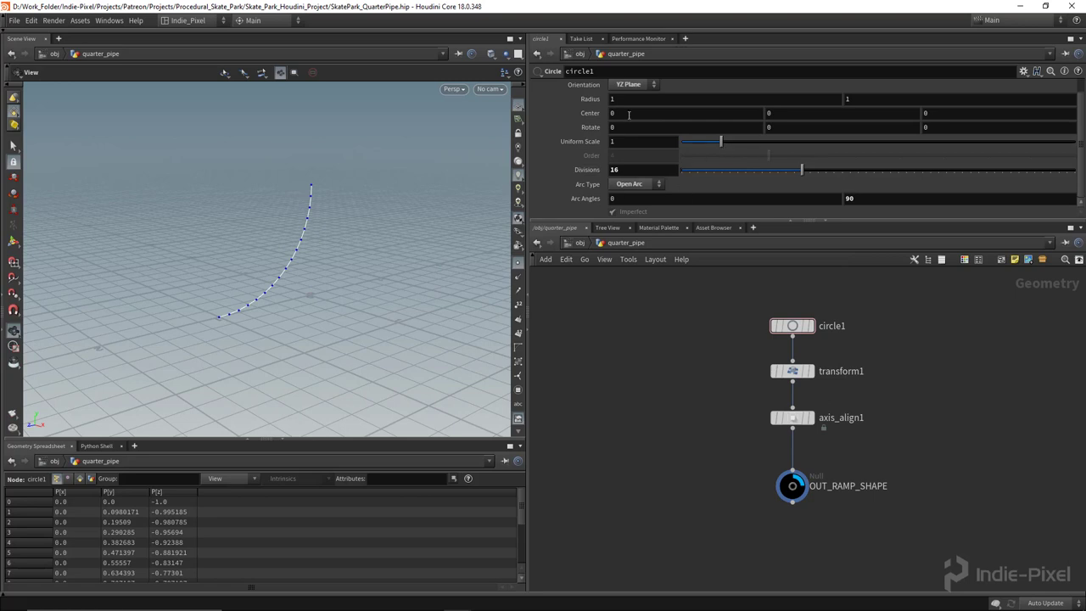
Step: Open the type properties of the quarter_pipe asset and place the window beside the circle node's parameters
{"action": "right_click", "coordinate": [623, 247]}
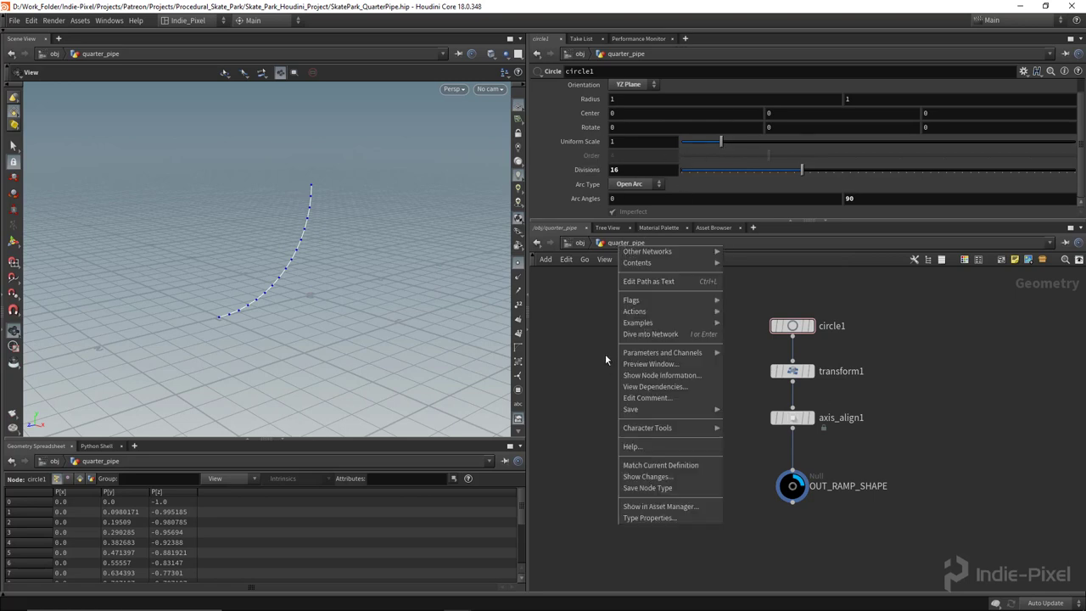
{"action": "left_click", "coordinate": [625, 245]}
{"action": "right_click", "coordinate": [620, 248]}
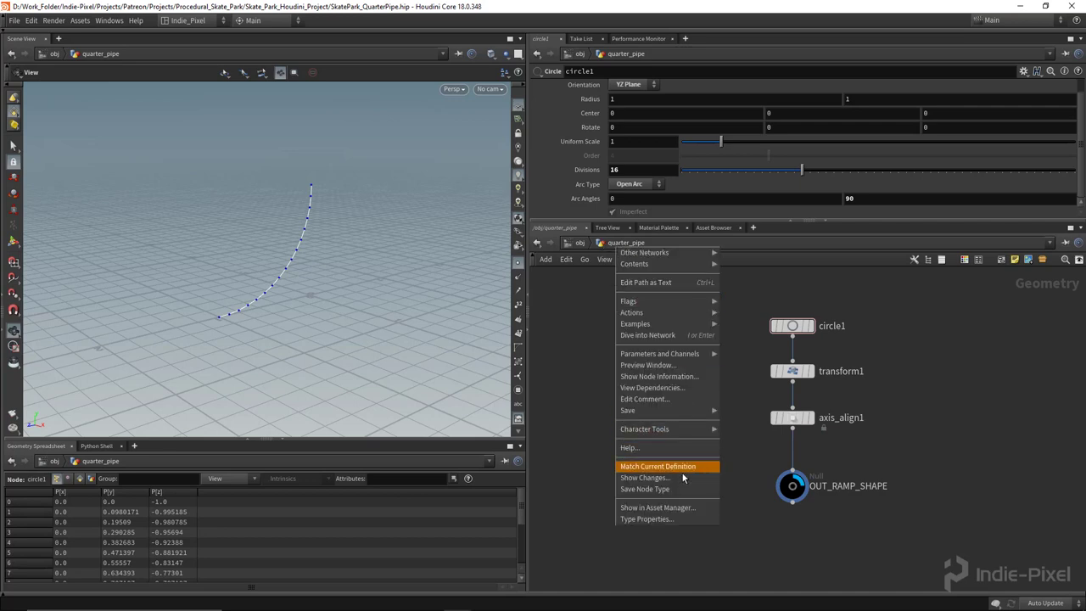
{"action": "left_click", "coordinate": [657, 520]}
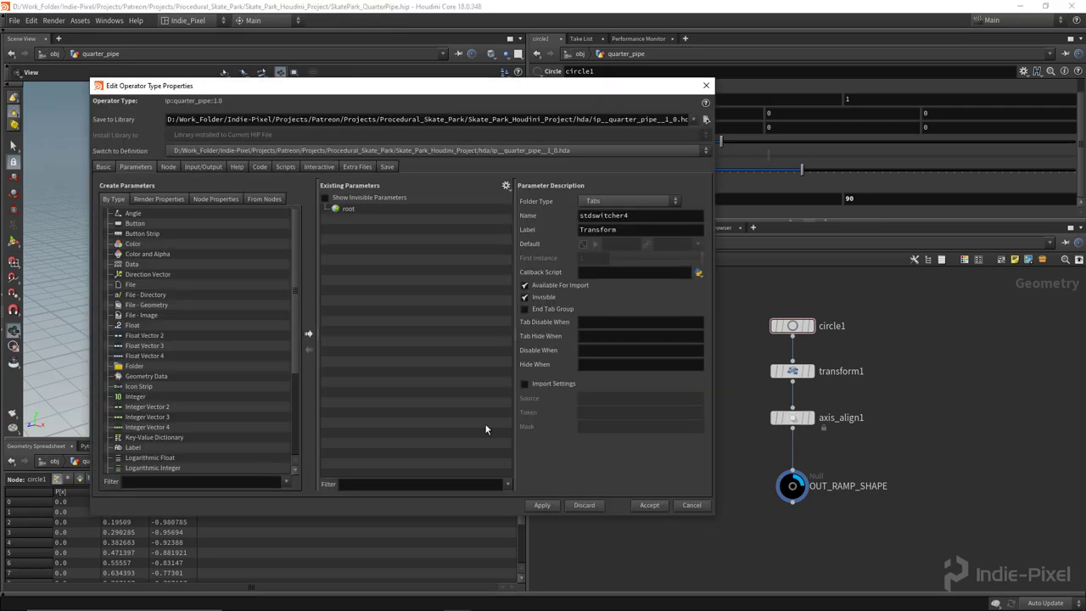
{"action": "left_click_drag", "start_coordinate": [402, 86], "coordinate": [319, 79]}
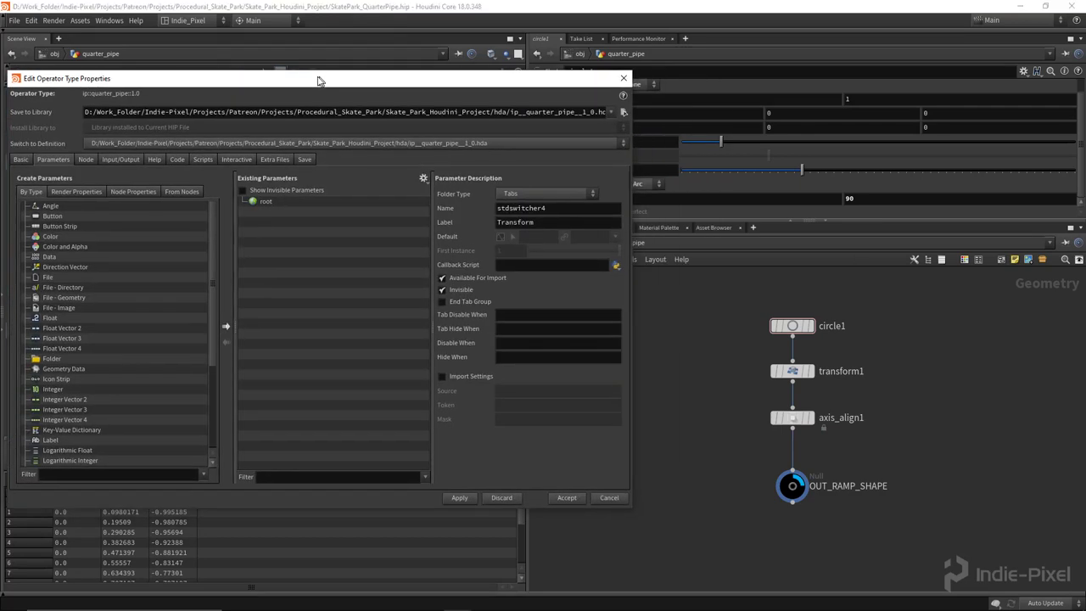
{"action": "left_click_drag", "start_coordinate": [449, 83], "coordinate": [356, 70]}
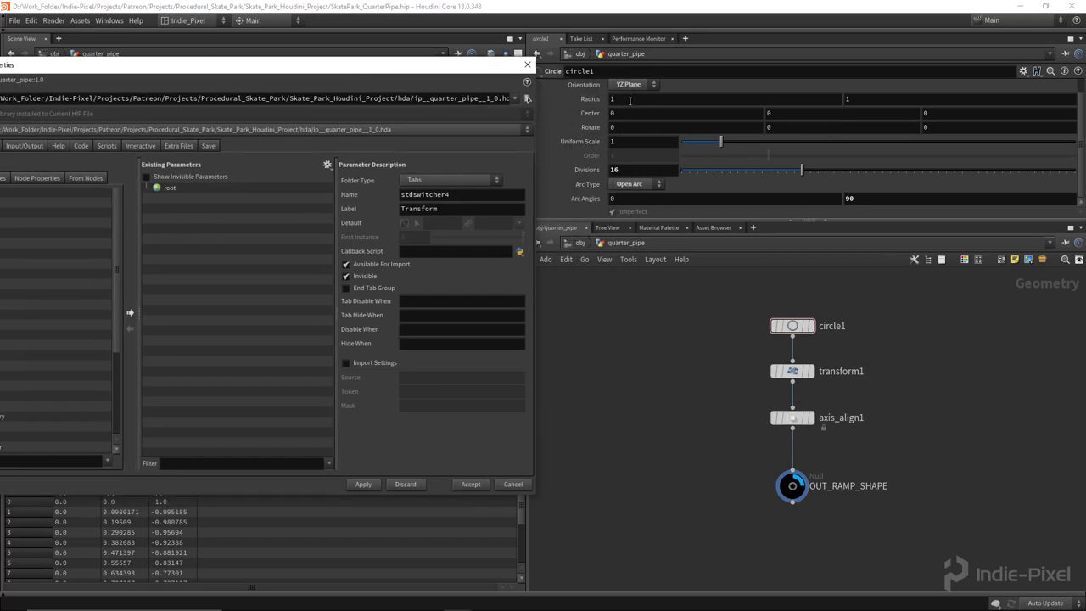
Step: Promote the circle's Radius X, Radius Y and end arc angle to the asset's parameter interface
{"action": "left_click_drag", "start_coordinate": [625, 101], "coordinate": [238, 198]}
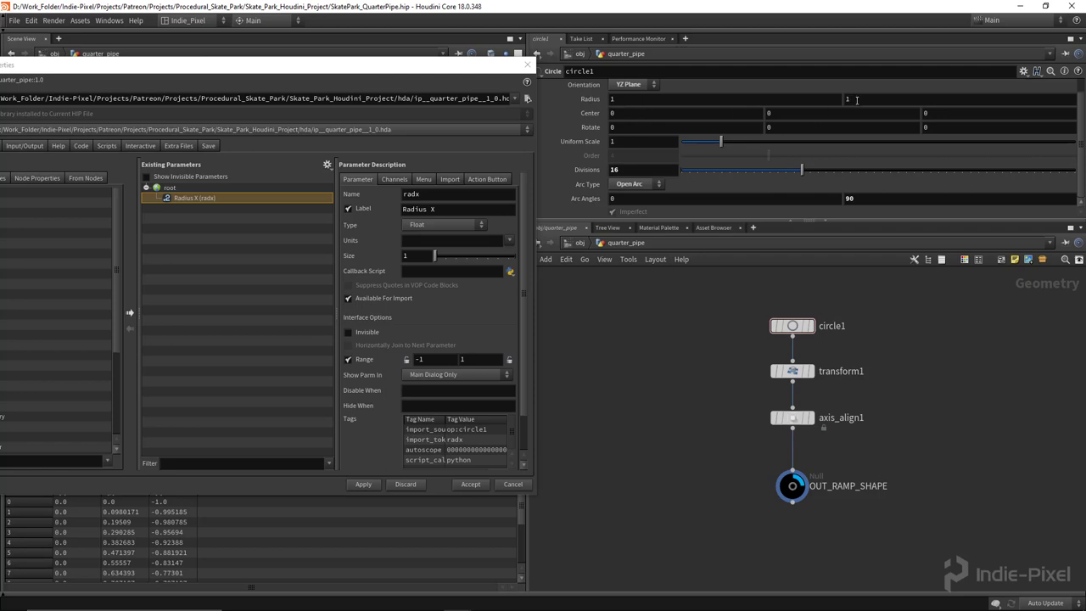
{"action": "left_click_drag", "start_coordinate": [857, 100], "coordinate": [195, 208]}
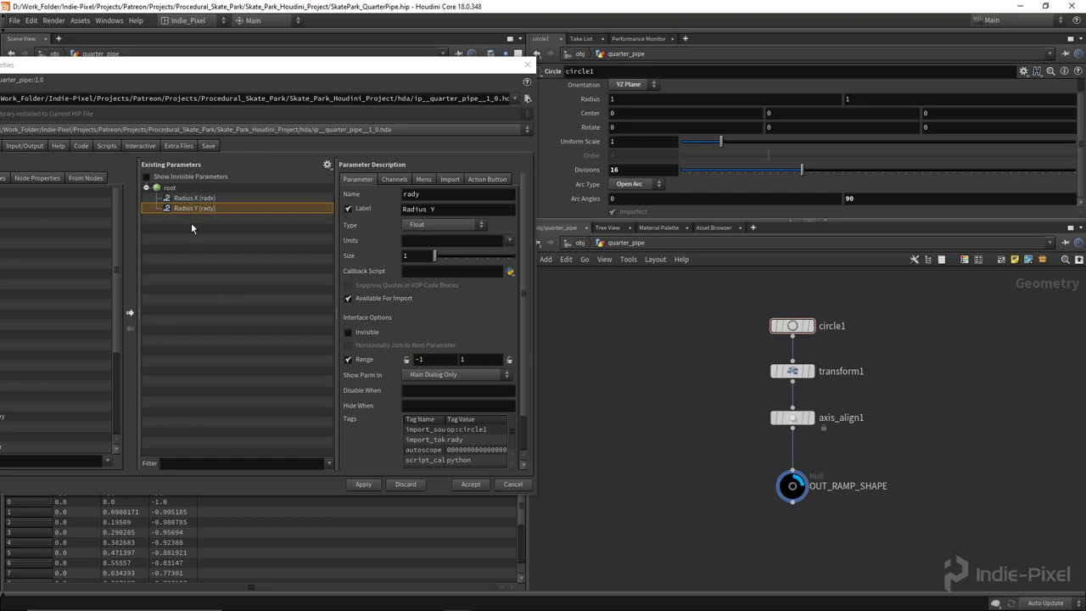
{"action": "left_click_drag", "start_coordinate": [840, 102], "coordinate": [835, 116]}
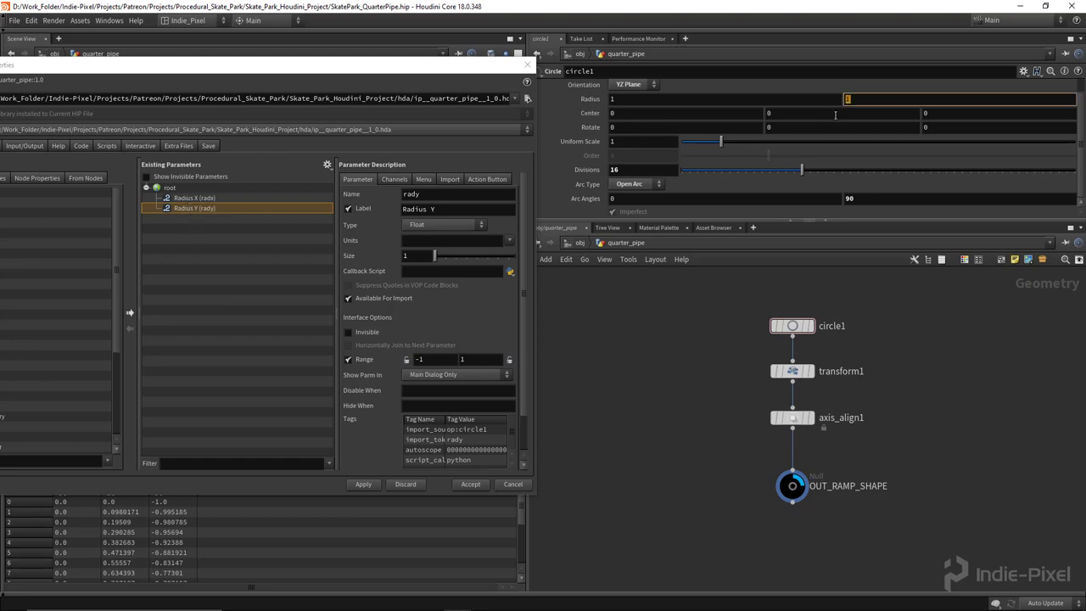
{"action": "left_click_drag", "start_coordinate": [351, 199], "coordinate": [526, 85]}
{"action": "left_click_drag", "start_coordinate": [858, 198], "coordinate": [210, 218]}
{"action": "left_click_drag", "start_coordinate": [338, 70], "coordinate": [433, 71]}
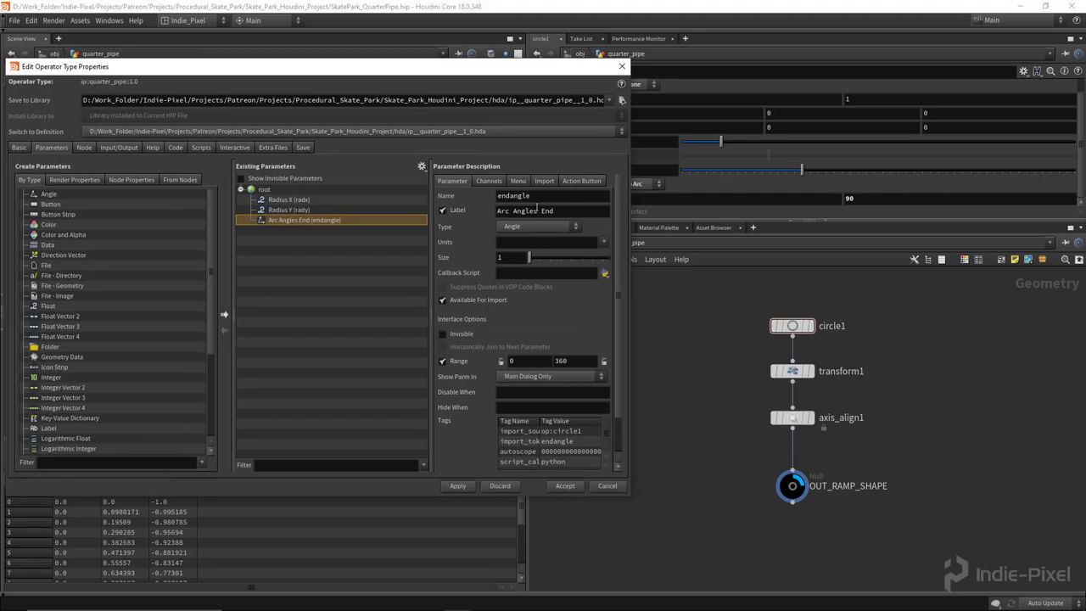
Step: Set the Arc Angles End parameter's range to 10–90 with the minimum locked, and check its channel default
{"action": "left_click_drag", "start_coordinate": [556, 212], "coordinate": [466, 222]}
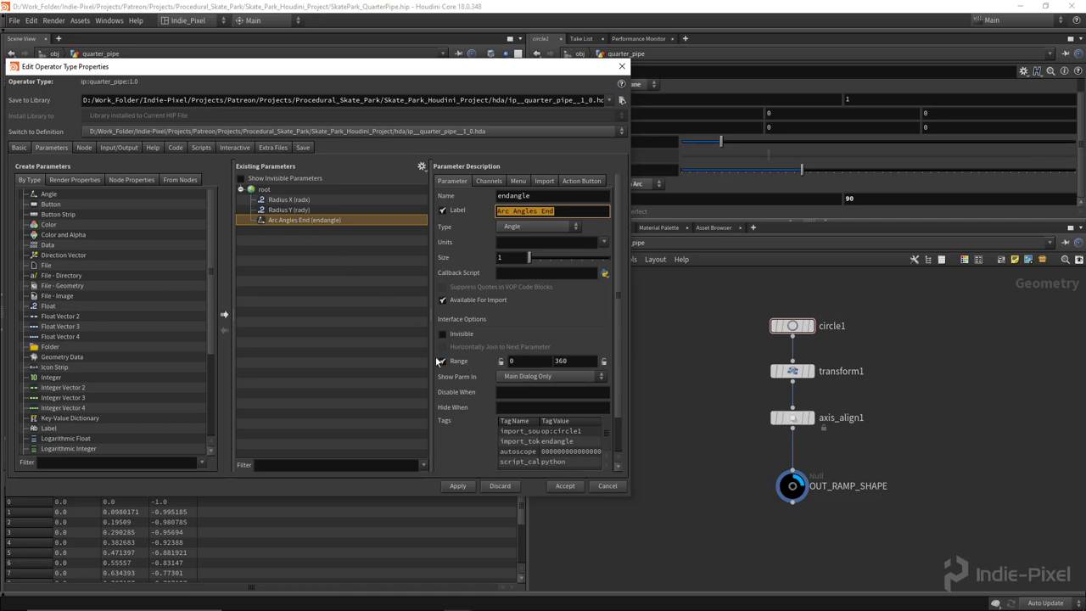
{"action": "left_click", "coordinate": [501, 362]}
{"action": "left_click_drag", "start_coordinate": [519, 361], "coordinate": [501, 366]}
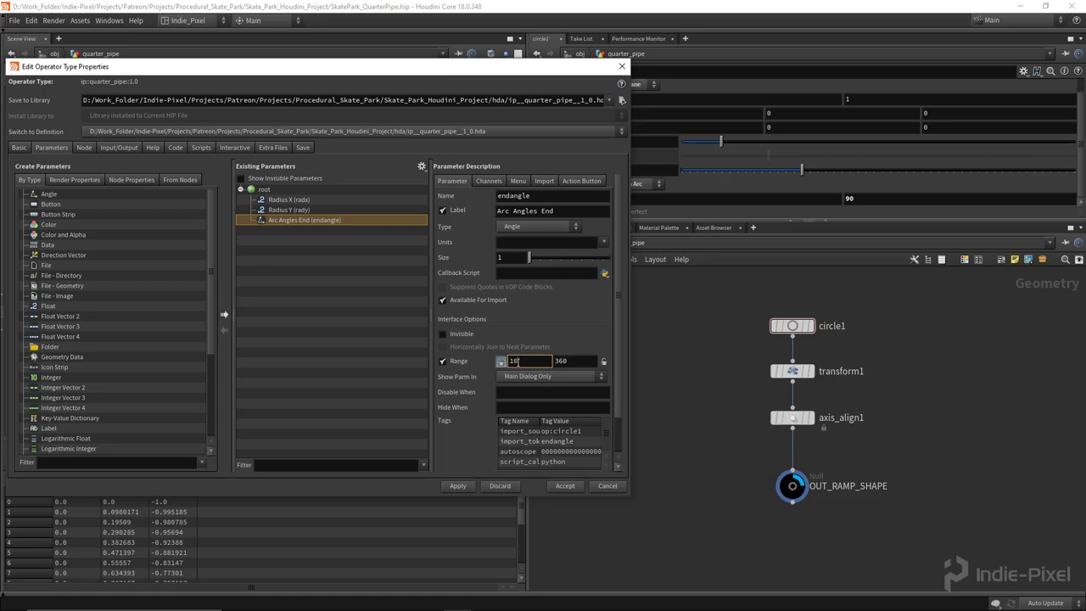
{"action": "key", "text": "Return"}
{"action": "left_click", "coordinate": [573, 359]}
{"action": "type", "text": "90"}
{"action": "key", "text": "Return"}
{"action": "left_click", "coordinate": [496, 182]}
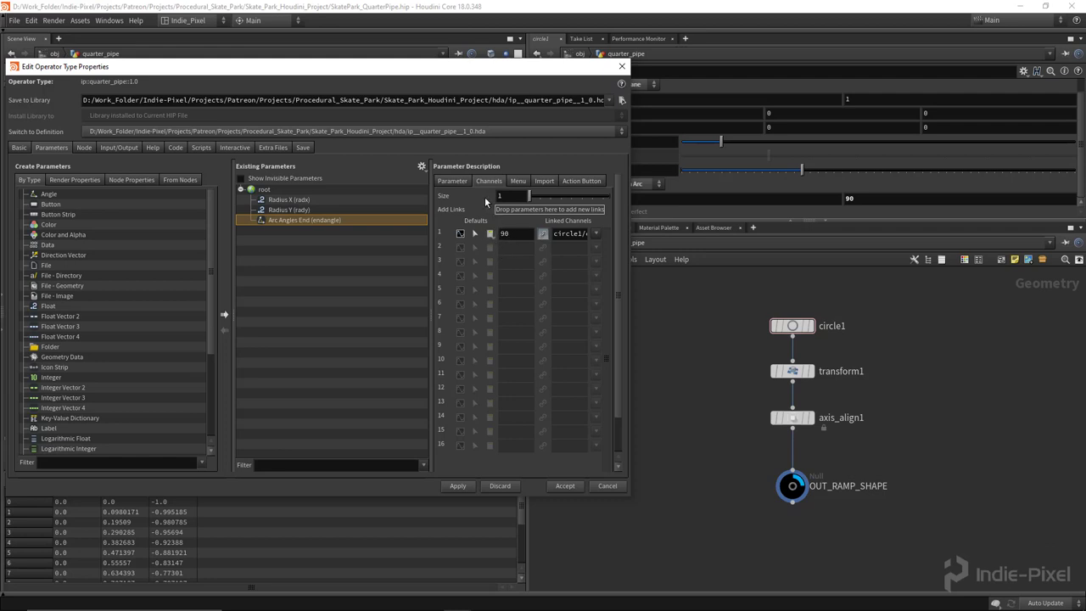
{"action": "left_click", "coordinate": [449, 181]}
Step: Give both Radius X and Radius Y a locked range minimum of 0.1, and accept the asset's changes
{"action": "left_click", "coordinate": [287, 199]}
{"action": "left_click", "coordinate": [291, 211]}
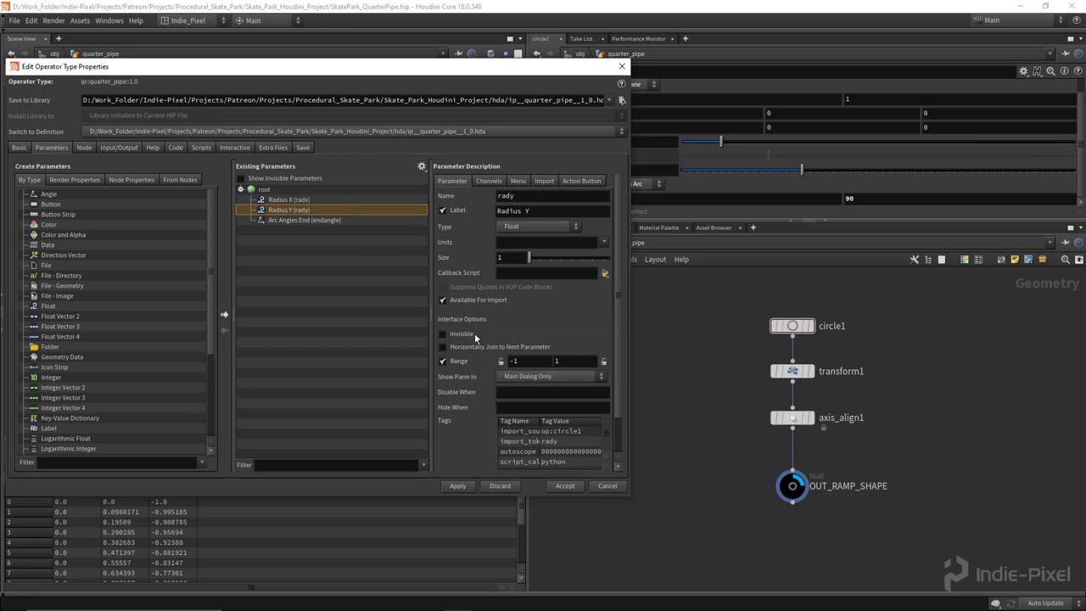
{"action": "left_click", "coordinate": [297, 201], "text": "ctrl"}
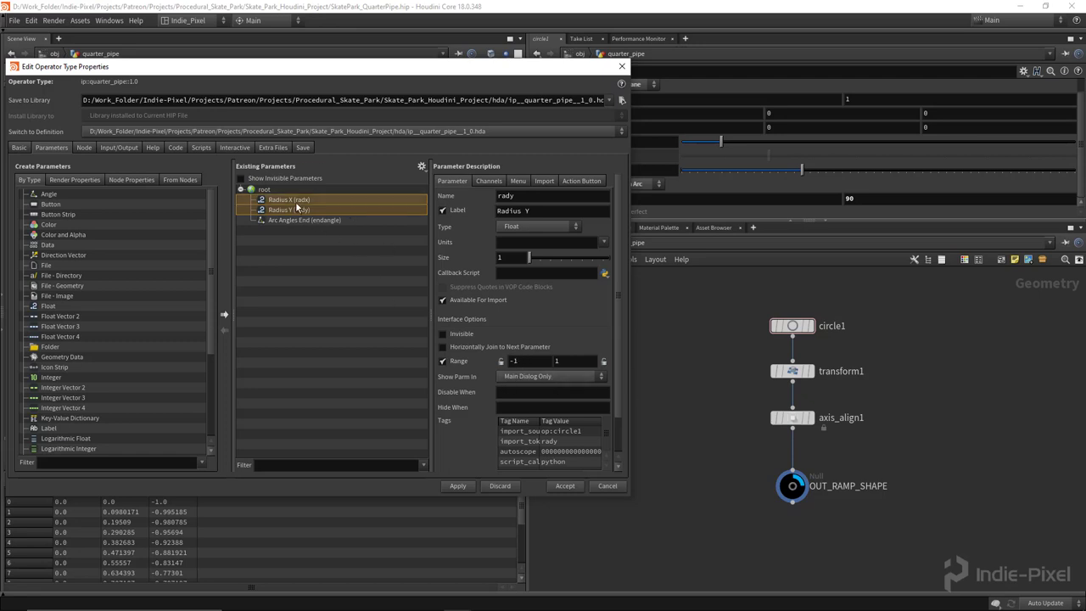
{"action": "double_click", "coordinate": [533, 361]}
{"action": "type", "text": "0."}
{"action": "key", "text": "Return"}
{"action": "left_click", "coordinate": [563, 361]}
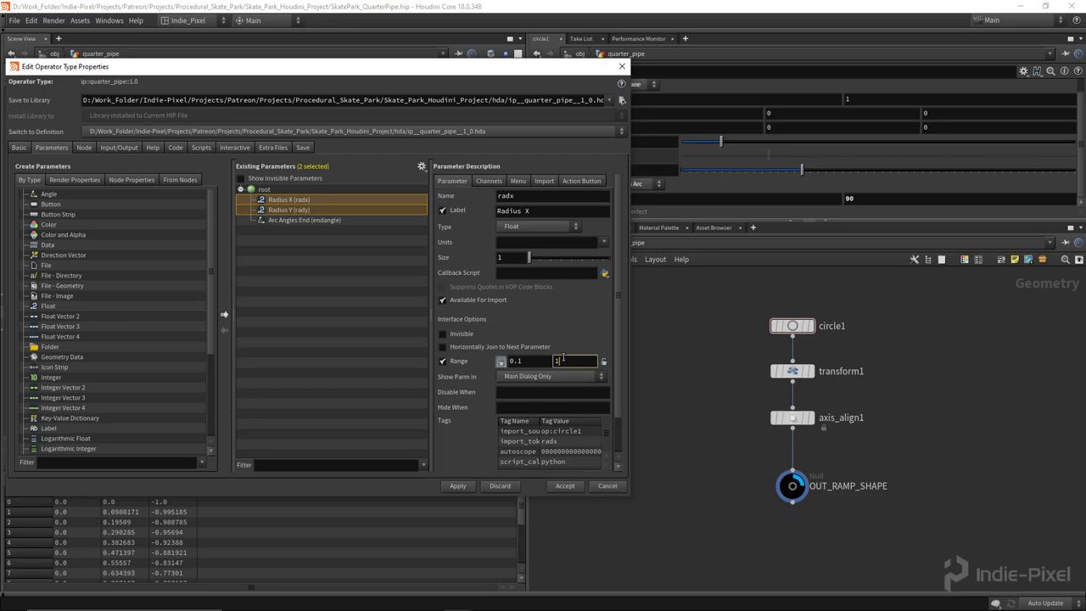
{"action": "left_click", "coordinate": [391, 252]}
{"action": "left_click", "coordinate": [296, 210]}
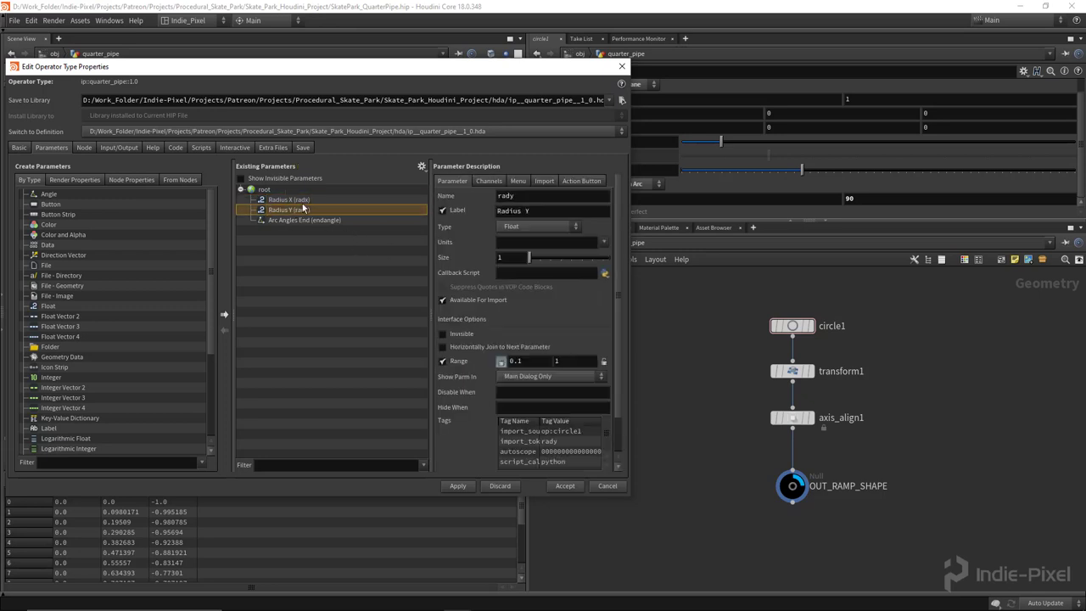
{"action": "left_click", "coordinate": [458, 489]}
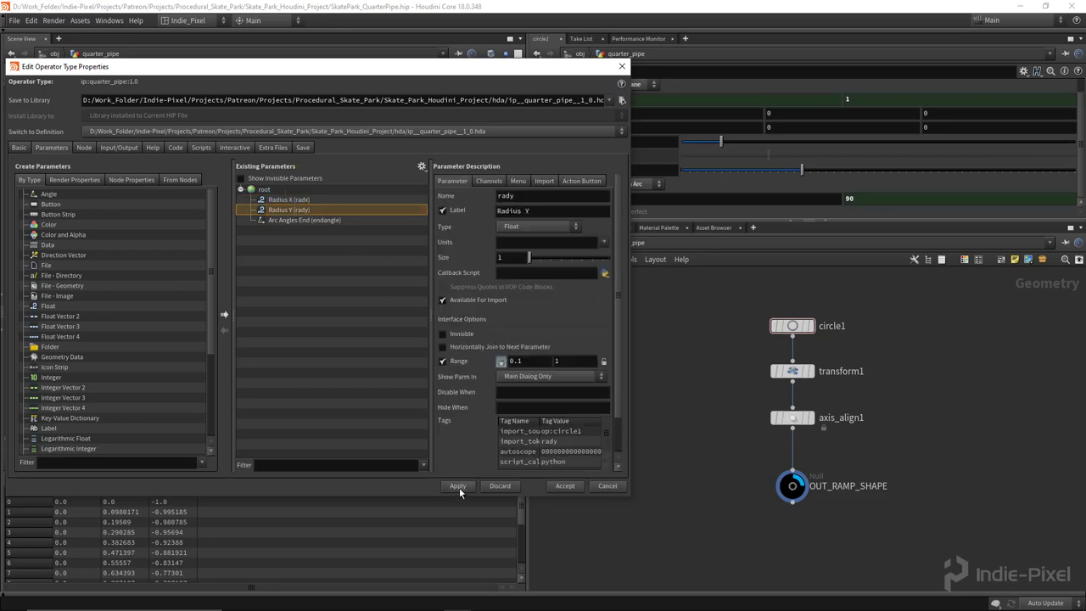
{"action": "left_click", "coordinate": [565, 486]}
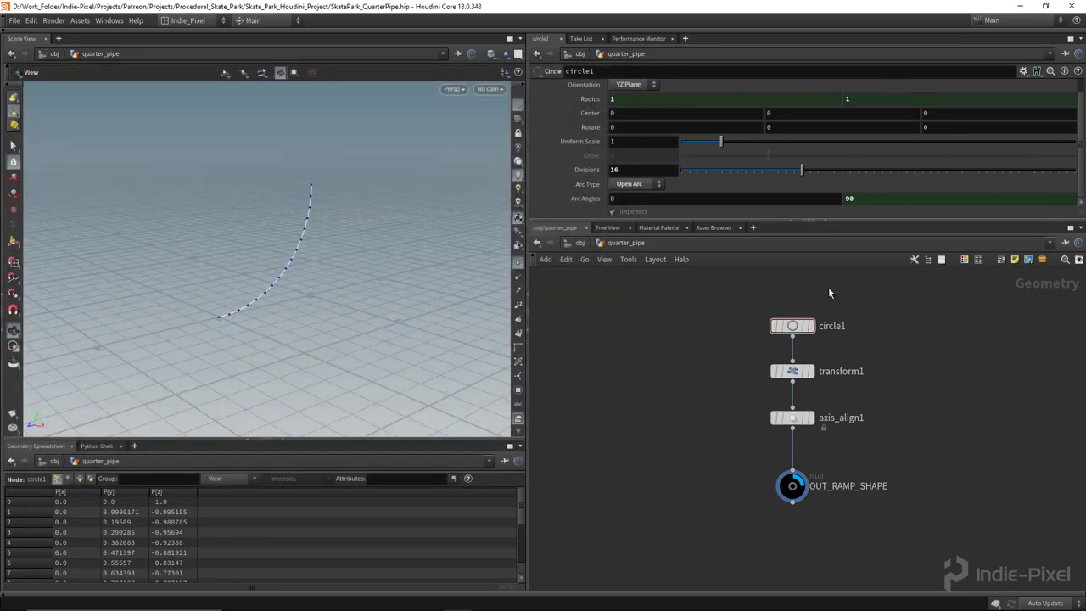
Step: Try out the asset's radius parameters at object level, undo those changes, and set Arc Angles End to 89.2
{"action": "left_click_drag", "start_coordinate": [853, 222], "coordinate": [855, 236]}
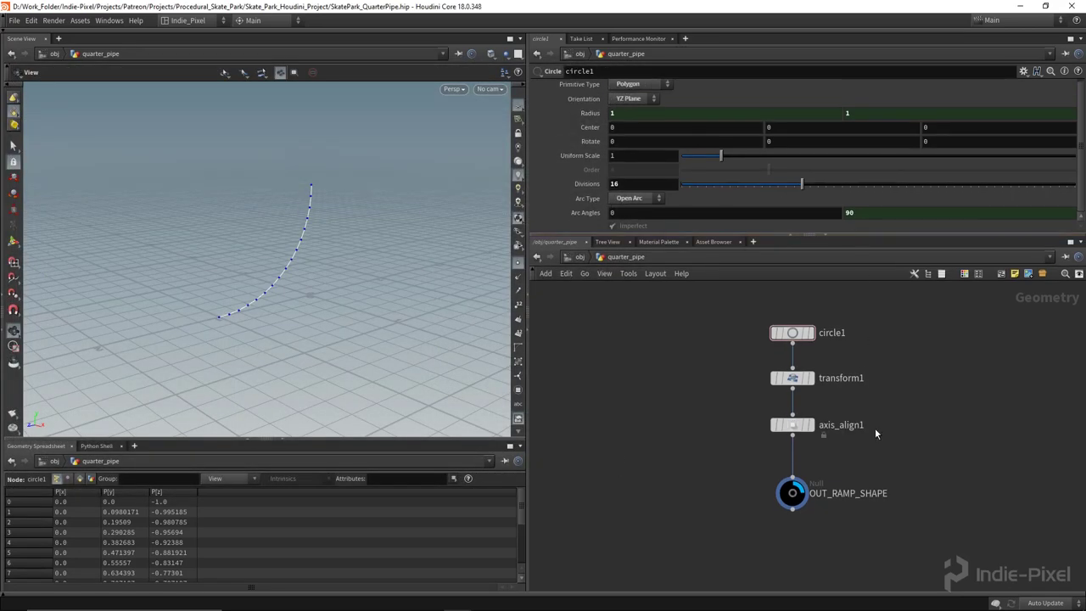
{"action": "middle_click_drag", "start_coordinate": [875, 433], "coordinate": [882, 432]}
{"action": "key", "text": "u"}
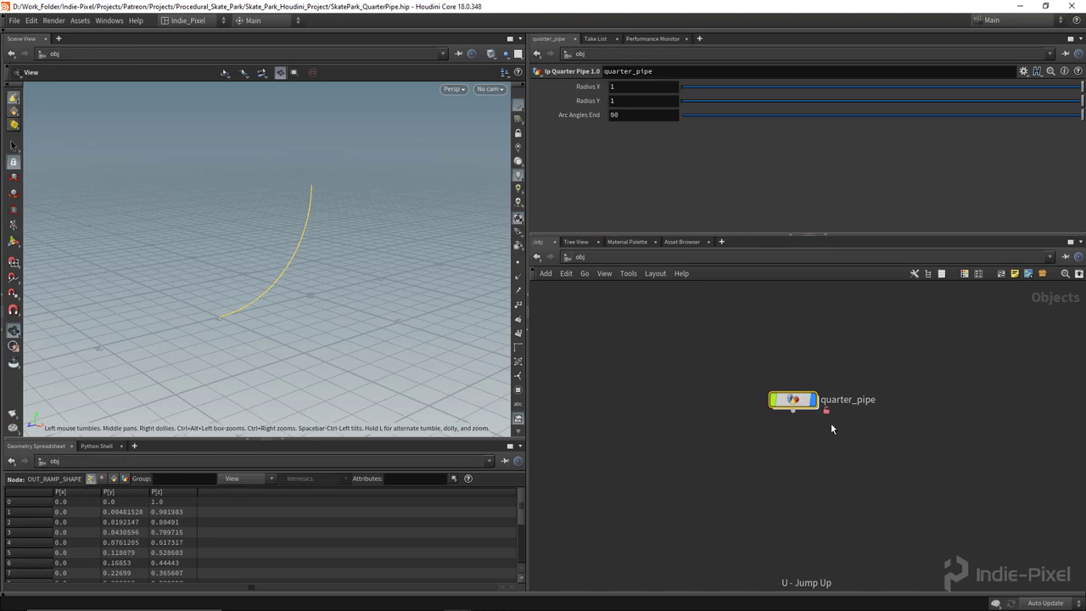
{"action": "middle_click_drag", "start_coordinate": [639, 87], "coordinate": [667, 92]}
{"action": "key", "text": "ctrl+z"}
{"action": "mouse_move", "coordinate": [1079, 116]}
{"action": "left_mouse_down"}
{"action": "mouse_move", "coordinate": [812, 125]}
{"action": "mouse_move", "coordinate": [1078, 116]}
{"action": "left_mouse_up"}
{"action": "mouse_move", "coordinate": [650, 100]}
{"action": "middle_mouse_down"}
{"action": "mouse_move", "coordinate": [632, 103]}
{"action": "mouse_move", "coordinate": [737, 104]}
{"action": "mouse_move", "coordinate": [643, 115]}
{"action": "middle_mouse_up"}
{"action": "key", "text": "ctrl+z"}
{"action": "right_click_drag", "start_coordinate": [405, 234], "coordinate": [323, 272]}
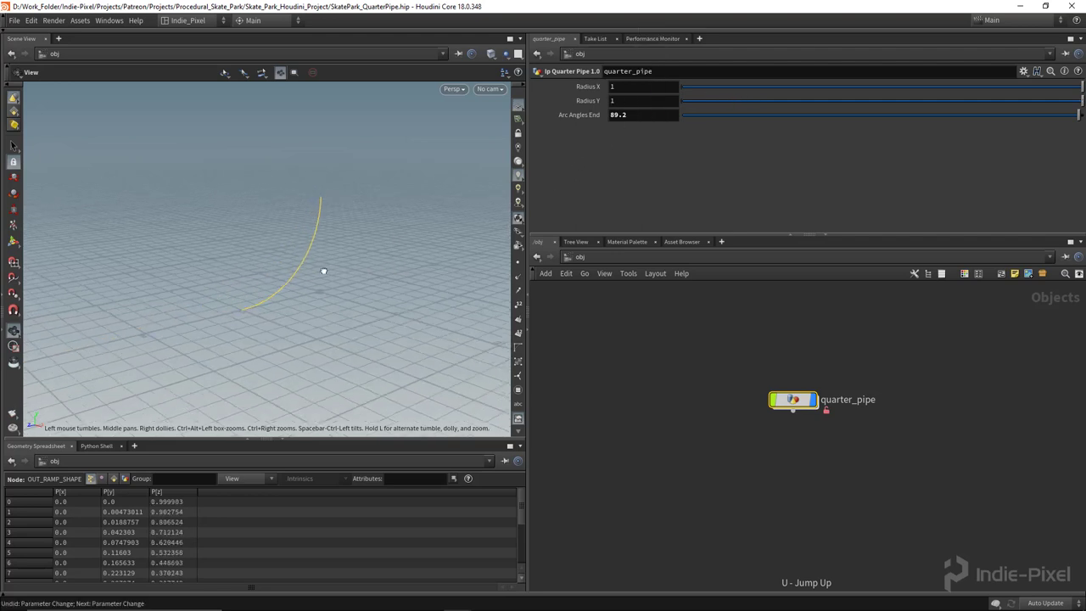
{"action": "mouse_move", "coordinate": [367, 266]}
{"action": "left_mouse_down"}
{"action": "mouse_move", "coordinate": [310, 257]}
{"action": "mouse_move", "coordinate": [365, 275]}
{"action": "left_mouse_up"}
Step: Go back inside the quarter_pipe network and enlarge the network editor to make room for more nodes
{"action": "double_click", "coordinate": [801, 404]}
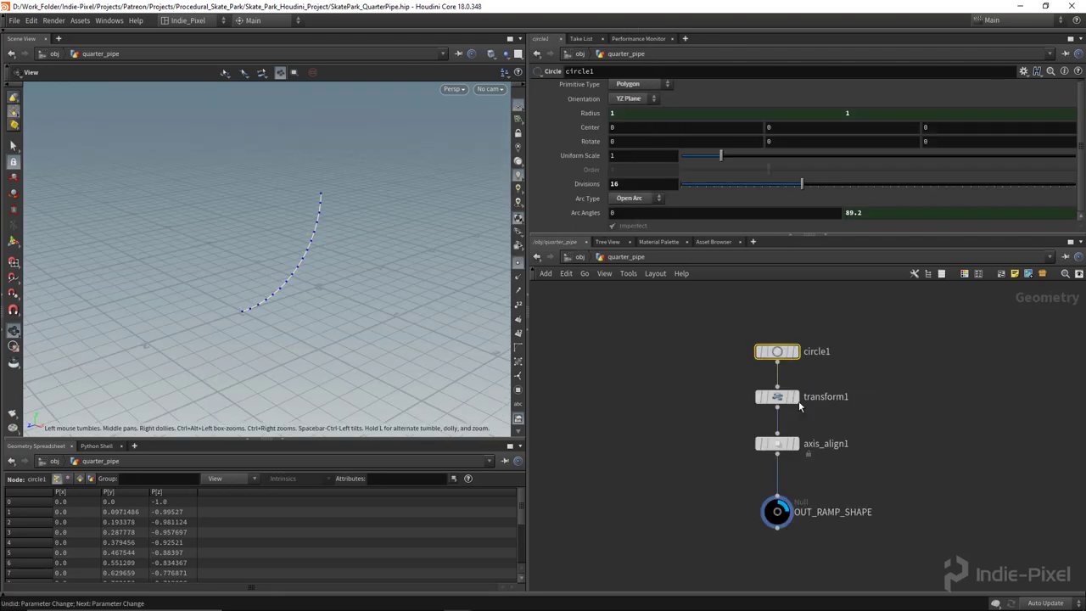
{"action": "left_click_drag", "start_coordinate": [853, 234], "coordinate": [854, 148]}
{"action": "left_click_drag", "start_coordinate": [302, 308], "coordinate": [276, 302]}
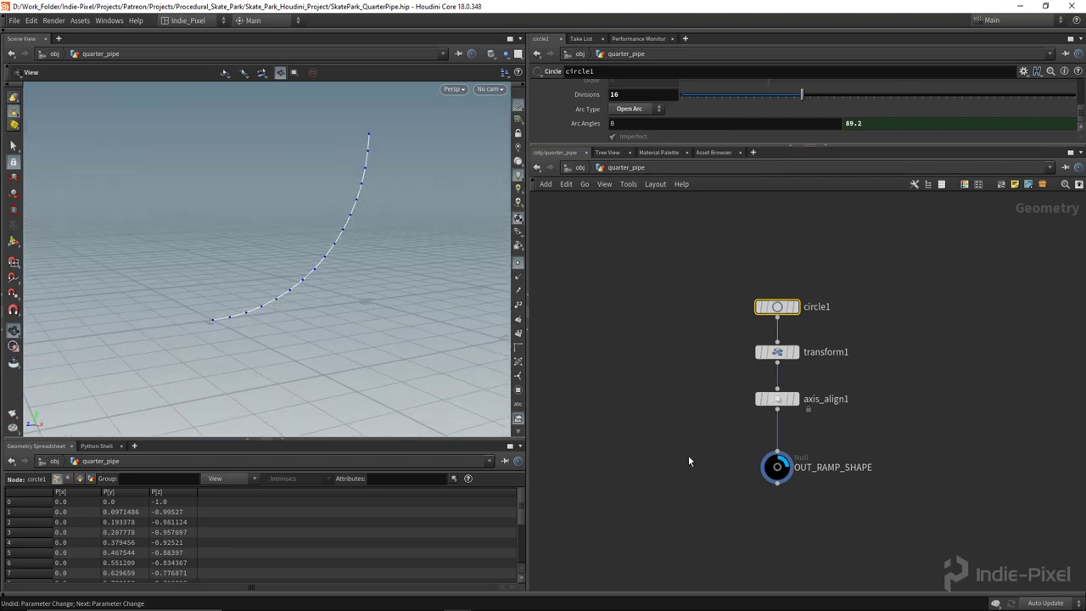
{"action": "middle_click_drag", "start_coordinate": [691, 461], "coordinate": [723, 375]}
{"action": "scroll", "coordinate": [726, 346], "scroll_direction": "down", "scroll_amount": 3}
{"action": "left_click_drag", "start_coordinate": [766, 206], "coordinate": [841, 420]}
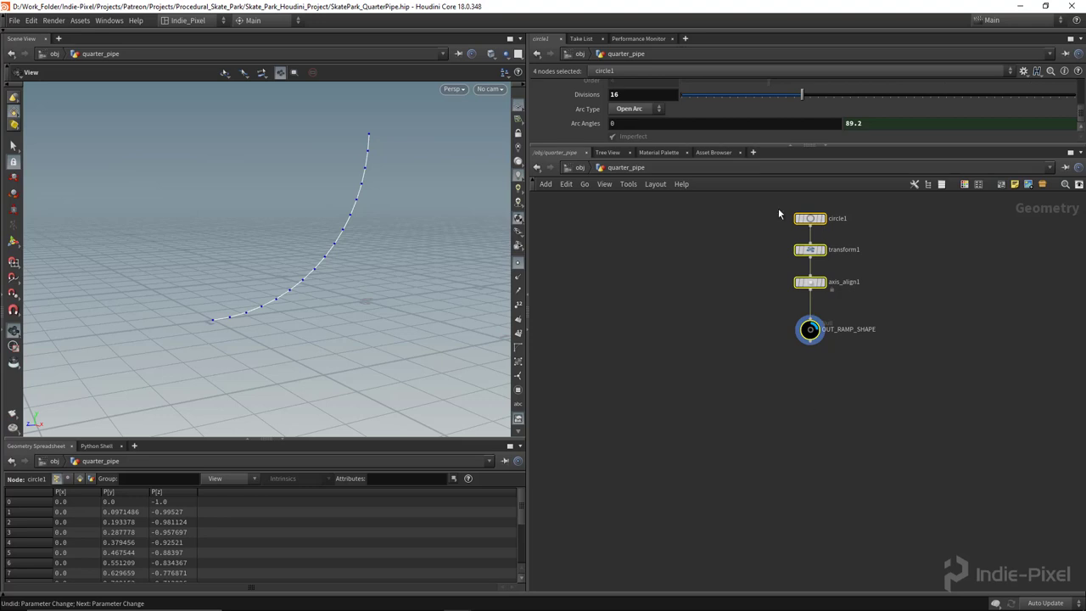
{"action": "left_click", "coordinate": [679, 412]}
Step: Add an Object Merge node below the ramp shape chain and name it get_shape
{"action": "key", "text": "Tab"}
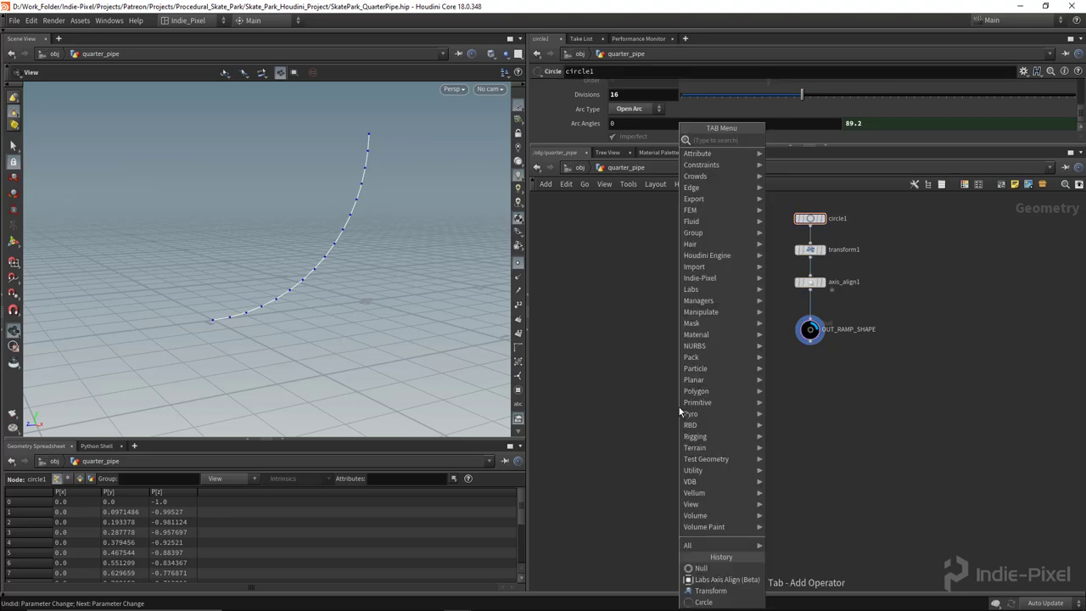
{"action": "type", "text": "obj"}
{"action": "key", "text": "Return"}
{"action": "left_click", "coordinate": [679, 407]}
{"action": "scroll", "coordinate": [679, 405], "scroll_direction": "up", "scroll_amount": 2}
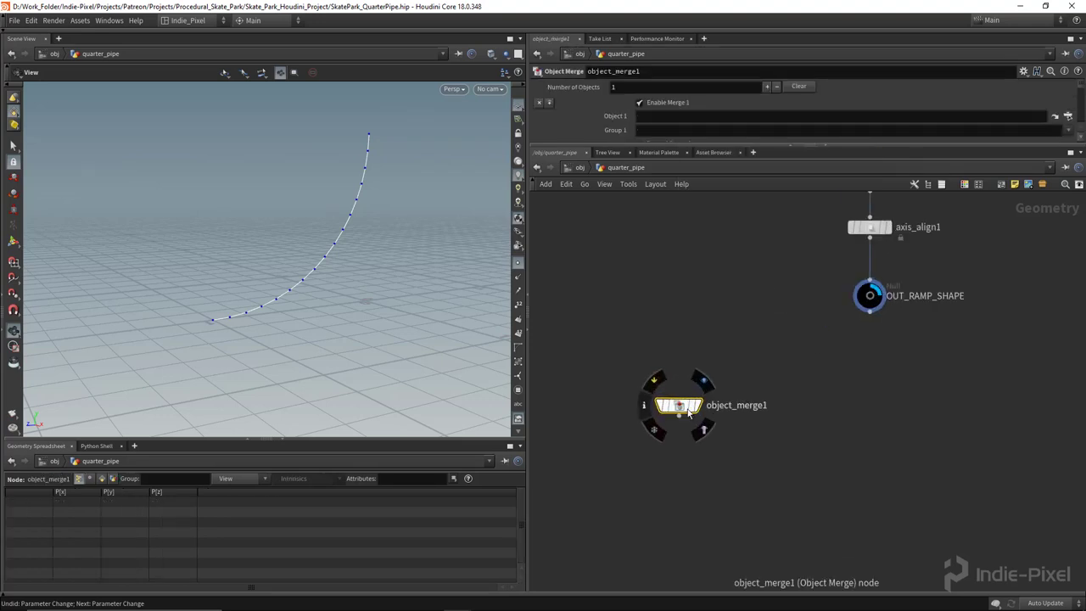
{"action": "double_click", "coordinate": [722, 406]}
{"action": "type", "text": "get_shape"}
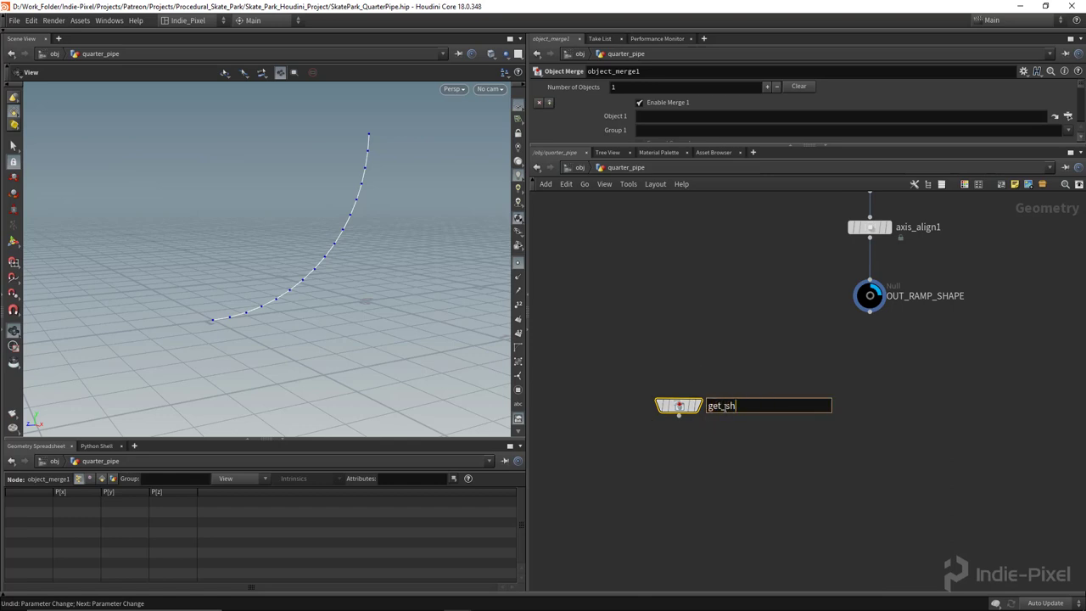
{"action": "key", "text": "Return"}
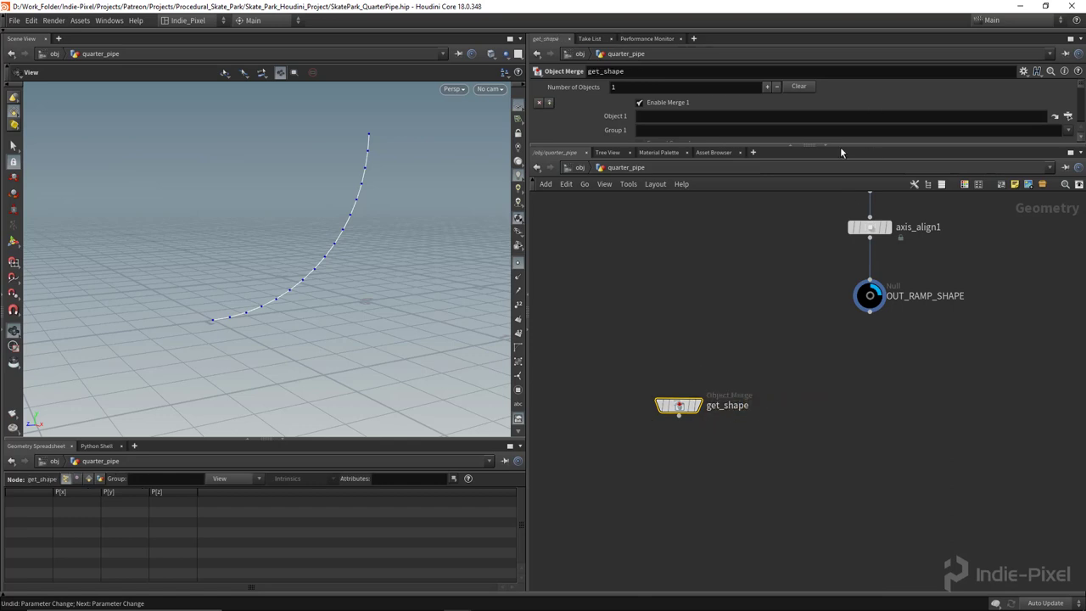
Step: Move the get_shape node farther to the left of the OUT_RAMP_SHAPE chain
{"action": "left_click_drag", "start_coordinate": [839, 146], "coordinate": [840, 162]}
{"action": "scroll", "coordinate": [789, 371], "scroll_direction": "down", "scroll_amount": 4}
{"action": "middle_click_drag", "start_coordinate": [785, 297], "coordinate": [785, 305]}
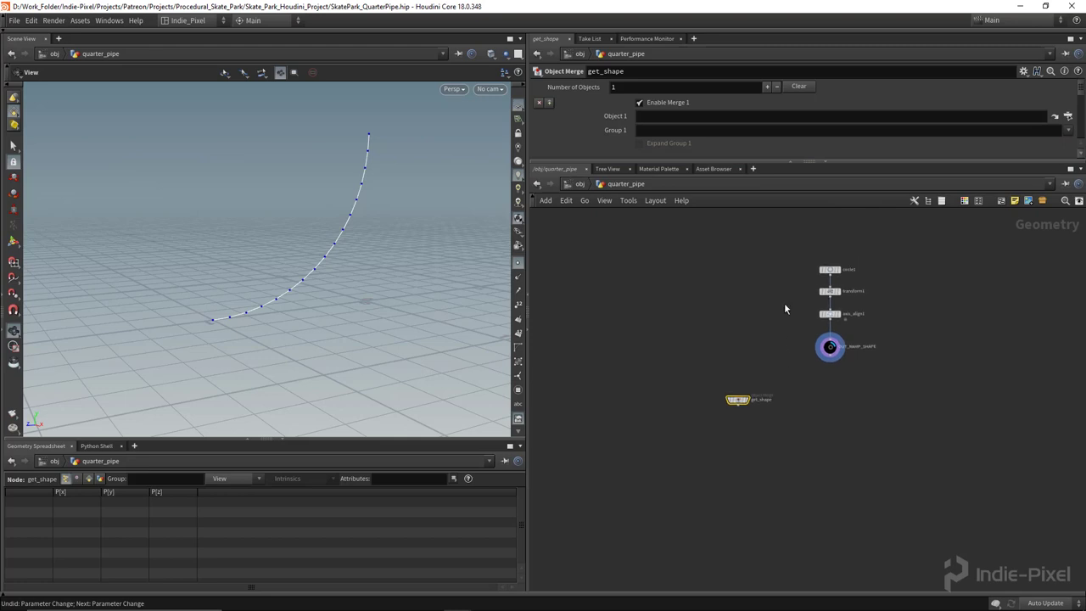
{"action": "left_click_drag", "start_coordinate": [844, 360], "coordinate": [882, 414]}
{"action": "middle_click_drag", "start_coordinate": [823, 477], "coordinate": [772, 414]}
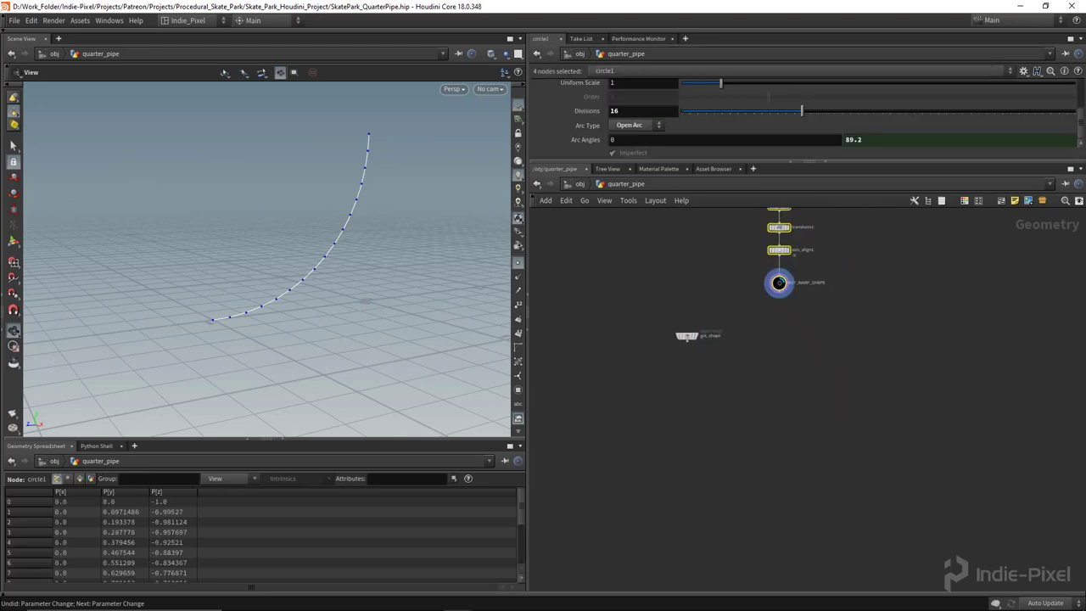
{"action": "scroll", "coordinate": [793, 378], "scroll_direction": "down", "scroll_amount": 3}
{"action": "scroll", "coordinate": [717, 350], "scroll_direction": "up", "scroll_amount": 3}
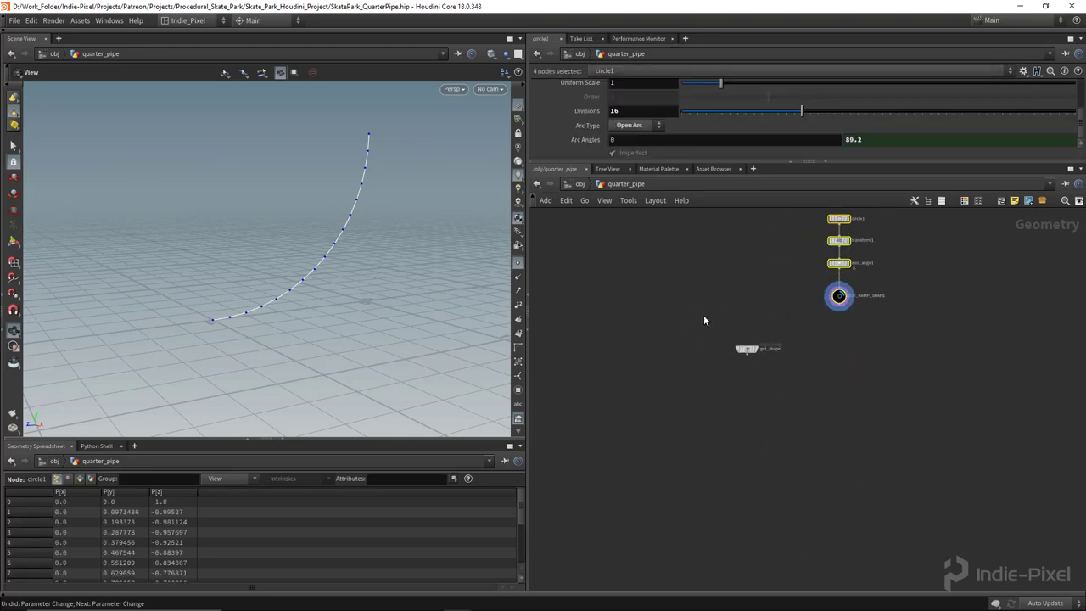
{"action": "scroll", "coordinate": [764, 337], "scroll_direction": "up", "scroll_amount": 3}
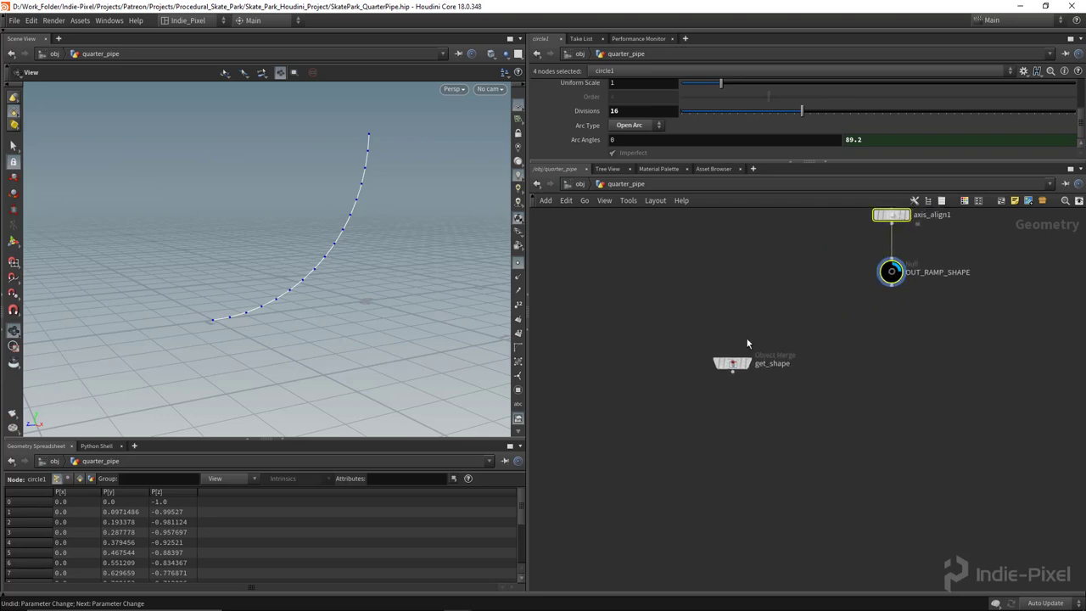
{"action": "left_click_drag", "start_coordinate": [733, 363], "coordinate": [676, 361]}
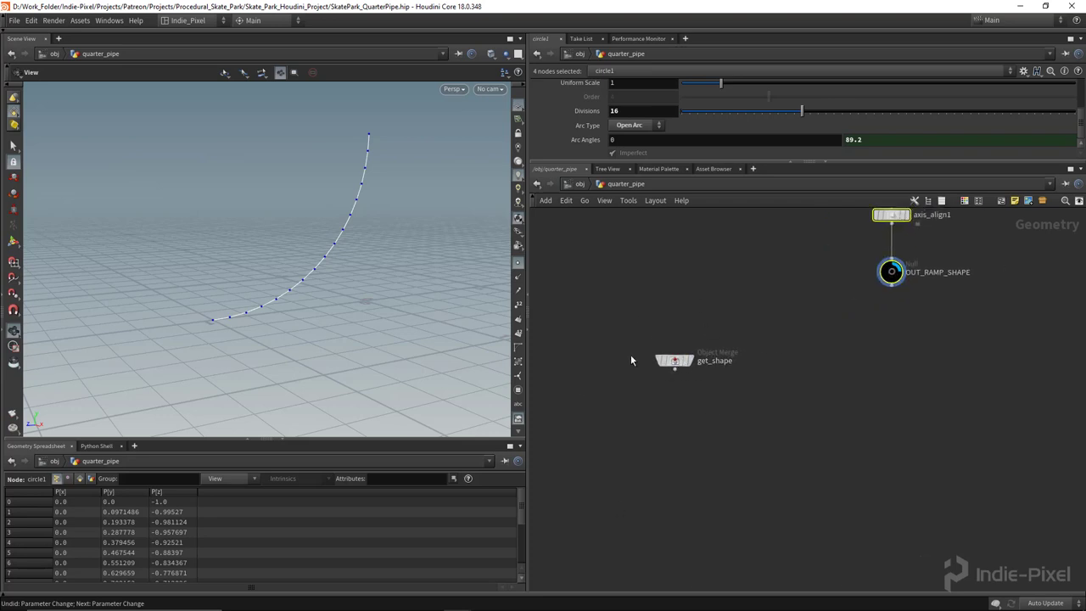
{"action": "scroll", "coordinate": [632, 357], "scroll_direction": "down", "scroll_amount": 3}
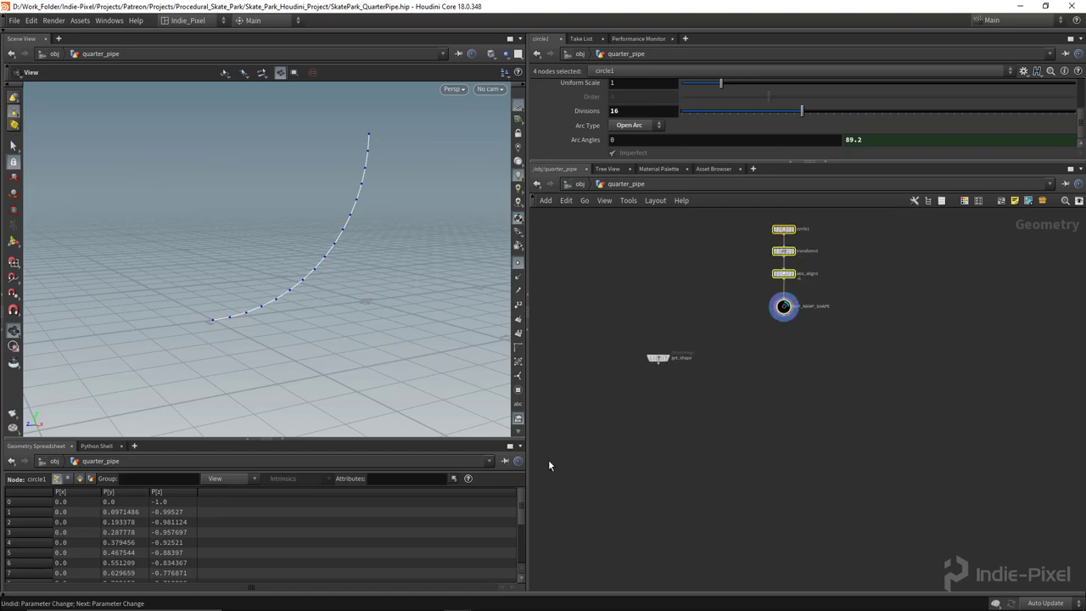
{"action": "mouse_move", "coordinate": [666, 358]}
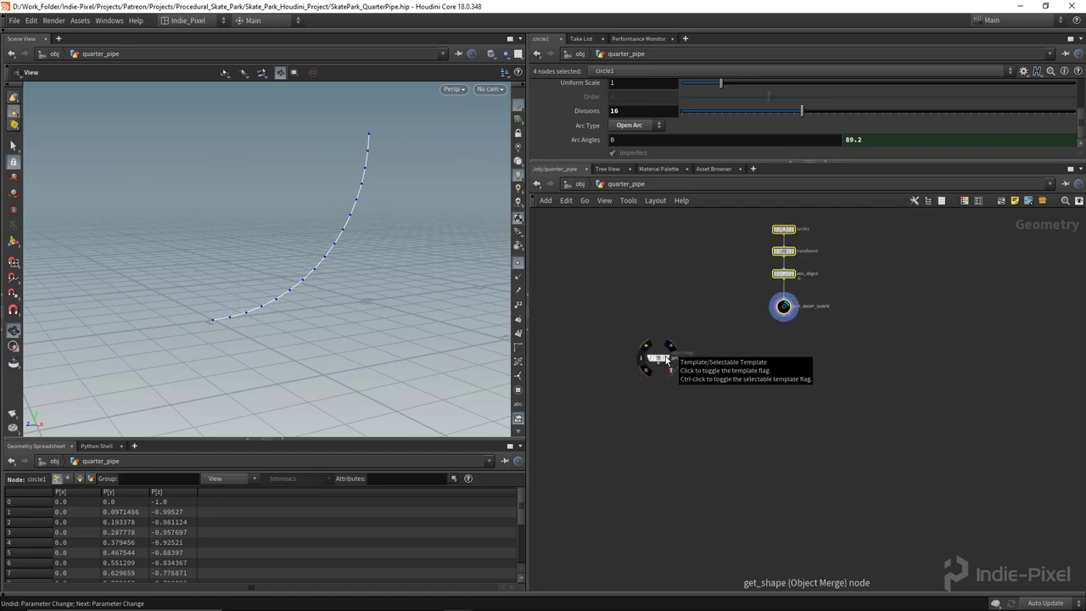
Step: Reference the OUT_RAMP_SHAPE null as Object 1 of the get_shape node and set its Transform to None
{"action": "scroll", "coordinate": [667, 360], "scroll_direction": "up", "scroll_amount": 3}
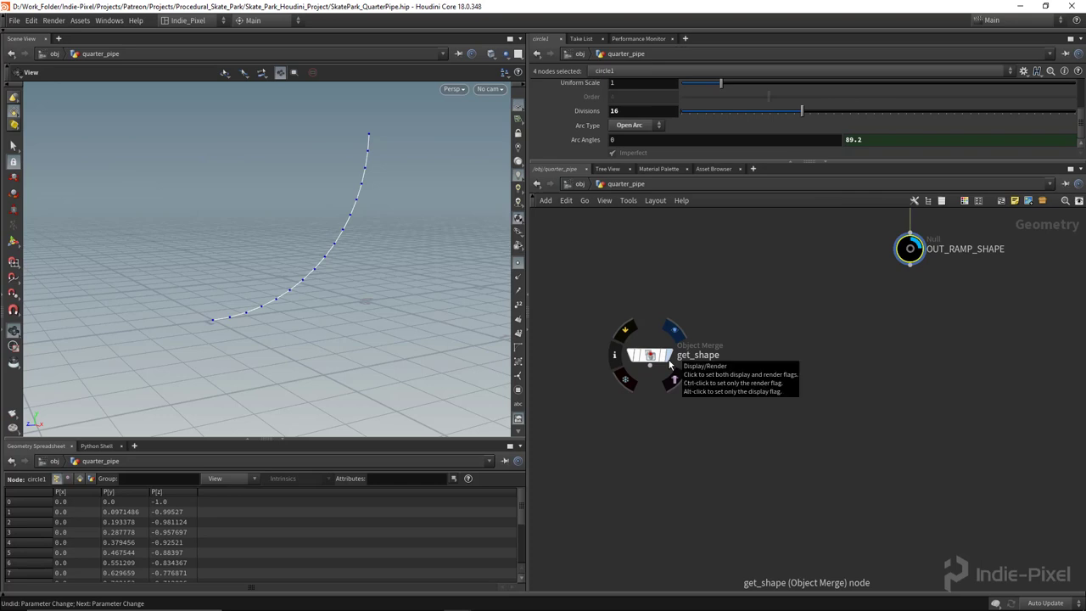
{"action": "left_click", "coordinate": [660, 356]}
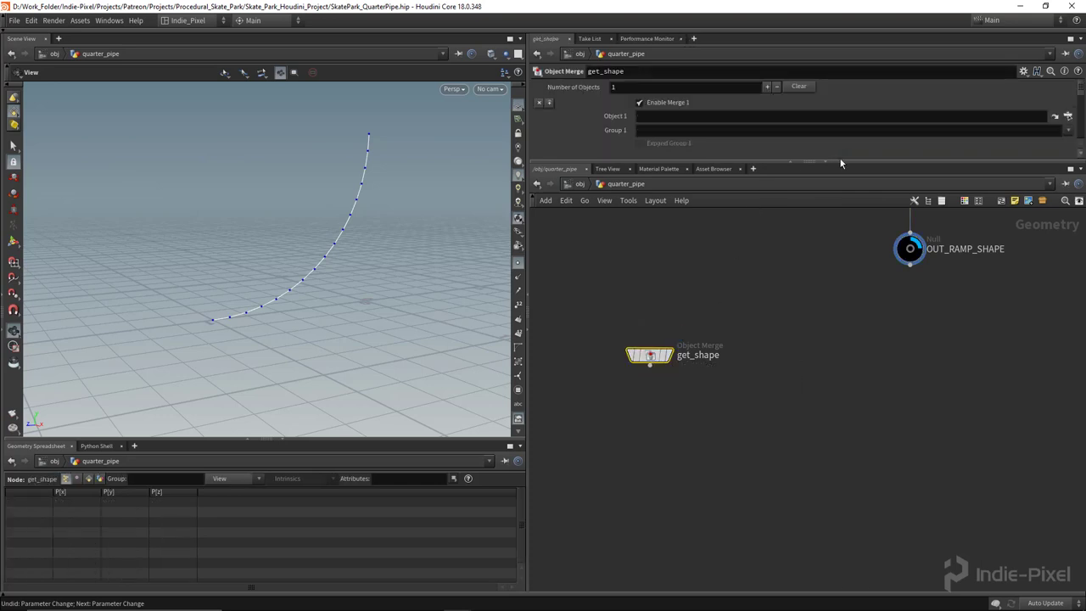
{"action": "left_click_drag", "start_coordinate": [841, 163], "coordinate": [841, 231]}
{"action": "middle_click_drag", "start_coordinate": [861, 310], "coordinate": [868, 429]}
{"action": "mouse_move", "coordinate": [910, 411]}
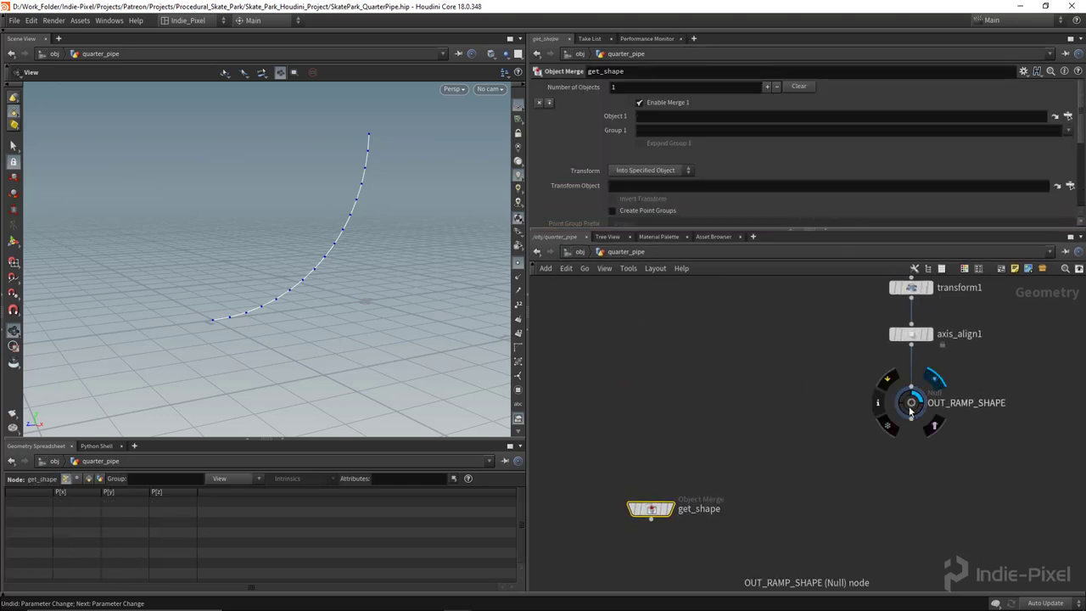
{"action": "left_click_drag", "start_coordinate": [910, 406], "coordinate": [689, 120]}
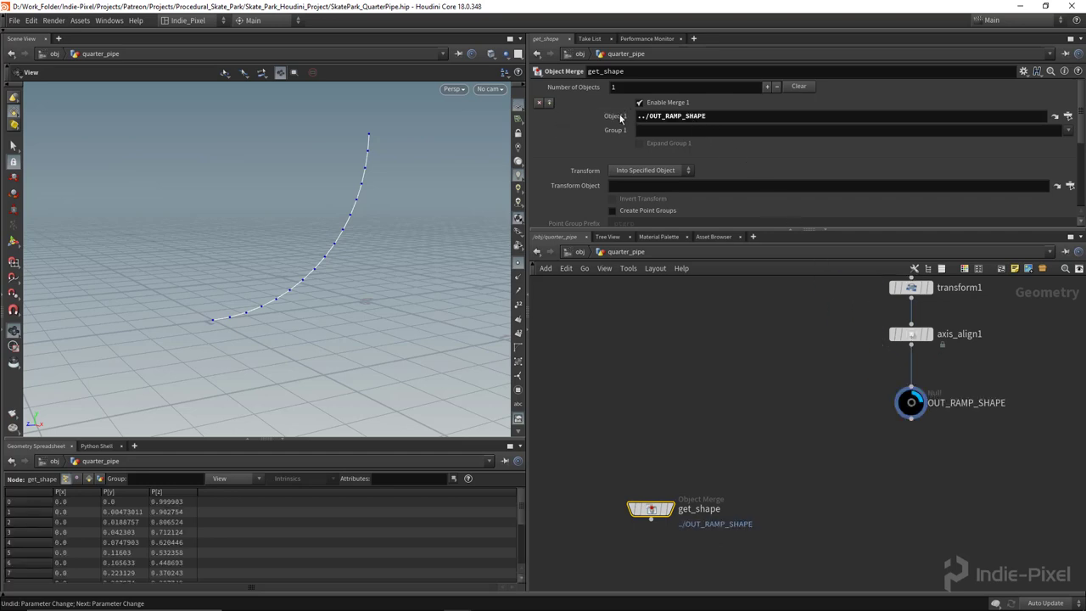
{"action": "left_click", "coordinate": [625, 170]}
{"action": "left_click", "coordinate": [621, 207]}
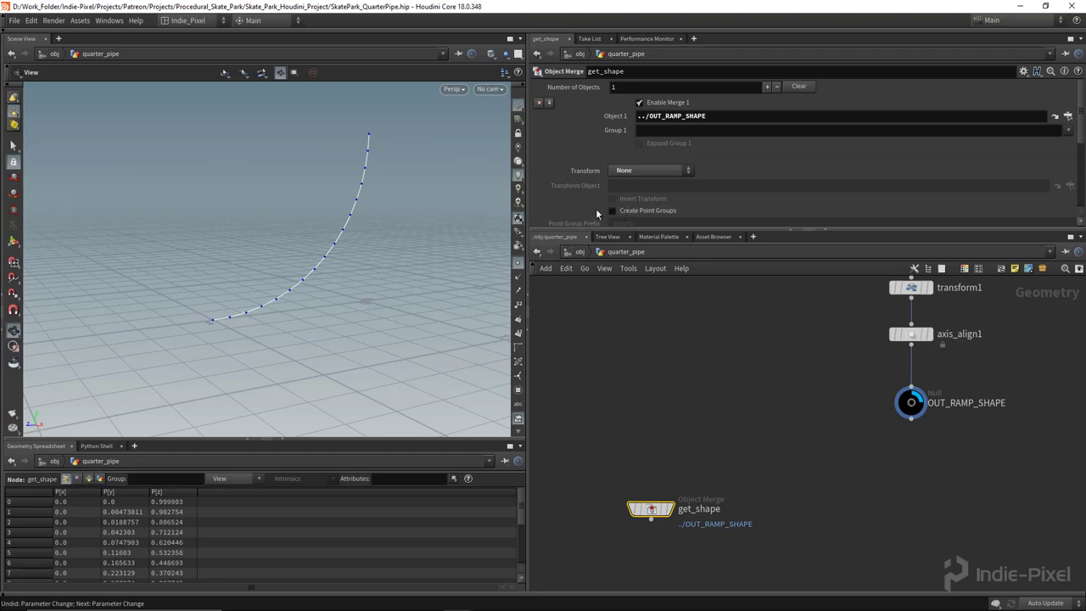
{"action": "left_click_drag", "start_coordinate": [729, 118], "coordinate": [583, 144]}
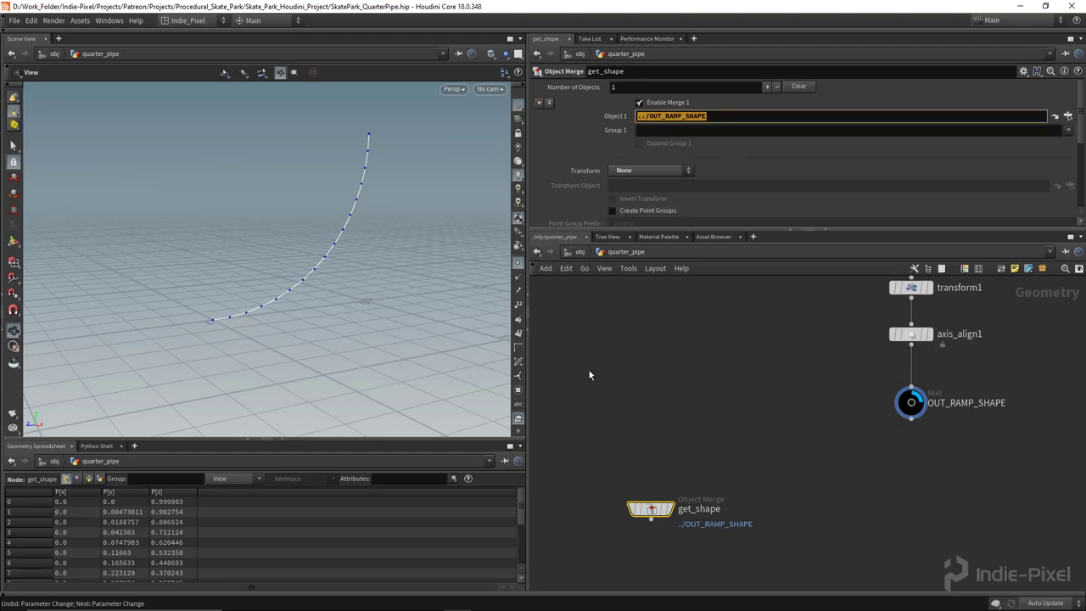
Step: Display the get_shape node's output and check the merged curve in the viewport
{"action": "left_click", "coordinate": [668, 508]}
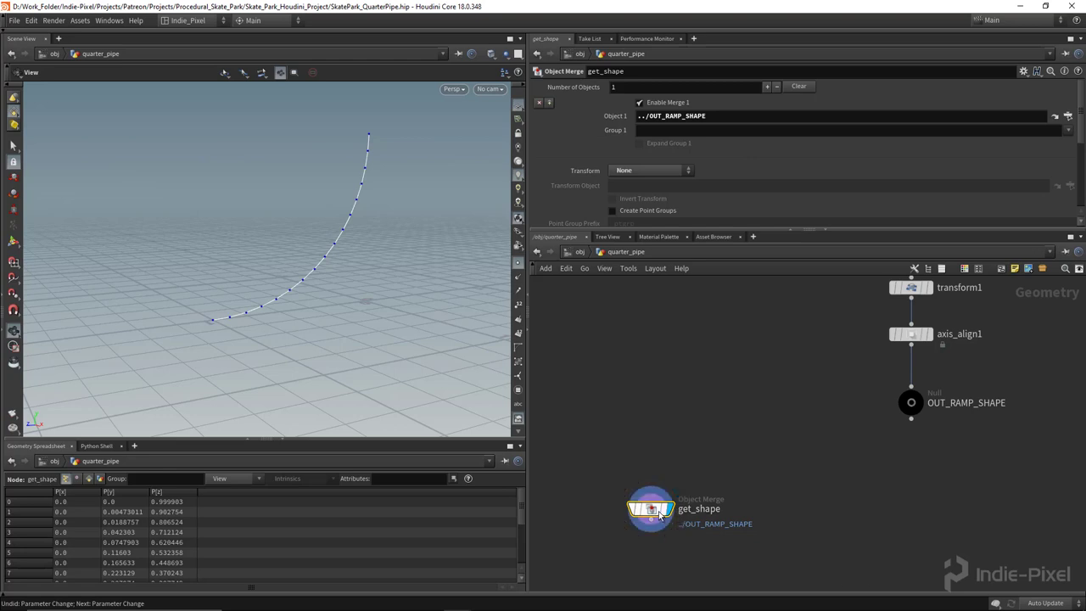
{"action": "left_click_drag", "start_coordinate": [376, 300], "coordinate": [342, 297]}
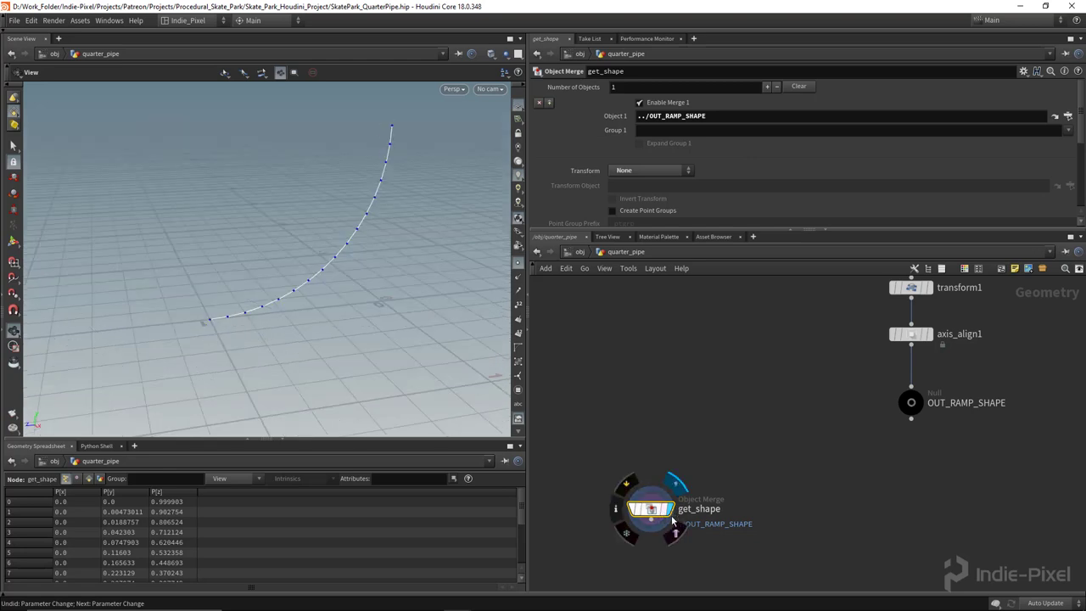
{"action": "middle_click_drag", "start_coordinate": [720, 479], "coordinate": [737, 406]}
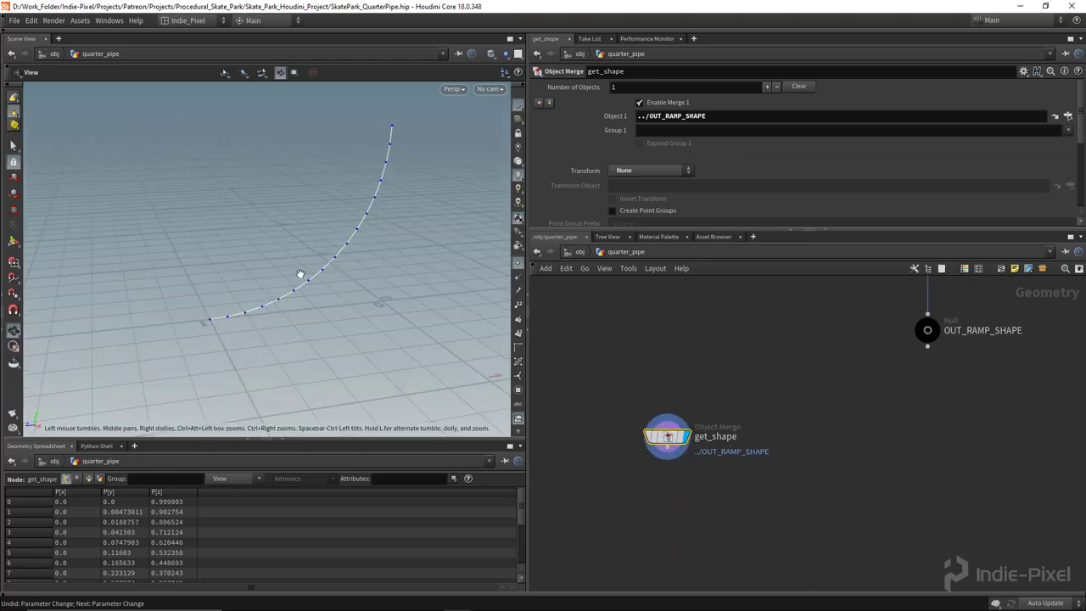
{"action": "scroll", "coordinate": [778, 422], "scroll_direction": "down", "scroll_amount": 3}
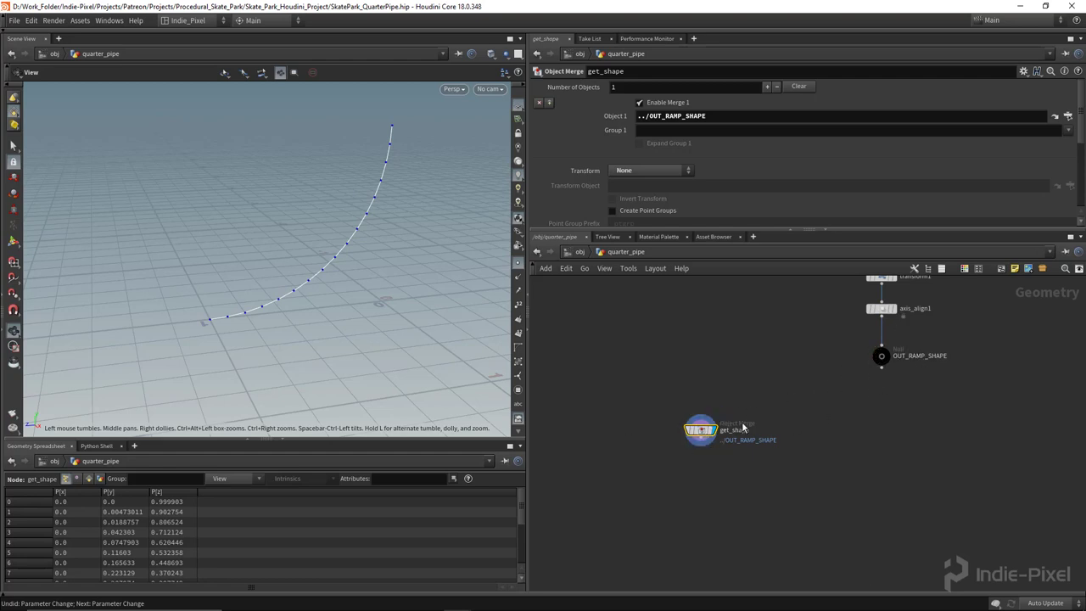
{"action": "mouse_move", "coordinate": [703, 433]}
{"action": "scroll", "coordinate": [308, 303], "scroll_direction": "down", "scroll_amount": 2}
{"action": "left_click_drag", "start_coordinate": [308, 302], "coordinate": [266, 291]}
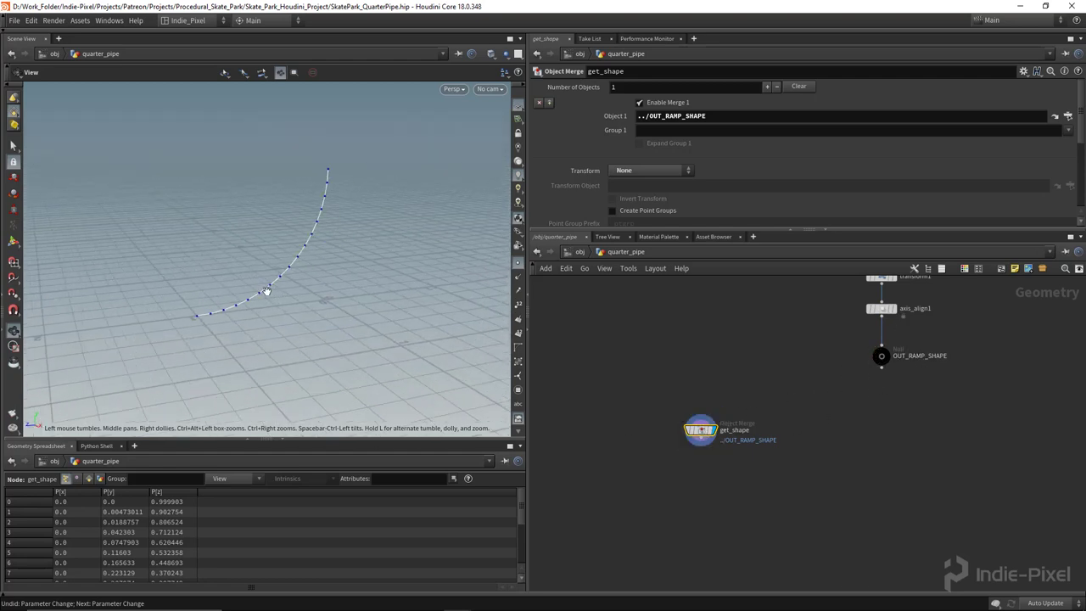
Step: Add a Carve node below get_shape, connect it to get_shape's output, and display the carved curve
{"action": "left_click_drag", "start_coordinate": [843, 229], "coordinate": [842, 170]}
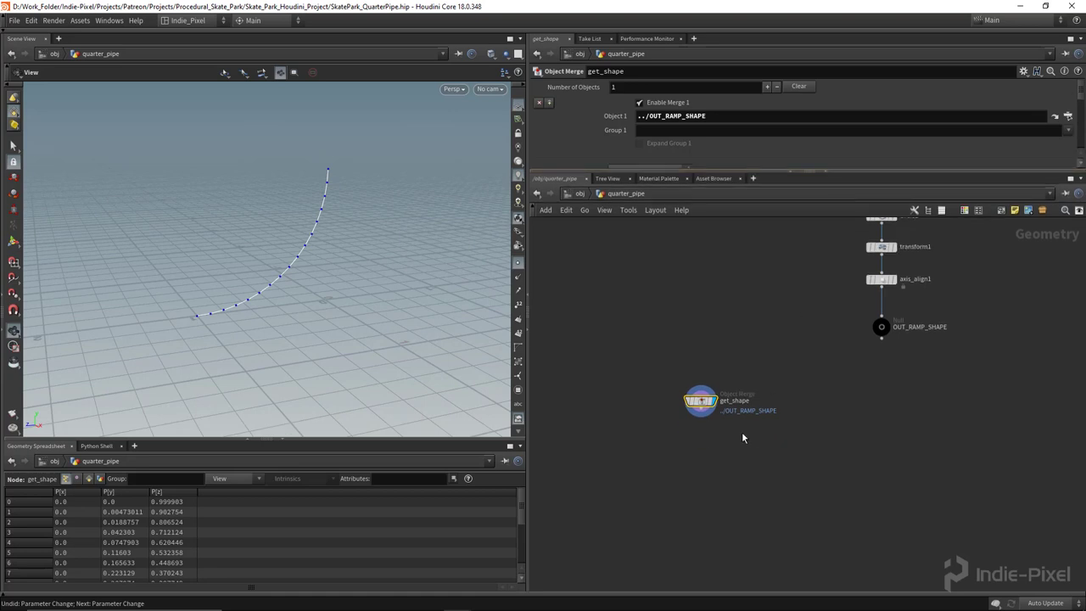
{"action": "left_click_drag", "start_coordinate": [270, 323], "coordinate": [292, 313]}
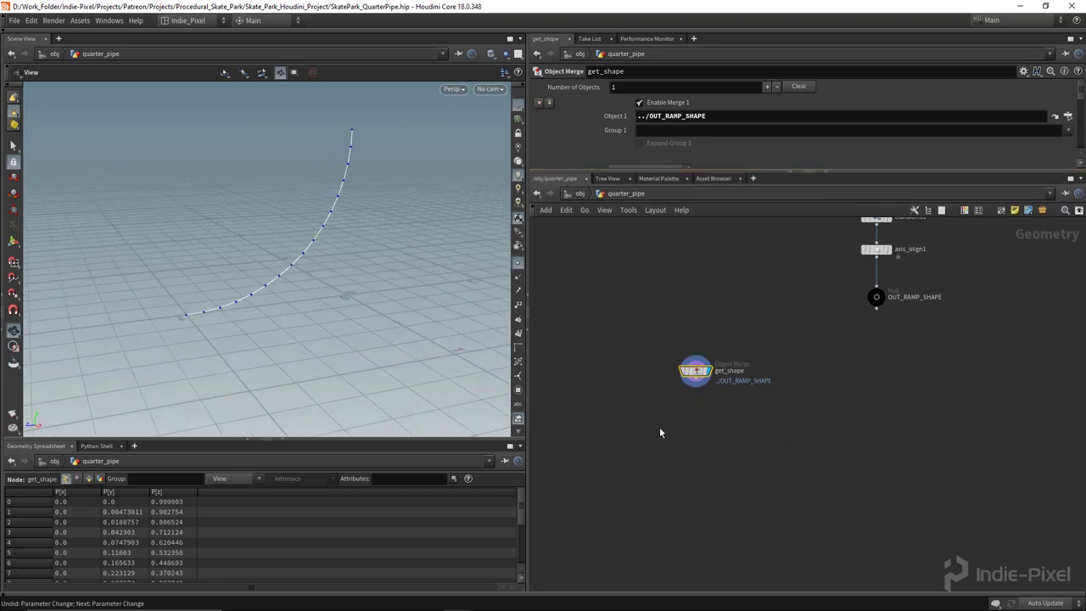
{"action": "scroll", "coordinate": [665, 432], "scroll_direction": "up", "scroll_amount": 3}
{"action": "key", "text": "Tab"}
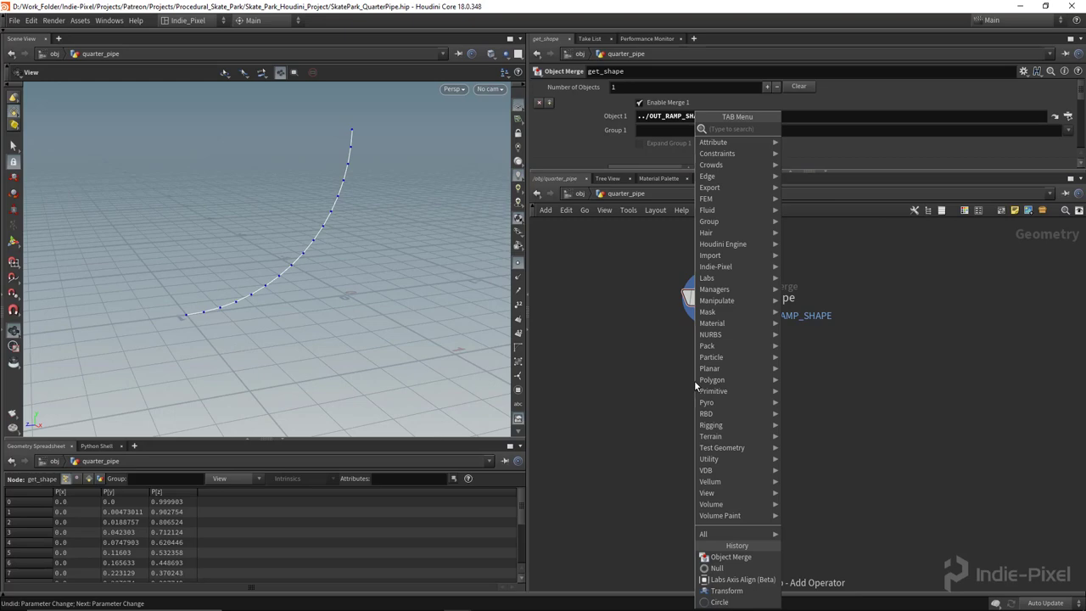
{"action": "type", "text": "add"}
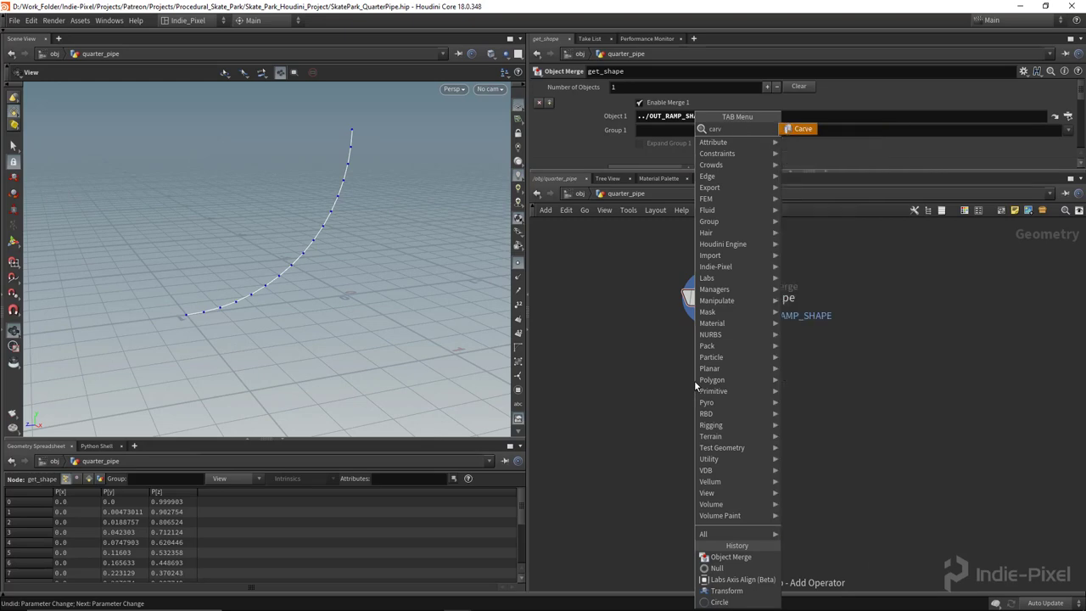
{"action": "key", "text": "Return"}
{"action": "left_click", "coordinate": [707, 378]}
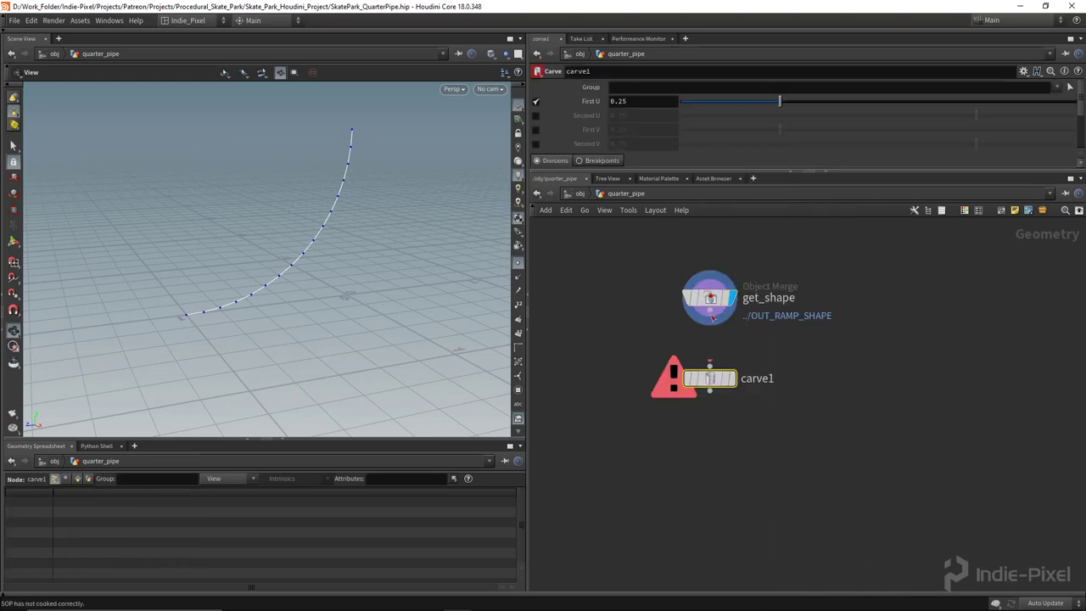
{"action": "left_click", "coordinate": [709, 319]}
{"action": "left_click", "coordinate": [710, 366]}
{"action": "left_click", "coordinate": [733, 379]}
{"action": "left_click_drag", "start_coordinate": [351, 323], "coordinate": [268, 281]}
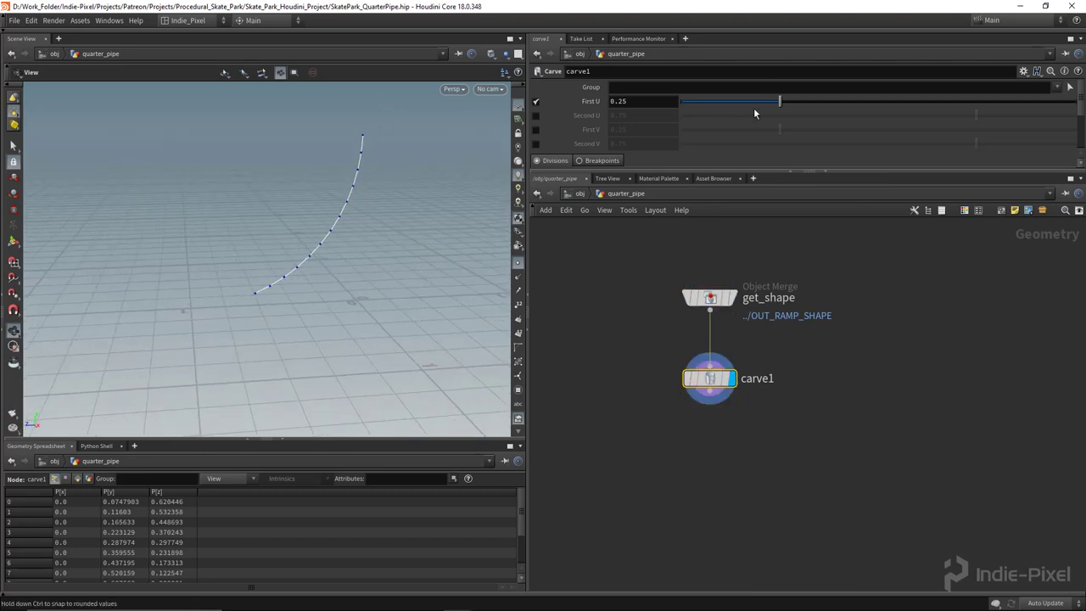
Step: Set the Carve node's First U to 0.136 and enable Keep Outside alongside Keep Inside
{"action": "left_click_drag", "start_coordinate": [851, 172], "coordinate": [851, 257]}
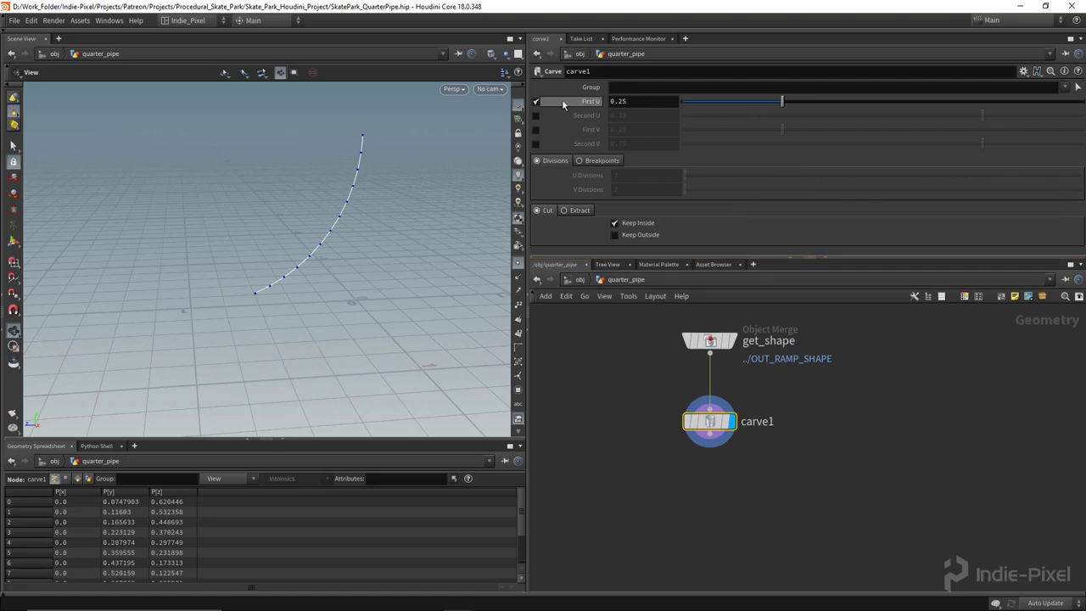
{"action": "left_click_drag", "start_coordinate": [783, 100], "coordinate": [889, 118]}
{"action": "left_click_drag", "start_coordinate": [681, 101], "coordinate": [736, 113]}
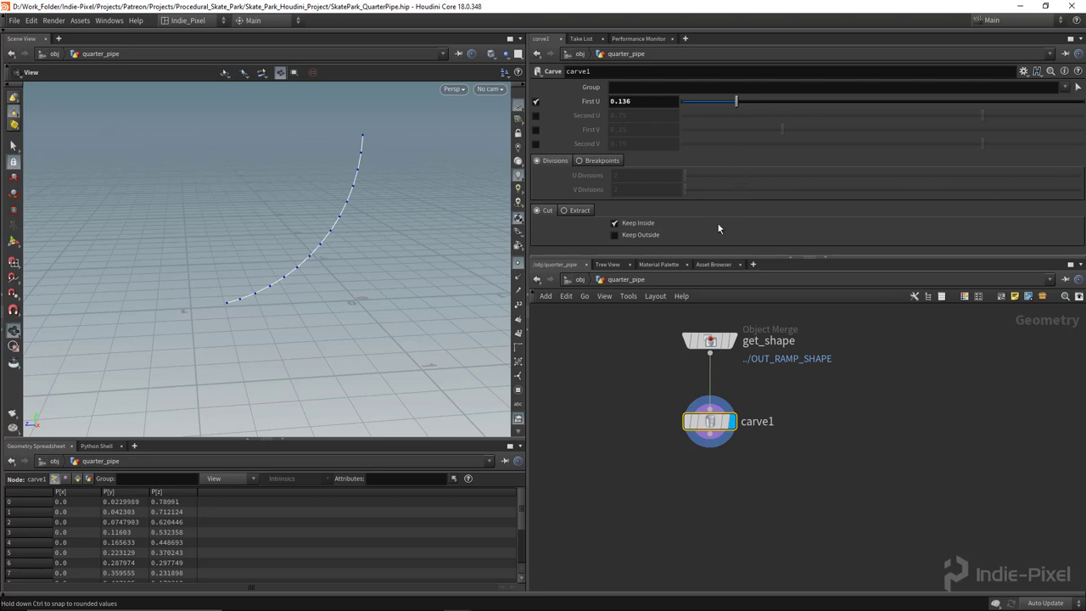
{"action": "left_click", "coordinate": [626, 235]}
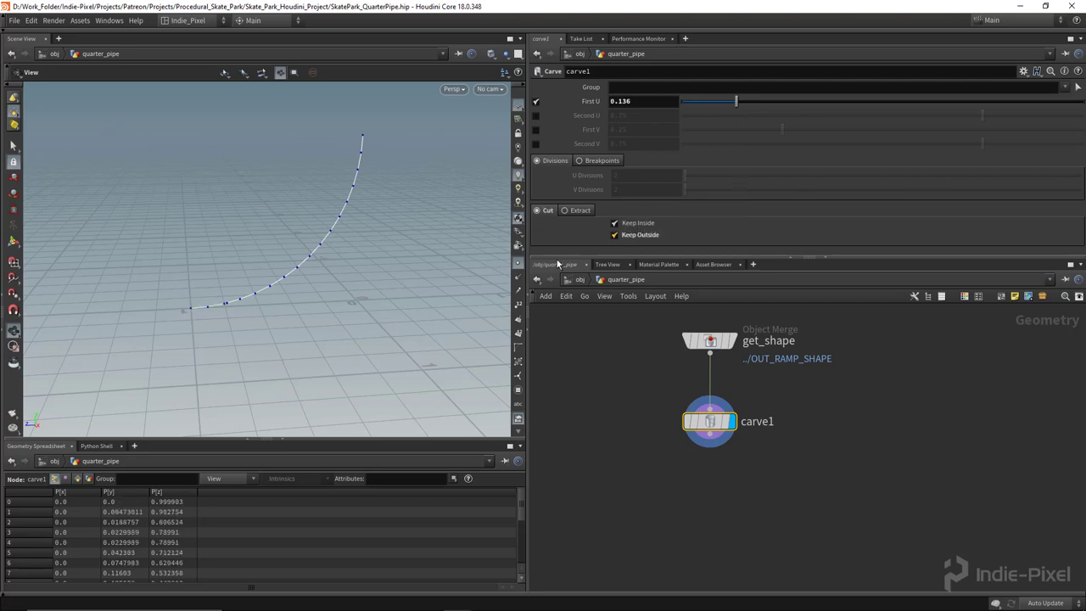
Step: Show primitive numbers in the viewport to identify the carved pieces, and enlarge the network editor
{"action": "mouse_move", "coordinate": [269, 296]}
{"action": "left_mouse_down"}
{"action": "mouse_move", "coordinate": [262, 286]}
{"action": "mouse_move", "coordinate": [280, 278]}
{"action": "left_mouse_up"}
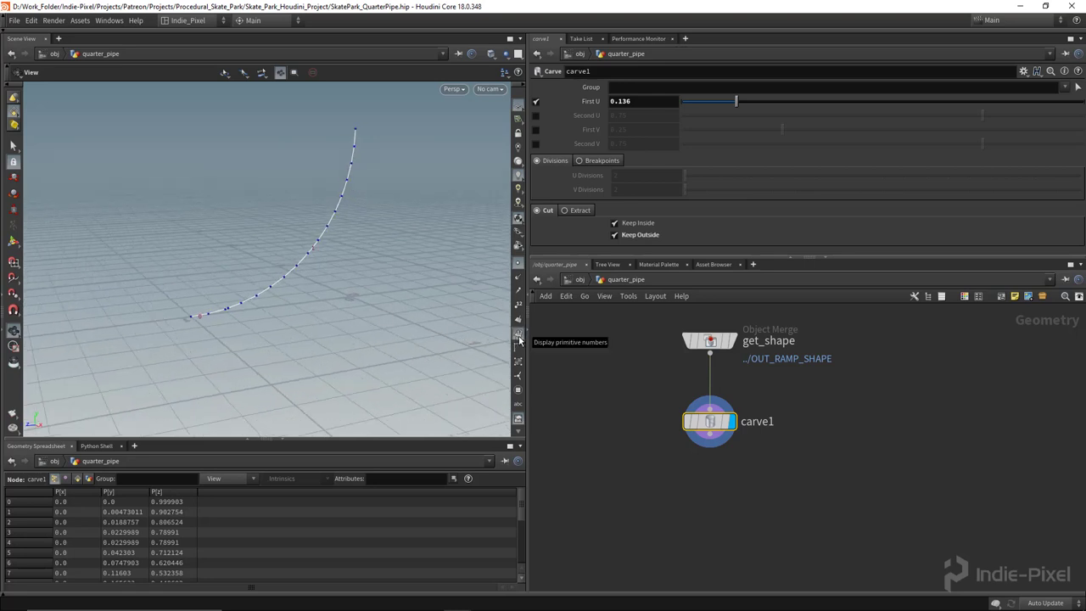
{"action": "left_click_drag", "start_coordinate": [313, 315], "coordinate": [289, 300]}
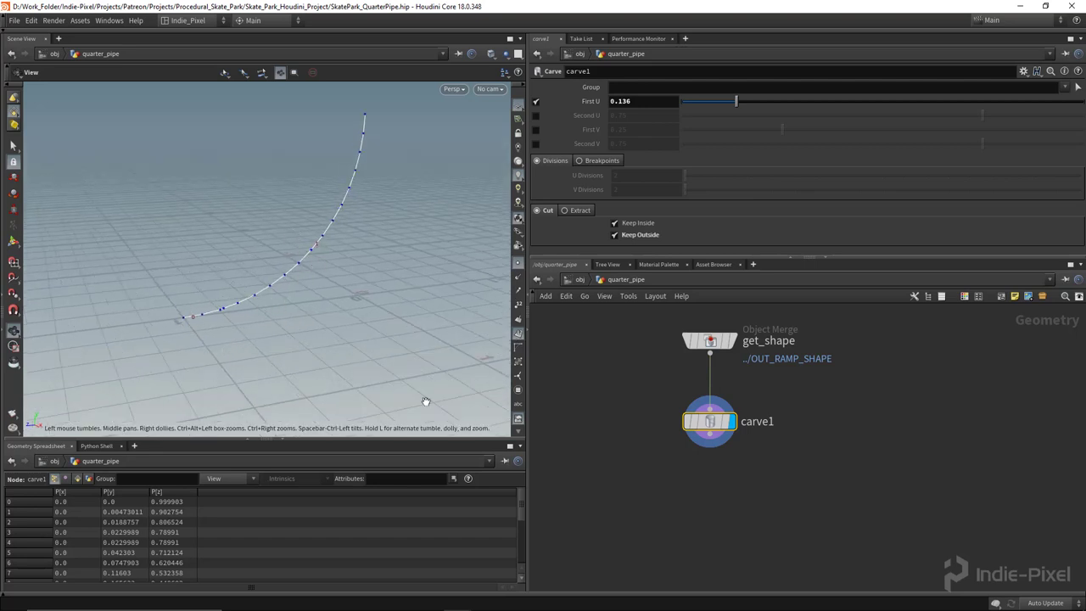
{"action": "left_click_drag", "start_coordinate": [837, 258], "coordinate": [838, 182]}
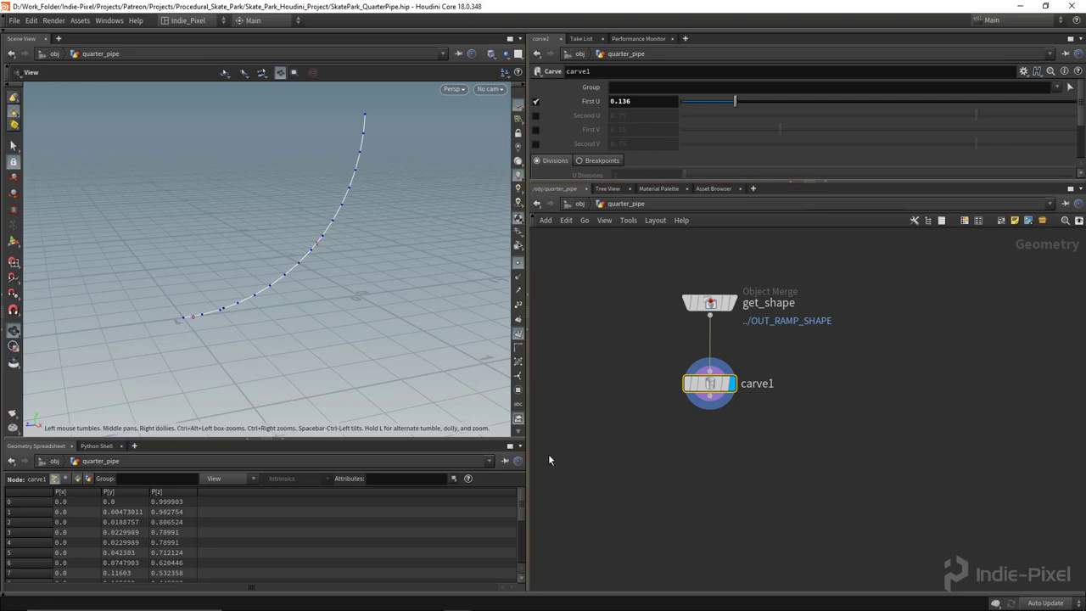
Step: Add a Split node wired below carve1 and make it the displayed node
{"action": "middle_click_drag", "start_coordinate": [609, 430], "coordinate": [664, 372]}
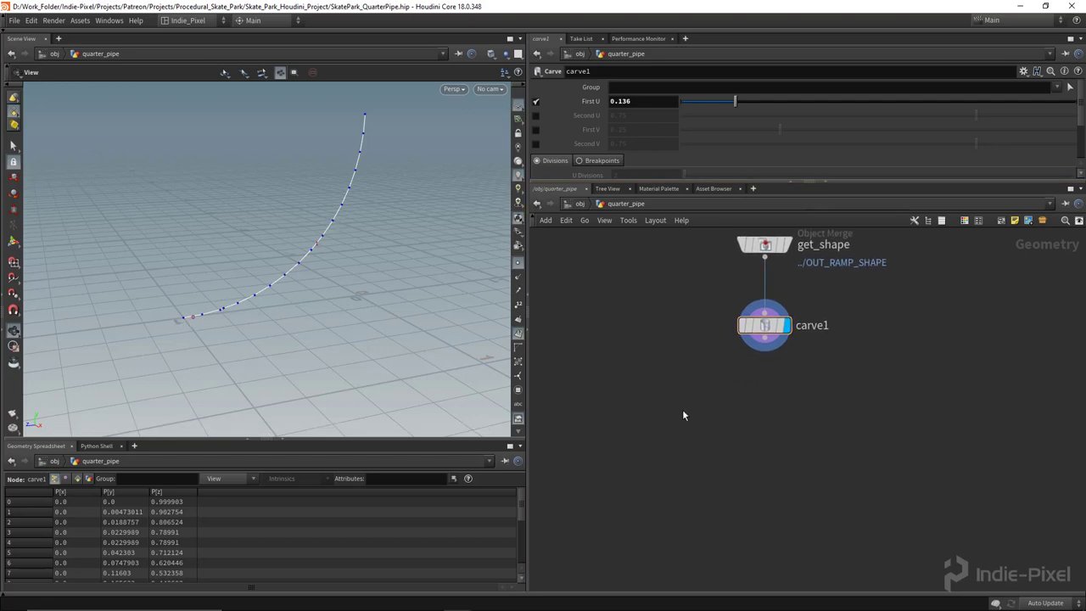
{"action": "key", "text": "Tab"}
{"action": "type", "text": "spli"}
{"action": "key", "text": "Return"}
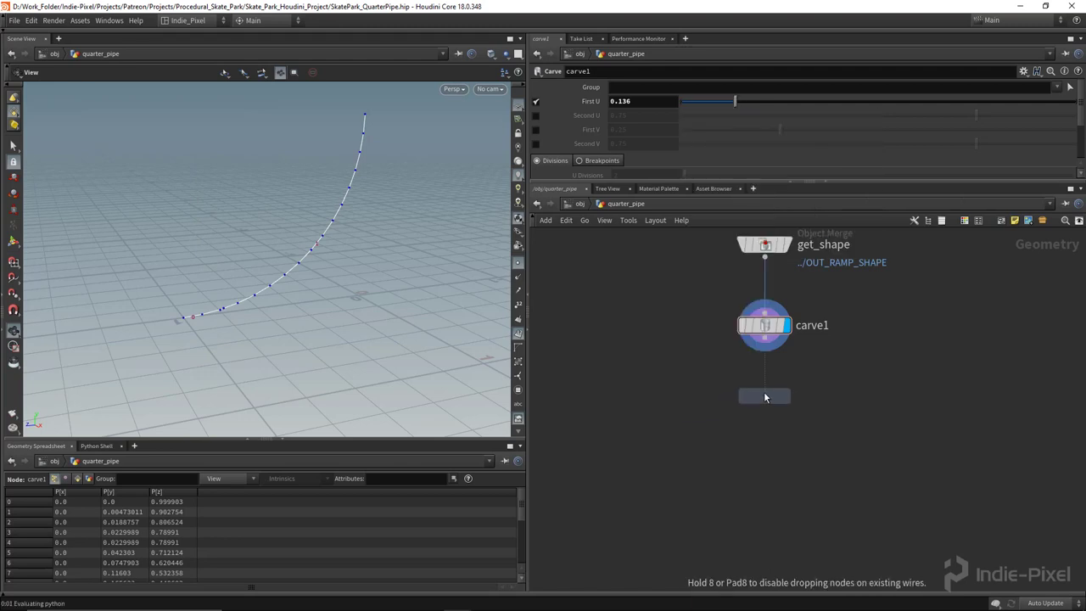
{"action": "left_click", "coordinate": [764, 391]}
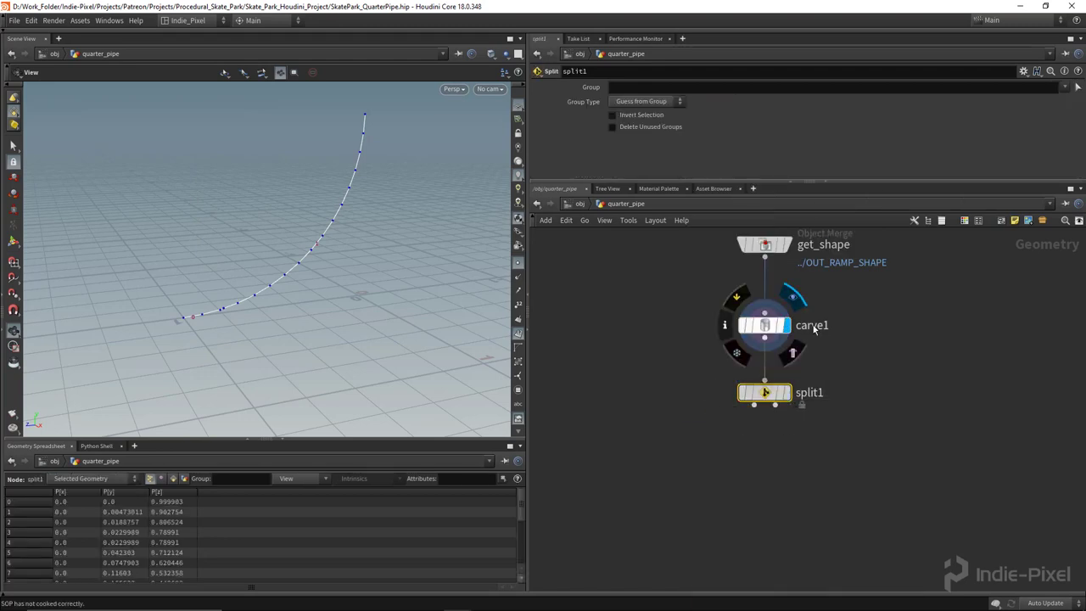
{"action": "left_click", "coordinate": [786, 392]}
{"action": "middle_click_drag", "start_coordinate": [847, 339], "coordinate": [839, 403]}
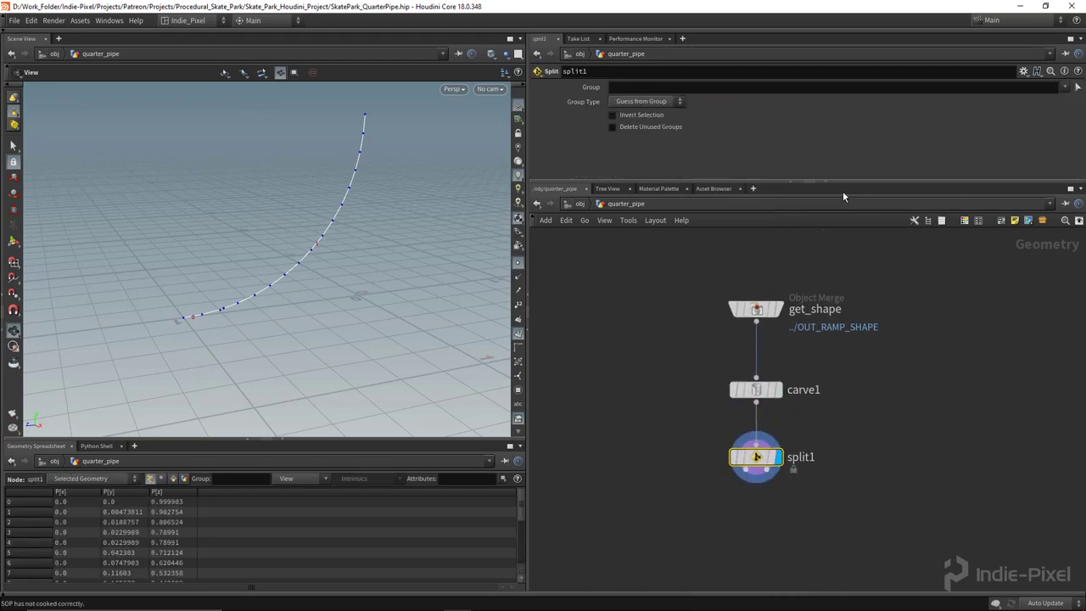
Step: Set the Split node's Group to 0 and check the isolated curve piece in the viewport
{"action": "left_click_drag", "start_coordinate": [844, 182], "coordinate": [844, 206]}
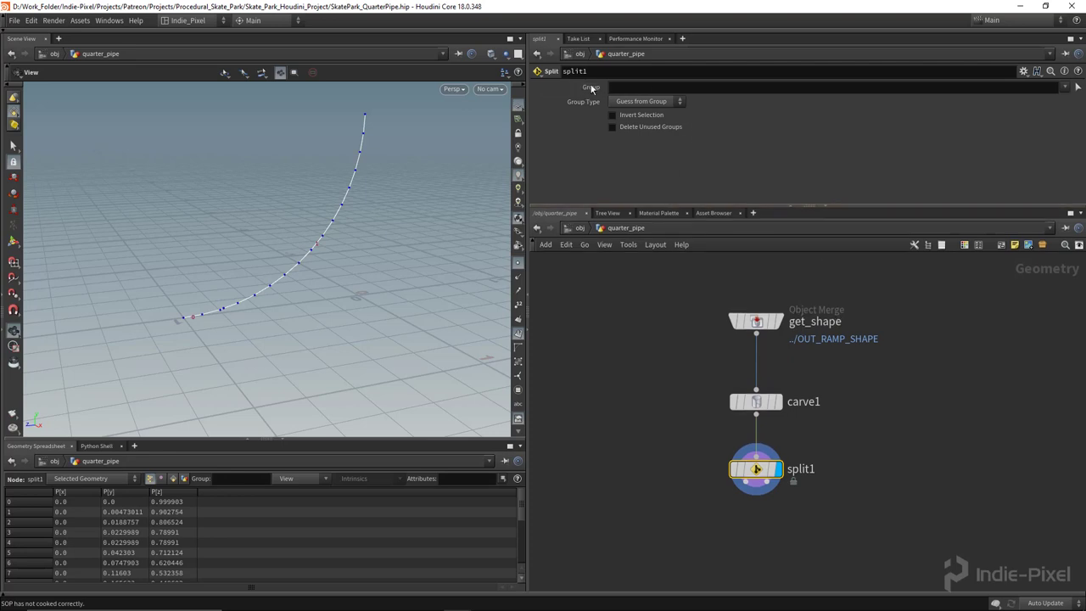
{"action": "left_click_drag", "start_coordinate": [373, 216], "coordinate": [196, 331]}
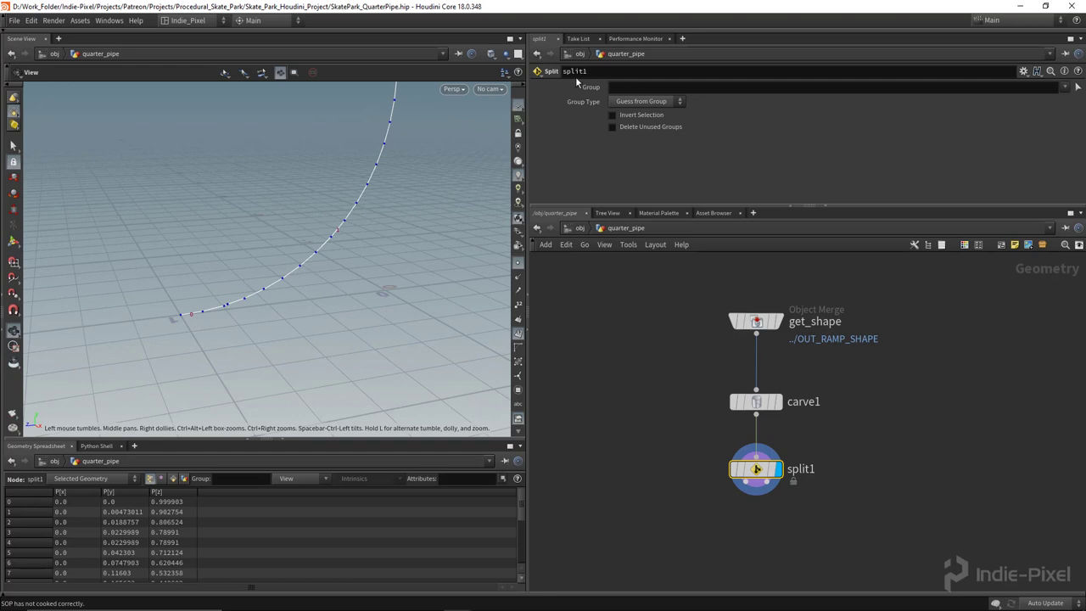
{"action": "left_click", "coordinate": [621, 87]}
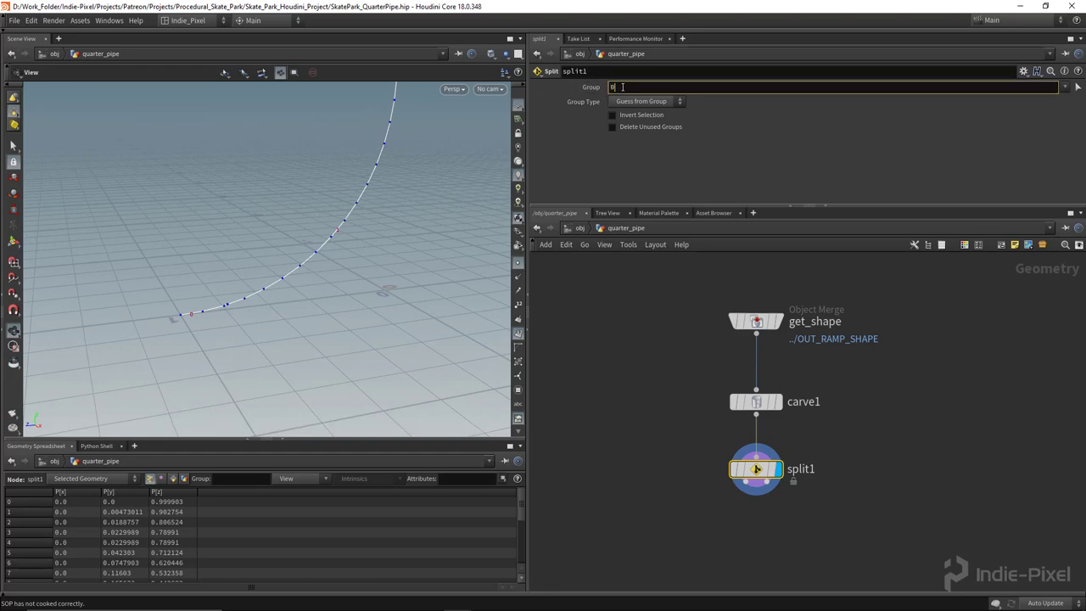
{"action": "type", "text": "0"}
{"action": "key", "text": "Return"}
{"action": "left_click_drag", "start_coordinate": [342, 235], "coordinate": [280, 281]}
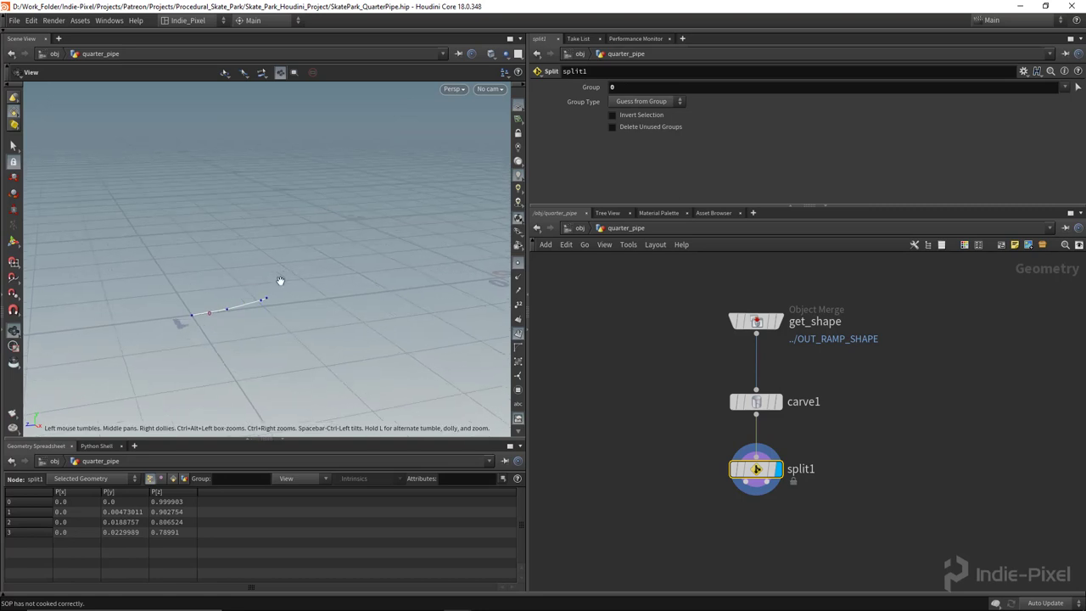
{"action": "left_click_drag", "start_coordinate": [187, 334], "coordinate": [222, 309]}
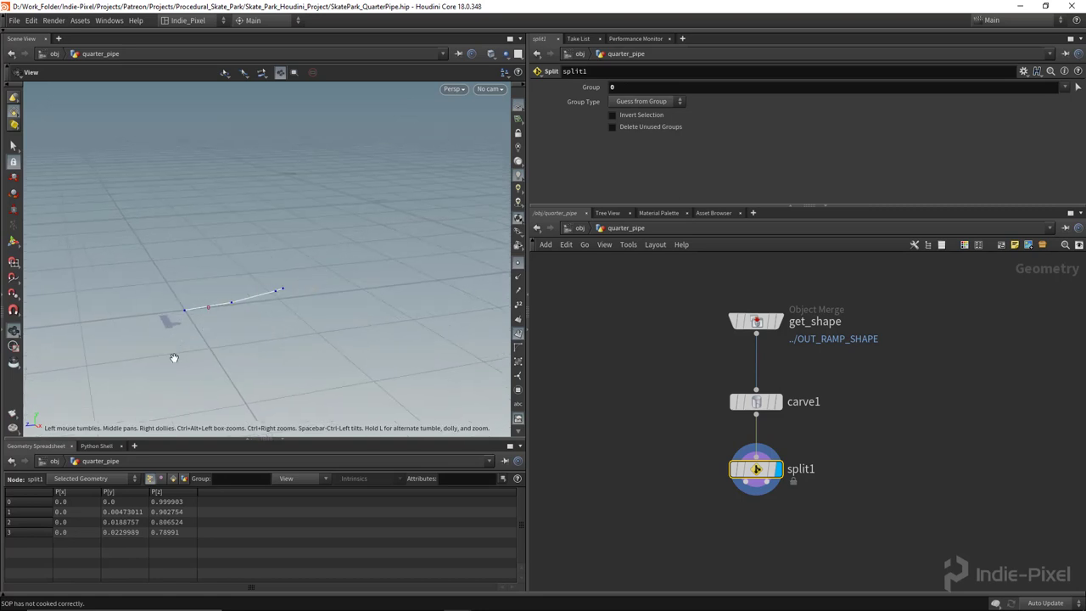
{"action": "right_click", "coordinate": [263, 312]}
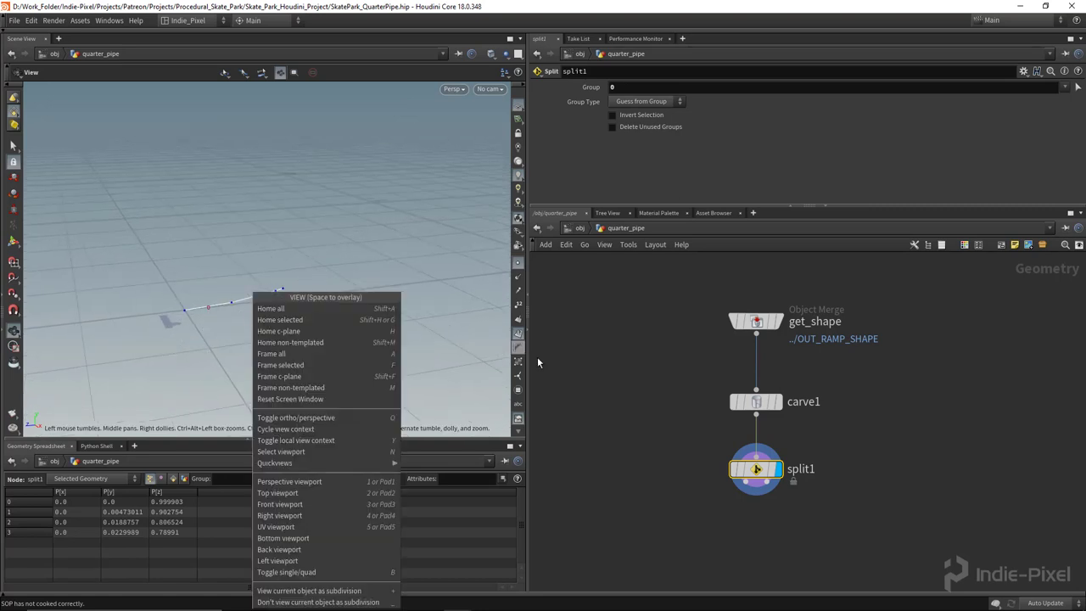
Step: Add two Null nodes below split1 and wire each one to a different output of the Split node
{"action": "scroll", "coordinate": [737, 396], "scroll_direction": "up", "scroll_amount": 5}
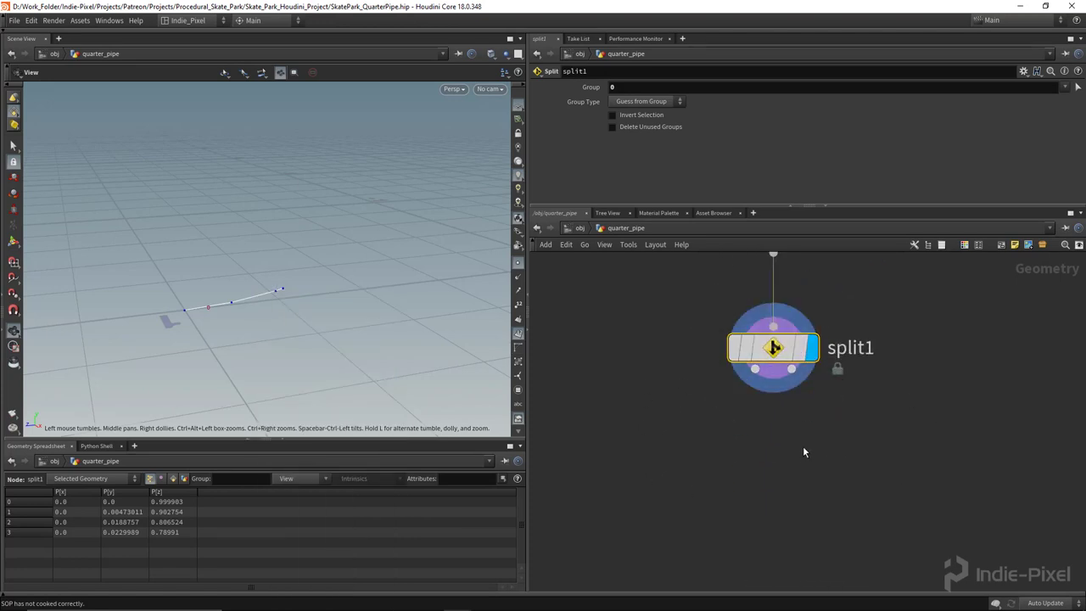
{"action": "key", "text": "Tab"}
{"action": "type", "text": "n"}
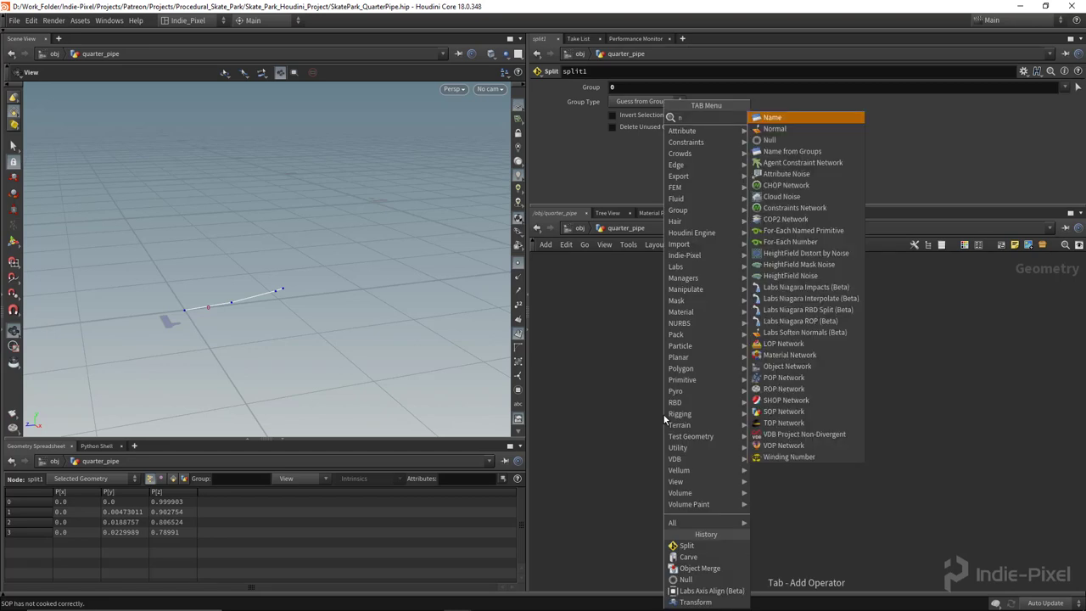
{"action": "type", "text": "u"}
{"action": "key", "text": "Return"}
{"action": "left_click", "coordinate": [652, 415]}
{"action": "left_click_drag", "start_coordinate": [652, 415], "coordinate": [896, 424], "text": "alt"}
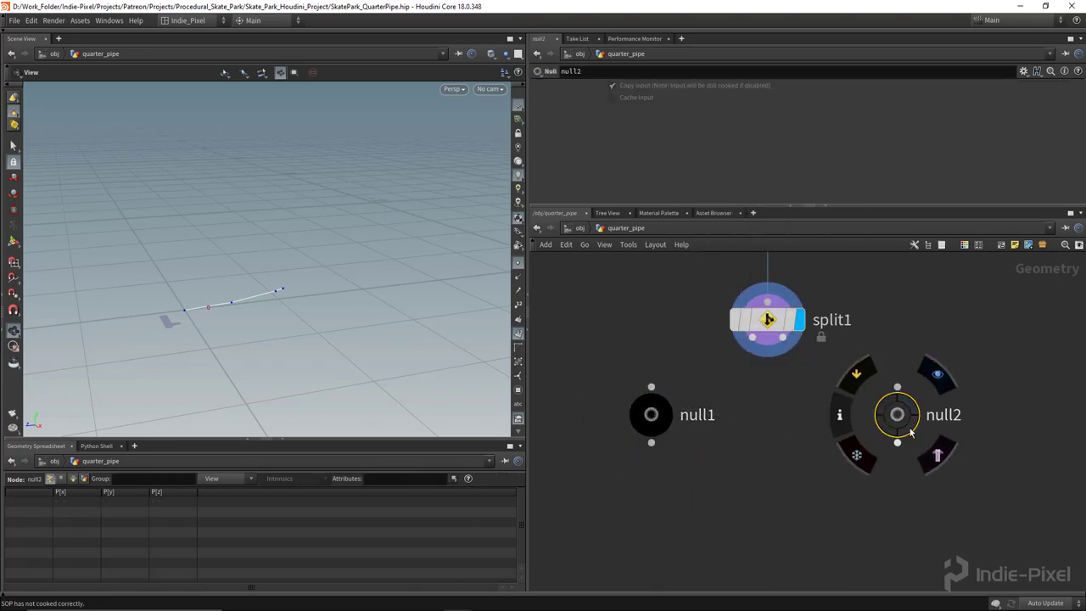
{"action": "left_click_drag", "start_coordinate": [711, 377], "coordinate": [651, 387]}
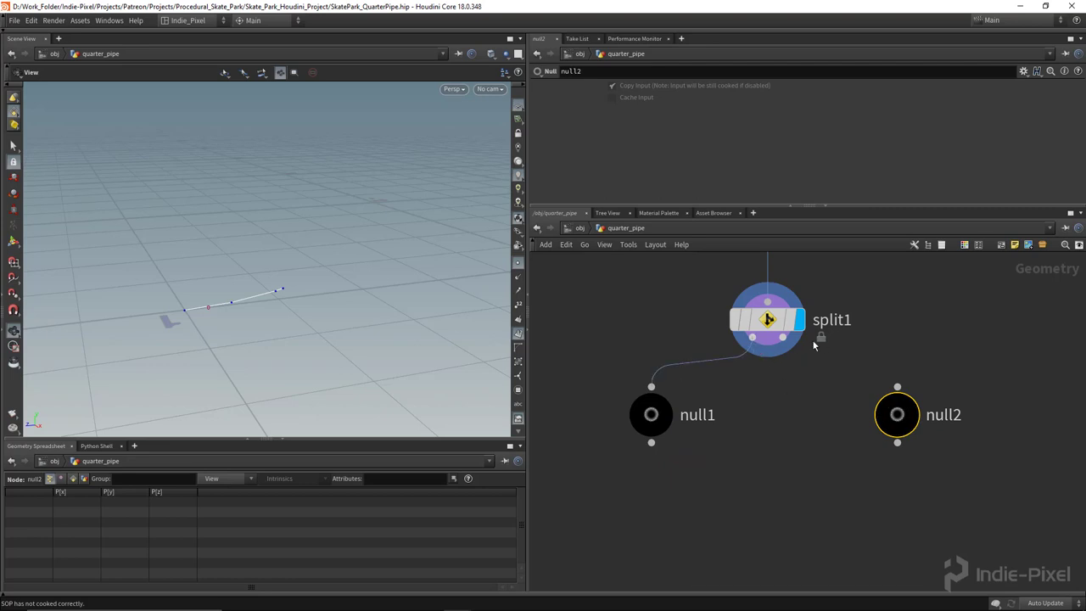
{"action": "left_click_drag", "start_coordinate": [783, 337], "coordinate": [897, 387]}
Step: Display each of the two Null nodes in turn to check which curve piece it carries
{"action": "left_click", "coordinate": [912, 406]}
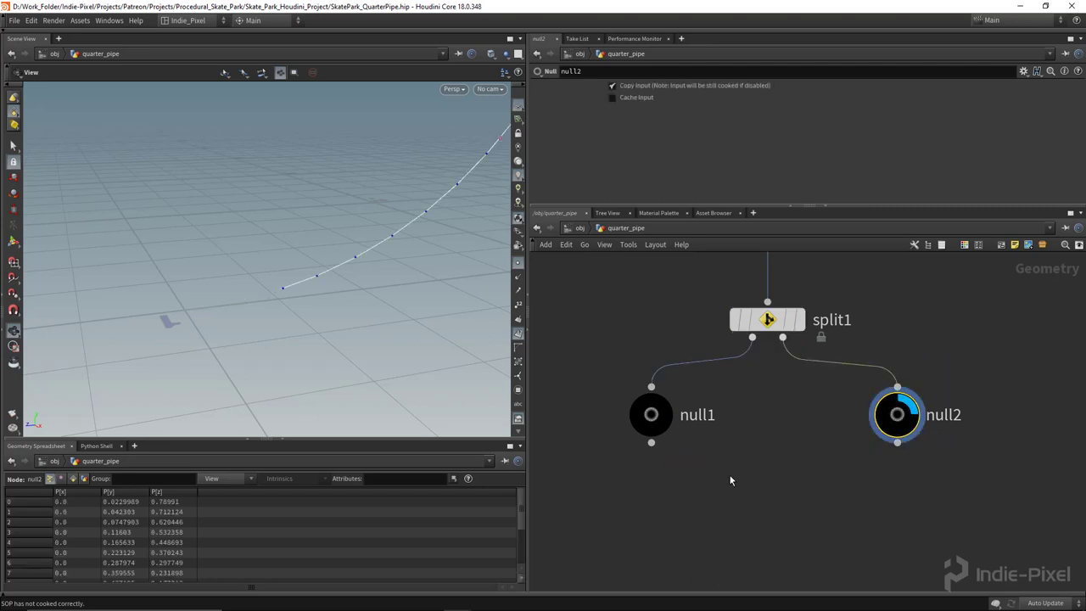
{"action": "left_click", "coordinate": [670, 398]}
{"action": "left_click_drag", "start_coordinate": [308, 322], "coordinate": [291, 305]}
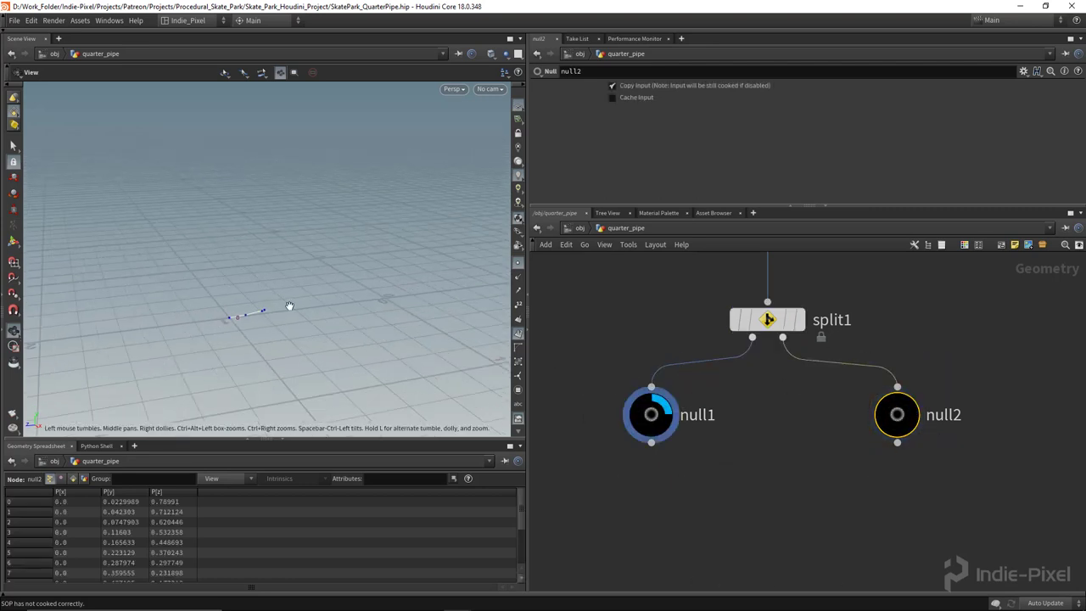
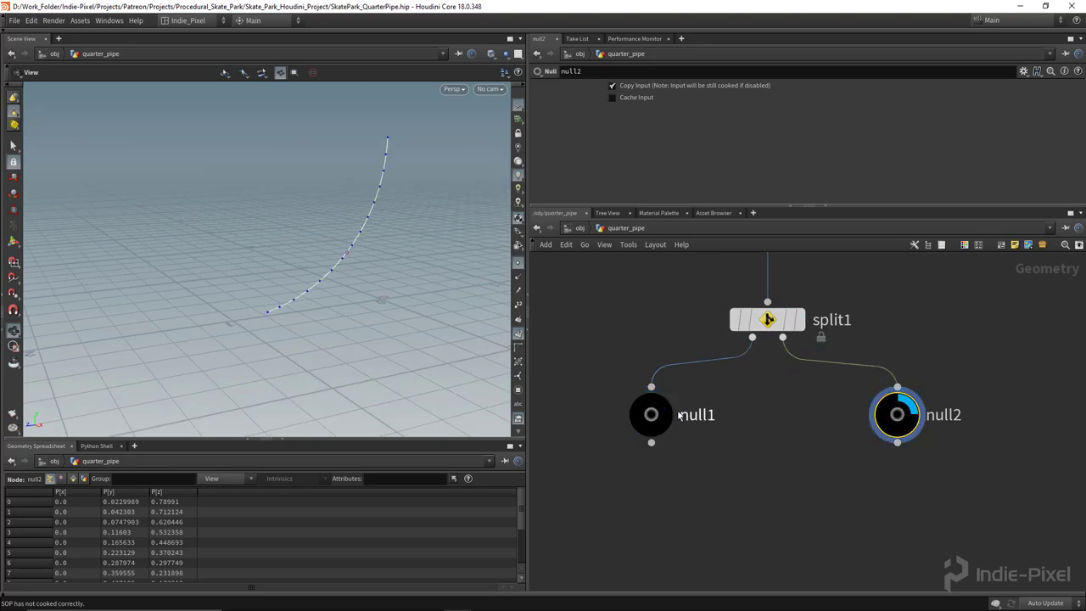
{"action": "left_click", "coordinate": [691, 367]}
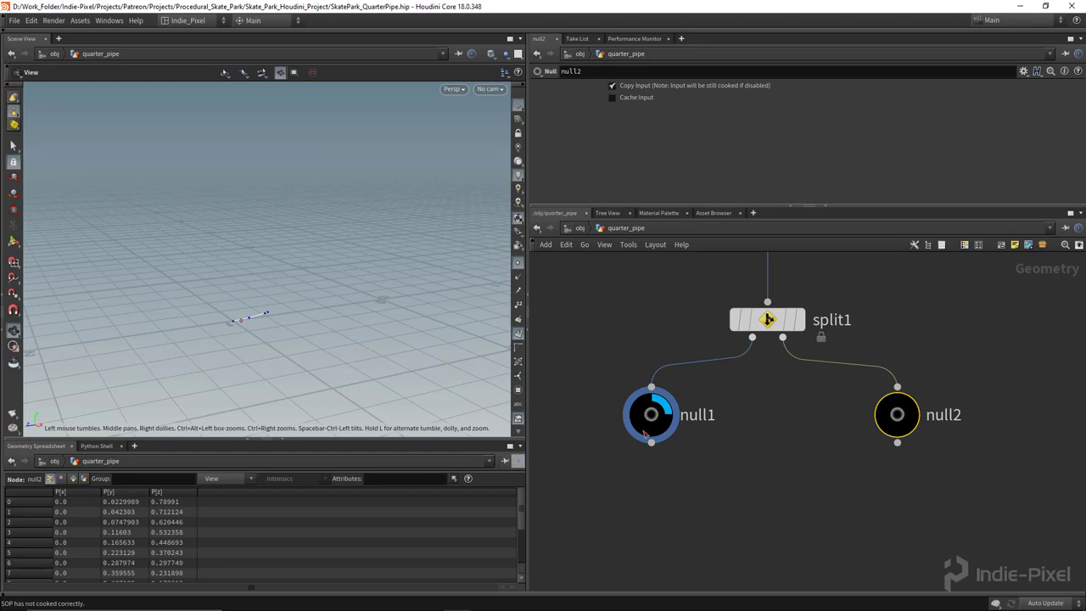
Step: Rename the Null on the Split node's first output to OUT_TRANSITION_CURVE
{"action": "double_click", "coordinate": [711, 415]}
{"action": "left_click", "coordinate": [711, 419]}
{"action": "key", "text": "BackSpace"}
{"action": "key", "text": "BackSpace"}
{"action": "key", "text": "BackSpace"}
{"action": "key", "text": "BackSpace"}
{"action": "key", "text": "BackSpace"}
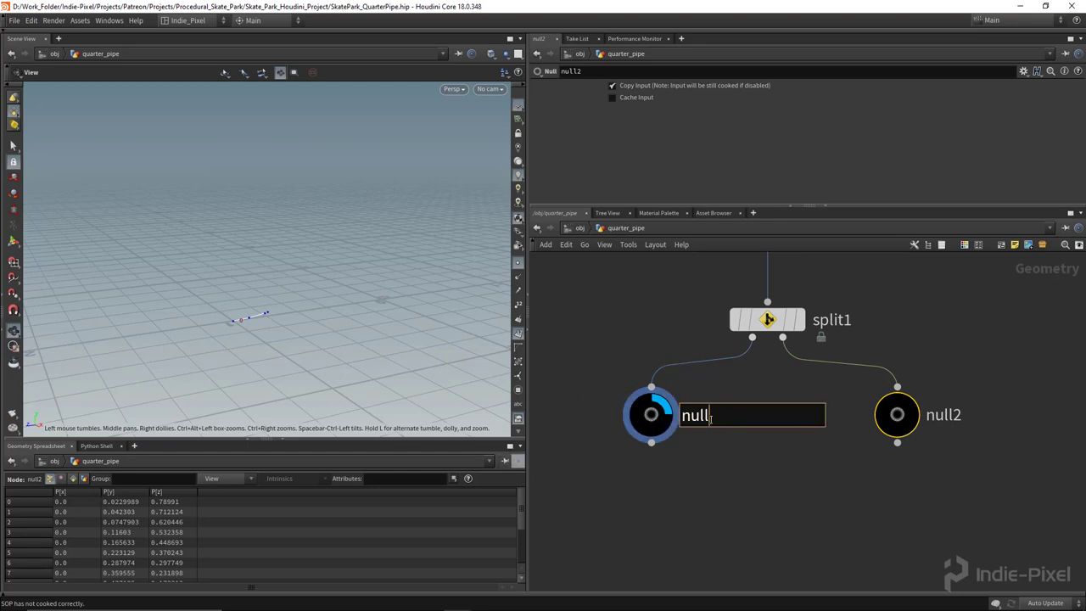
{"action": "type", "text": "OUT_TRANSITION_CURVE"}
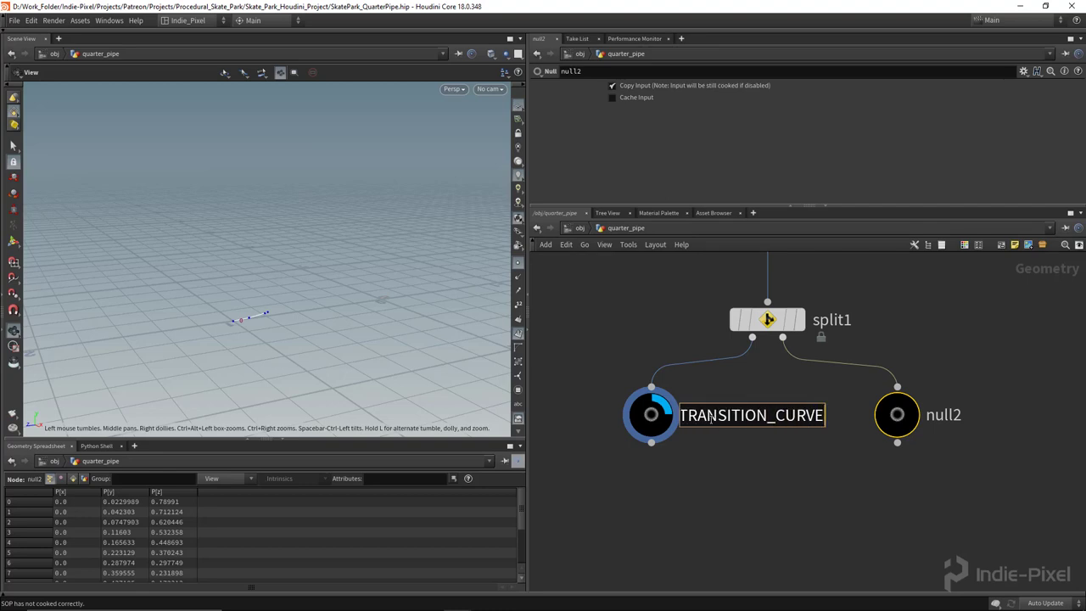
{"action": "key", "text": "Return"}
Step: Rename null2 to OUT_RAMP_CURVE, reusing the copied name of the OUT_TRANSITION_CURVE node
{"action": "double_click", "coordinate": [711, 415]}
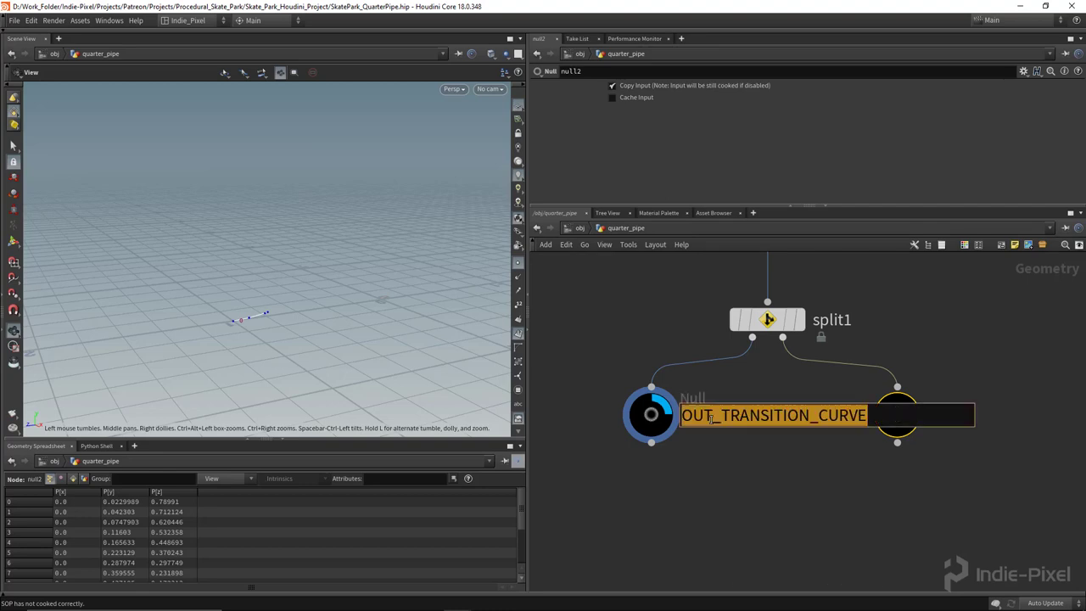
{"action": "key", "text": "Escape"}
{"action": "double_click", "coordinate": [942, 415]}
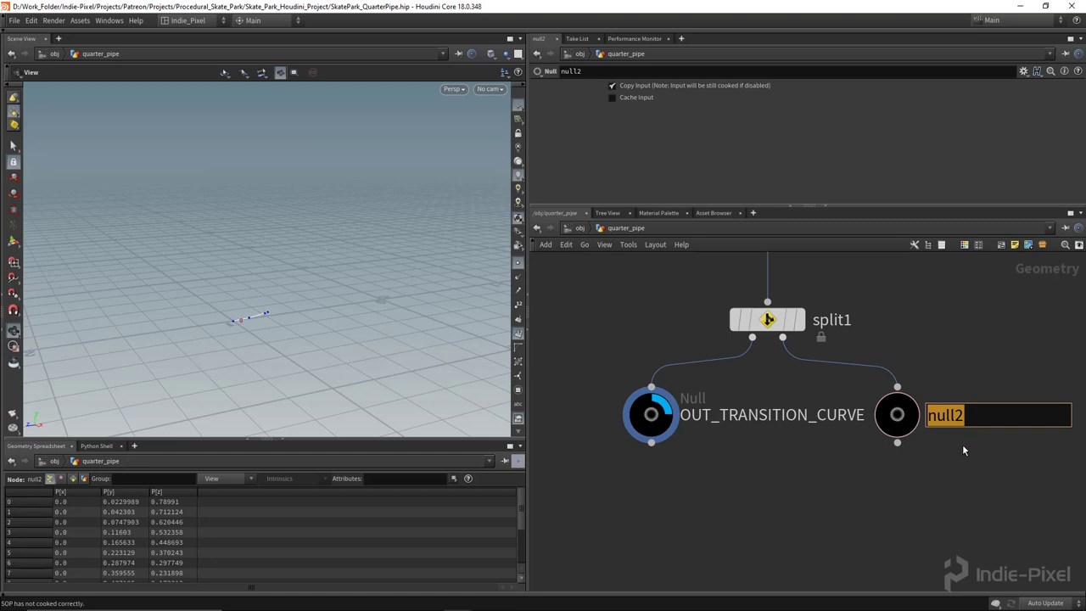
{"action": "double_click", "coordinate": [756, 416]}
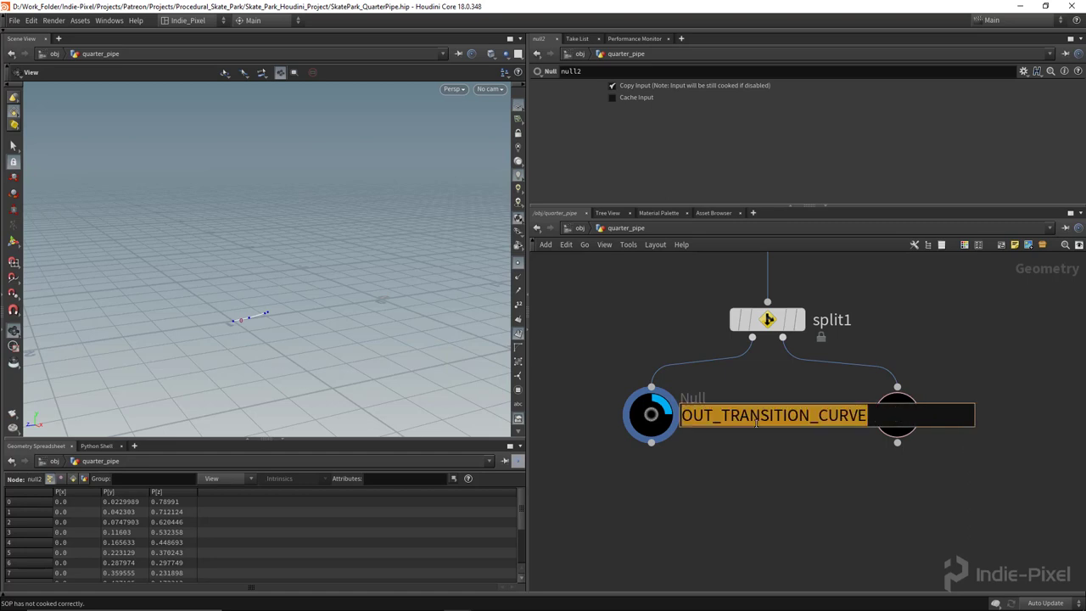
{"action": "key", "text": "ctrl+c"}
{"action": "key", "text": "Escape"}
{"action": "double_click", "coordinate": [941, 415]}
{"action": "key", "text": "ctrl+v"}
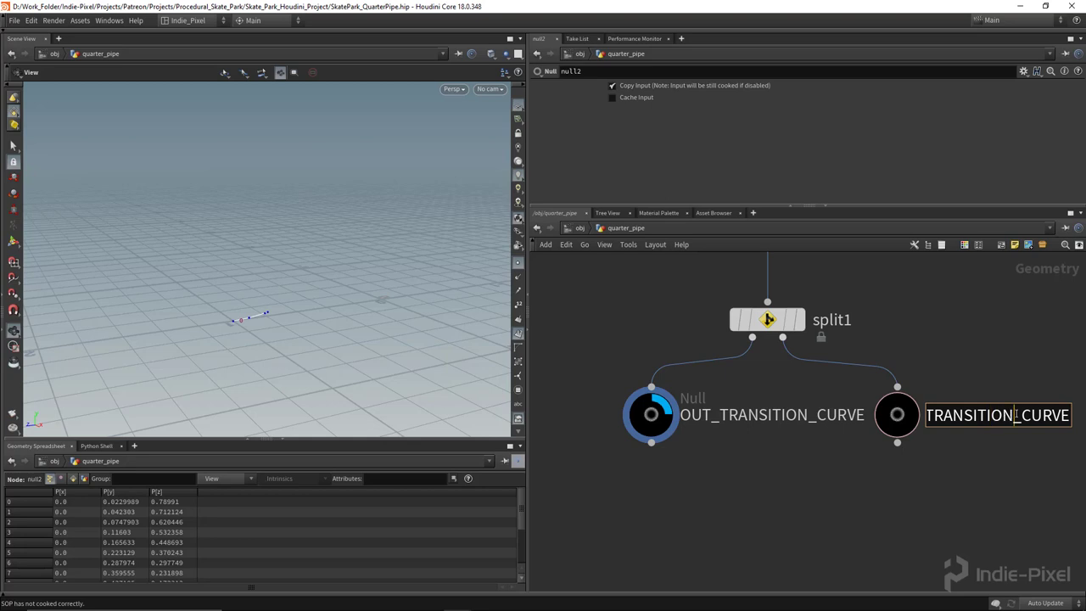
{"action": "key", "text": "BackSpace"}
{"action": "key", "text": "BackSpace"}
{"action": "key", "text": "BackSpace"}
{"action": "key", "text": "BackSpace"}
{"action": "key", "text": "BackSpace"}
{"action": "key", "text": "BackSpace"}
{"action": "key", "text": "BackSpace"}
{"action": "key", "text": "BackSpace"}
{"action": "key", "text": "BackSpace"}
{"action": "key", "text": "BackSpace"}
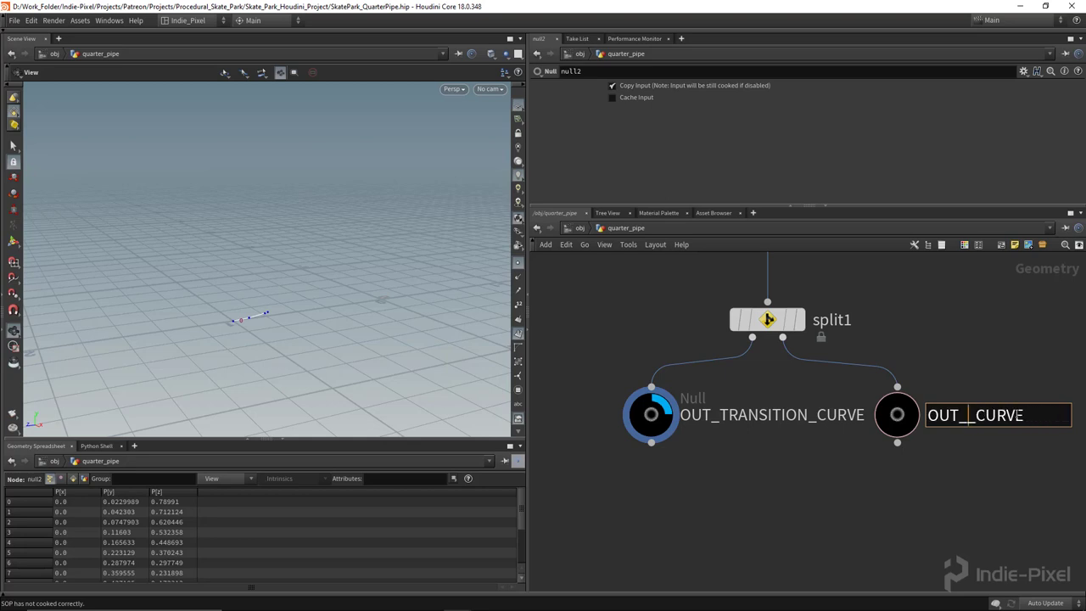
{"action": "type", "text": "RAMP"}
{"action": "key", "text": "Return"}
Step: Move both output Nulls further below split1 and set the network wiring style to Rounded
{"action": "scroll", "coordinate": [981, 417], "scroll_direction": "down", "scroll_amount": 1}
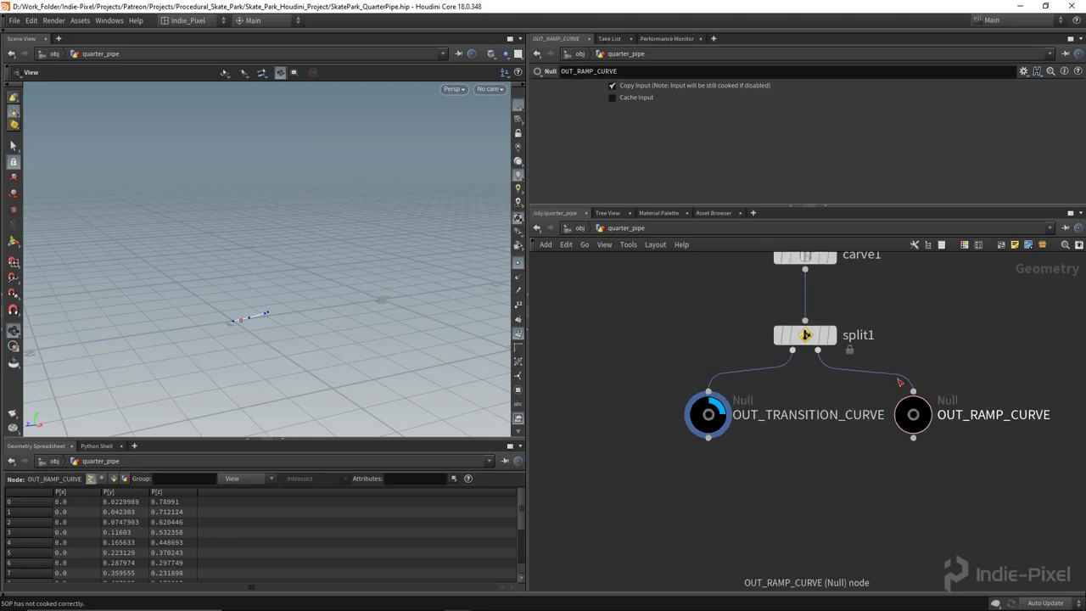
{"action": "middle_click_drag", "start_coordinate": [838, 317], "coordinate": [822, 391]}
{"action": "middle_click_drag", "start_coordinate": [711, 511], "coordinate": [718, 450]}
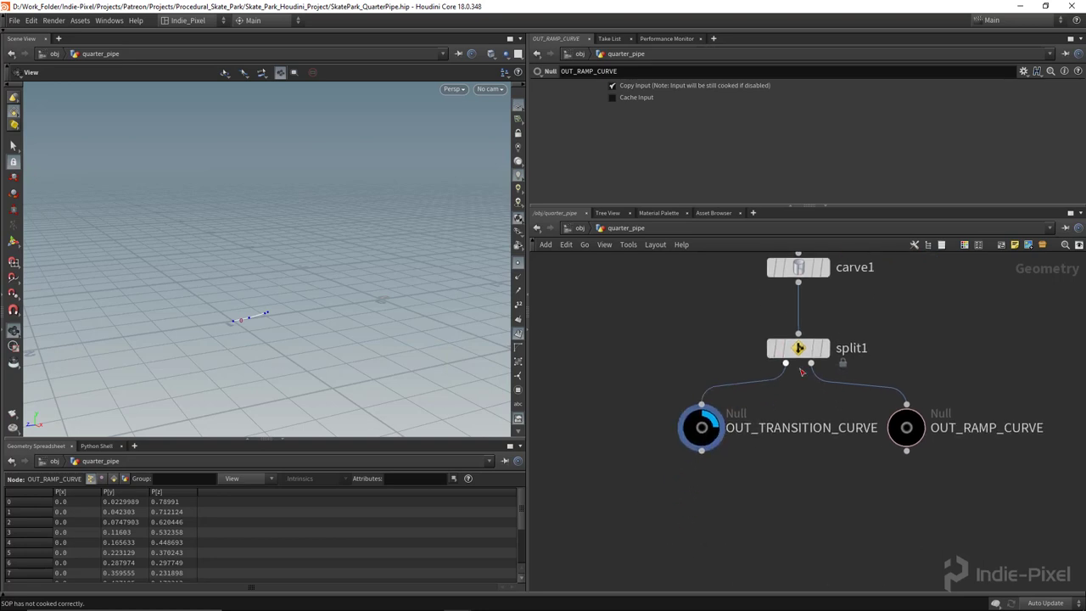
{"action": "left_click_drag", "start_coordinate": [582, 516], "coordinate": [1025, 408]}
{"action": "left_click_drag", "start_coordinate": [906, 435], "coordinate": [904, 484]}
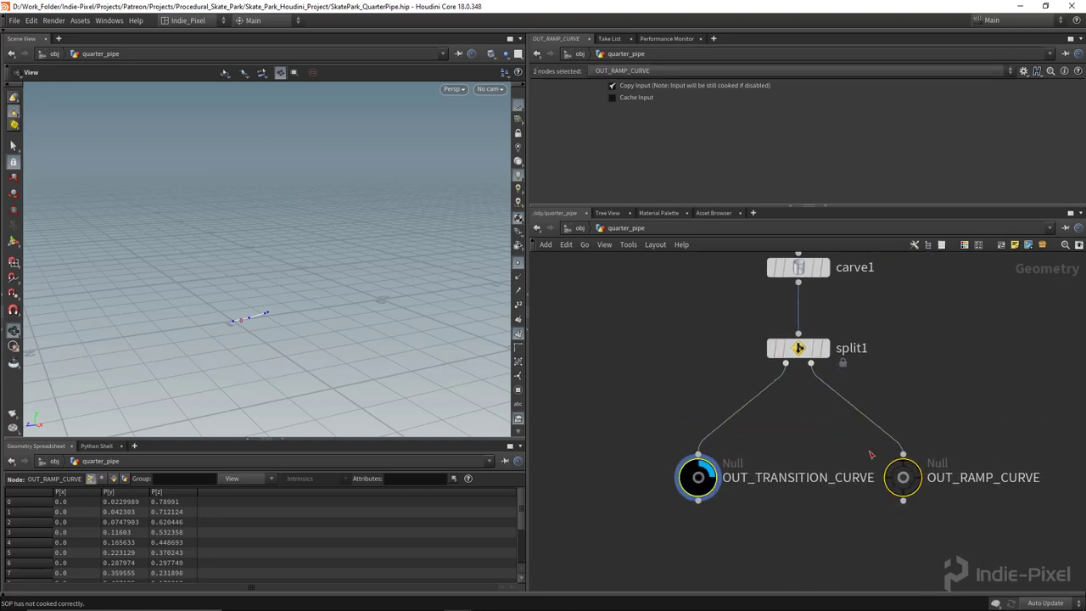
{"action": "key", "text": "shift+s"}
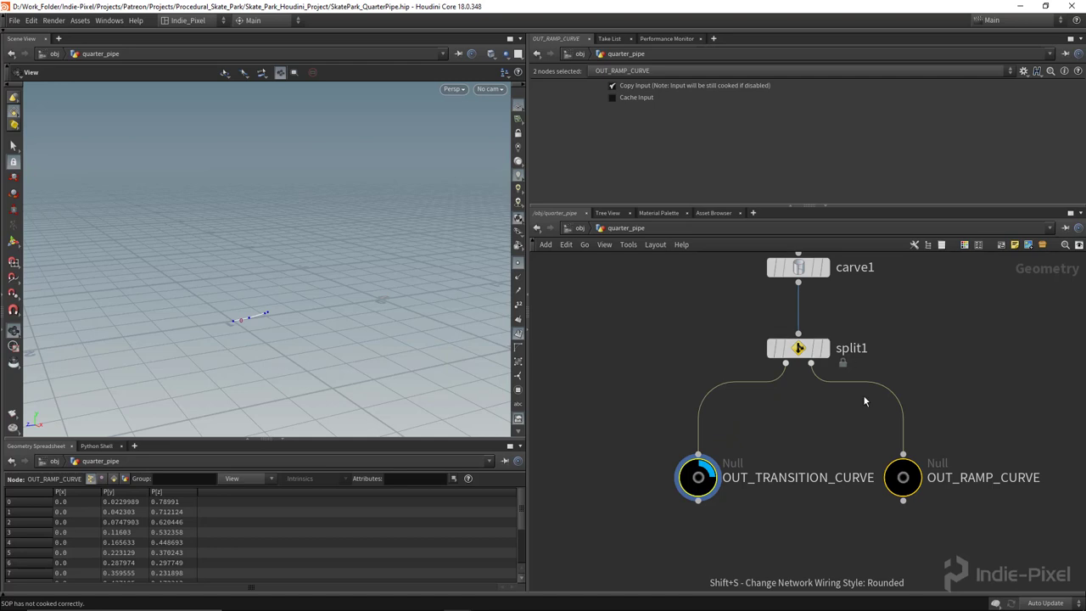
{"action": "left_click_drag", "start_coordinate": [905, 482], "coordinate": [904, 456]}
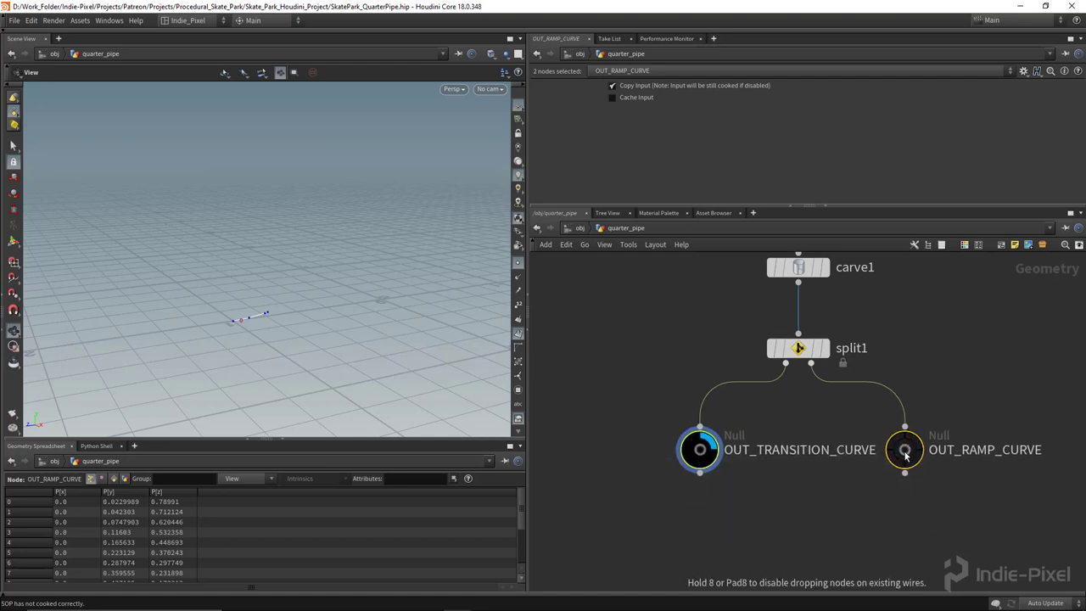
Step: Spread the two output Nulls further apart and shift the whole five-node branch away from OUT_RAMP_SHAPE
{"action": "left_click", "coordinate": [806, 484]}
{"action": "left_click_drag", "start_coordinate": [704, 454], "coordinate": [649, 455]}
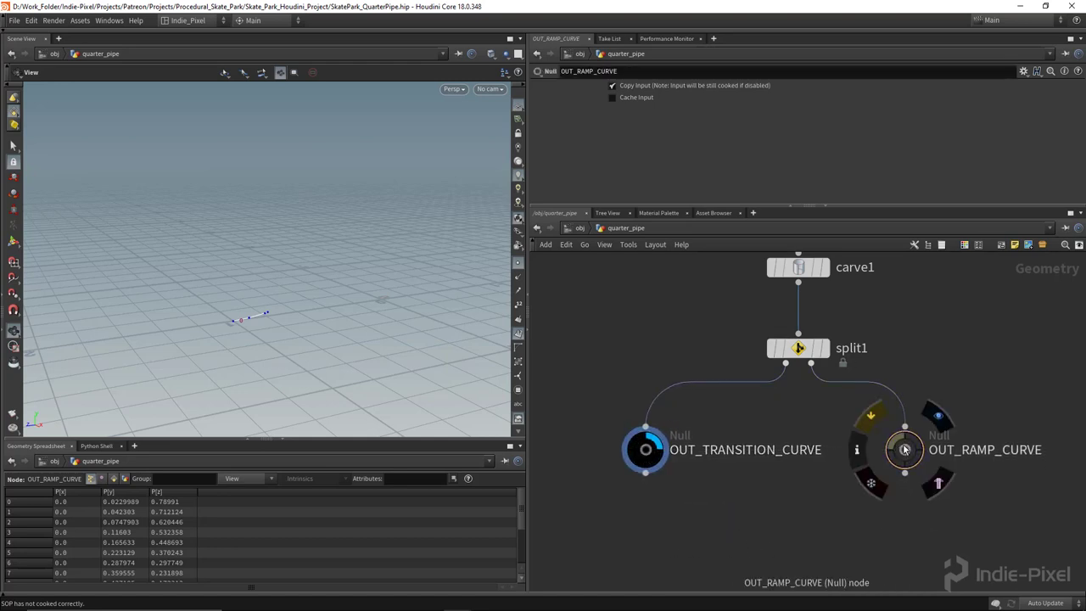
{"action": "left_click_drag", "start_coordinate": [904, 449], "coordinate": [954, 448]}
{"action": "scroll", "coordinate": [877, 469], "scroll_direction": "down", "scroll_amount": 5}
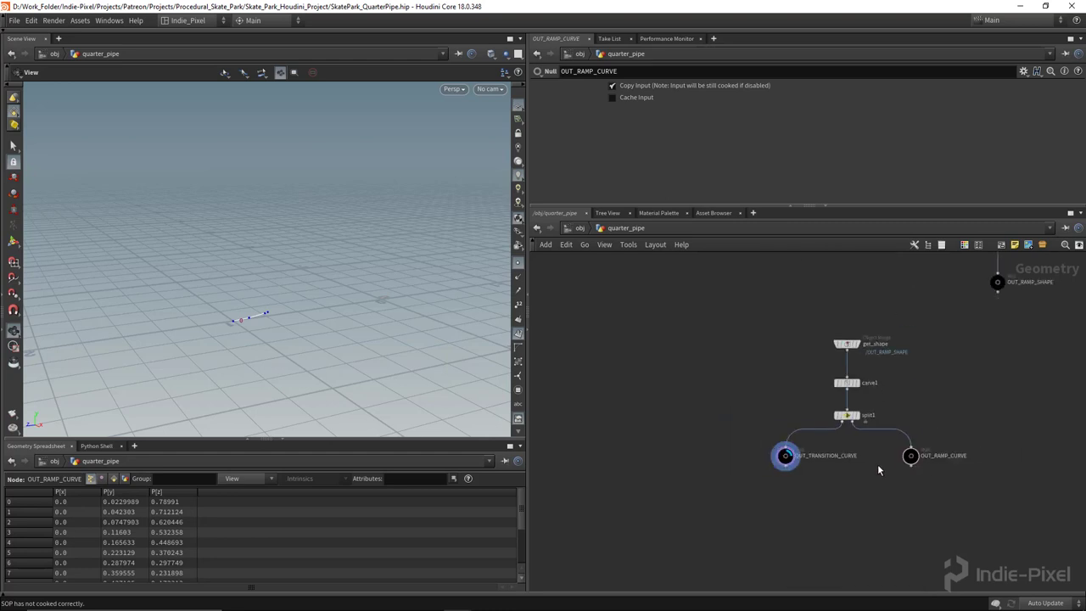
{"action": "middle_click_drag", "start_coordinate": [883, 478], "coordinate": [821, 452]}
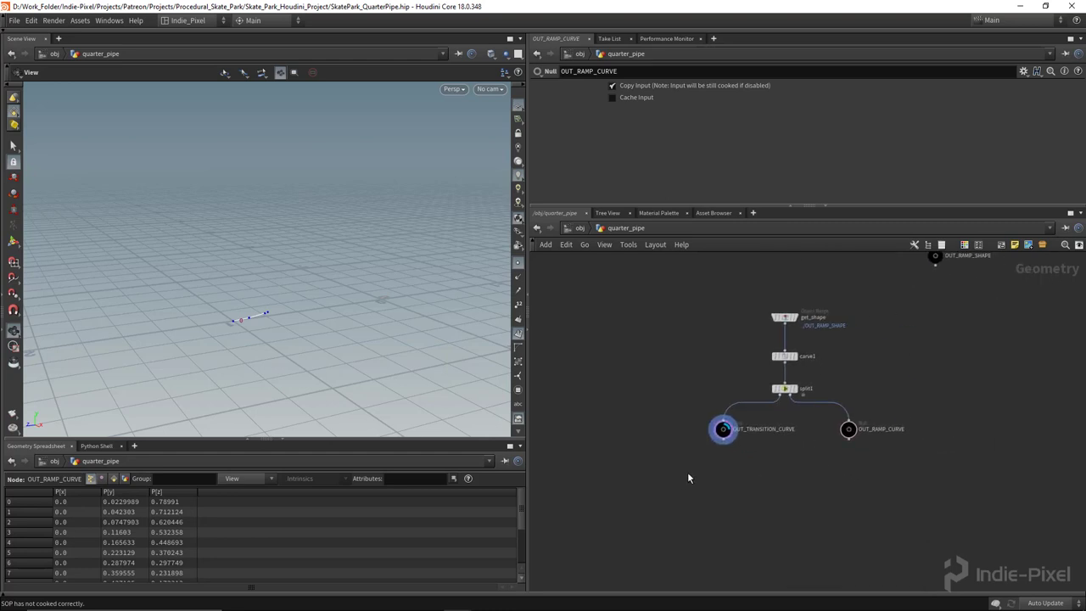
{"action": "left_click_drag", "start_coordinate": [660, 476], "coordinate": [867, 299]}
{"action": "left_click_drag", "start_coordinate": [781, 317], "coordinate": [734, 310]}
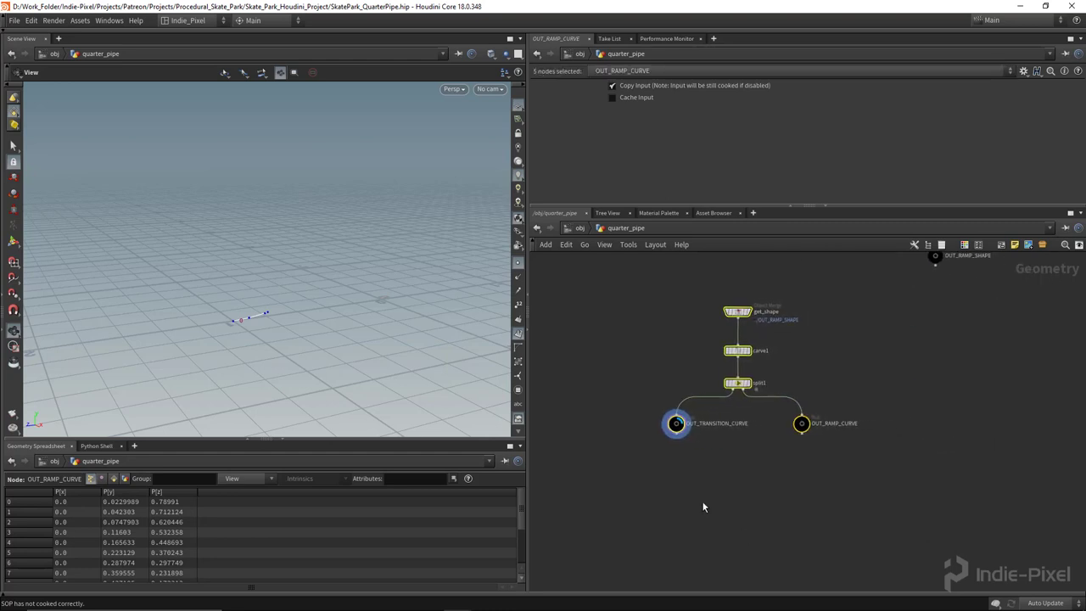
{"action": "left_click", "coordinate": [703, 506]}
Step: Add a Group by Range node wired below OUT_TRANSITION_CURVE and make it the displayed node
{"action": "middle_click_drag", "start_coordinate": [671, 452], "coordinate": [724, 400]}
{"action": "scroll", "coordinate": [727, 383], "scroll_direction": "up", "scroll_amount": 5}
{"action": "left_click", "coordinate": [735, 354]}
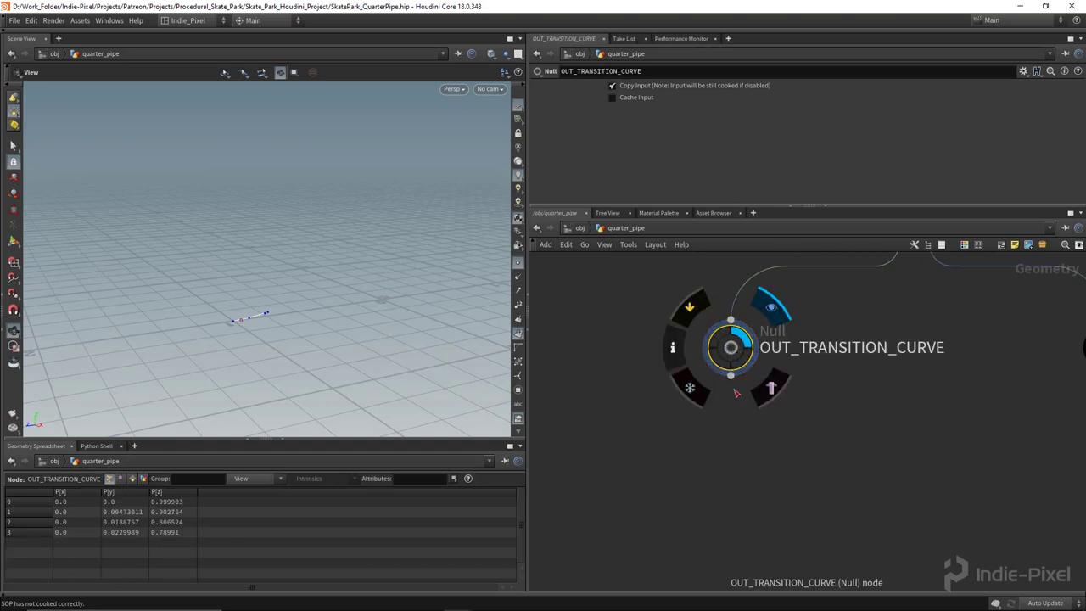
{"action": "left_click_drag", "start_coordinate": [252, 323], "coordinate": [468, 320]}
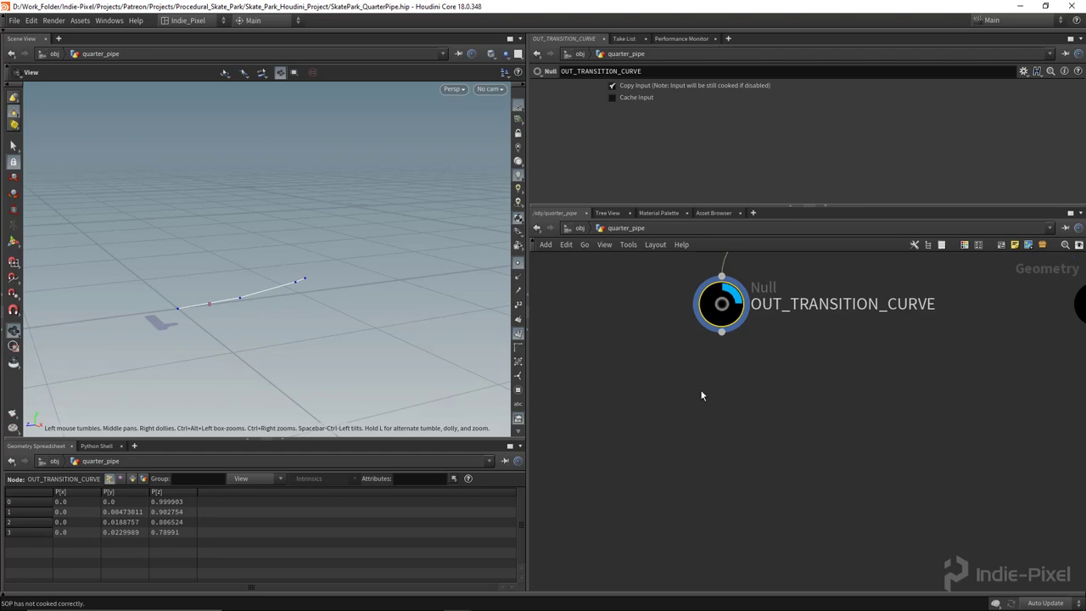
{"action": "key", "text": "Tab"}
{"action": "type", "text": "group"}
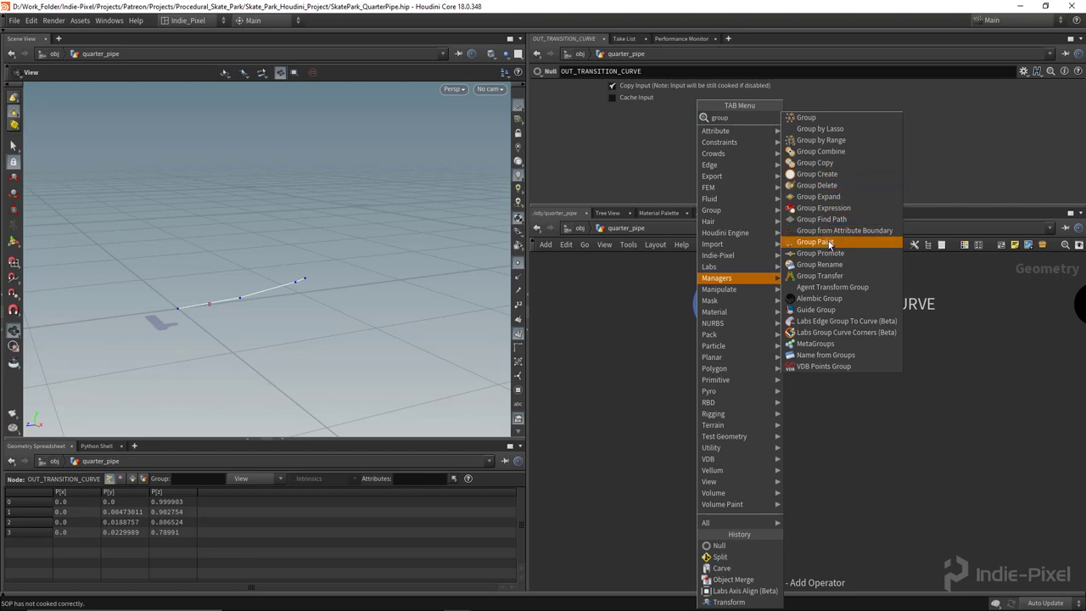
{"action": "left_click", "coordinate": [821, 140]}
{"action": "left_click", "coordinate": [721, 405]}
{"action": "left_click_drag", "start_coordinate": [721, 330], "coordinate": [721, 387]}
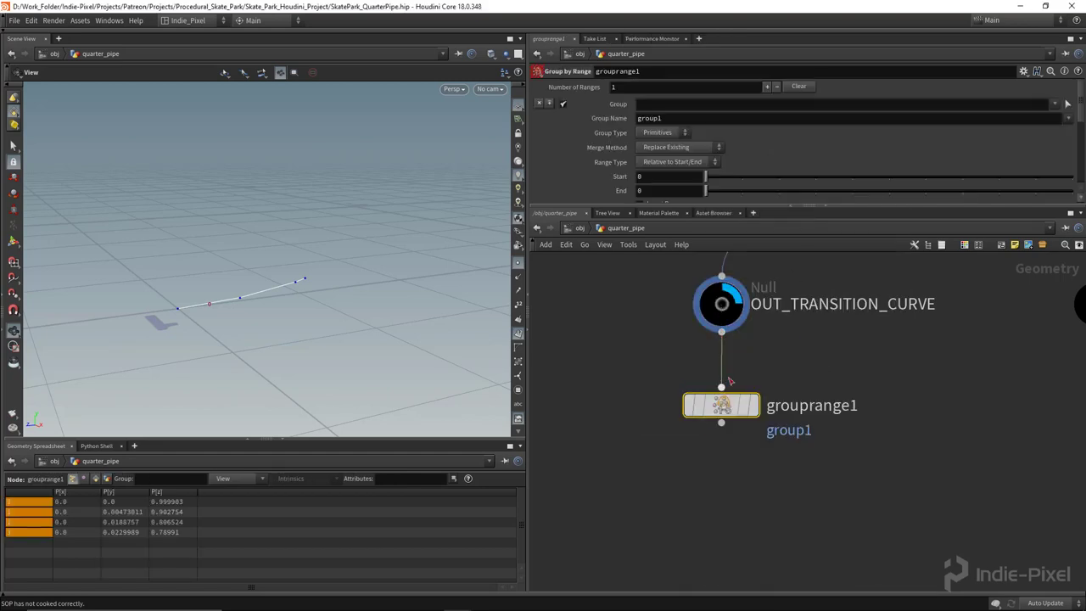
{"action": "left_click", "coordinate": [754, 405]}
{"action": "left_click_drag", "start_coordinate": [291, 312], "coordinate": [222, 289]}
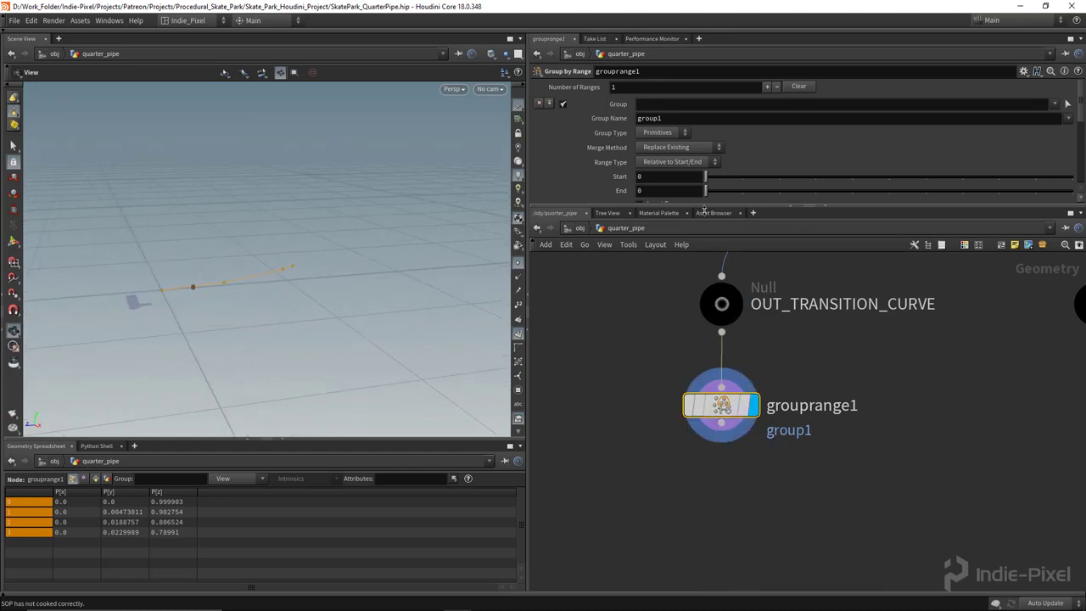
Step: Enlarge the parameter area and set the Group by Range node's Group Type to Points
{"action": "left_click_drag", "start_coordinate": [863, 212], "coordinate": [864, 284]}
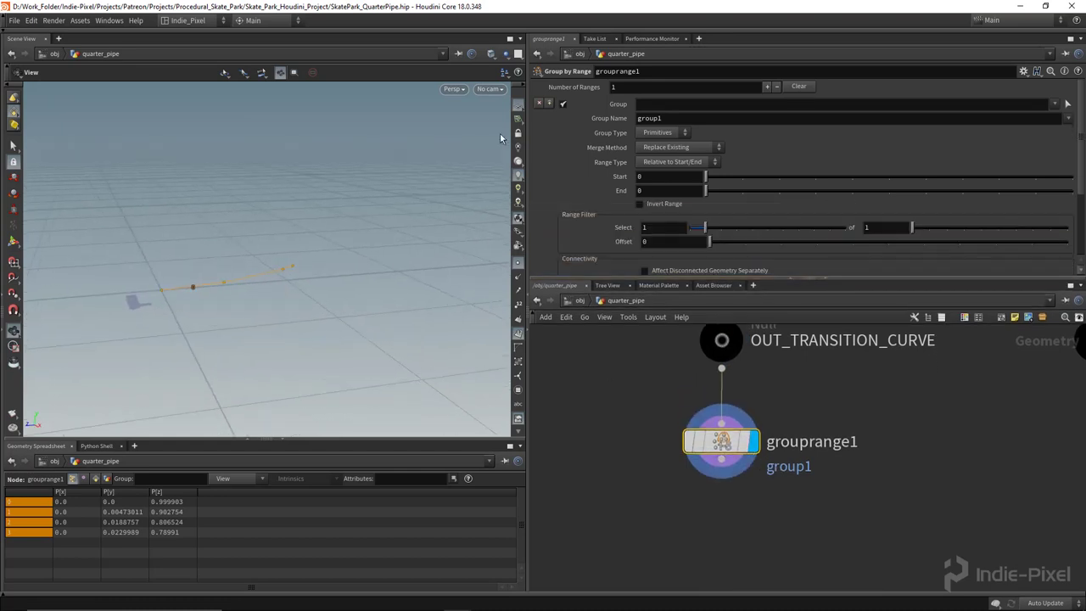
{"action": "left_click", "coordinate": [649, 134]}
{"action": "left_click", "coordinate": [649, 145]}
Step: Set the Group by Range node's Group Name to ends
{"action": "double_click", "coordinate": [689, 118]}
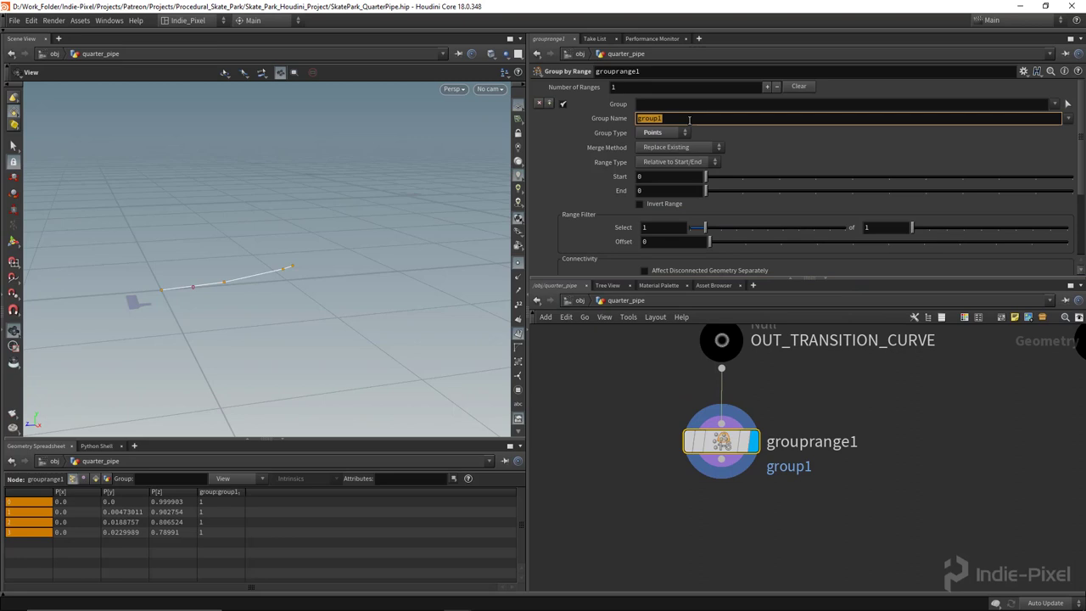
{"action": "type", "text": "ends"}
{"action": "key", "text": "Return"}
Step: Set the Group by Range node's Group Name to innerpnts, with Start 1 and End 1 to leave out the end points
{"action": "double_click", "coordinate": [694, 123]}
{"action": "type", "text": "innerpnts"}
{"action": "key", "text": "Return"}
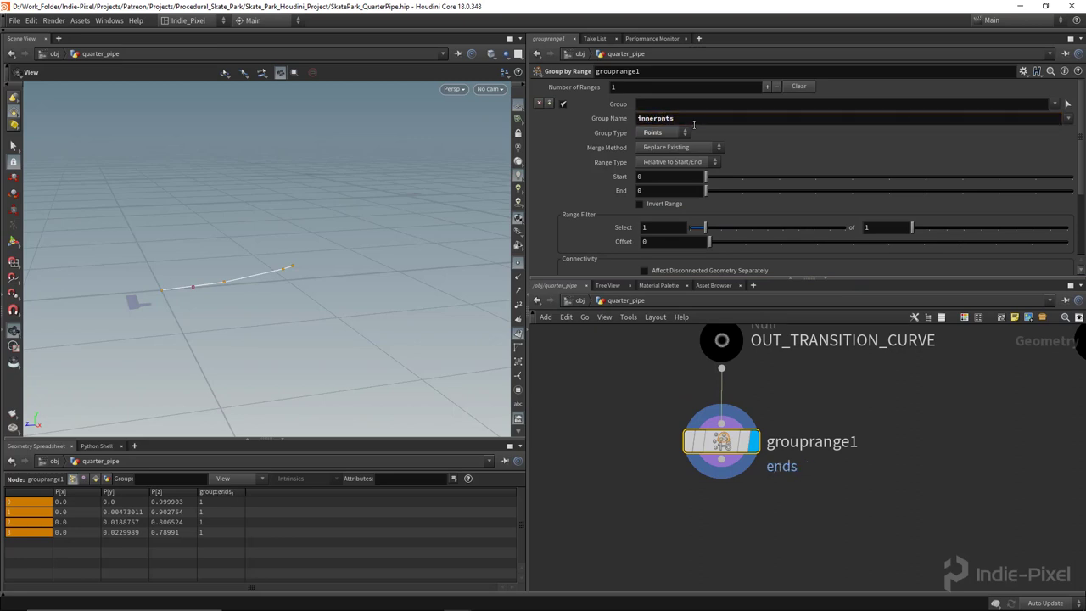
{"action": "left_click_drag", "start_coordinate": [201, 274], "coordinate": [288, 288]}
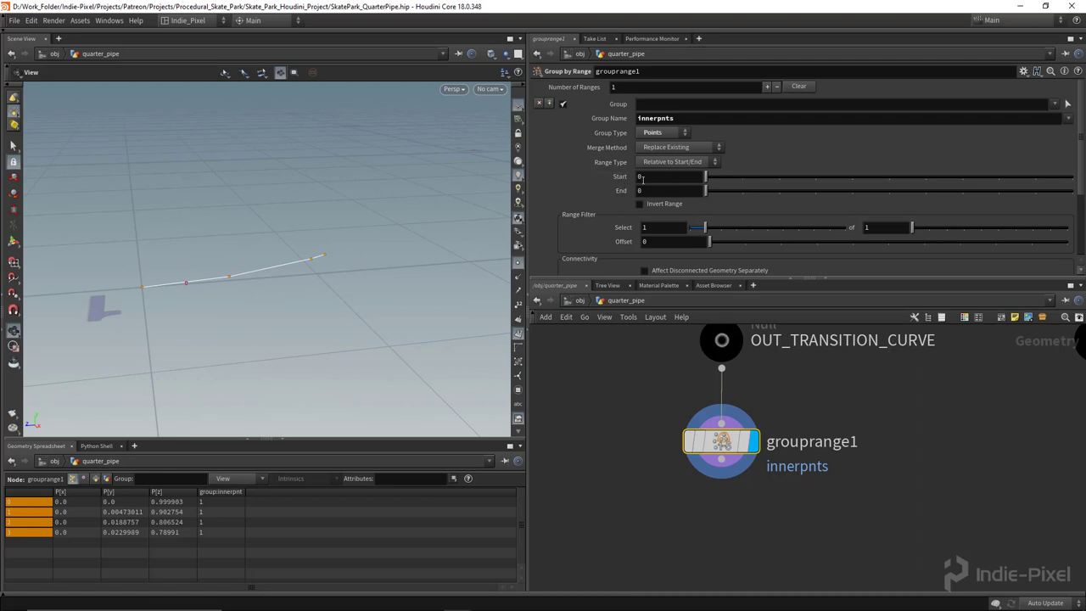
{"action": "left_click_drag", "start_coordinate": [704, 178], "coordinate": [744, 191]}
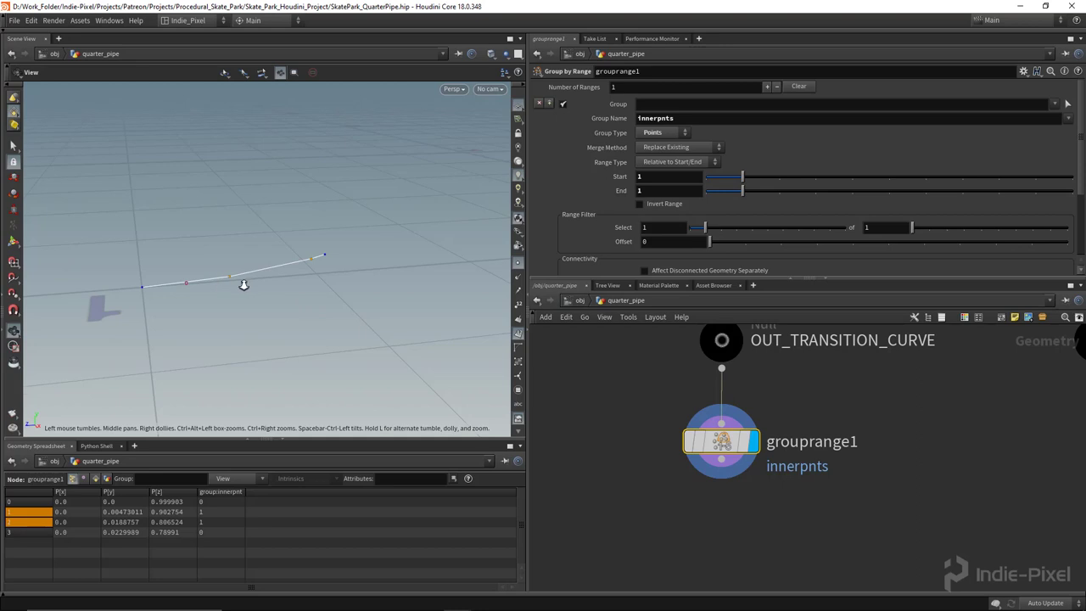
{"action": "left_click_drag", "start_coordinate": [243, 285], "coordinate": [247, 241]}
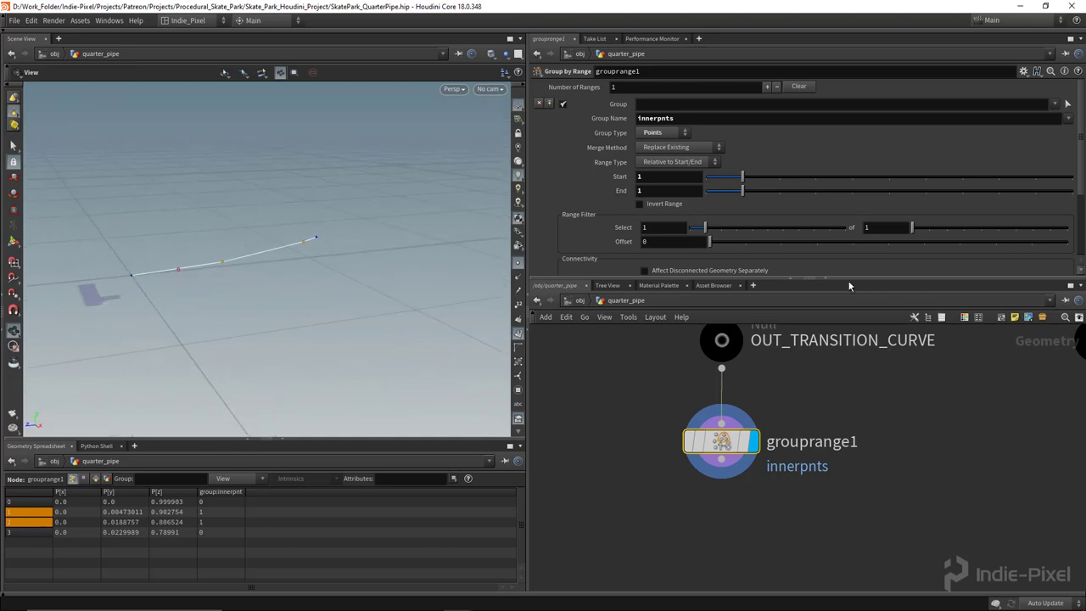
{"action": "left_click_drag", "start_coordinate": [846, 275], "coordinate": [846, 155]}
{"action": "key", "text": "Tab"}
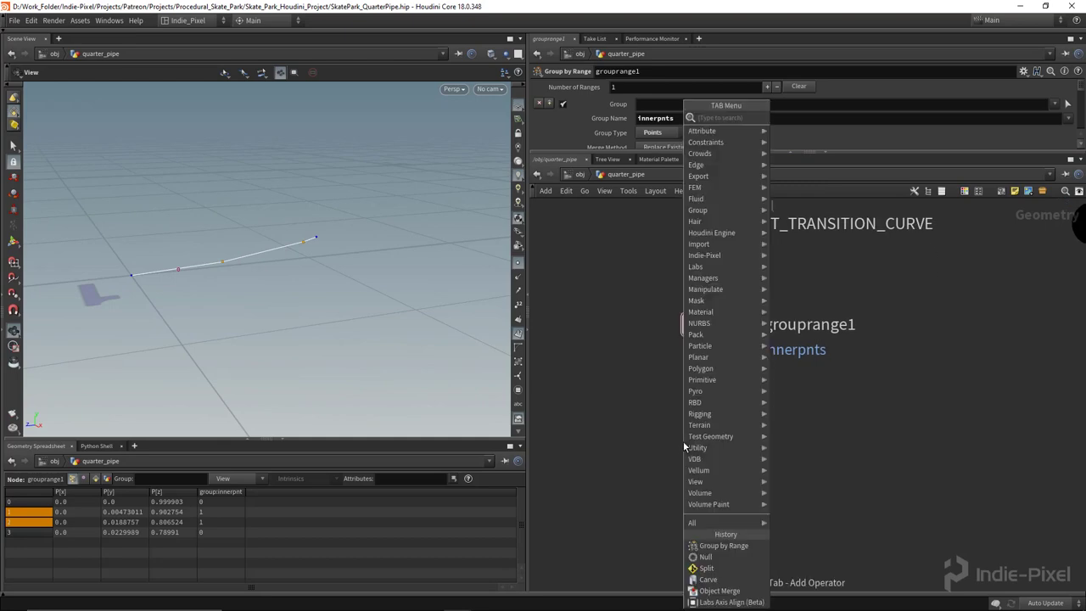
{"action": "type", "text": "bla"}
{"action": "key", "text": "Return"}
Step: Add a Blast node wired below the Group by Range node and make it the displayed node
{"action": "key", "text": "Tab"}
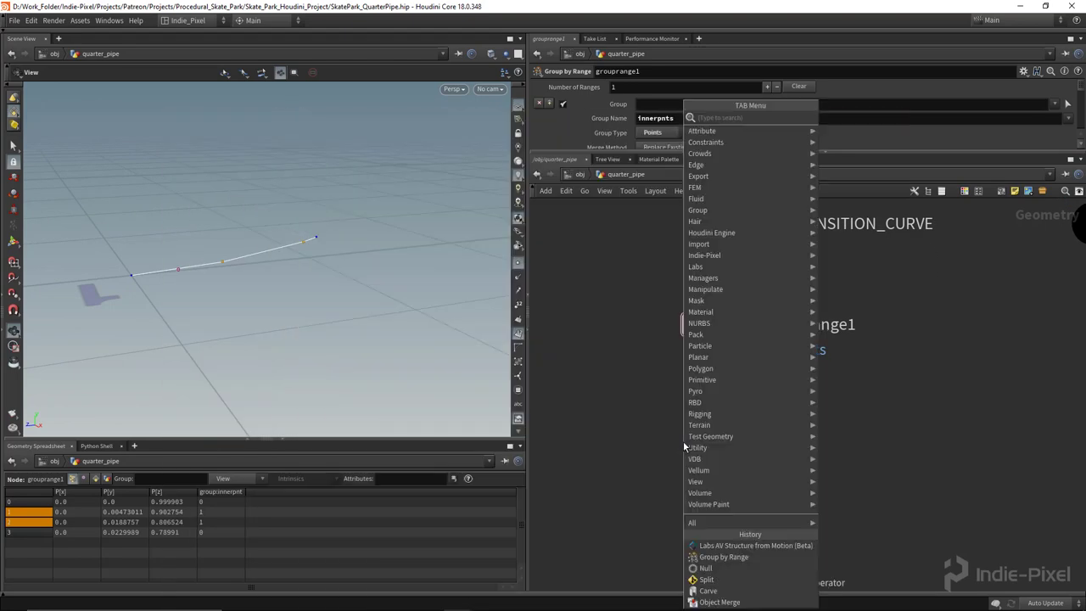
{"action": "type", "text": "bl"}
{"action": "key", "text": "Return"}
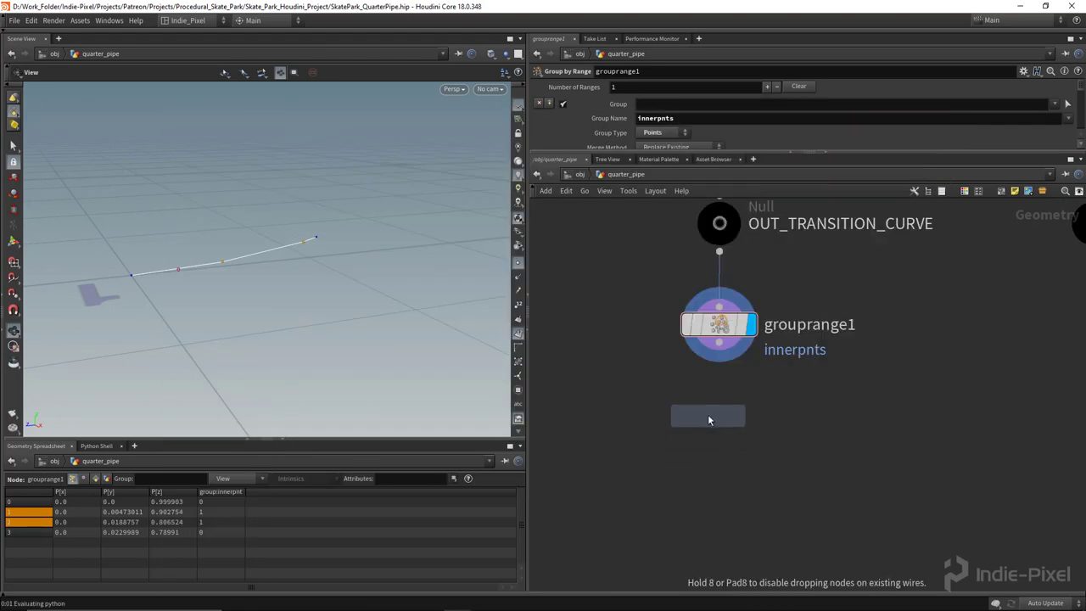
{"action": "left_click", "coordinate": [717, 413]}
{"action": "left_click_drag", "start_coordinate": [720, 343], "coordinate": [720, 389]}
{"action": "left_click", "coordinate": [749, 410]}
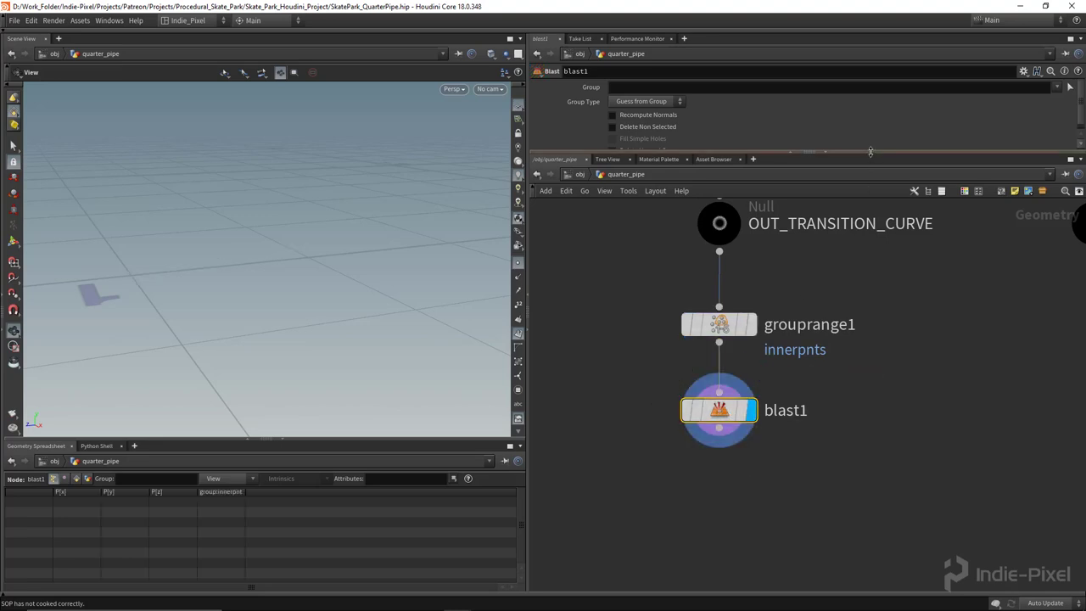
Step: Set the Blast node's Group to innerpnts to delete the curve's inner points
{"action": "left_click_drag", "start_coordinate": [870, 153], "coordinate": [872, 234]}
{"action": "left_click", "coordinate": [1066, 90]}
{"action": "left_click", "coordinate": [1001, 111]}
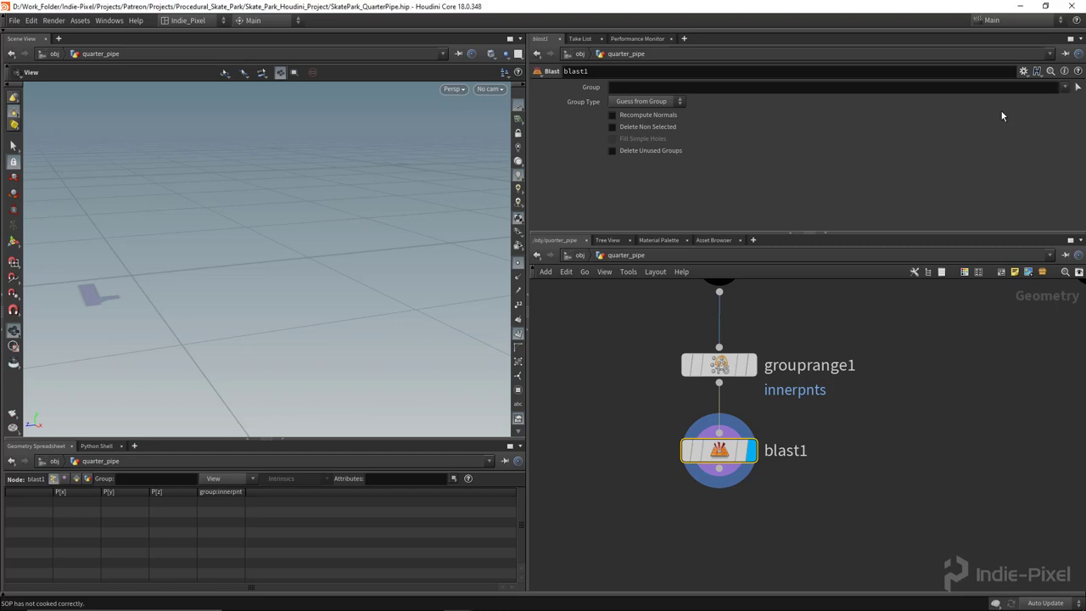
{"action": "left_click_drag", "start_coordinate": [294, 220], "coordinate": [172, 286]}
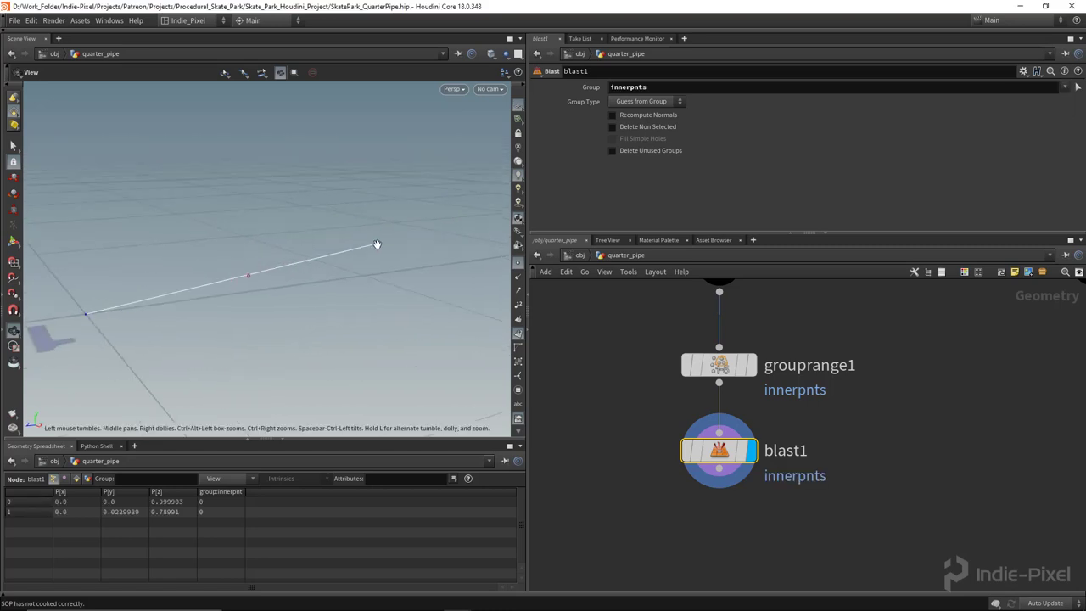
{"action": "right_click_drag", "start_coordinate": [368, 257], "coordinate": [233, 274]}
{"action": "left_click_drag", "start_coordinate": [340, 277], "coordinate": [280, 276]}
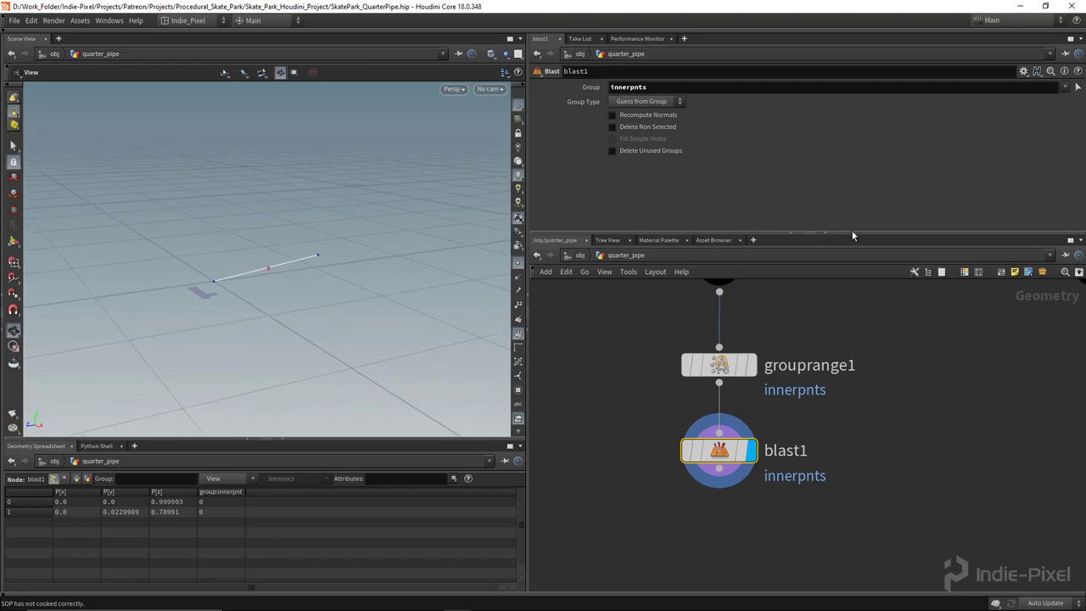
Step: Add a Sweep node with the Blast output wired into its first input and make it the displayed node
{"action": "left_click_drag", "start_coordinate": [852, 234], "coordinate": [850, 161]}
{"action": "left_click_drag", "start_coordinate": [444, 388], "coordinate": [305, 303]}
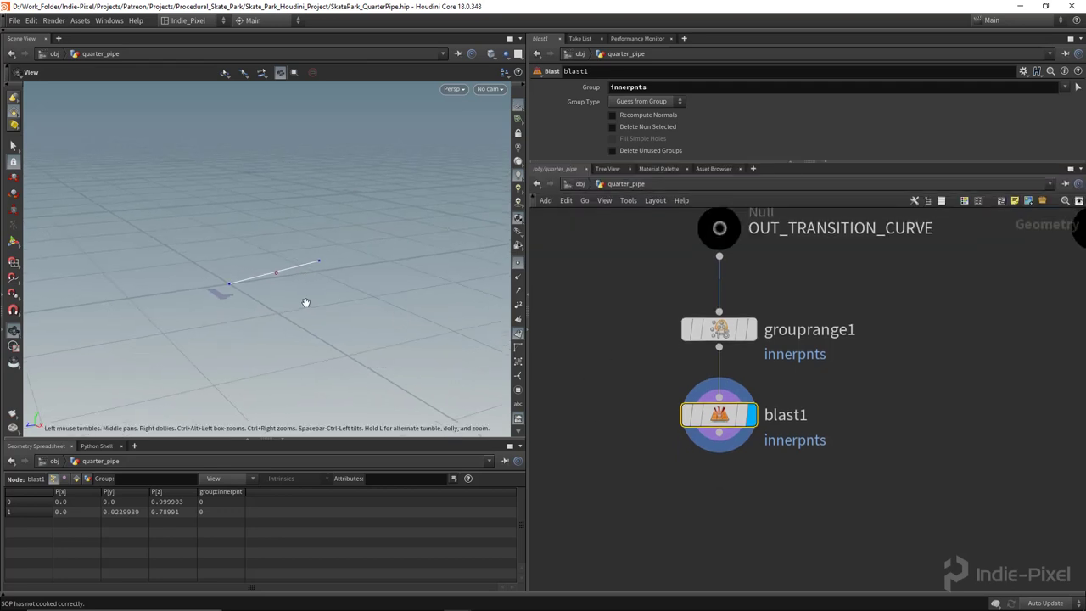
{"action": "scroll", "coordinate": [684, 431], "scroll_direction": "down", "scroll_amount": 3}
{"action": "key", "text": "Tab"}
{"action": "type", "text": "swe"}
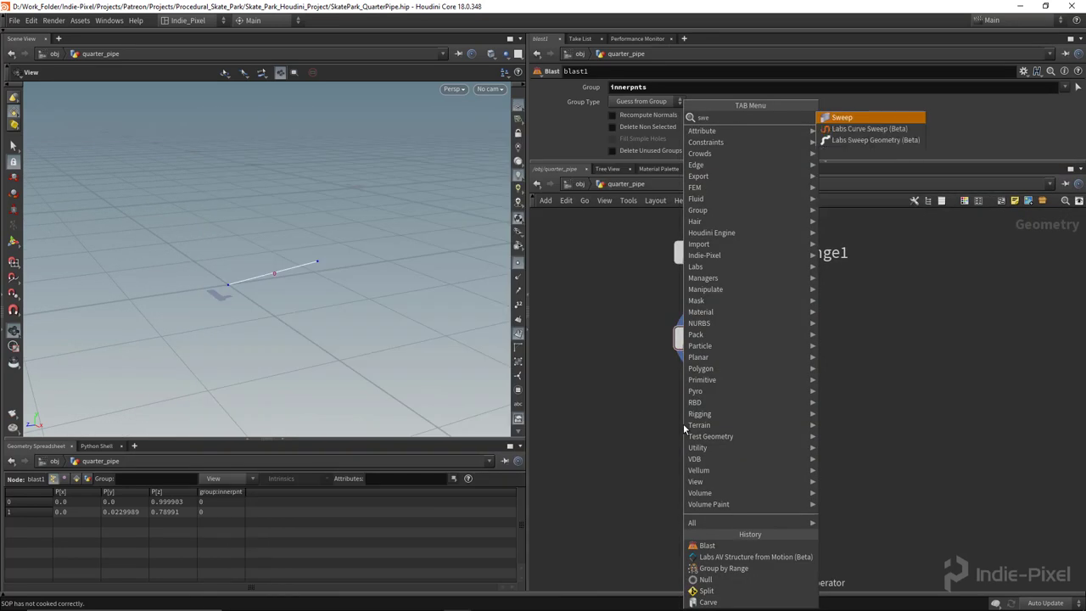
{"action": "key", "text": "Return"}
{"action": "left_click", "coordinate": [709, 427]}
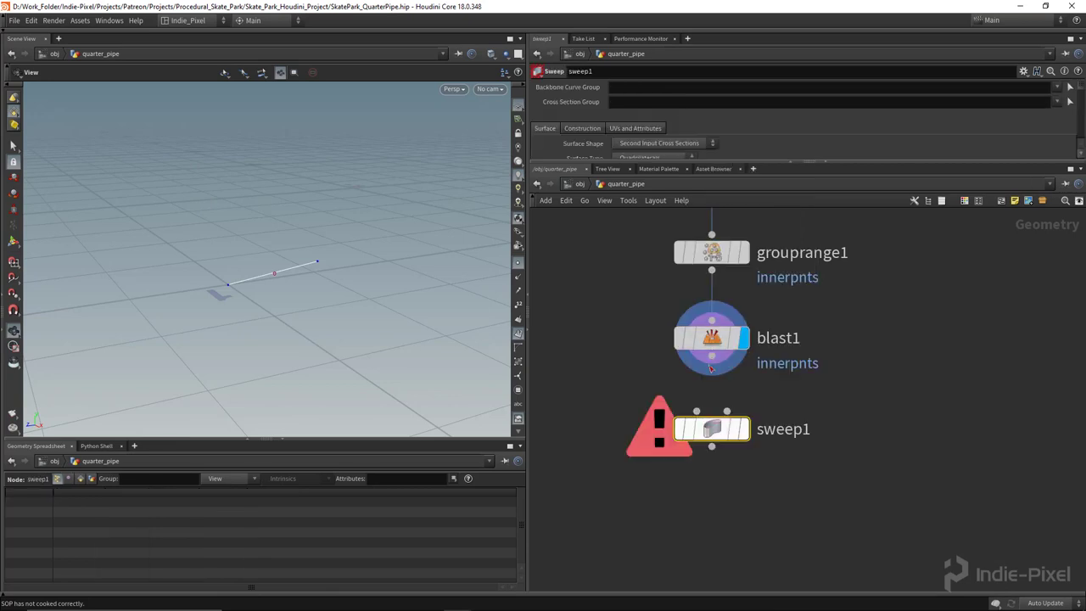
{"action": "left_click", "coordinate": [711, 356]}
{"action": "left_click", "coordinate": [696, 411]}
{"action": "left_click", "coordinate": [743, 429]}
{"action": "middle_click_drag", "start_coordinate": [335, 287], "coordinate": [358, 286]}
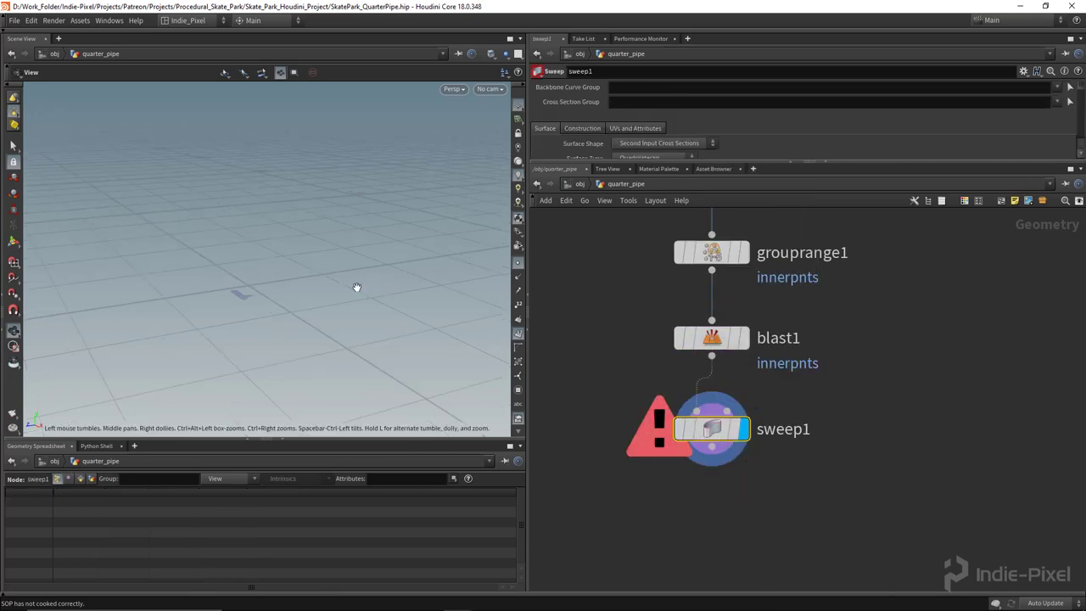
Step: Set the Sweep node's Surface Shape to Ribbon
{"action": "left_click_drag", "start_coordinate": [862, 162], "coordinate": [863, 219]}
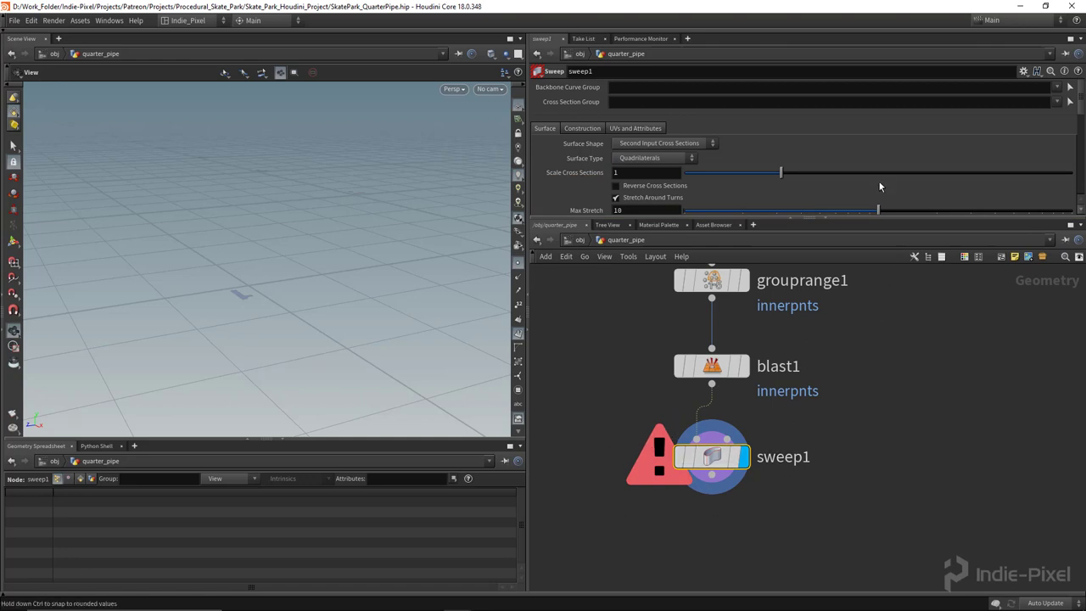
{"action": "mouse_move", "coordinate": [894, 218]}
{"action": "left_mouse_down"}
{"action": "mouse_move", "coordinate": [893, 274]}
{"action": "mouse_move", "coordinate": [893, 237]}
{"action": "left_mouse_up"}
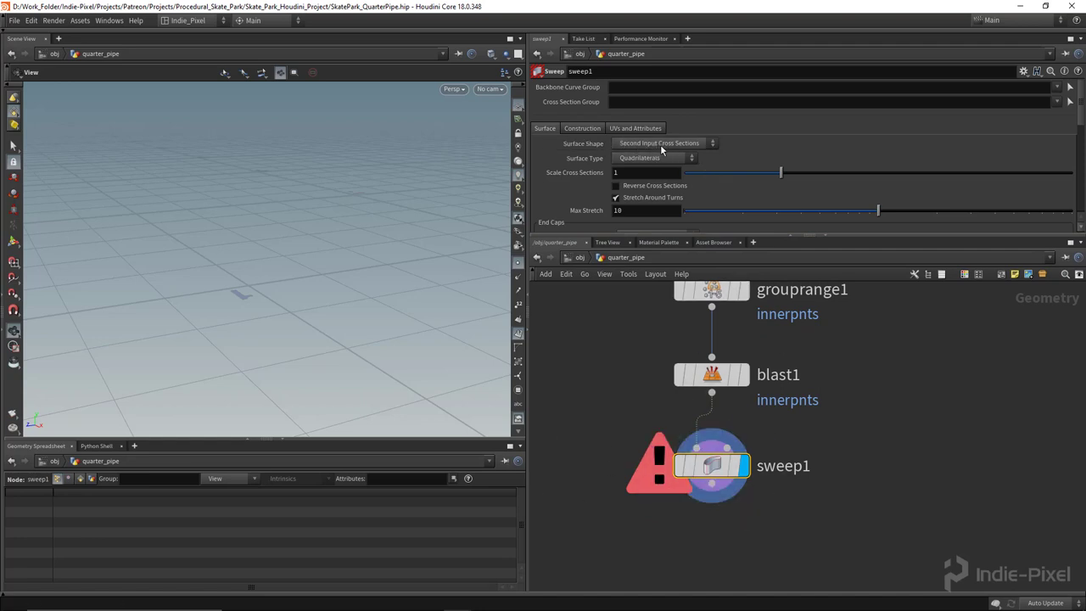
{"action": "mouse_move", "coordinate": [727, 447]}
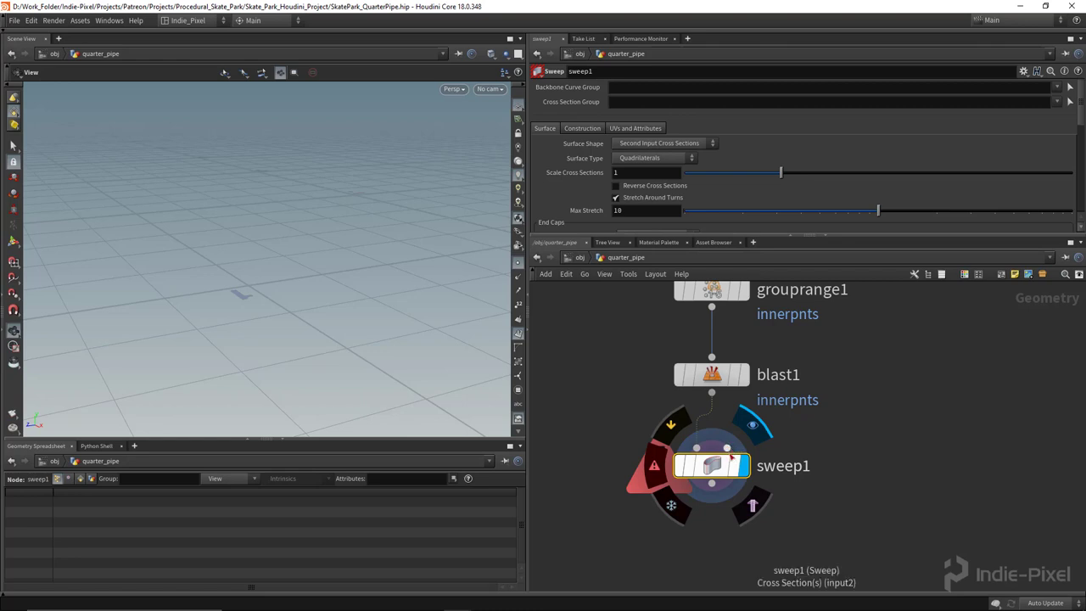
{"action": "left_click", "coordinate": [666, 144]}
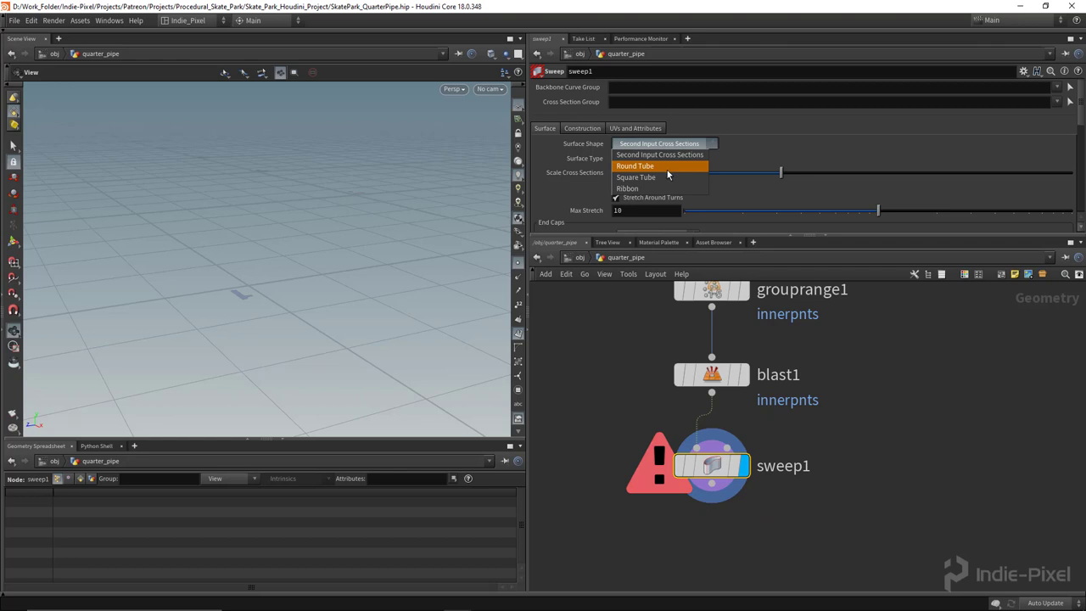
{"action": "left_click", "coordinate": [639, 190]}
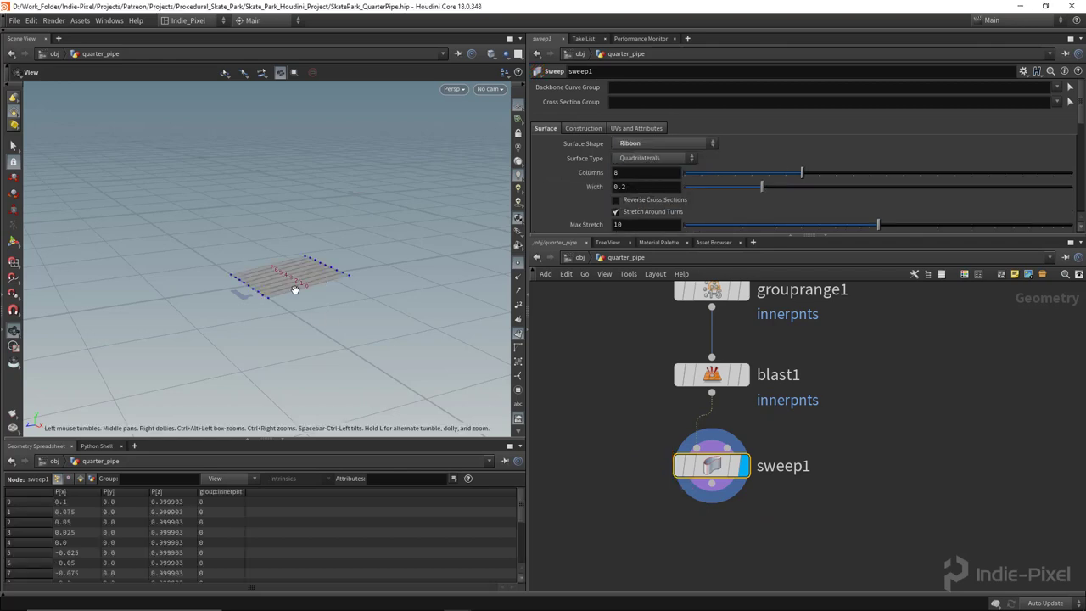
{"action": "left_click_drag", "start_coordinate": [294, 288], "coordinate": [374, 254]}
Step: Set the Sweep node's Target Up Vector to Y Axis in its construction settings
{"action": "left_click_drag", "start_coordinate": [900, 235], "coordinate": [900, 268]}
{"action": "left_click_drag", "start_coordinate": [340, 305], "coordinate": [231, 237]}
{"action": "left_click", "coordinate": [587, 129]}
{"action": "scroll", "coordinate": [680, 170], "scroll_direction": "down", "scroll_amount": 1}
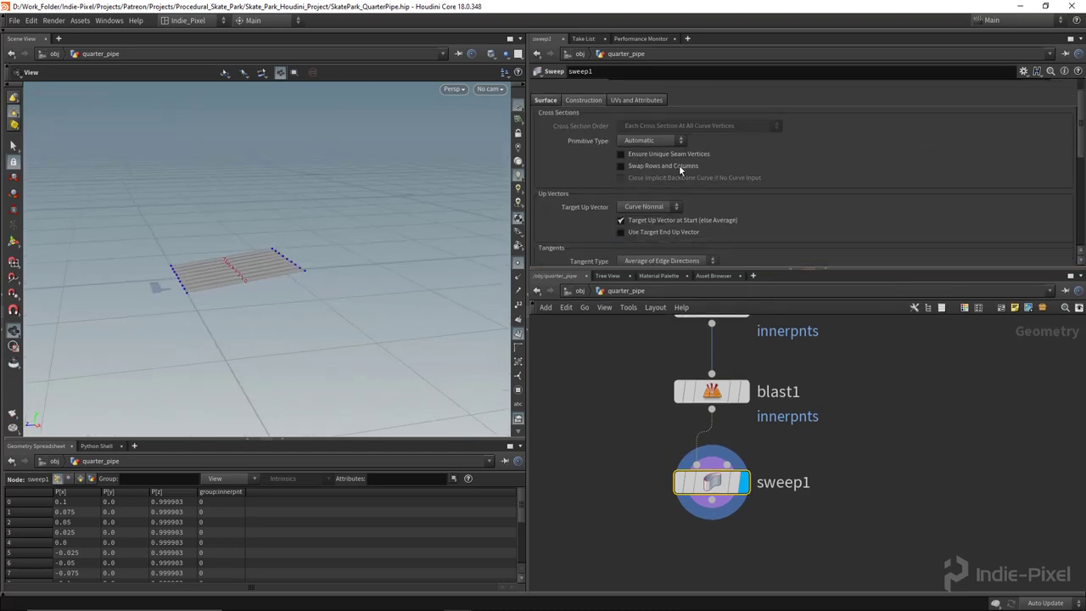
{"action": "left_click", "coordinate": [670, 208]}
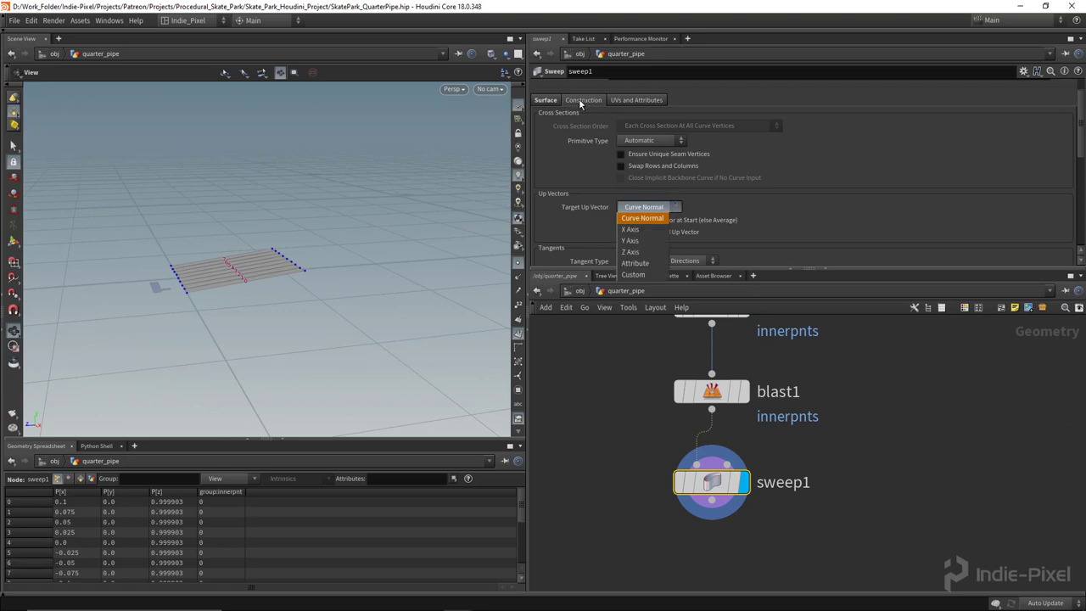
{"action": "left_click", "coordinate": [629, 240]}
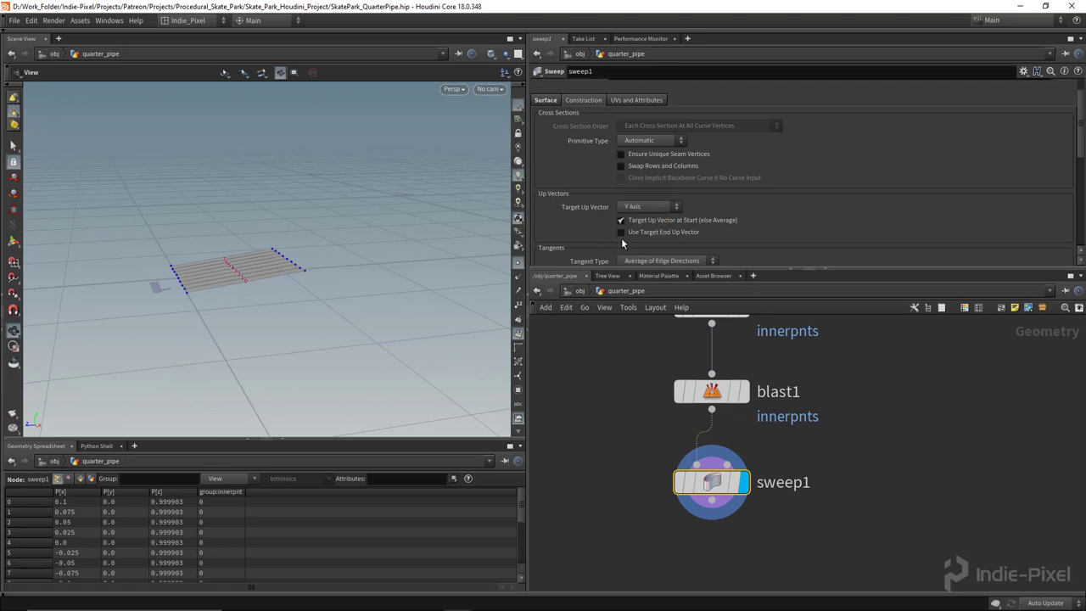
{"action": "left_click_drag", "start_coordinate": [245, 283], "coordinate": [344, 292]}
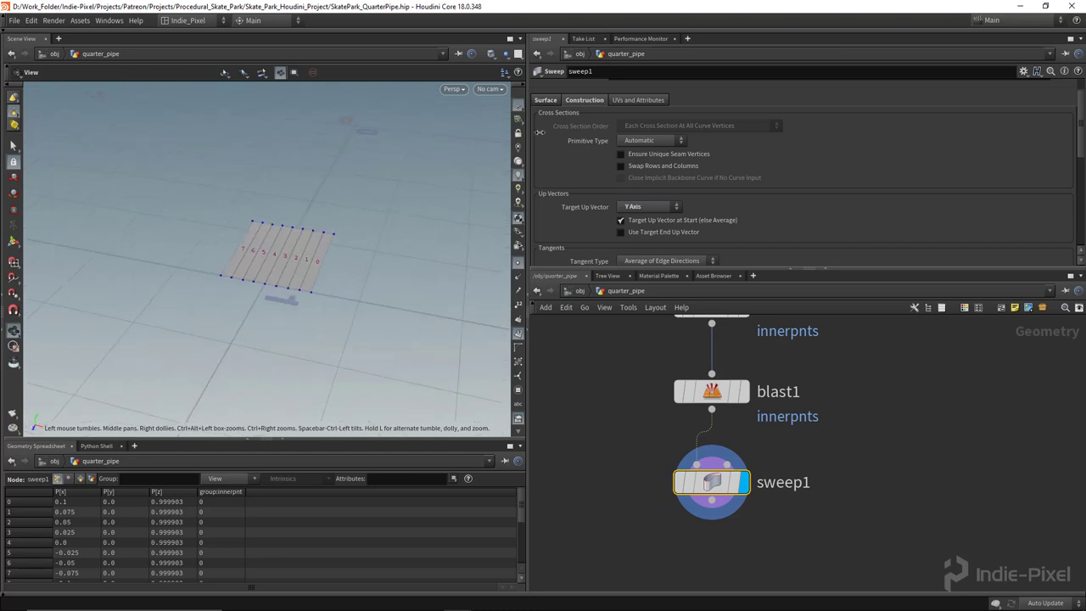
Step: Set the Sweep ribbon's Width to 1
{"action": "left_click", "coordinate": [547, 100]}
{"action": "left_click_drag", "start_coordinate": [762, 158], "coordinate": [1070, 158]}
{"action": "right_click_drag", "start_coordinate": [313, 279], "coordinate": [174, 276]}
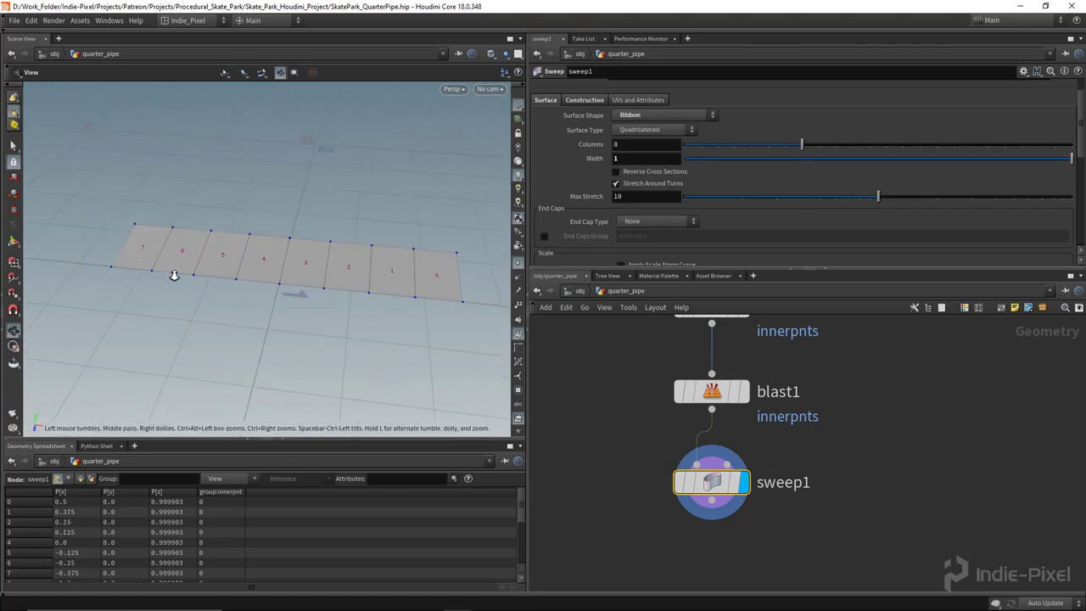
{"action": "left_click_drag", "start_coordinate": [175, 276], "coordinate": [352, 259]}
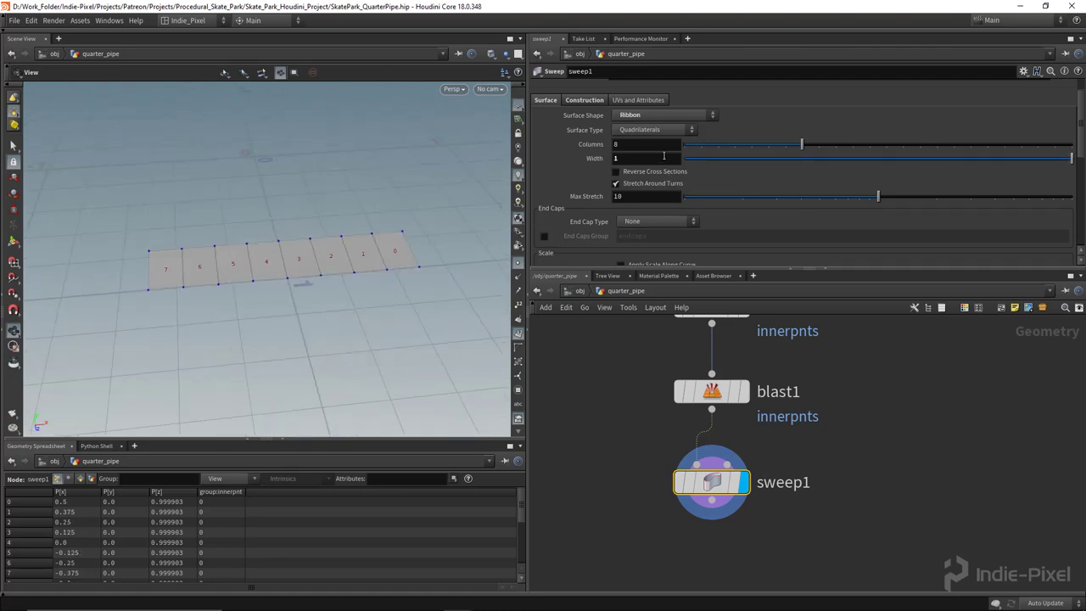
{"action": "left_click", "coordinate": [630, 159]}
{"action": "left_click_drag", "start_coordinate": [332, 274], "coordinate": [395, 274]}
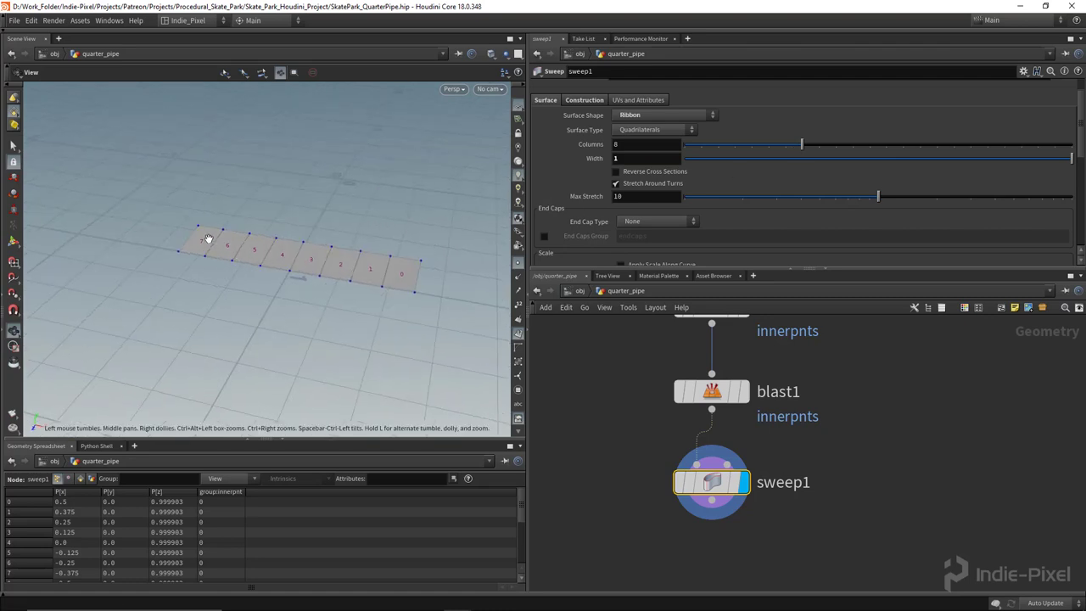
Step: Reduce the Sweep ribbon's Columns to 1 and save the scene file
{"action": "mouse_move", "coordinate": [208, 238]}
{"action": "left_mouse_down"}
{"action": "mouse_move", "coordinate": [339, 262]}
{"action": "mouse_move", "coordinate": [184, 249]}
{"action": "mouse_move", "coordinate": [197, 249]}
{"action": "left_mouse_up"}
{"action": "right_click", "coordinate": [273, 256]}
{"action": "left_click", "coordinate": [256, 205]}
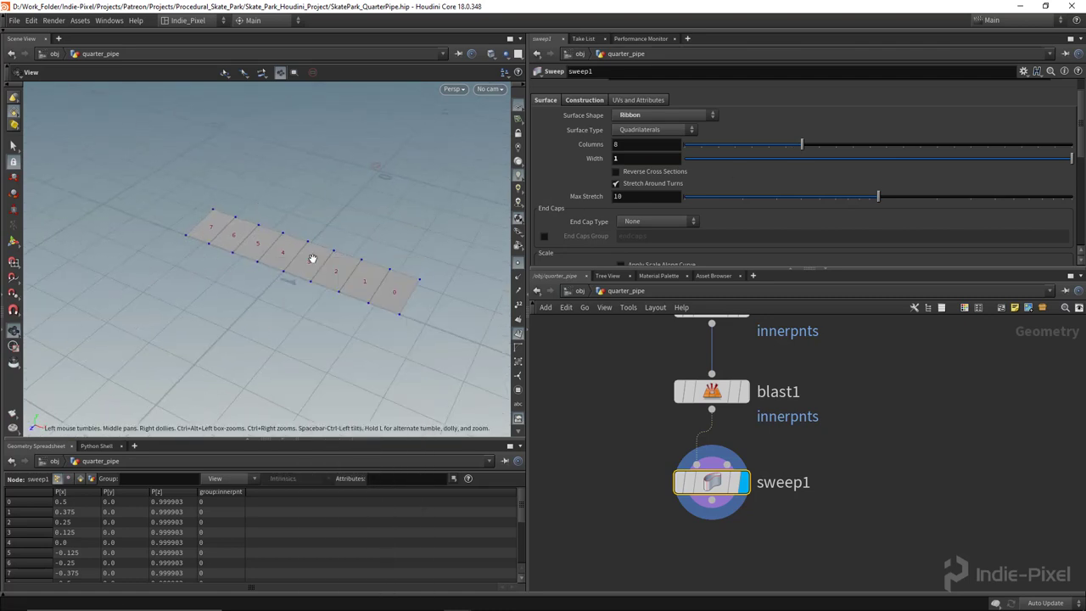
{"action": "left_click_drag", "start_coordinate": [801, 144], "coordinate": [684, 144]}
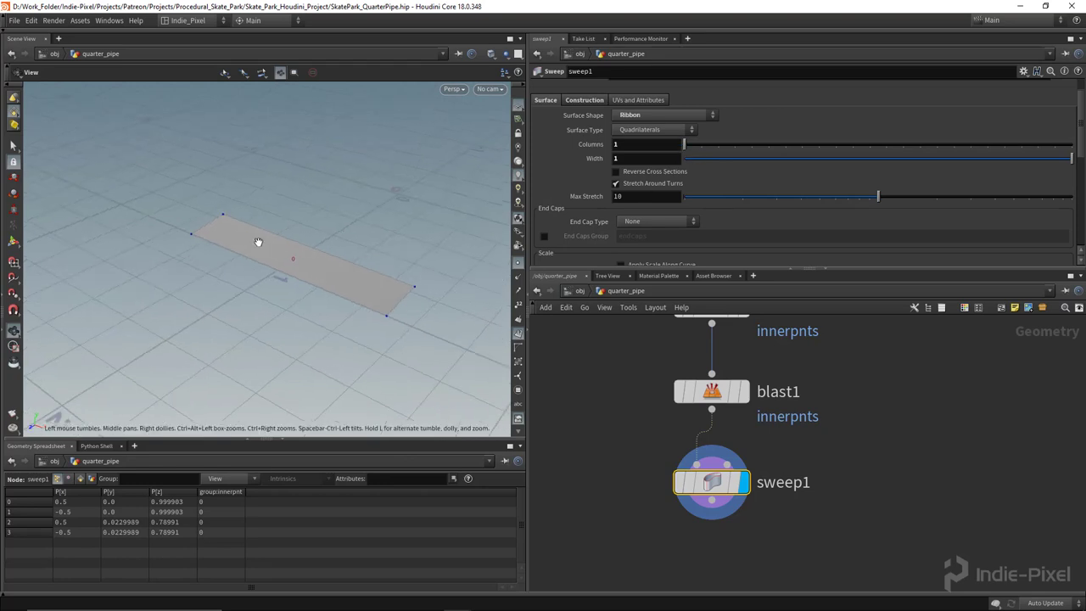
{"action": "left_click_drag", "start_coordinate": [258, 242], "coordinate": [361, 280]}
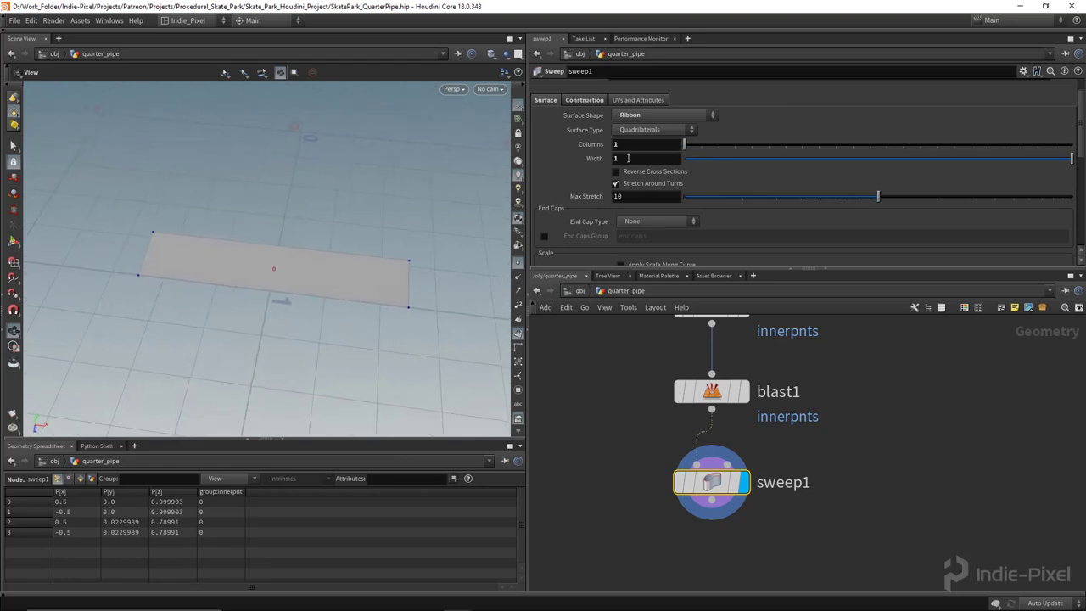
{"action": "left_click_drag", "start_coordinate": [280, 247], "coordinate": [252, 274]}
{"action": "key", "text": "ctrl+s"}
Step: Enable Compute UVs on the Sweep node and switch the viewport to the UV view
{"action": "left_click", "coordinate": [638, 100]}
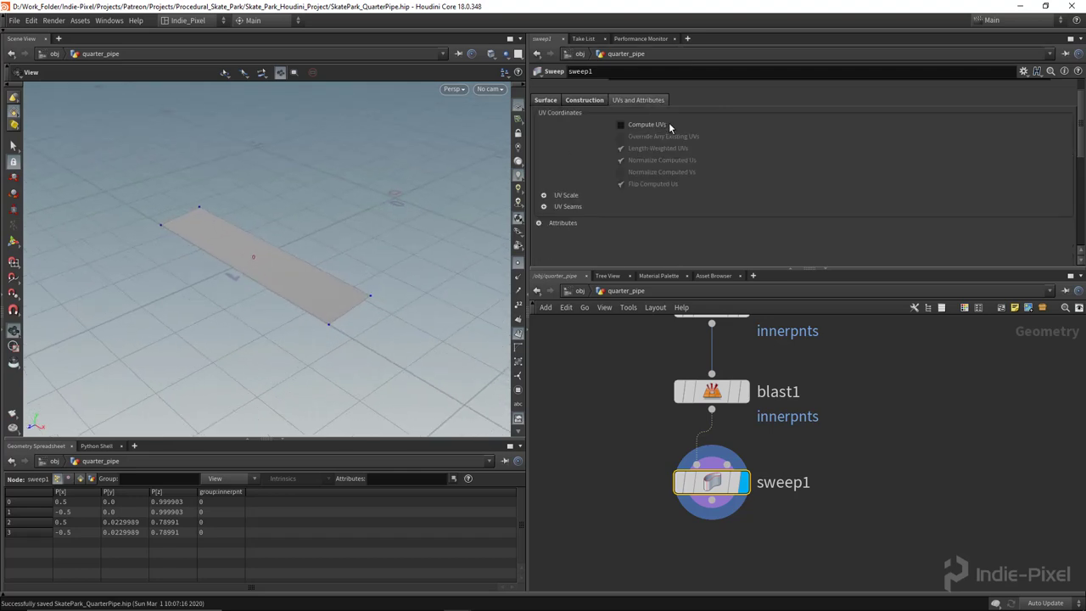
{"action": "scroll", "coordinate": [764, 140], "scroll_direction": "up", "scroll_amount": 1}
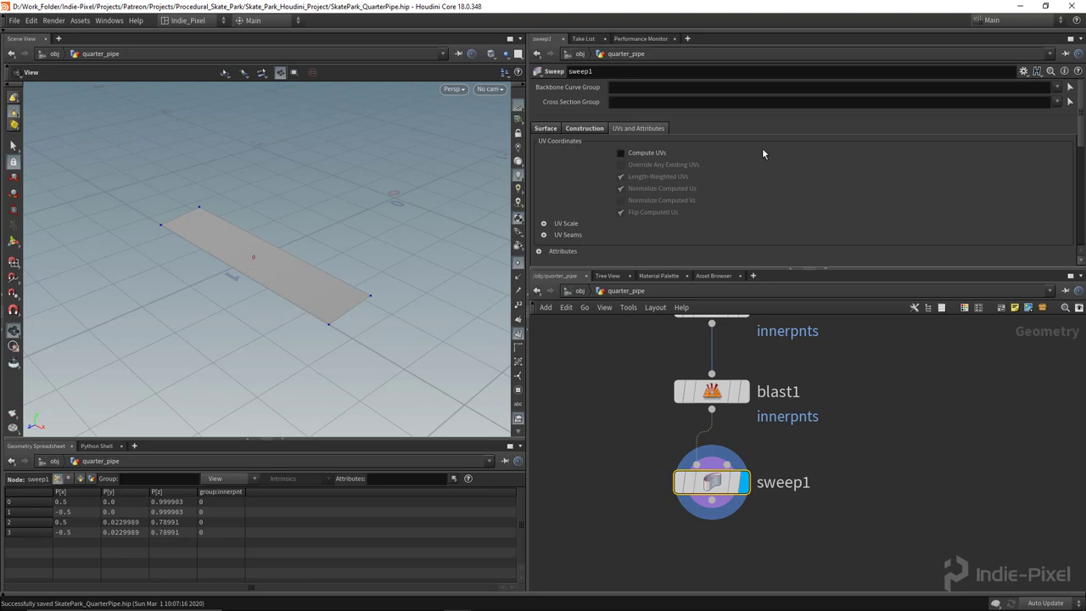
{"action": "left_click", "coordinate": [642, 155]}
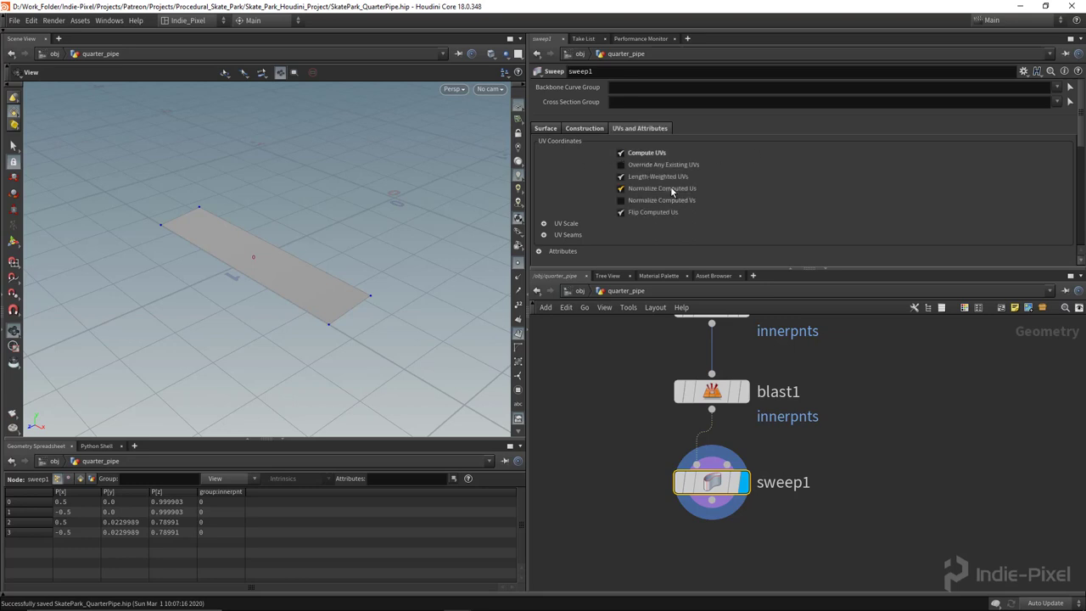
{"action": "left_click_drag", "start_coordinate": [267, 271], "coordinate": [281, 278]}
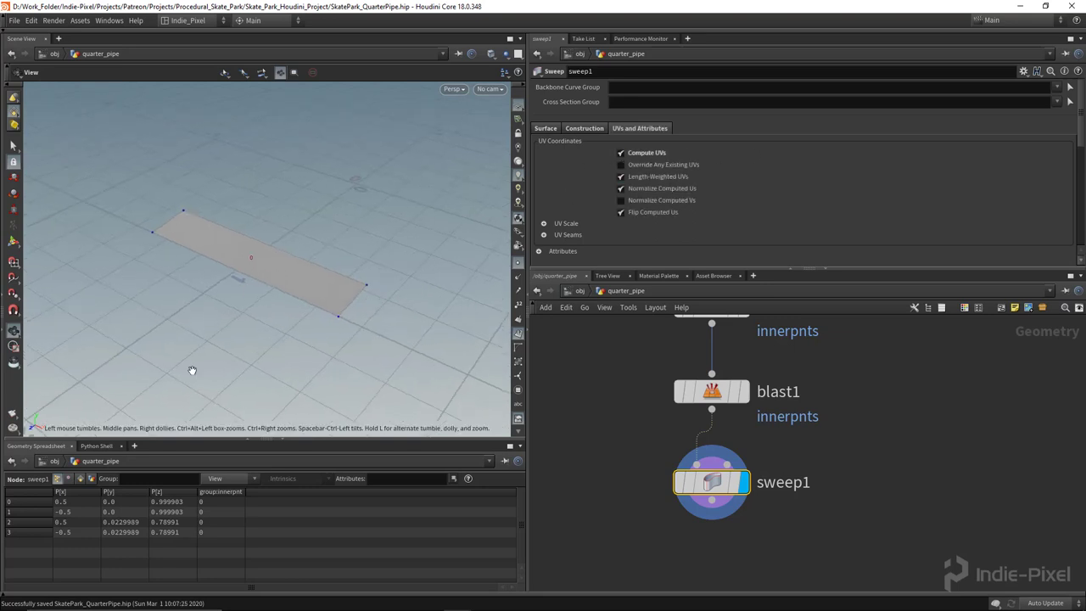
{"action": "left_click_drag", "start_coordinate": [191, 371], "coordinate": [242, 290]}
{"action": "key", "text": "space+5"}
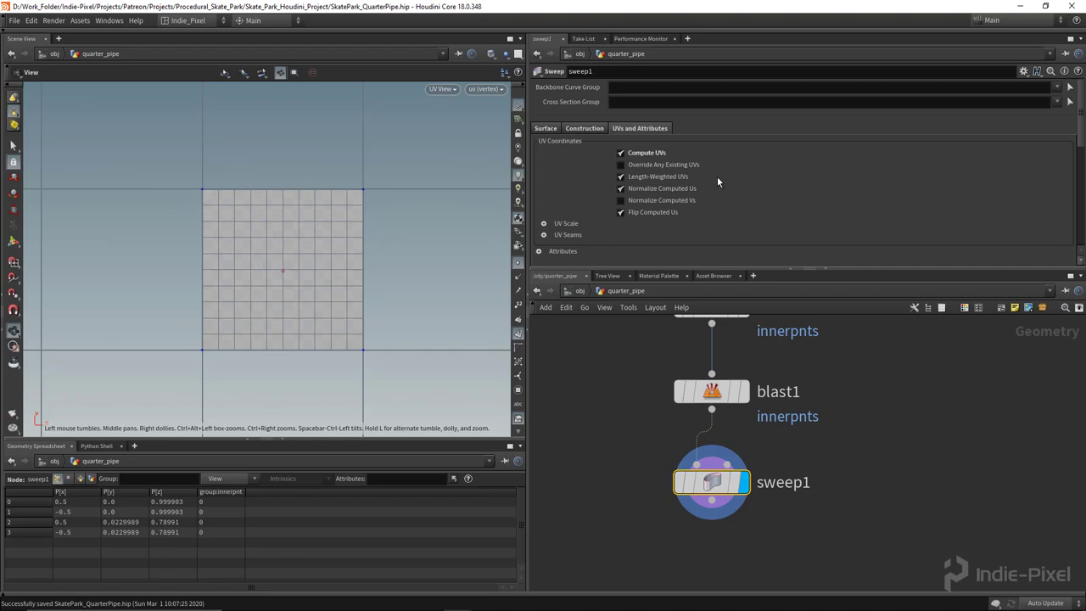
Step: Turn off Normalize Computed Us and the Snap U and Snap V to Nearest Tile Boundary options on the Sweep node
{"action": "left_click", "coordinate": [639, 188]}
{"action": "scroll", "coordinate": [602, 218], "scroll_direction": "down", "scroll_amount": 1}
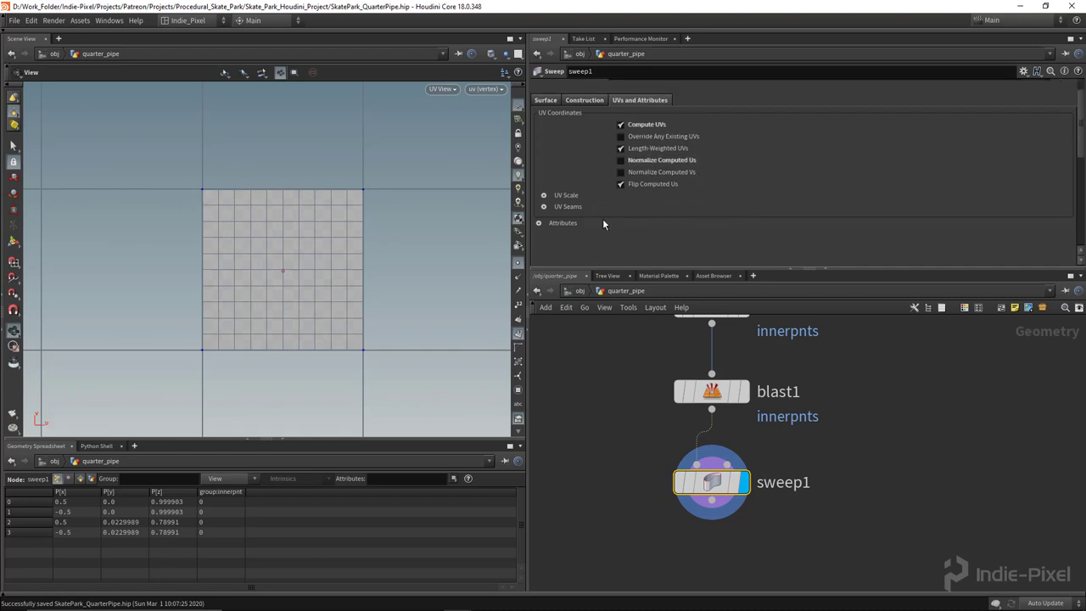
{"action": "scroll", "coordinate": [560, 199], "scroll_direction": "down", "scroll_amount": 1}
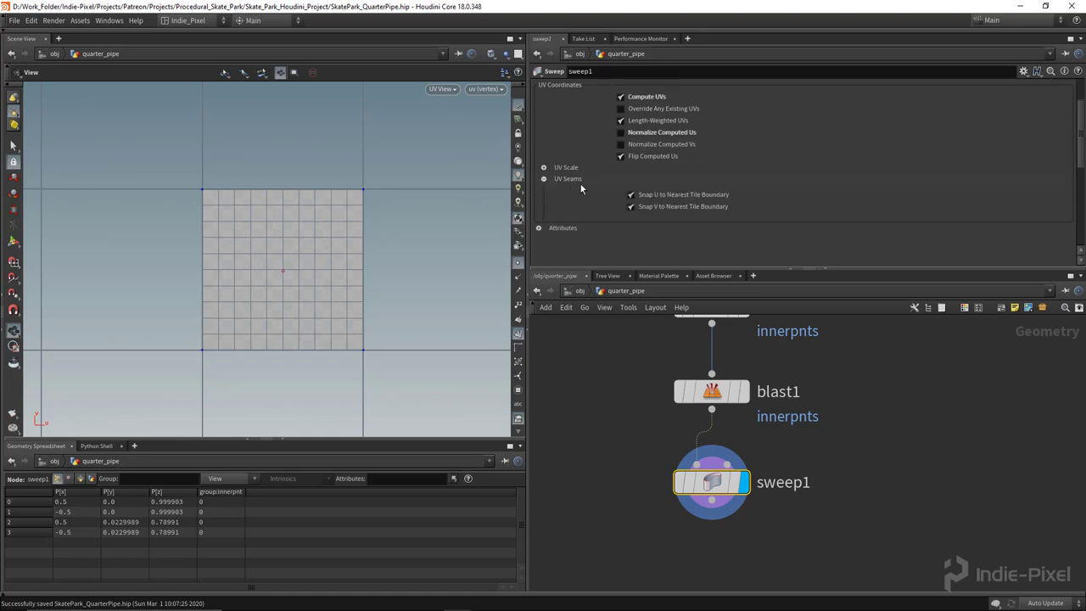
{"action": "left_click", "coordinate": [630, 194]}
{"action": "left_click", "coordinate": [630, 206]}
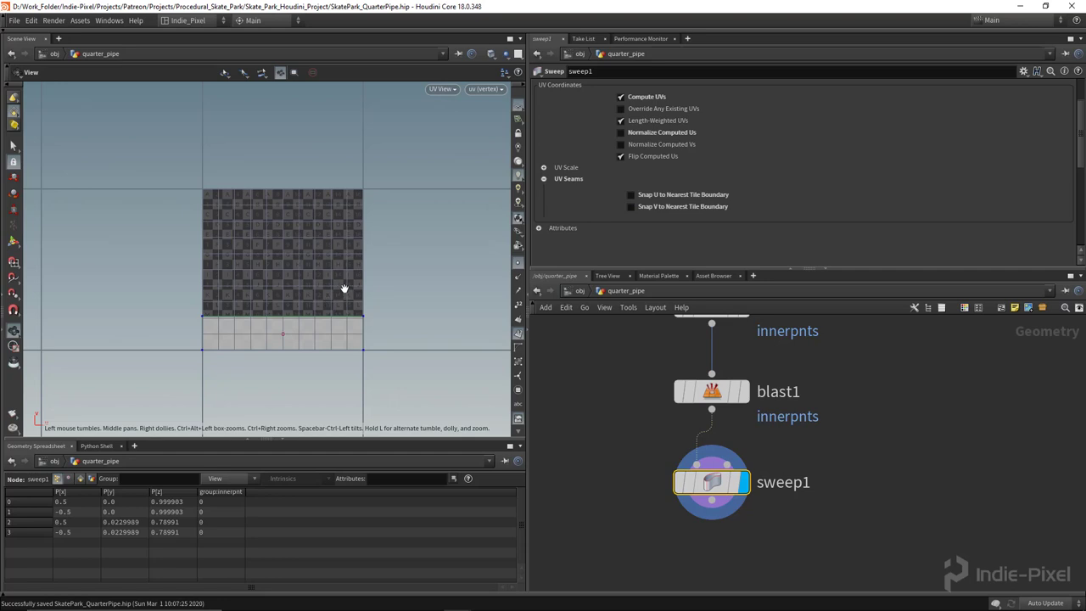
{"action": "scroll", "coordinate": [252, 283], "scroll_direction": "up", "scroll_amount": 3}
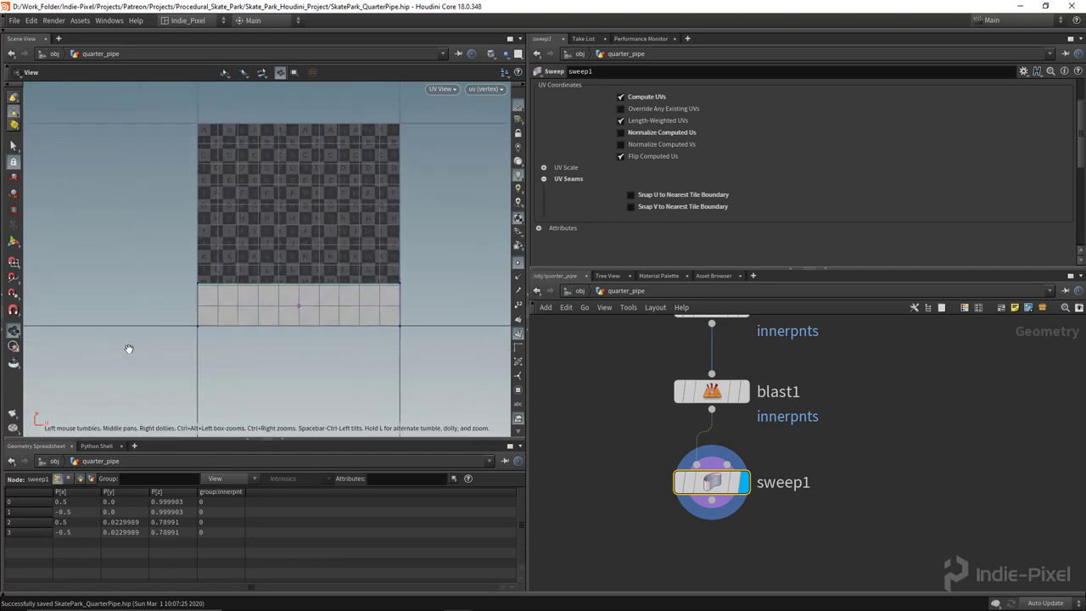
Step: Return the viewport to the perspective view and enable Output Back on the PolyExtrude node
{"action": "scroll", "coordinate": [262, 334], "scroll_direction": "down", "scroll_amount": 5}
{"action": "key", "text": "space+1"}
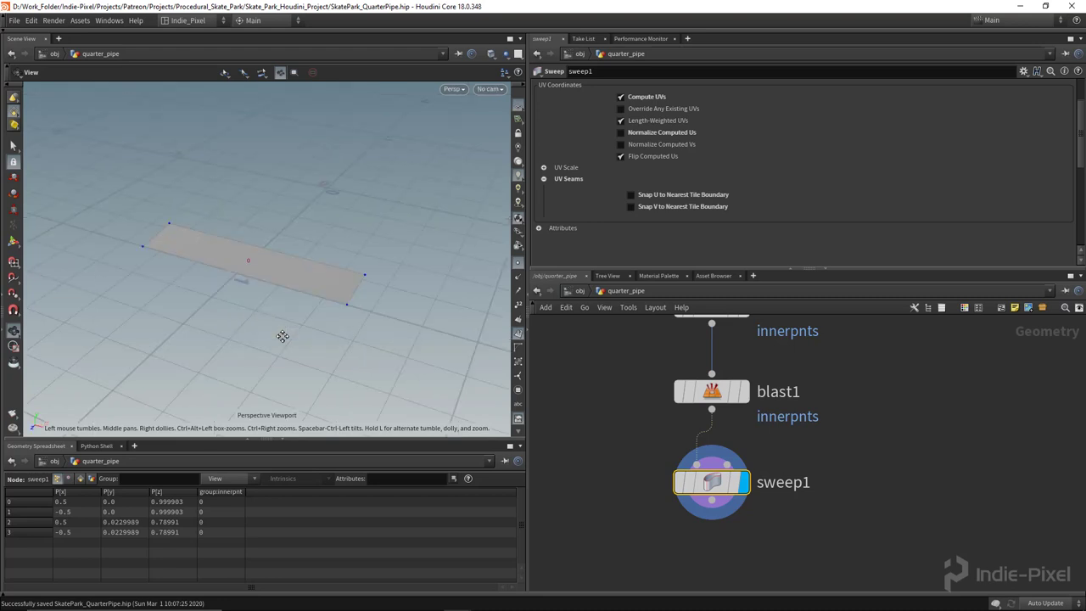
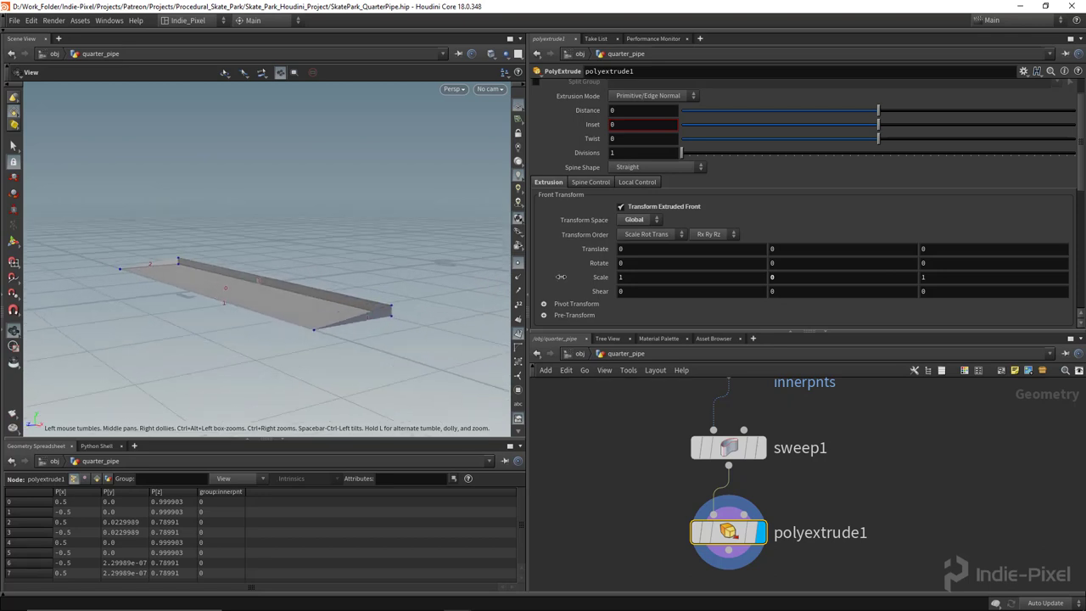
{"action": "scroll", "coordinate": [737, 210], "scroll_direction": "down", "scroll_amount": 3}
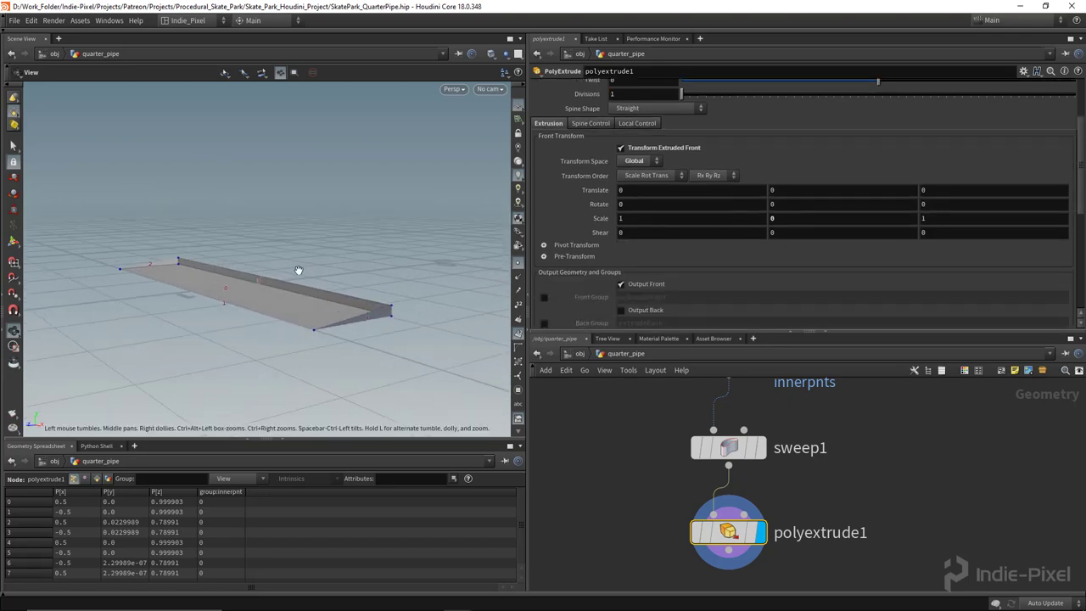
{"action": "left_click", "coordinate": [642, 314]}
{"action": "left_click_drag", "start_coordinate": [291, 303], "coordinate": [190, 223]}
{"action": "left_click_drag", "start_coordinate": [283, 281], "coordinate": [315, 308]}
Step: Turn on Remove Backfaces in the viewport's Optimize display options
{"action": "key", "text": "d"}
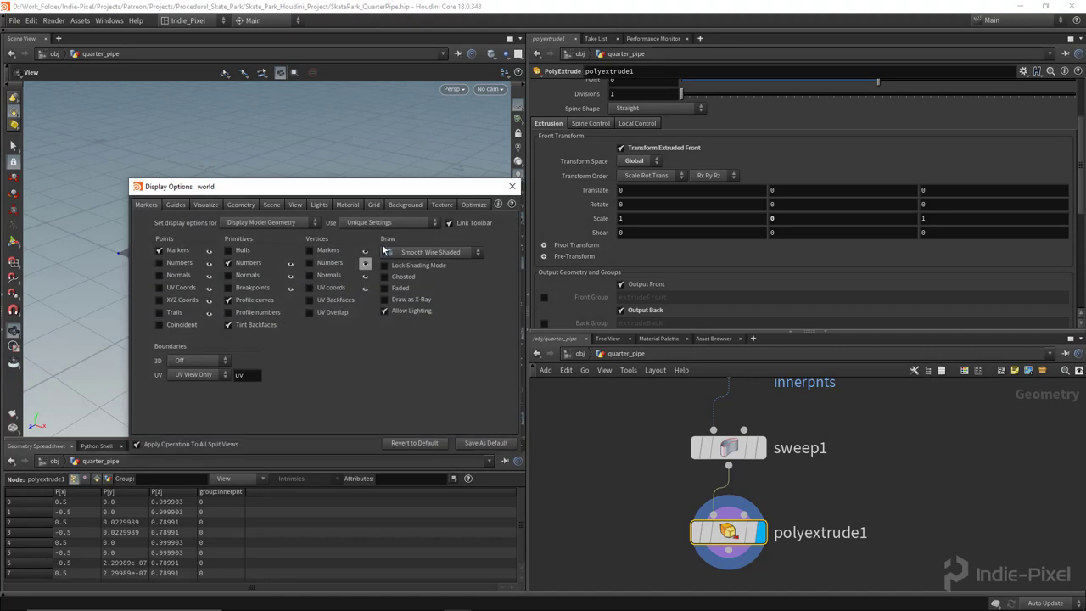
{"action": "left_click", "coordinate": [474, 204]}
{"action": "left_click_drag", "start_coordinate": [357, 186], "coordinate": [717, 112]}
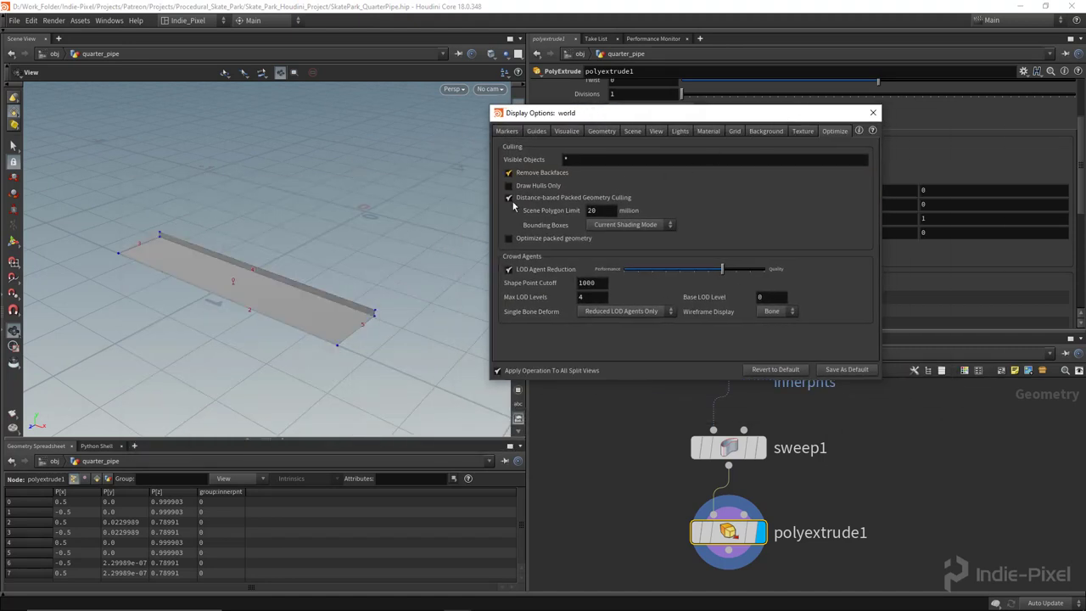
{"action": "left_click", "coordinate": [872, 113]}
{"action": "left_click_drag", "start_coordinate": [280, 291], "coordinate": [268, 217]}
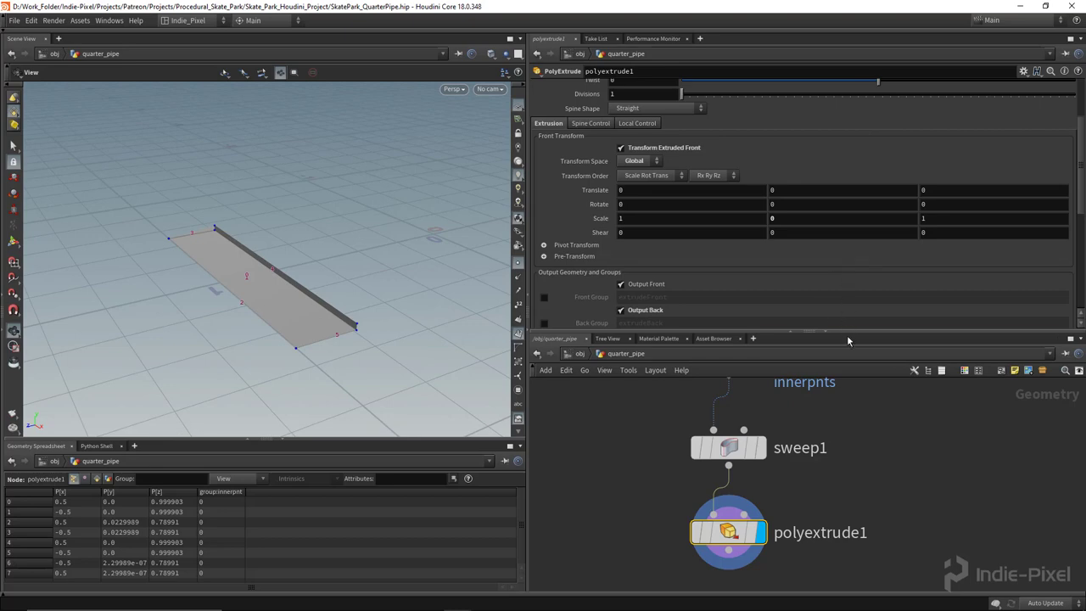
Step: Add a Reverse node after the PolyExtrude node, wire it in and display its result
{"action": "left_click_drag", "start_coordinate": [847, 336], "coordinate": [847, 208]}
{"action": "key", "text": "Tab"}
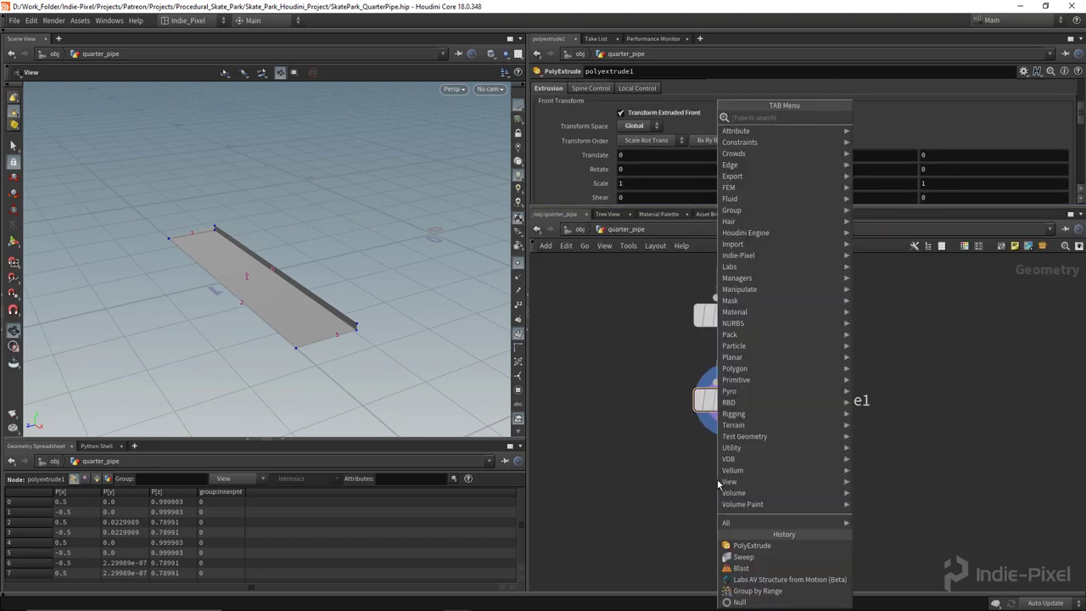
{"action": "type", "text": "reve"}
{"action": "key", "text": "Return"}
{"action": "left_click", "coordinate": [731, 481]}
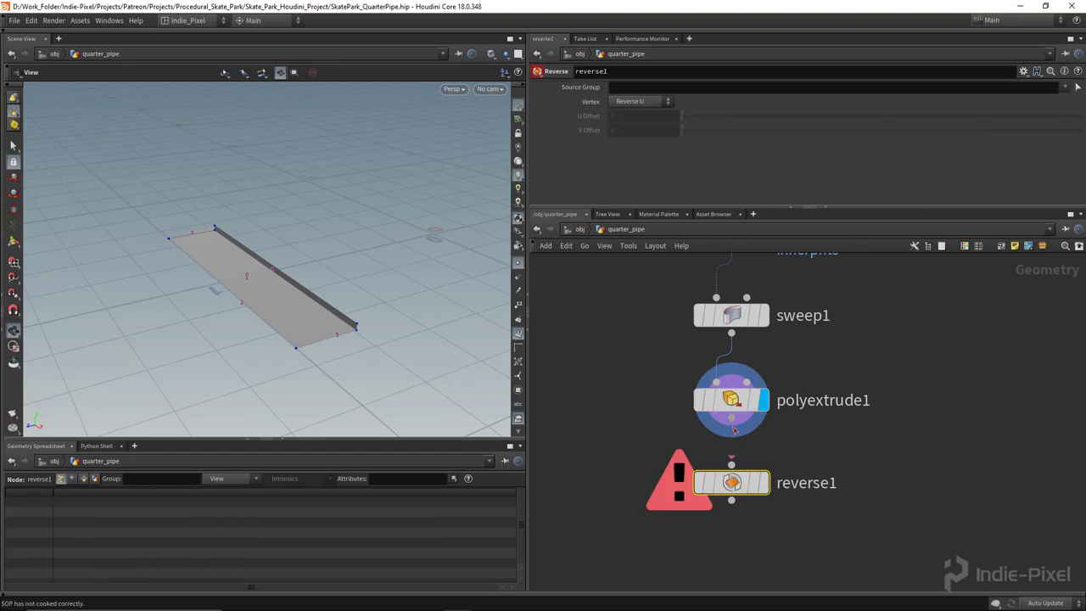
{"action": "left_click", "coordinate": [762, 481]}
{"action": "left_click_drag", "start_coordinate": [478, 385], "coordinate": [341, 244]}
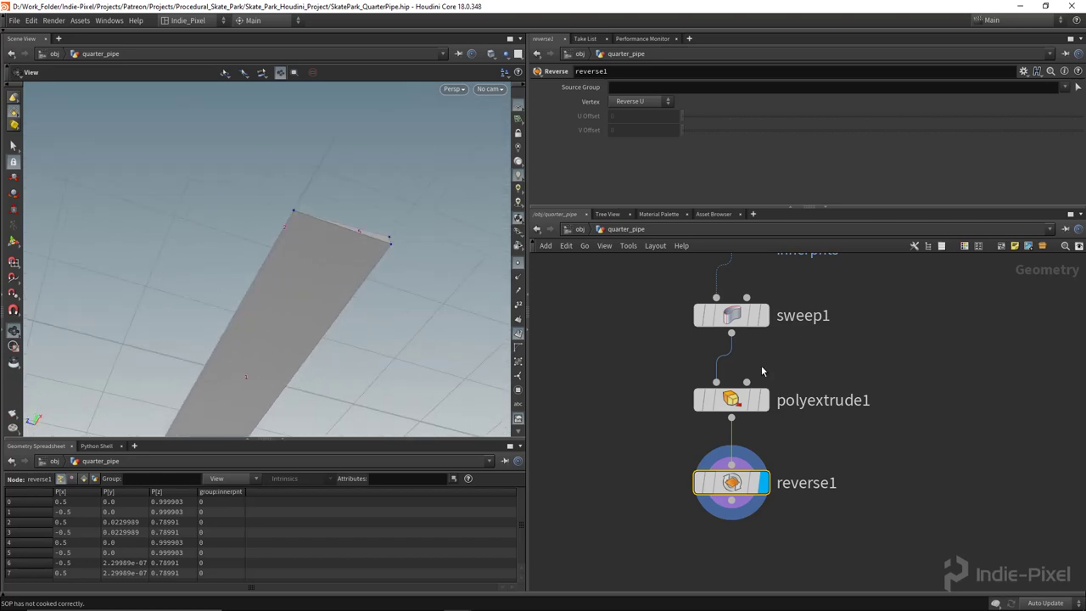
Step: Turn off Output Front on the PolyExtrude node
{"action": "left_click", "coordinate": [731, 399]}
{"action": "left_click_drag", "start_coordinate": [844, 208], "coordinate": [840, 308]}
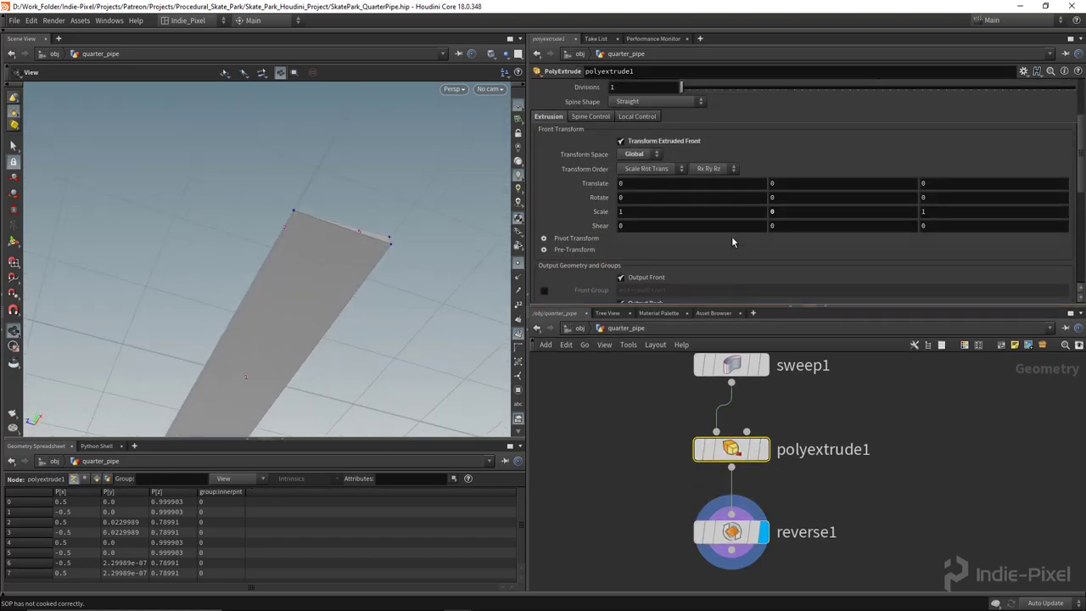
{"action": "scroll", "coordinate": [730, 237], "scroll_direction": "down", "scroll_amount": 3}
{"action": "left_click", "coordinate": [620, 174]}
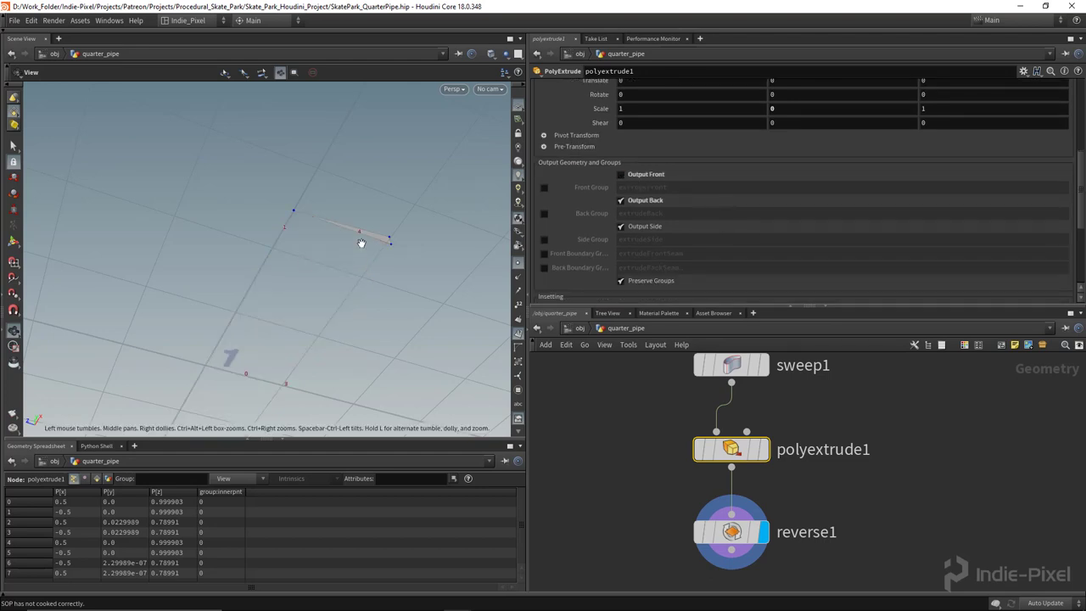
{"action": "left_click_drag", "start_coordinate": [374, 242], "coordinate": [276, 301]}
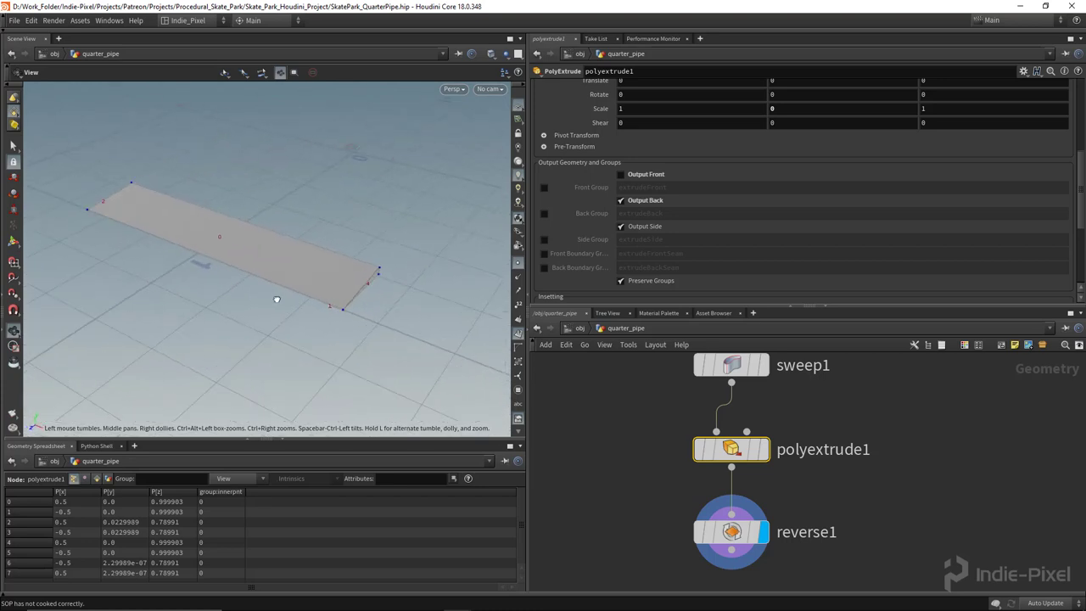
Step: Examine the UV layout of the extruded sides and the PolyExtrude node's Texture Coordinates settings
{"action": "key", "text": "space+5"}
{"action": "right_click_drag", "start_coordinate": [280, 301], "coordinate": [325, 317]}
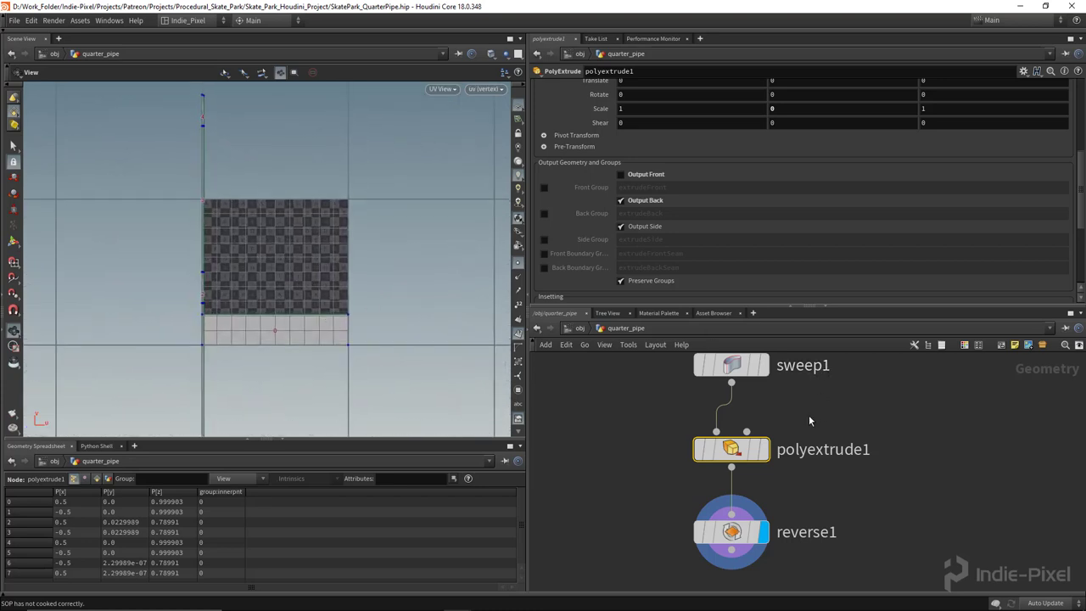
{"action": "scroll", "coordinate": [181, 107], "scroll_direction": "up", "scroll_amount": 3}
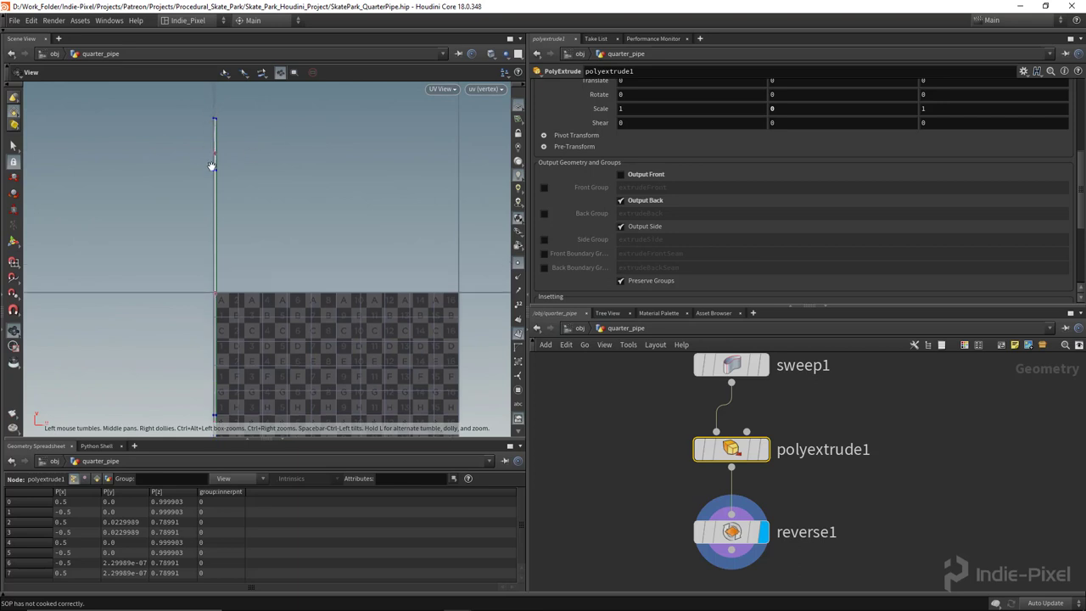
{"action": "middle_click_drag", "start_coordinate": [233, 314], "coordinate": [221, 195]}
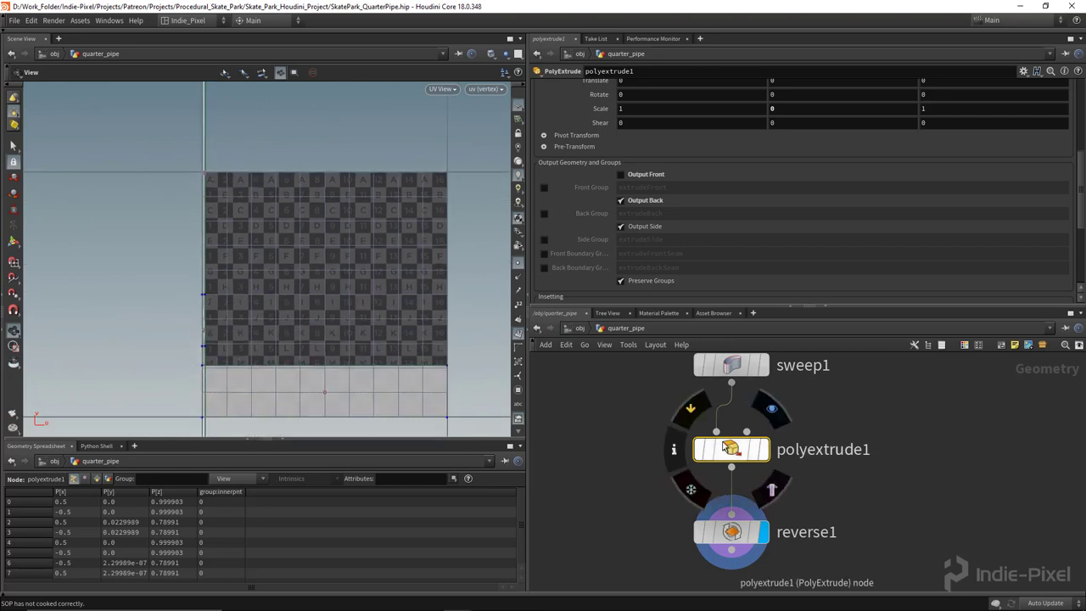
{"action": "scroll", "coordinate": [702, 225], "scroll_direction": "down", "scroll_amount": 5}
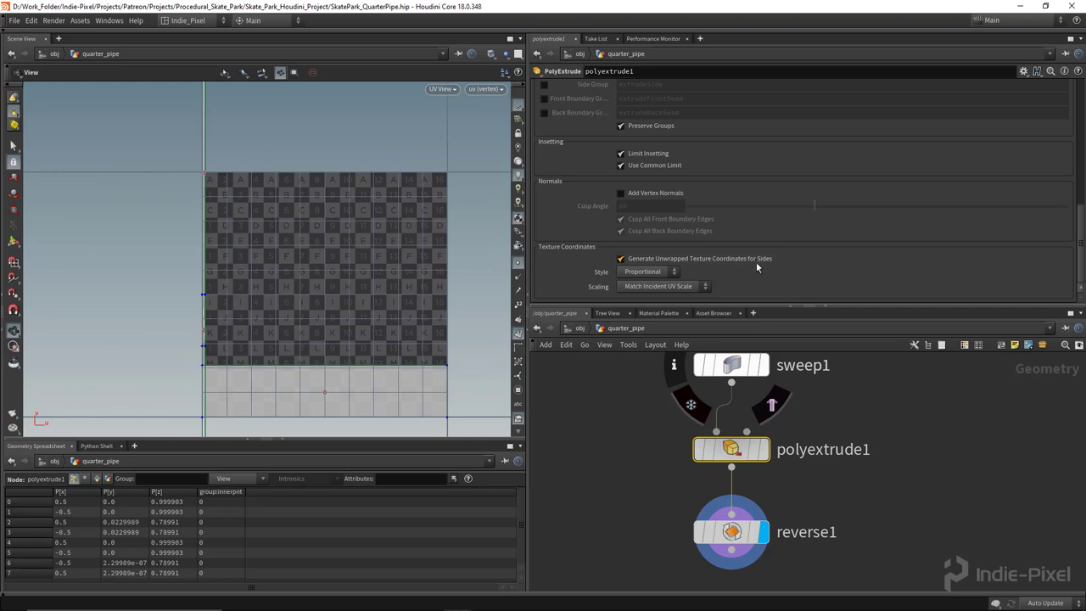
{"action": "right_click_drag", "start_coordinate": [315, 280], "coordinate": [228, 276]}
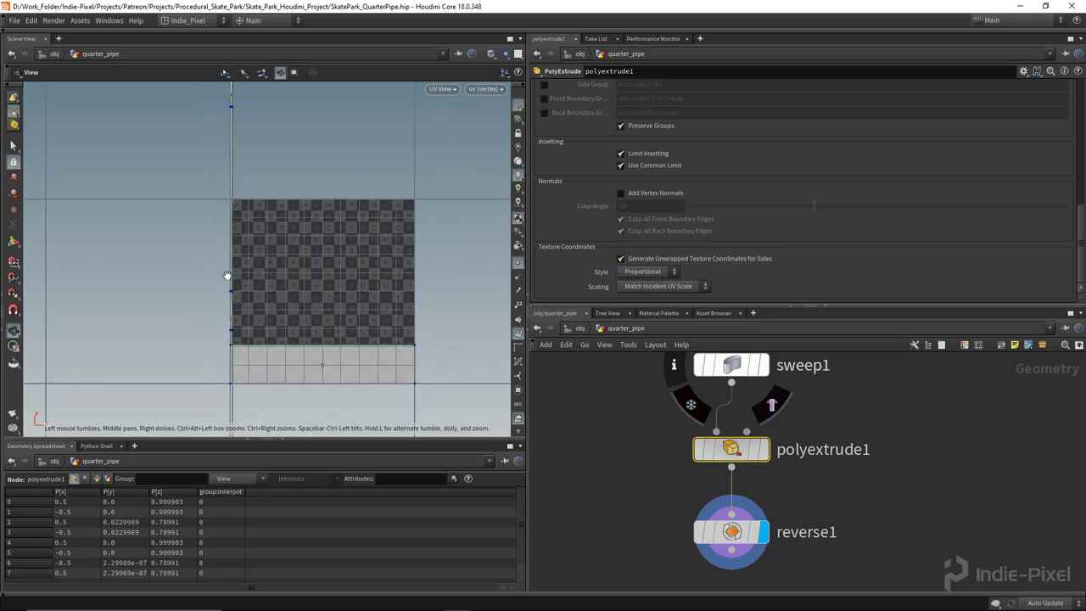
{"action": "key", "text": "space+1"}
{"action": "left_click_drag", "start_coordinate": [304, 284], "coordinate": [276, 278]}
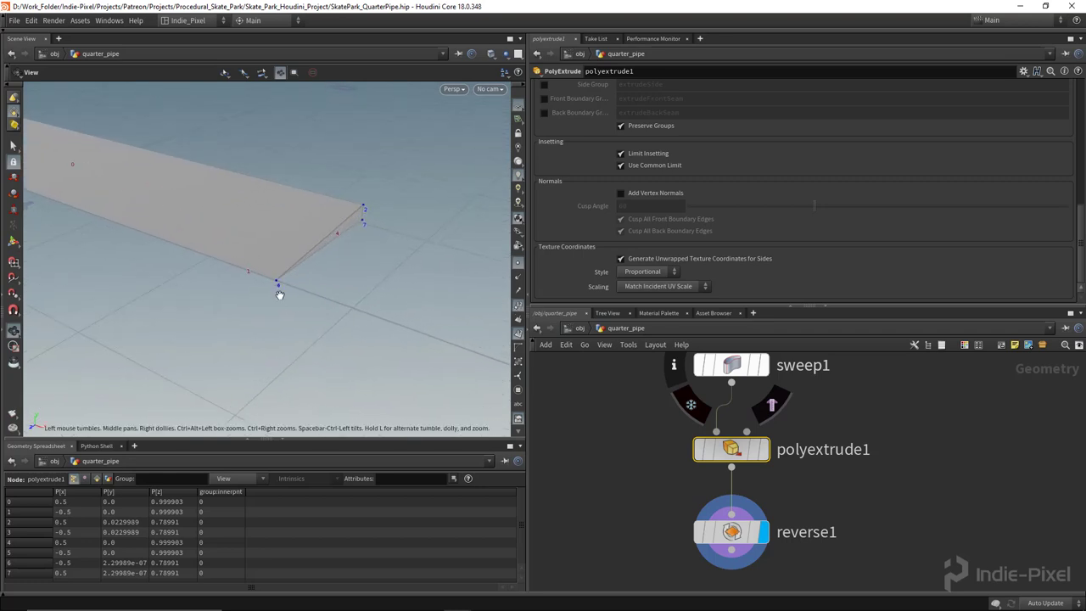
Step: Add a Fuse node after the Reverse node and display its result
{"action": "left_click_drag", "start_coordinate": [836, 307], "coordinate": [836, 201]}
{"action": "middle_click_drag", "start_coordinate": [710, 557], "coordinate": [710, 458]}
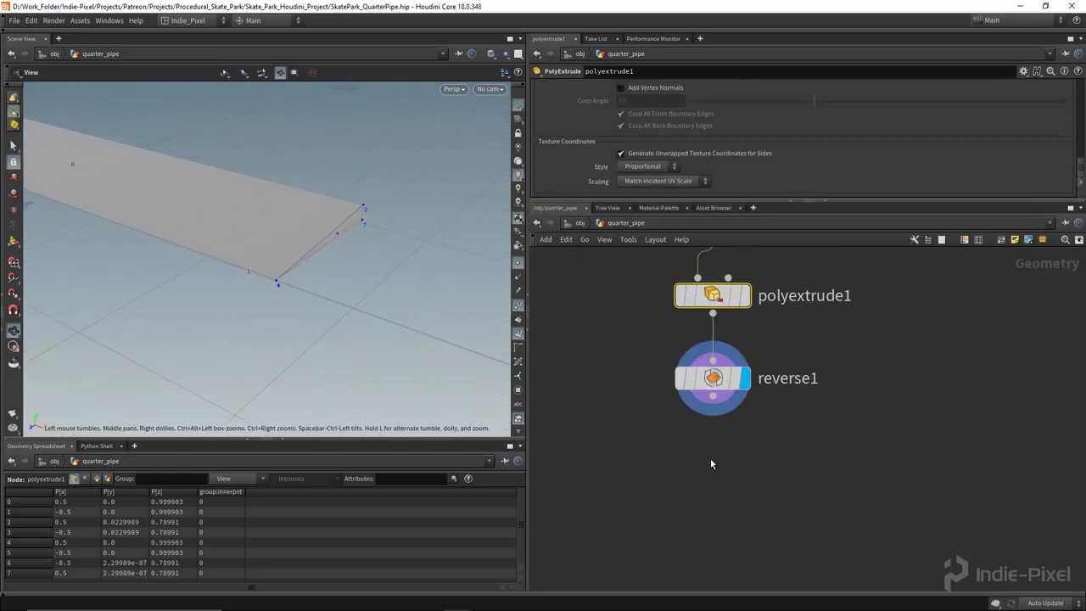
{"action": "key", "text": "Tab"}
{"action": "type", "text": "fuse"}
{"action": "key", "text": "Return"}
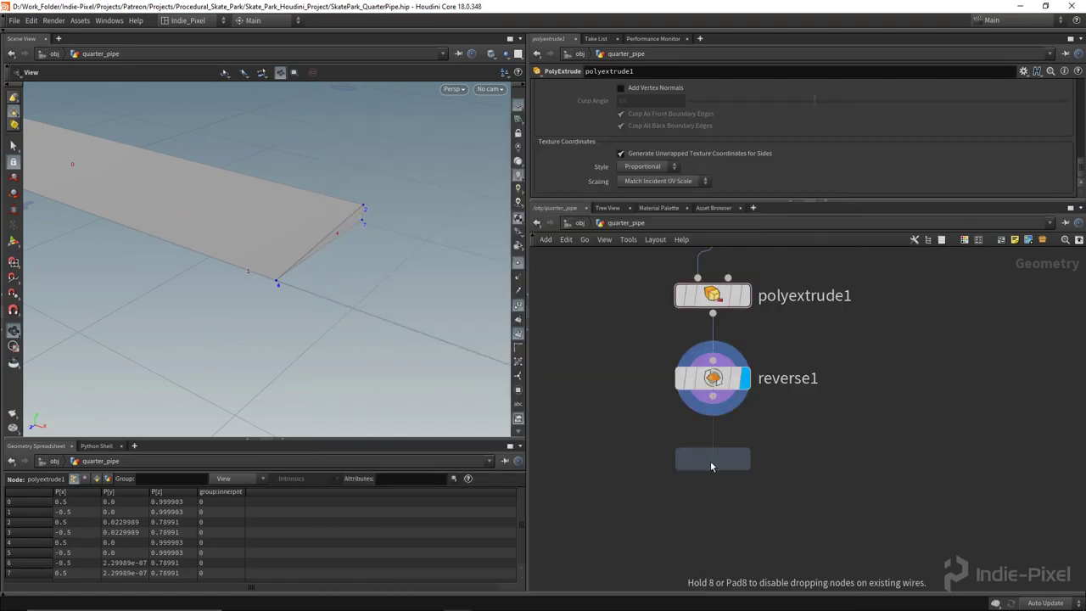
{"action": "left_click", "coordinate": [713, 463]}
{"action": "left_click", "coordinate": [744, 465]}
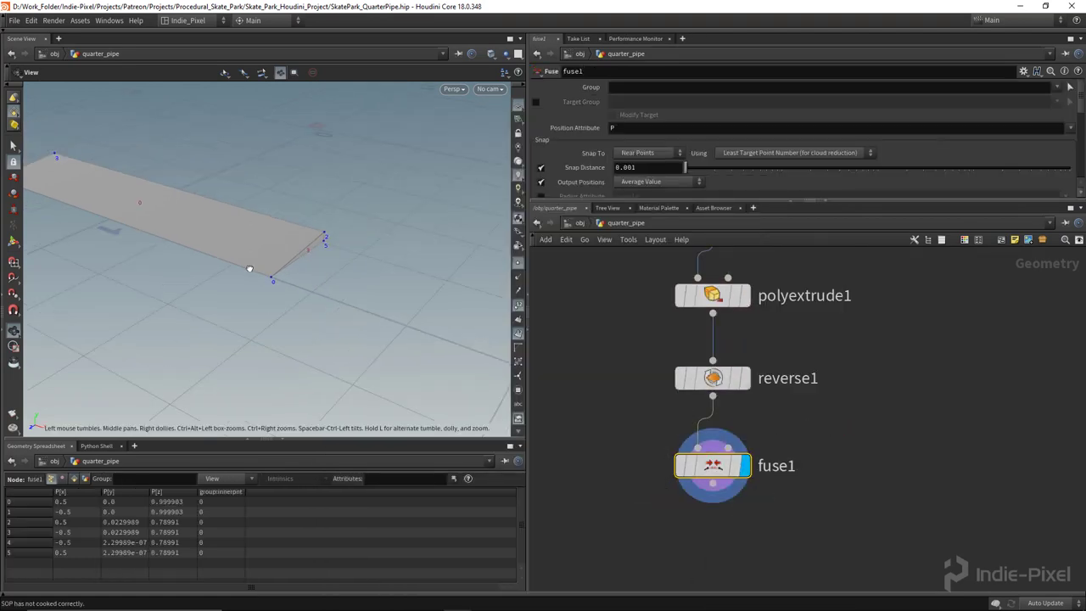
Step: Add a Group Create node, connect it to the Fuse node's output and display it
{"action": "middle_click_drag", "start_coordinate": [670, 511], "coordinate": [669, 419]}
{"action": "key", "text": "Tab"}
{"action": "type", "text": "gro"}
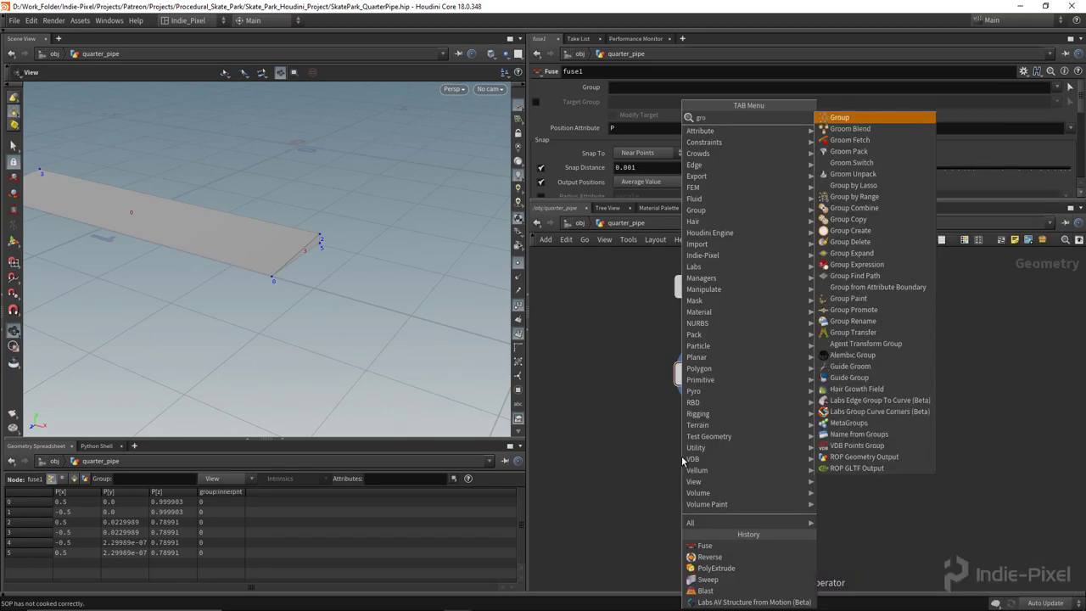
{"action": "key", "text": "Return"}
{"action": "left_click", "coordinate": [703, 465]}
{"action": "left_click_drag", "start_coordinate": [688, 443], "coordinate": [711, 391]}
{"action": "left_click", "coordinate": [735, 461]}
{"action": "left_click_drag", "start_coordinate": [705, 468], "coordinate": [714, 464]}
Step: Rename the Group Create node as transition
{"action": "double_click", "coordinate": [792, 459]}
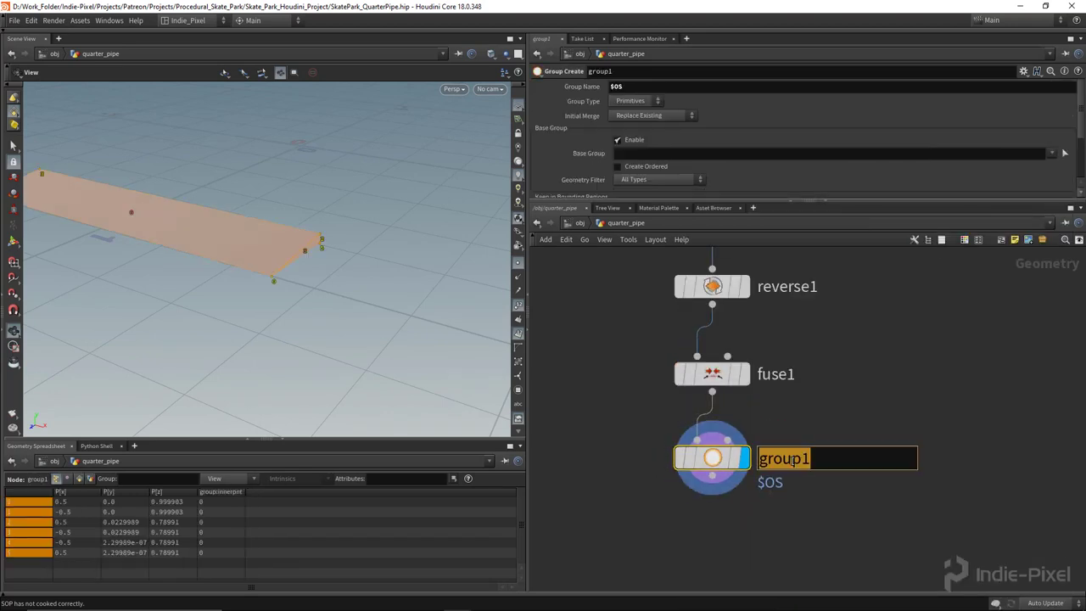
{"action": "type", "text": "transit"}
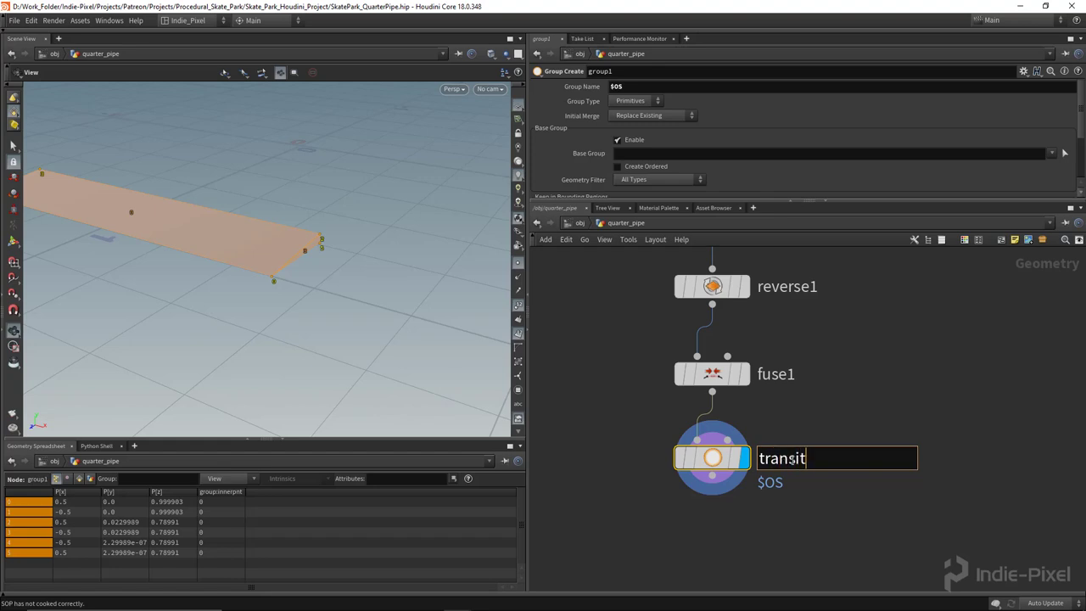
{"action": "type", "text": "ion"}
{"action": "key", "text": "Return"}
{"action": "left_click_drag", "start_coordinate": [257, 266], "coordinate": [218, 280]}
Step: Add a Color node, connect it to the transition group node and display its result
{"action": "middle_click_drag", "start_coordinate": [727, 499], "coordinate": [711, 404]}
{"action": "key", "text": "Tab"}
{"action": "type", "text": "col"}
{"action": "key", "text": "Return"}
{"action": "left_click", "coordinate": [695, 450]}
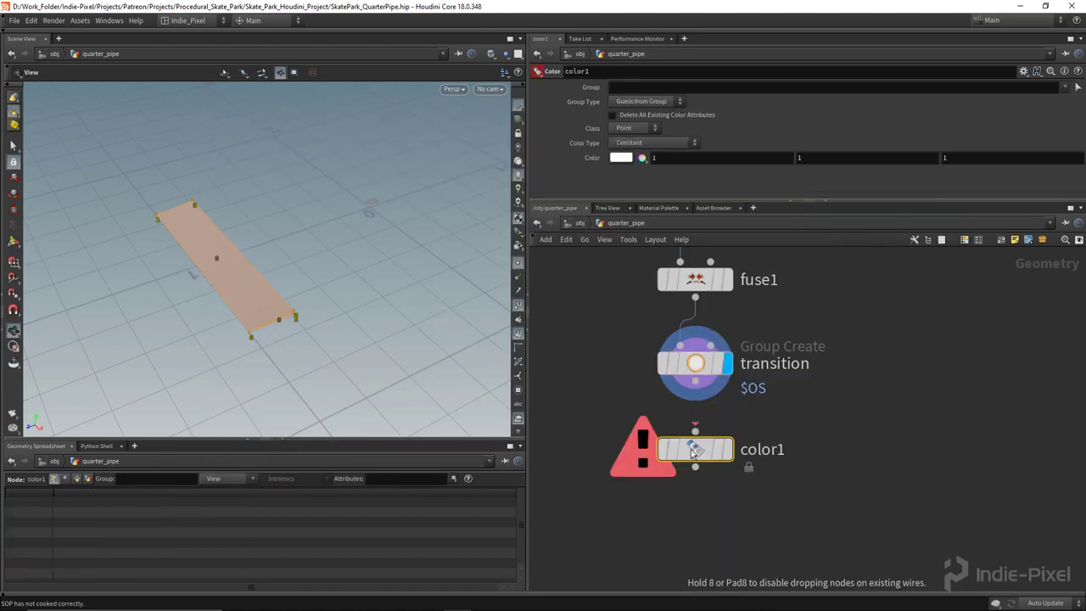
{"action": "left_click_drag", "start_coordinate": [694, 381], "coordinate": [701, 436]}
{"action": "left_click", "coordinate": [726, 448]}
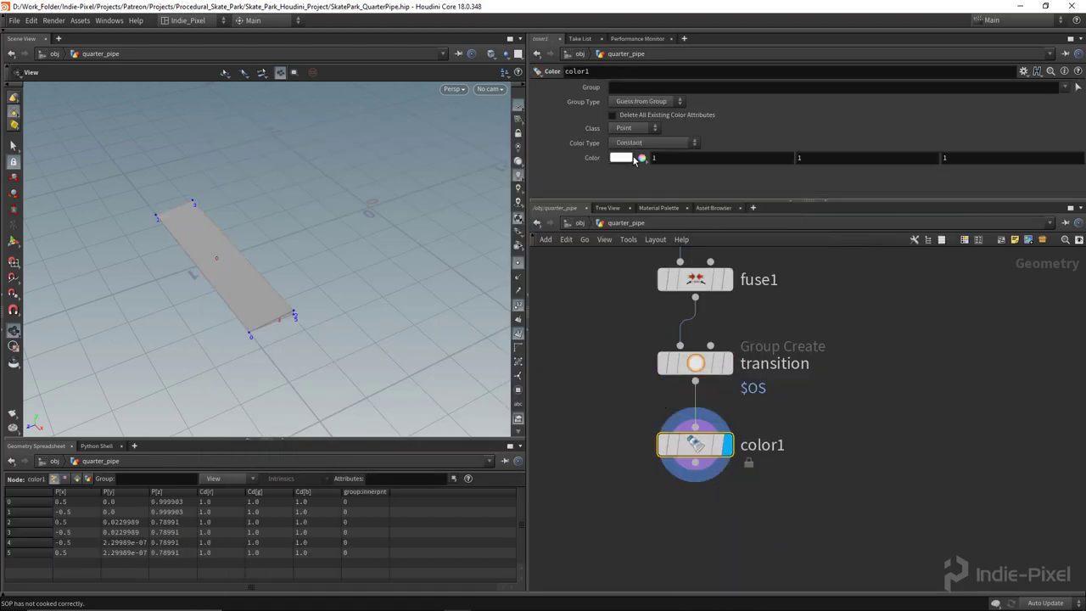
Step: Set the Color node to a pale blue with values 0.428348, 0.560174 and 0.692
{"action": "left_click", "coordinate": [615, 159]}
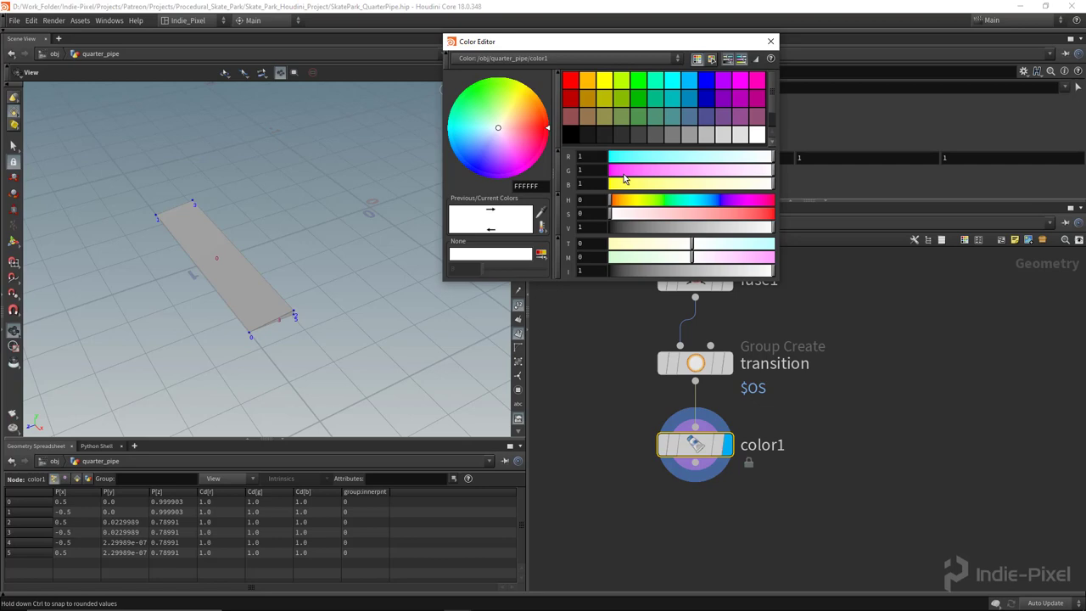
{"action": "left_click", "coordinate": [690, 119]}
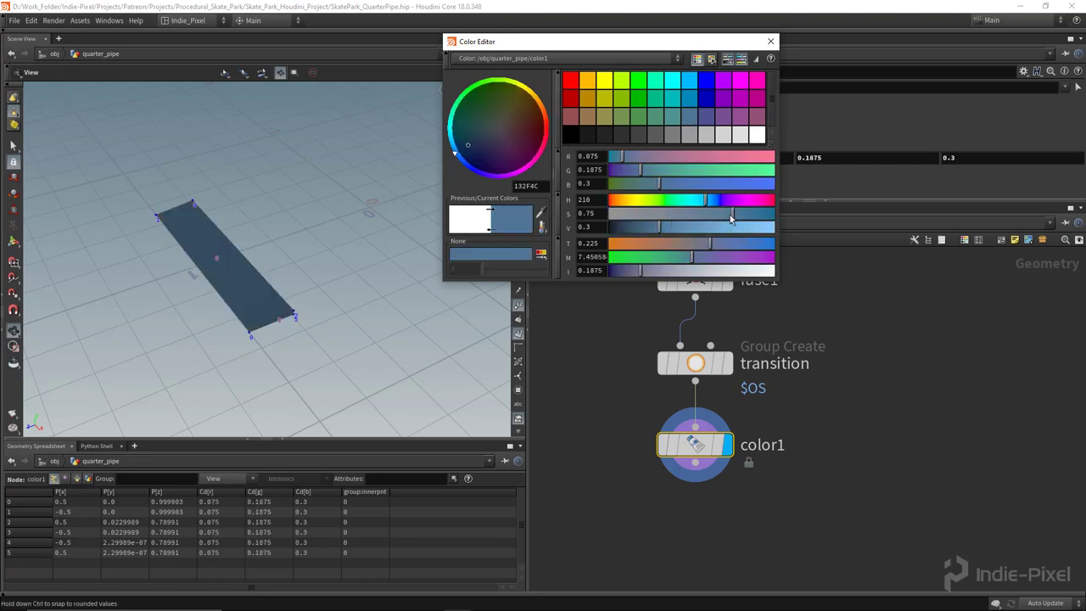
{"action": "mouse_move", "coordinate": [731, 216]}
{"action": "left_mouse_down"}
{"action": "mouse_move", "coordinate": [712, 217]}
{"action": "mouse_move", "coordinate": [737, 229]}
{"action": "mouse_move", "coordinate": [673, 215]}
{"action": "mouse_move", "coordinate": [724, 229]}
{"action": "left_mouse_up"}
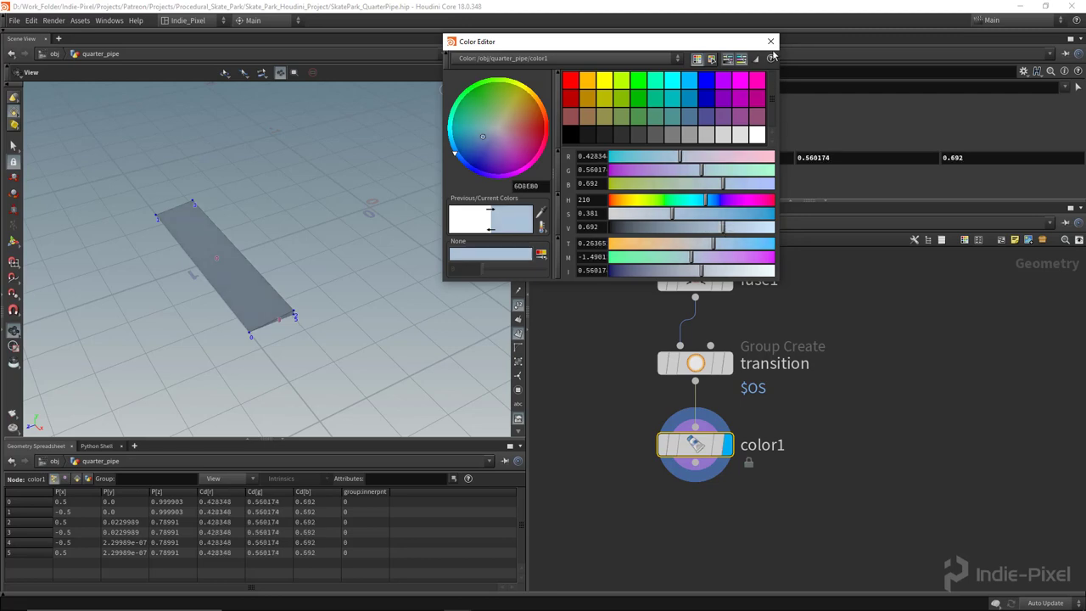
{"action": "left_click", "coordinate": [771, 41]}
{"action": "left_click_drag", "start_coordinate": [407, 228], "coordinate": [261, 286]}
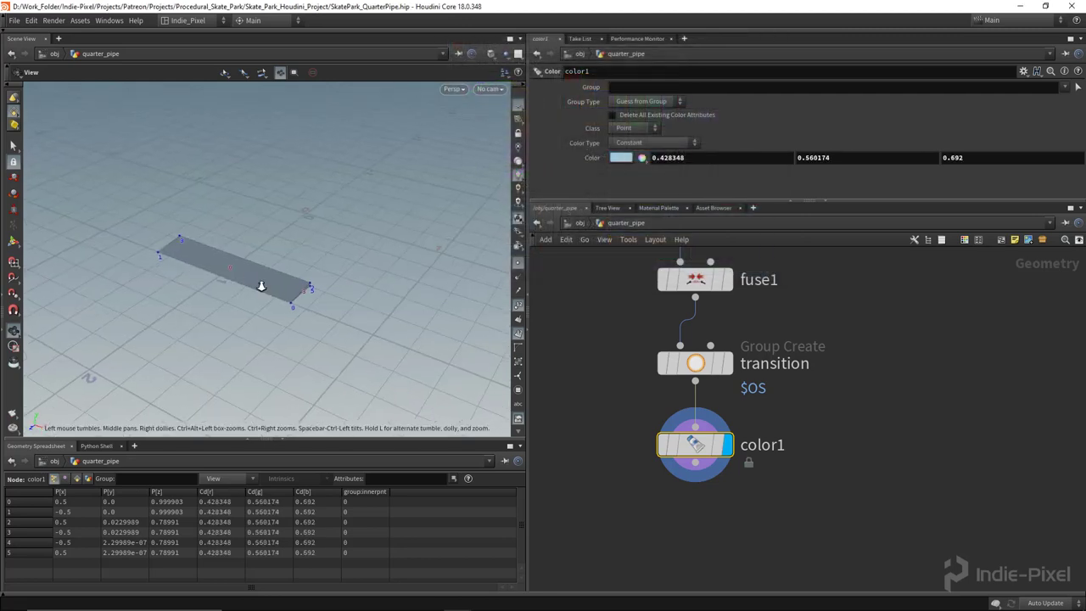
Step: Add a Null node, wire it below the Color node and name it OUT_TRANSTION
{"action": "scroll", "coordinate": [262, 286], "scroll_direction": "up", "scroll_amount": 1}
{"action": "scroll", "coordinate": [792, 440], "scroll_direction": "down", "scroll_amount": 3}
{"action": "middle_click_drag", "start_coordinate": [739, 503], "coordinate": [716, 423]}
{"action": "key", "text": "Tab"}
{"action": "type", "text": "nul"}
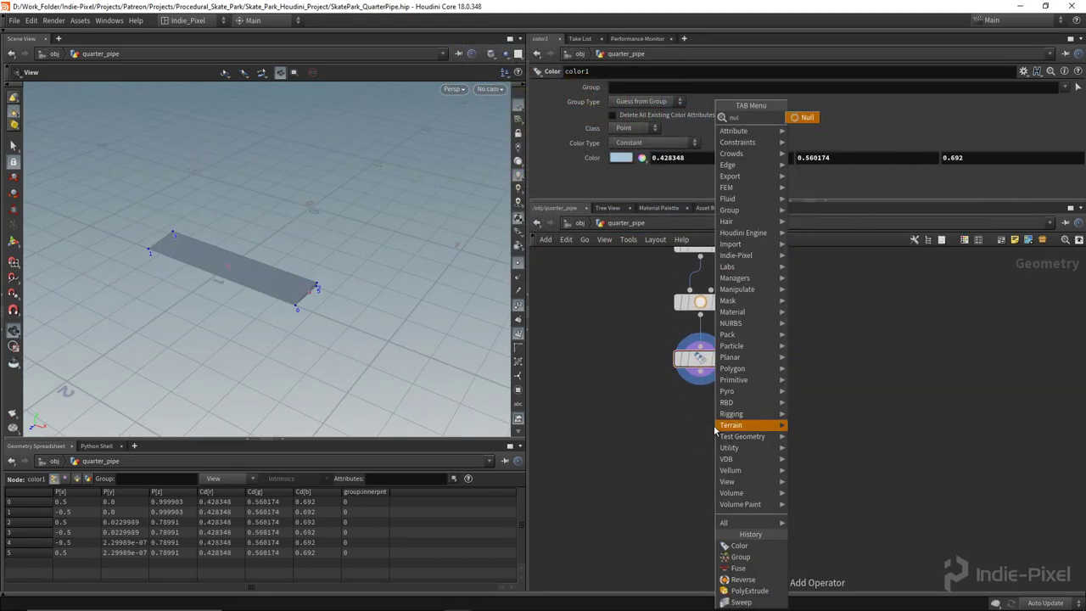
{"action": "key", "text": "Return"}
{"action": "left_click", "coordinate": [698, 448]}
{"action": "scroll", "coordinate": [710, 390], "scroll_direction": "up", "scroll_amount": 3}
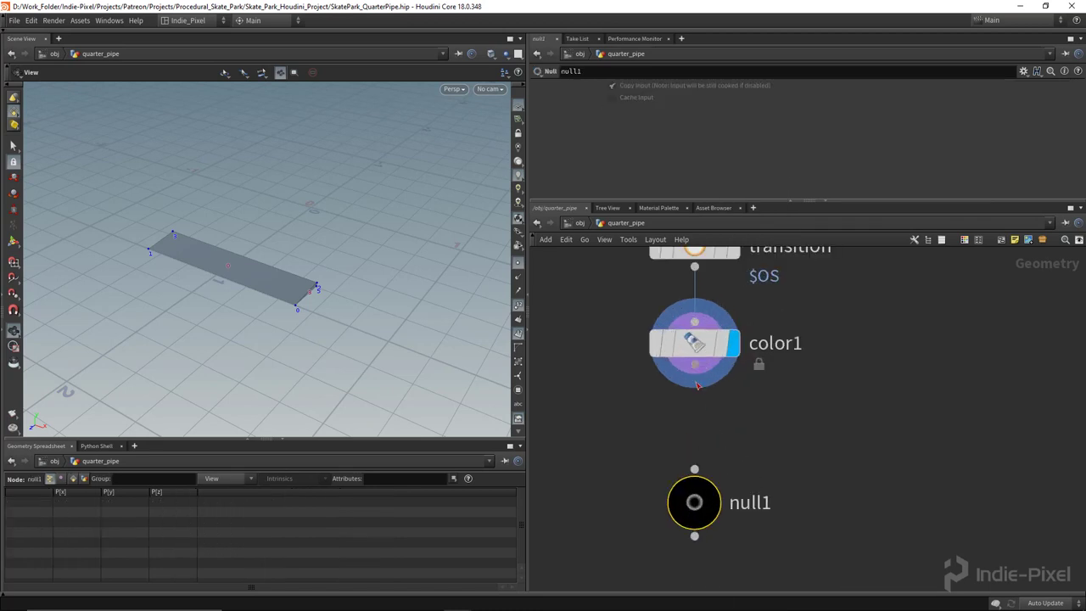
{"action": "double_click", "coordinate": [763, 505]}
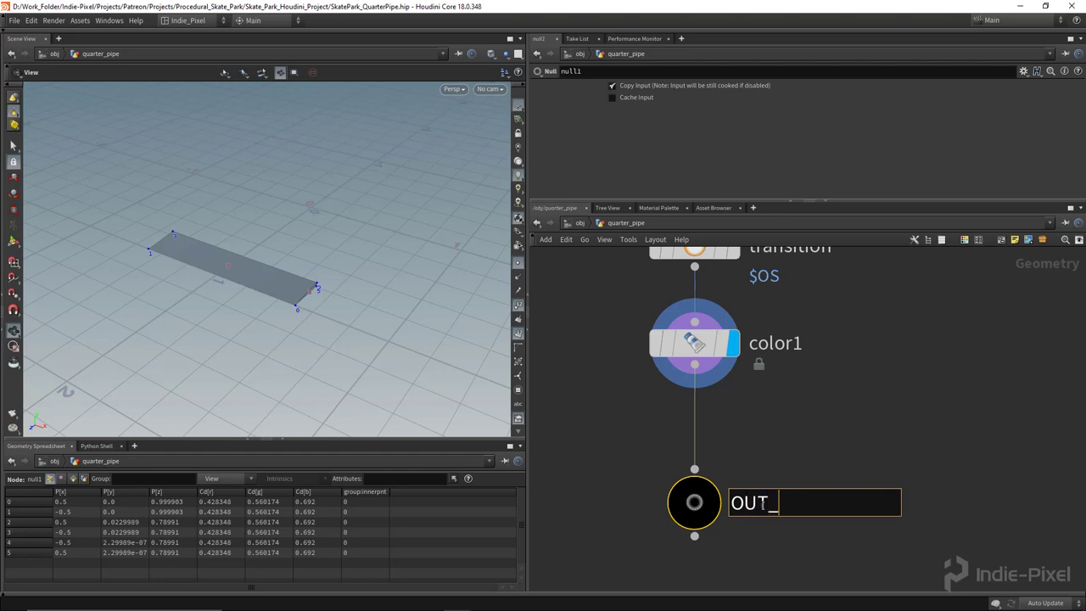
{"action": "key", "text": "Return"}
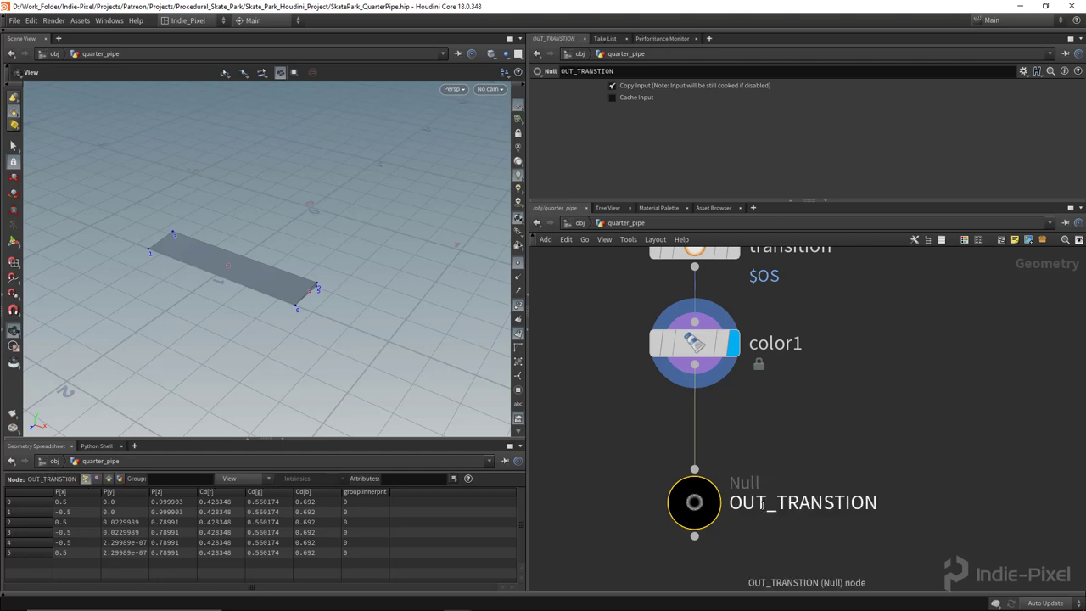
{"action": "left_click", "coordinate": [693, 469]}
{"action": "scroll", "coordinate": [815, 494], "scroll_direction": "down", "scroll_amount": 3}
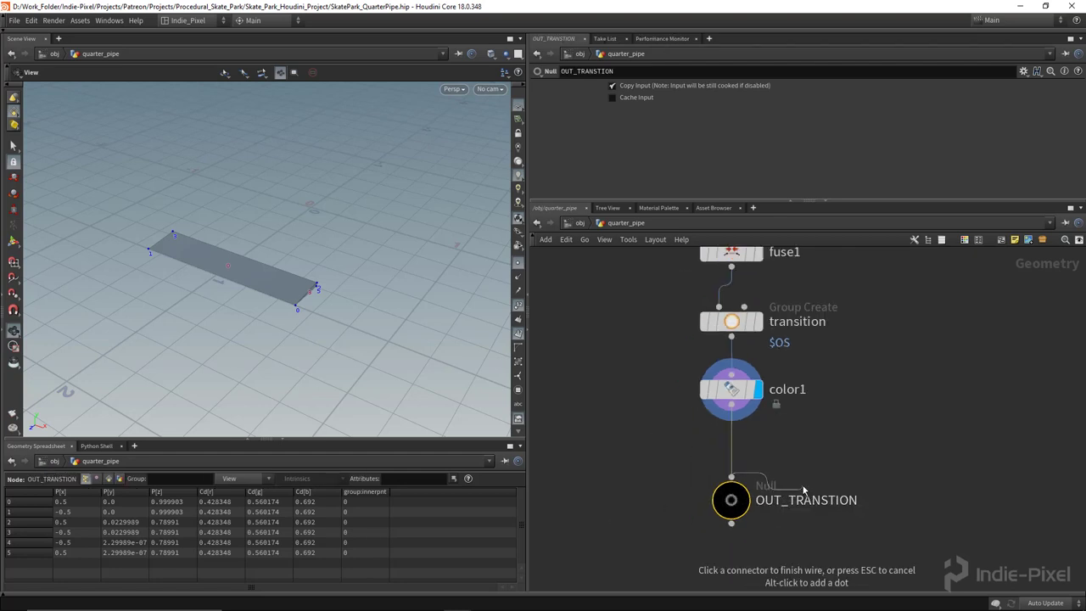
Step: Undo the stray wire connection at the OUT_TRANSTION null and display that null
{"action": "left_click", "coordinate": [803, 490]}
{"action": "key", "text": "ctrl+z"}
{"action": "left_click", "coordinate": [760, 466]}
{"action": "scroll", "coordinate": [829, 456], "scroll_direction": "down", "scroll_amount": 4}
{"action": "middle_click_drag", "start_coordinate": [838, 448], "coordinate": [743, 512]}
{"action": "scroll", "coordinate": [746, 500], "scroll_direction": "down", "scroll_amount": 3}
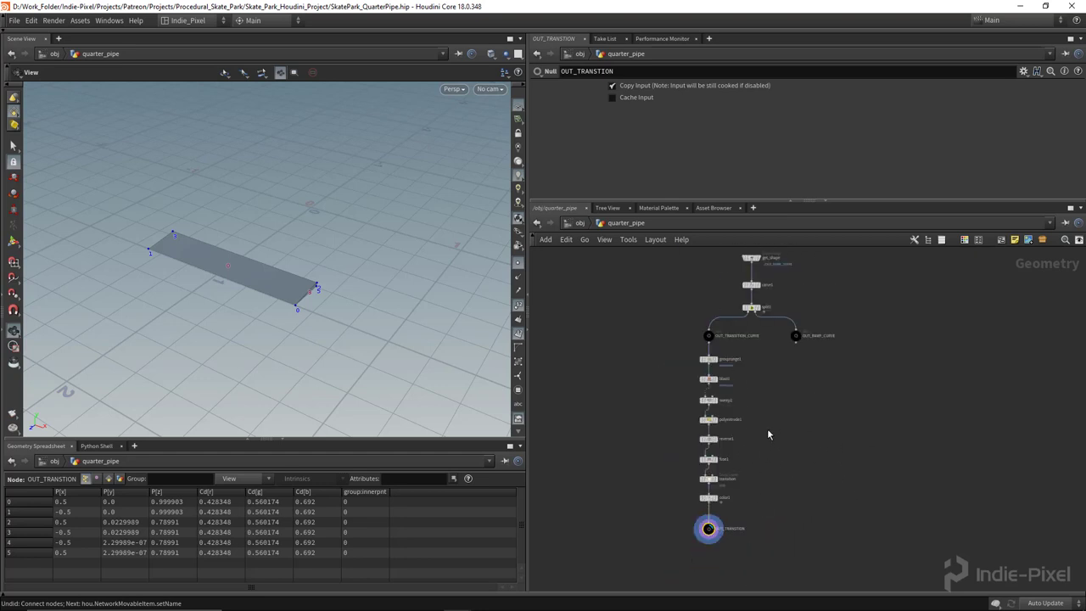
Step: Display the OUT_RAMP_CURVE null and inspect the ramp curve in the viewport
{"action": "scroll", "coordinate": [763, 425], "scroll_direction": "up", "scroll_amount": 5}
{"action": "left_click", "coordinate": [765, 365]}
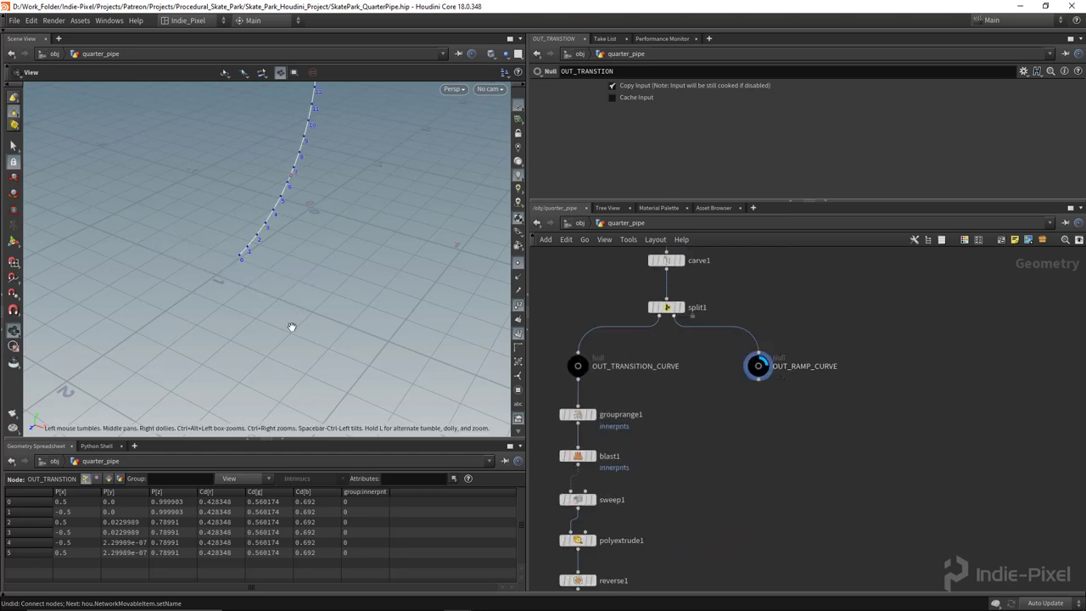
{"action": "left_click_drag", "start_coordinate": [291, 326], "coordinate": [424, 293]}
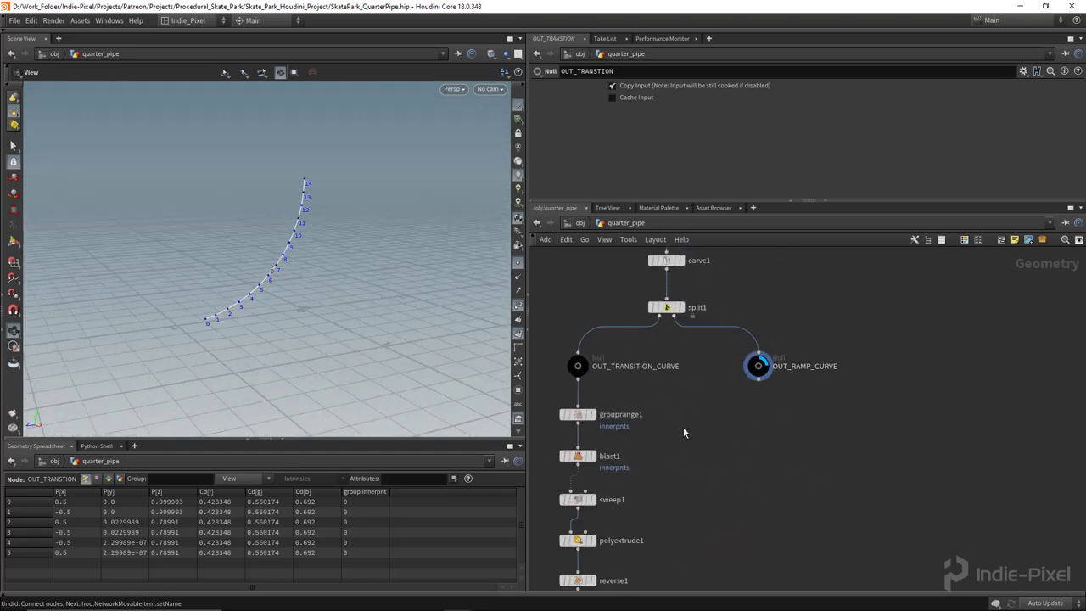
{"action": "middle_click_drag", "start_coordinate": [684, 433], "coordinate": [686, 384]}
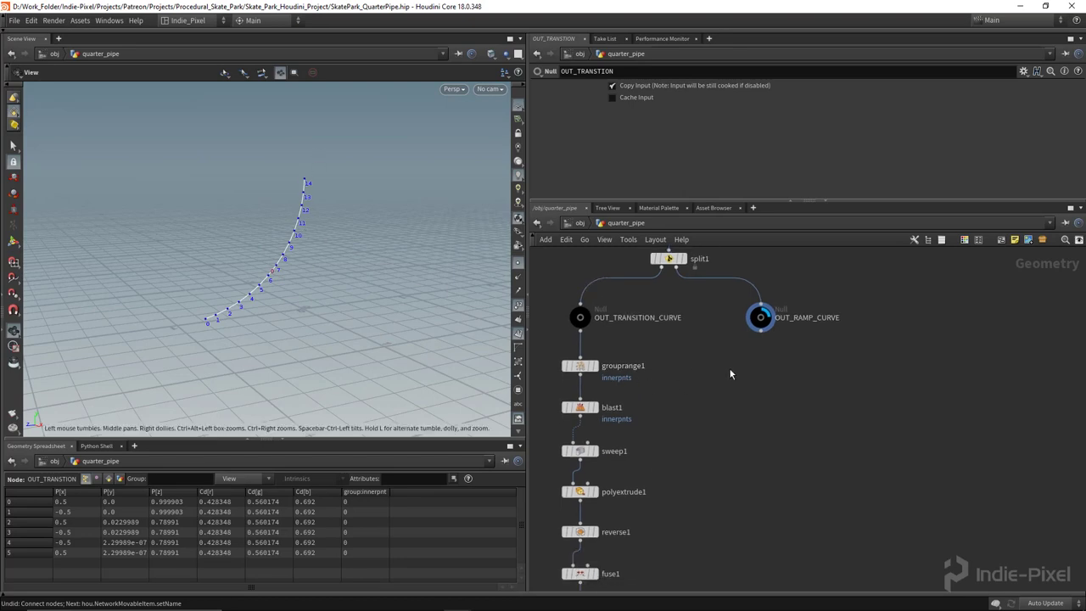
Step: Add a Sweep node below OUT_RAMP_CURVE, connect the null to its first input and display its result
{"action": "scroll", "coordinate": [735, 371], "scroll_direction": "up", "scroll_amount": 2}
{"action": "key", "text": "Tab"}
{"action": "type", "text": "null"}
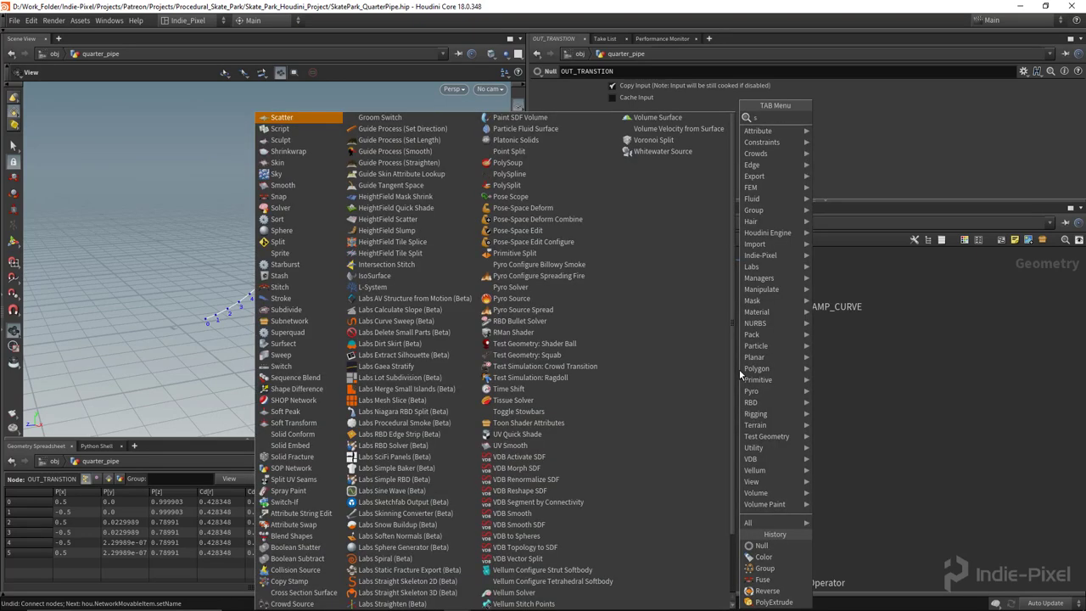
{"action": "key", "text": "Return"}
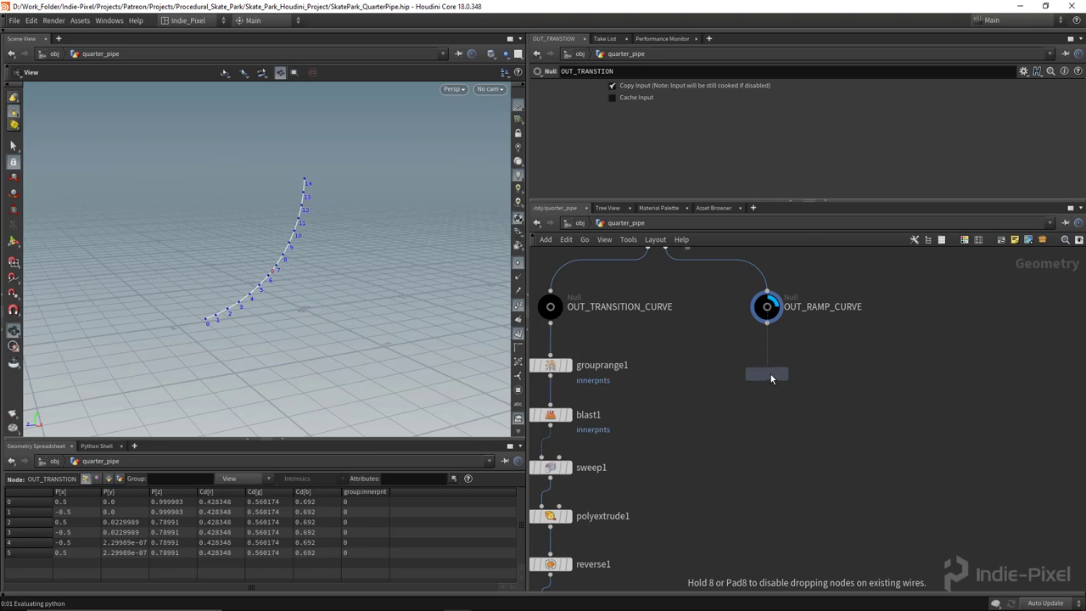
{"action": "left_click", "coordinate": [767, 371]}
{"action": "scroll", "coordinate": [824, 381], "scroll_direction": "up", "scroll_amount": 2}
{"action": "left_click_drag", "start_coordinate": [843, 382], "coordinate": [843, 371]}
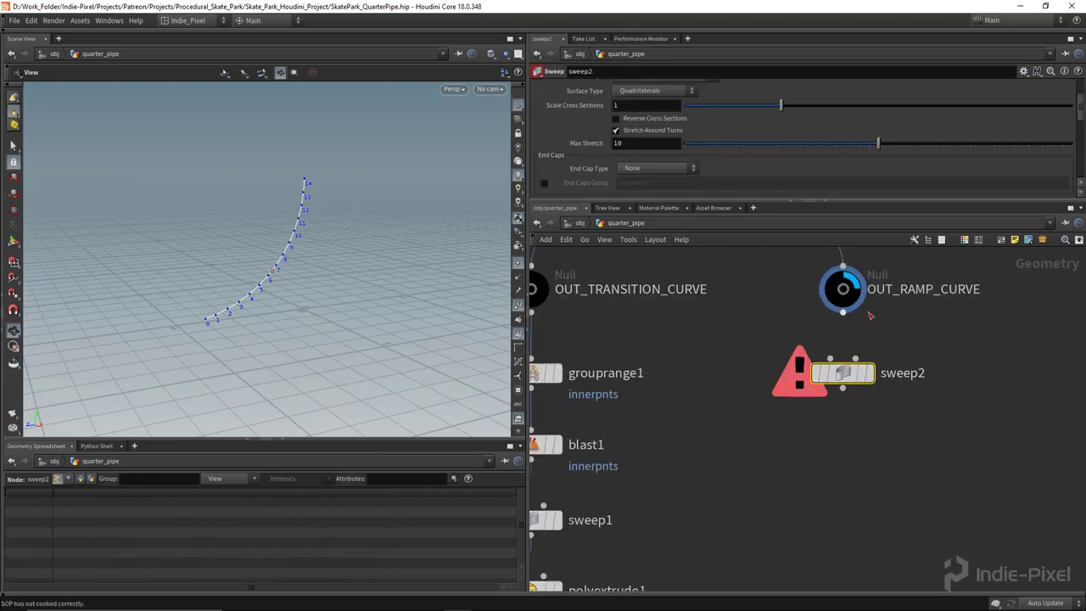
{"action": "left_click_drag", "start_coordinate": [842, 315], "coordinate": [830, 358]}
{"action": "middle_click_drag", "start_coordinate": [883, 430], "coordinate": [846, 429]}
{"action": "left_click", "coordinate": [831, 371]}
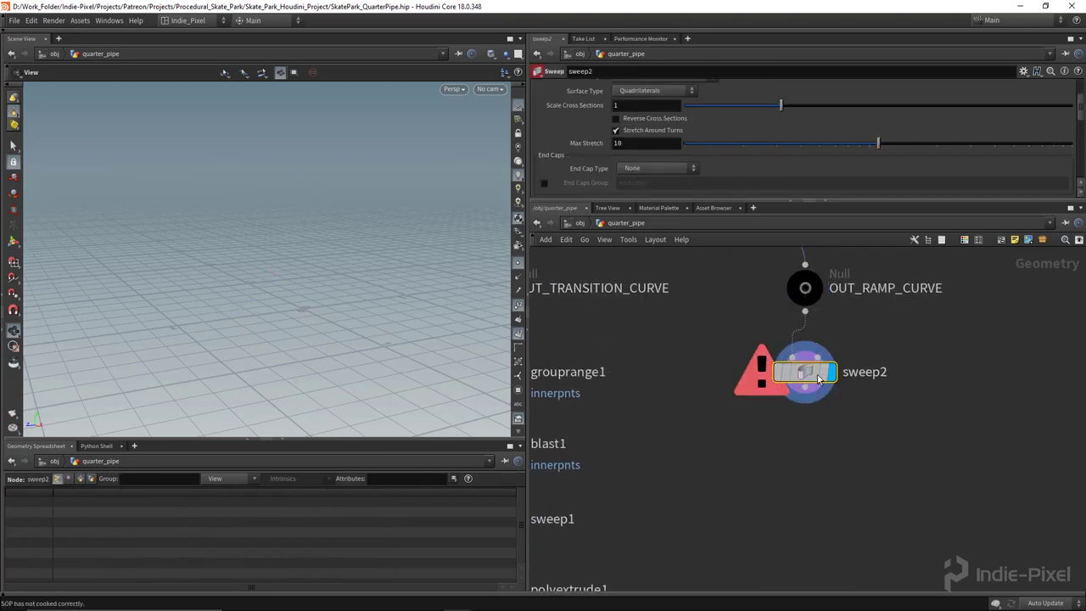
Step: Set the surface shape of the new ramp Sweep node to Ribbon and check the resulting strip
{"action": "left_click_drag", "start_coordinate": [877, 201], "coordinate": [876, 303]}
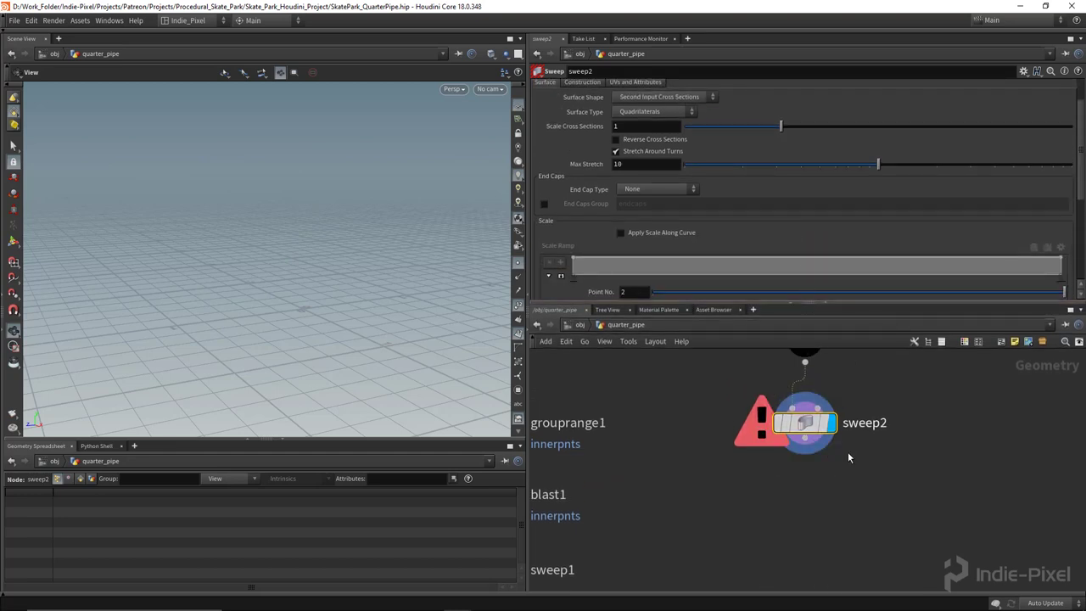
{"action": "middle_click_drag", "start_coordinate": [848, 454], "coordinate": [836, 522]}
{"action": "left_click", "coordinate": [801, 397]}
{"action": "left_click_drag", "start_coordinate": [161, 333], "coordinate": [174, 329]}
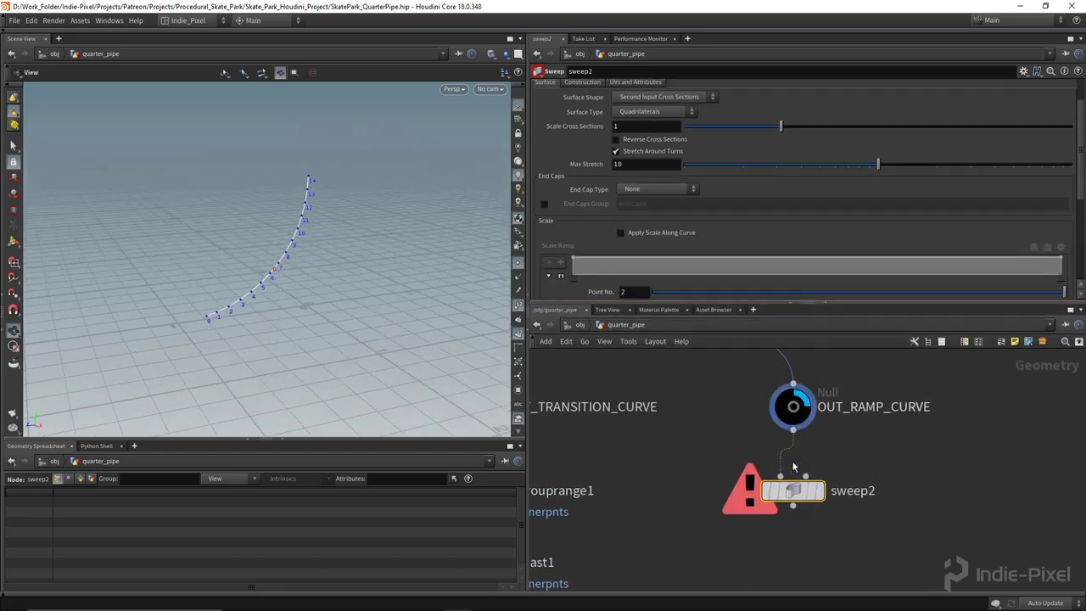
{"action": "left_click", "coordinate": [821, 494]}
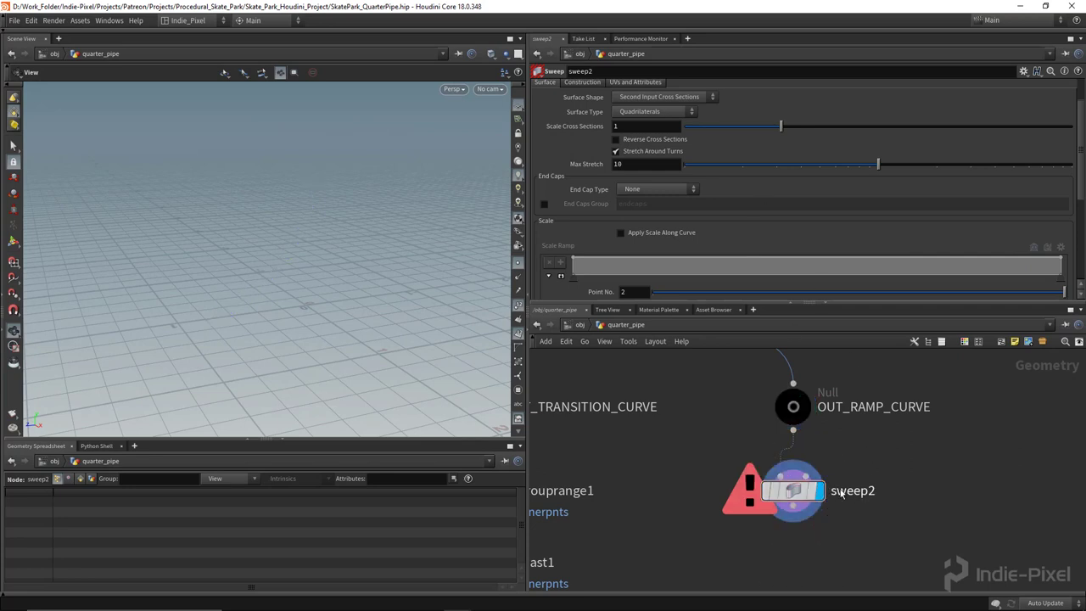
{"action": "scroll", "coordinate": [735, 202], "scroll_direction": "up", "scroll_amount": 2}
{"action": "left_click", "coordinate": [631, 144]}
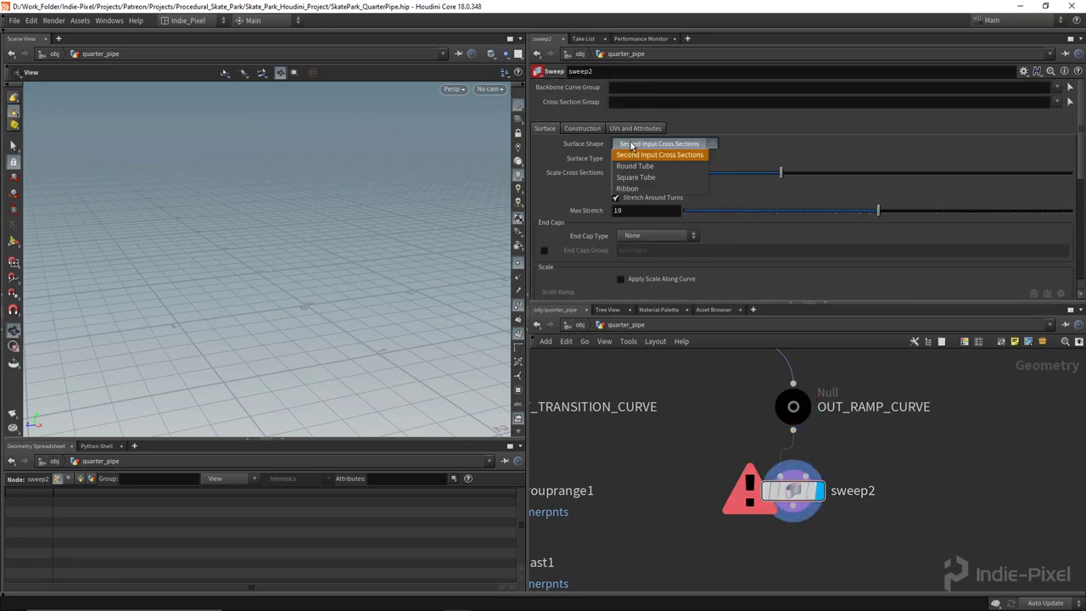
{"action": "left_click", "coordinate": [647, 190]}
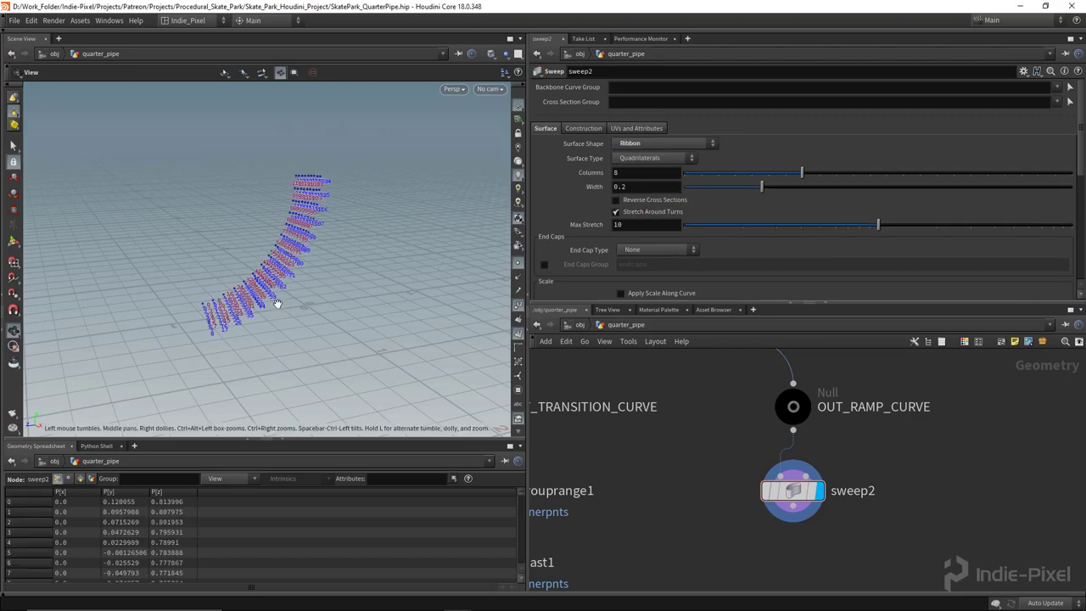
{"action": "left_click_drag", "start_coordinate": [306, 280], "coordinate": [257, 286]}
{"action": "right_click_drag", "start_coordinate": [229, 283], "coordinate": [205, 190]}
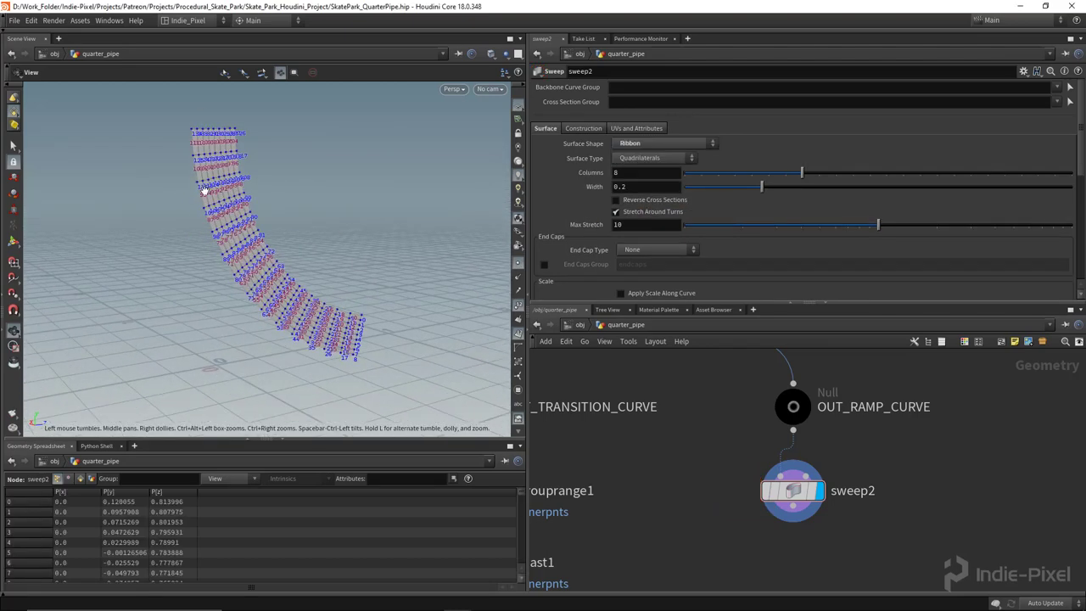
{"action": "left_click_drag", "start_coordinate": [367, 361], "coordinate": [335, 365]}
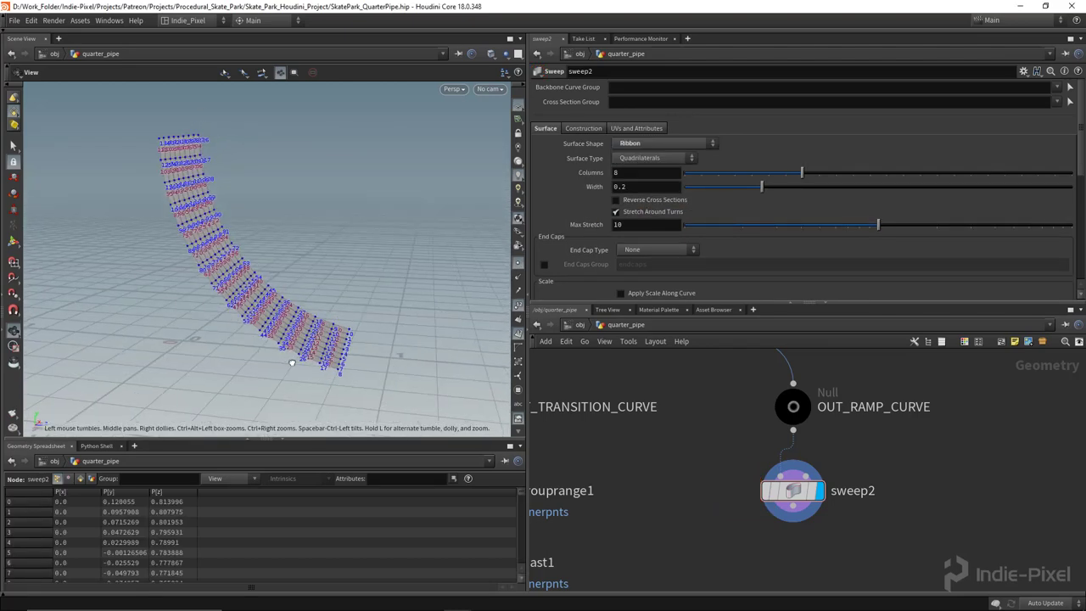
Step: Set the ramp sweep's target up vector to Y Axis
{"action": "left_click", "coordinate": [585, 129]}
{"action": "scroll", "coordinate": [586, 161], "scroll_direction": "down", "scroll_amount": 2}
{"action": "left_click", "coordinate": [644, 192]}
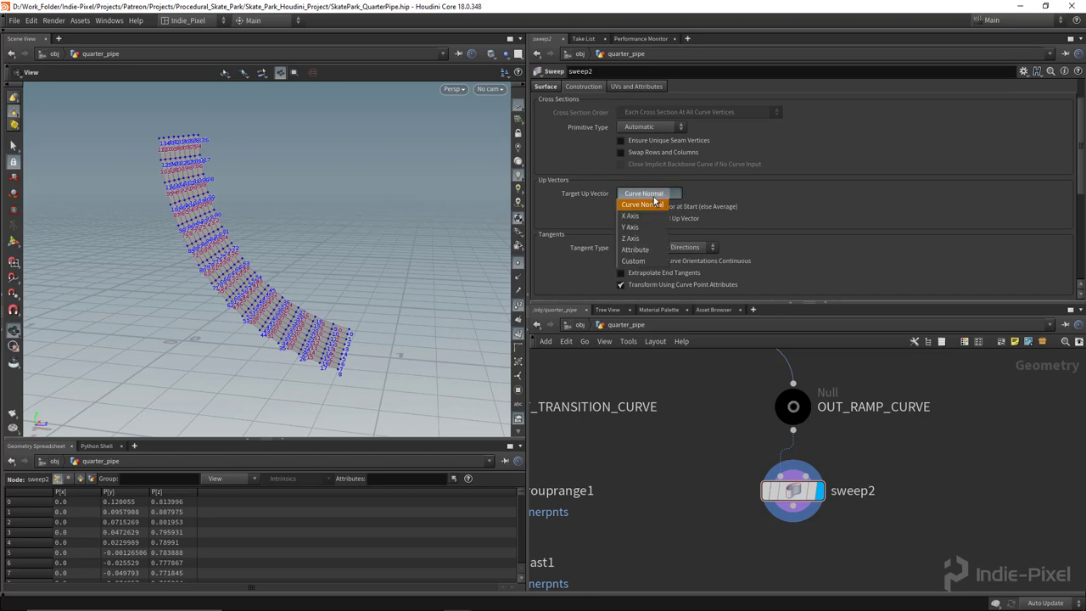
{"action": "left_click", "coordinate": [649, 226]}
{"action": "left_click_drag", "start_coordinate": [323, 293], "coordinate": [208, 303]}
Step: Set the ramp sweep's ribbon width to 1
{"action": "left_click", "coordinate": [546, 87]}
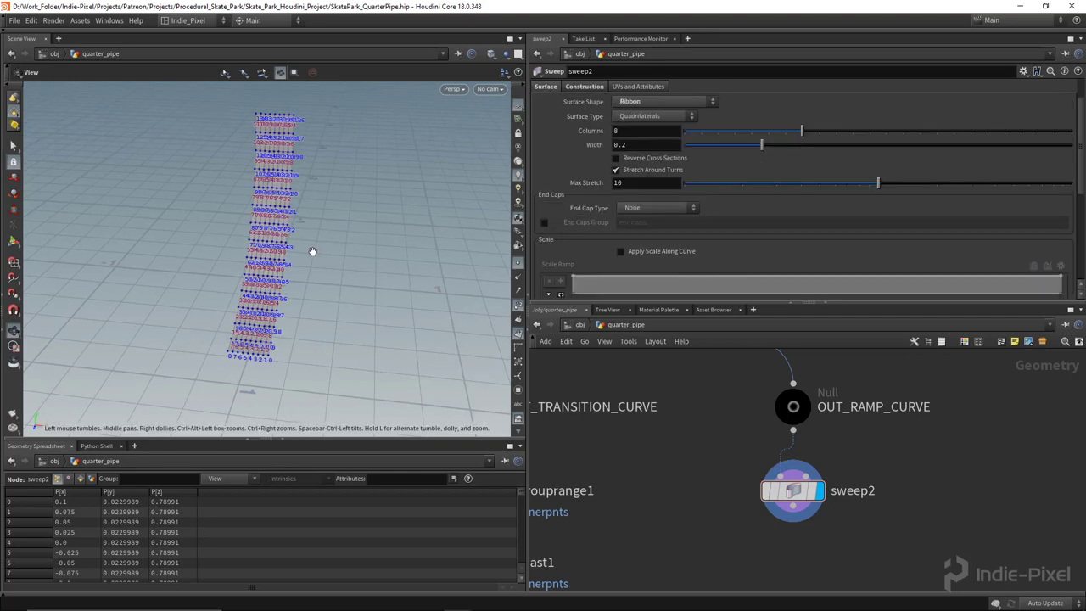
{"action": "left_click_drag", "start_coordinate": [313, 250], "coordinate": [212, 272]}
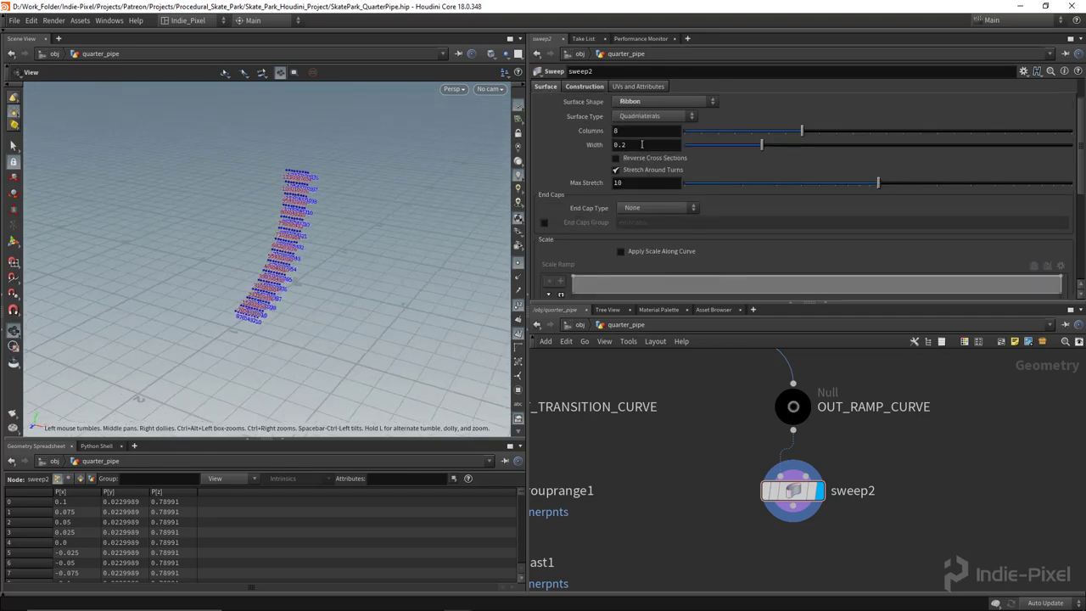
{"action": "left_click_drag", "start_coordinate": [770, 144], "coordinate": [1071, 145]}
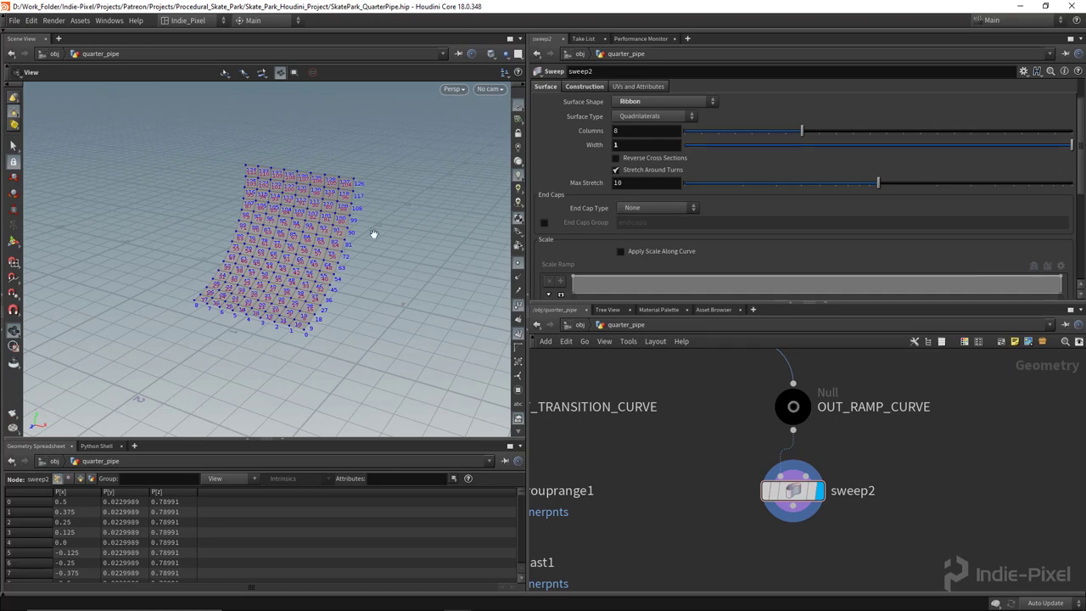
{"action": "mouse_move", "coordinate": [374, 233]}
{"action": "left_mouse_down"}
{"action": "mouse_move", "coordinate": [279, 230]}
{"action": "mouse_move", "coordinate": [369, 213]}
{"action": "mouse_move", "coordinate": [368, 223]}
{"action": "left_mouse_up"}
{"action": "scroll", "coordinate": [631, 429], "scroll_direction": "down", "scroll_amount": 3}
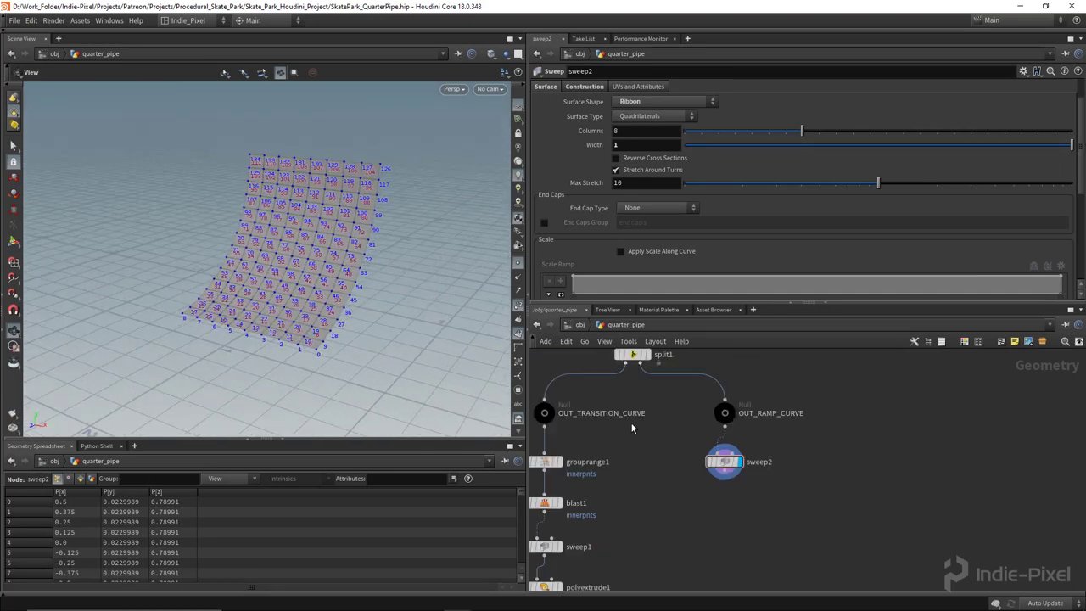
Step: Select the sweep1 node in the transition branch and examine its UV settings
{"action": "scroll", "coordinate": [665, 469], "scroll_direction": "down", "scroll_amount": 3}
{"action": "middle_click_drag", "start_coordinate": [664, 469], "coordinate": [748, 410]}
{"action": "scroll", "coordinate": [752, 410], "scroll_direction": "up", "scroll_amount": 3}
{"action": "left_click_drag", "start_coordinate": [771, 441], "coordinate": [889, 378]}
{"action": "middle_click_drag", "start_coordinate": [700, 510], "coordinate": [739, 447]}
{"action": "scroll", "coordinate": [739, 446], "scroll_direction": "up", "scroll_amount": 2}
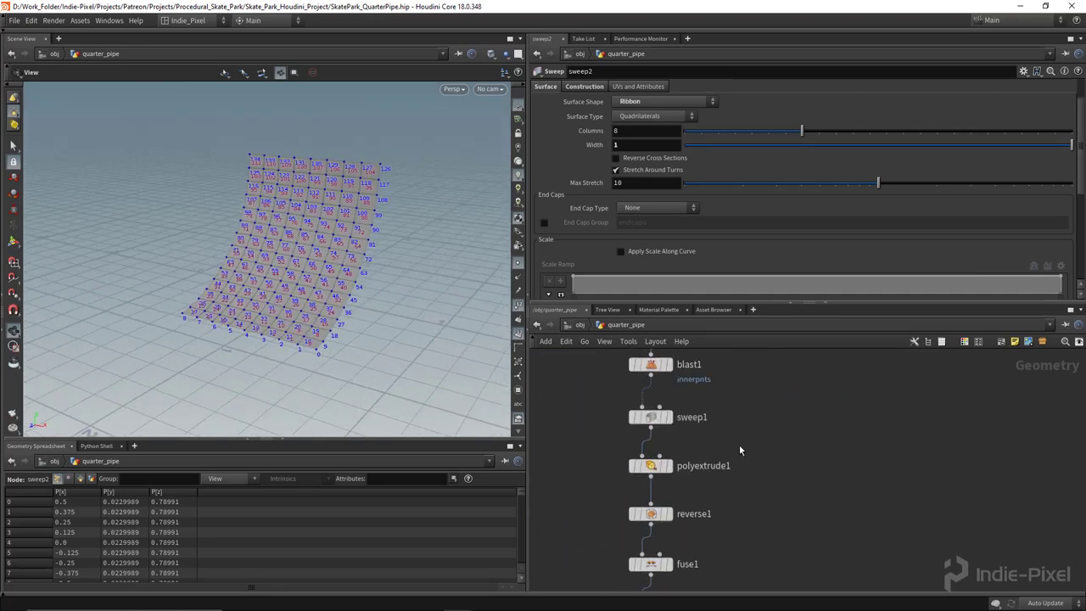
{"action": "left_click_drag", "start_coordinate": [739, 450], "coordinate": [577, 388]}
{"action": "middle_click_drag", "start_coordinate": [751, 404], "coordinate": [719, 481]}
{"action": "middle_click_drag", "start_coordinate": [717, 438], "coordinate": [717, 446]}
Step: Open the quarter_pipe asset's type properties and add a Separator after the Arc Angles End parameter
{"action": "right_click", "coordinate": [606, 327]}
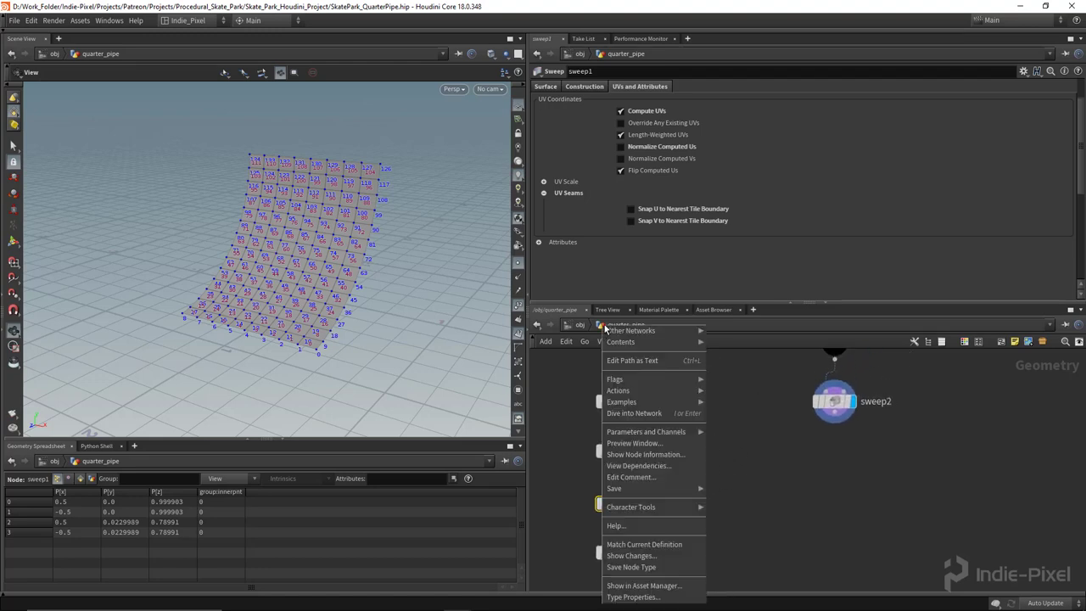
{"action": "left_click", "coordinate": [635, 597]}
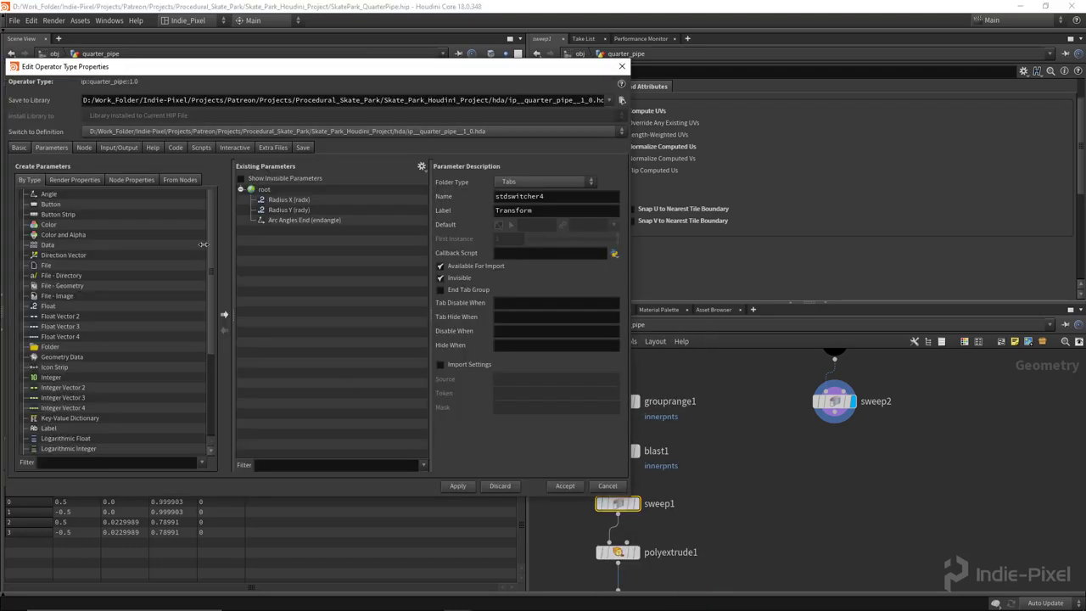
{"action": "scroll", "coordinate": [89, 364], "scroll_direction": "down", "scroll_amount": 4}
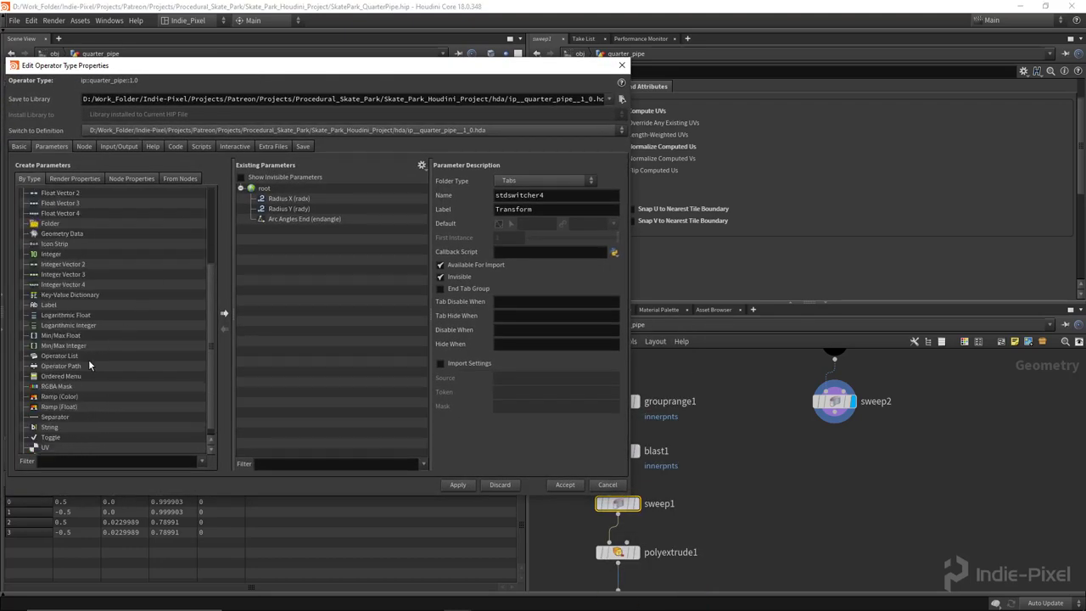
{"action": "left_click_drag", "start_coordinate": [347, 242], "coordinate": [343, 238]}
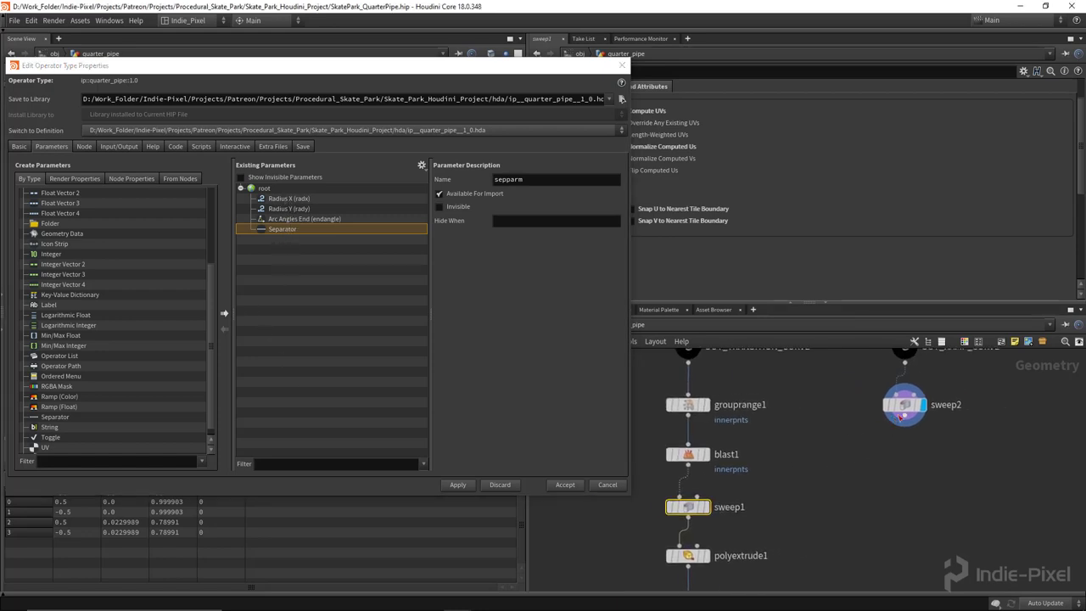
Step: Promote the Width and Columns parameters of sweep2 to the asset's parameter list, placing them below the Separator
{"action": "left_click", "coordinate": [904, 404]}
{"action": "left_click_drag", "start_coordinate": [488, 75], "coordinate": [391, 70]}
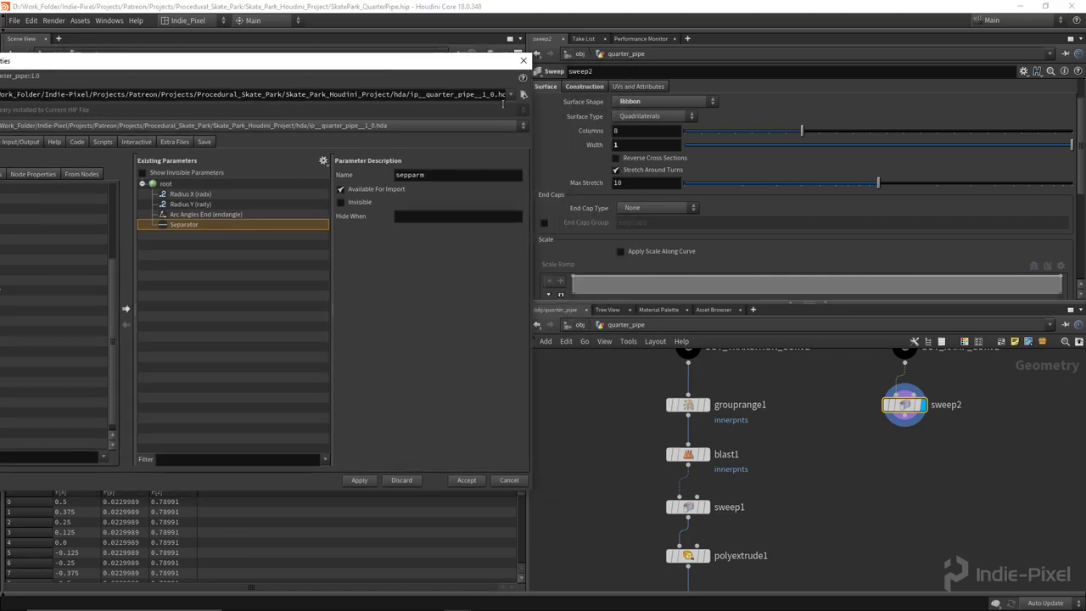
{"action": "left_click_drag", "start_coordinate": [592, 144], "coordinate": [183, 244]}
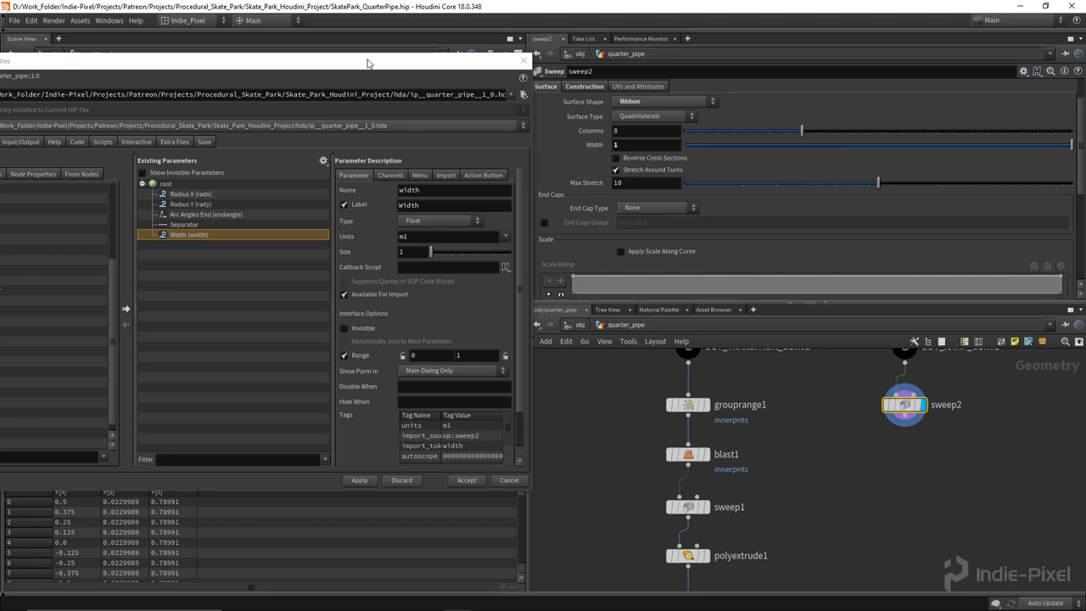
{"action": "left_click_drag", "start_coordinate": [367, 62], "coordinate": [416, 216]}
{"action": "left_click_drag", "start_coordinate": [591, 131], "coordinate": [244, 407]}
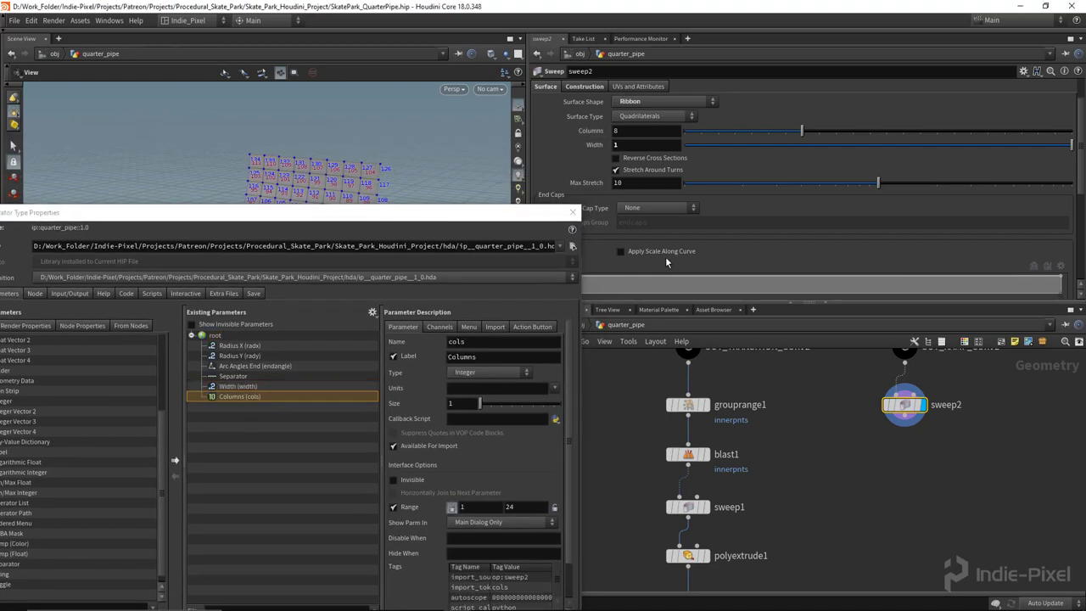
Step: Set the columns of sweep2 to 3 and make 3 the default of the asset's Columns parameter
{"action": "left_click_drag", "start_coordinate": [735, 131], "coordinate": [720, 132]}
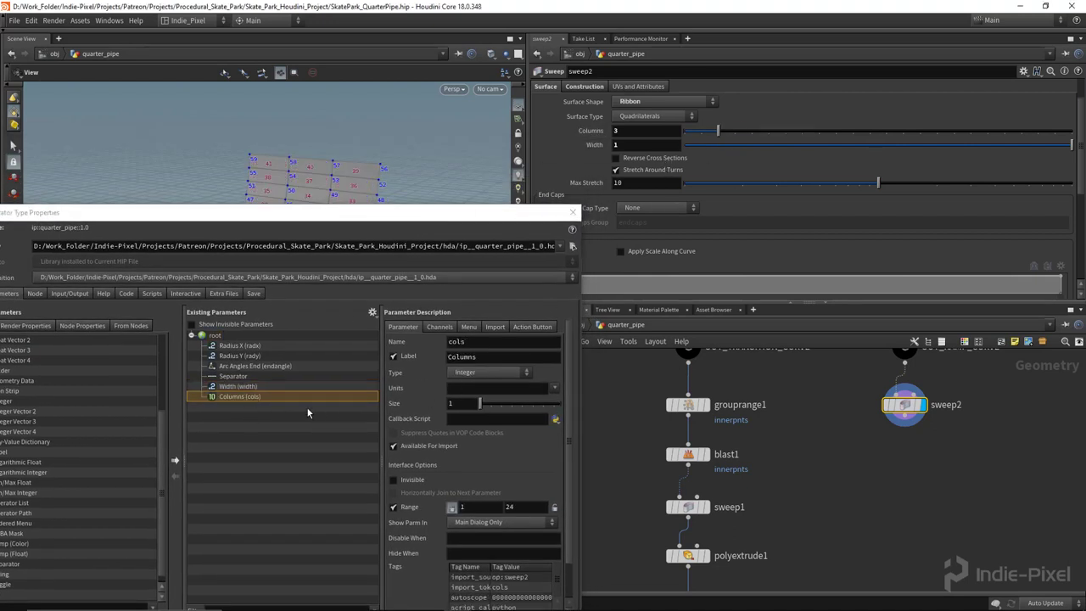
{"action": "left_click", "coordinate": [439, 327]}
{"action": "key", "text": "Return"}
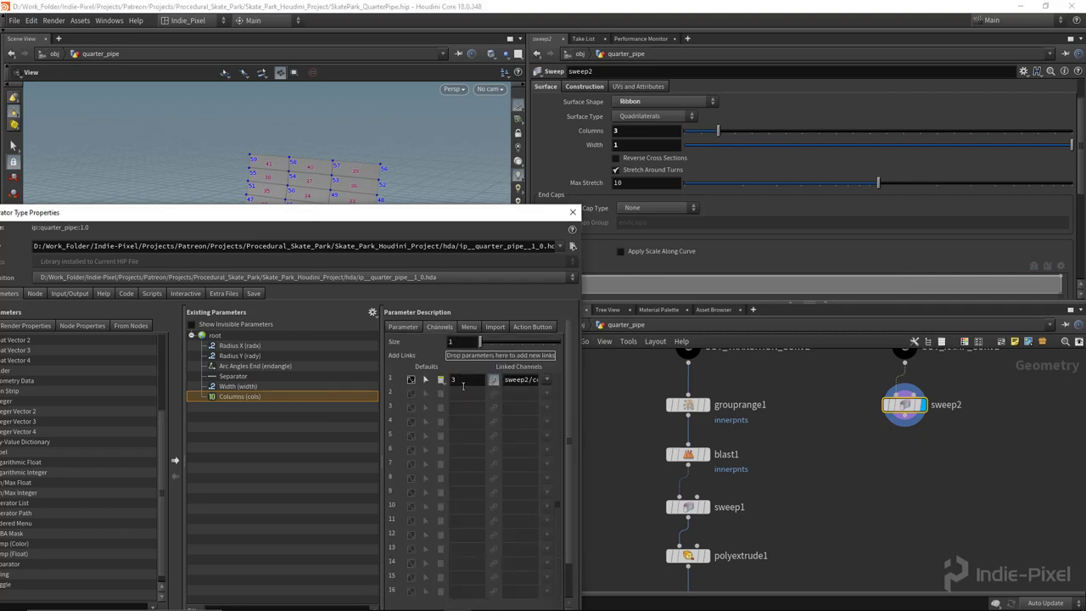
{"action": "left_click", "coordinate": [405, 326]}
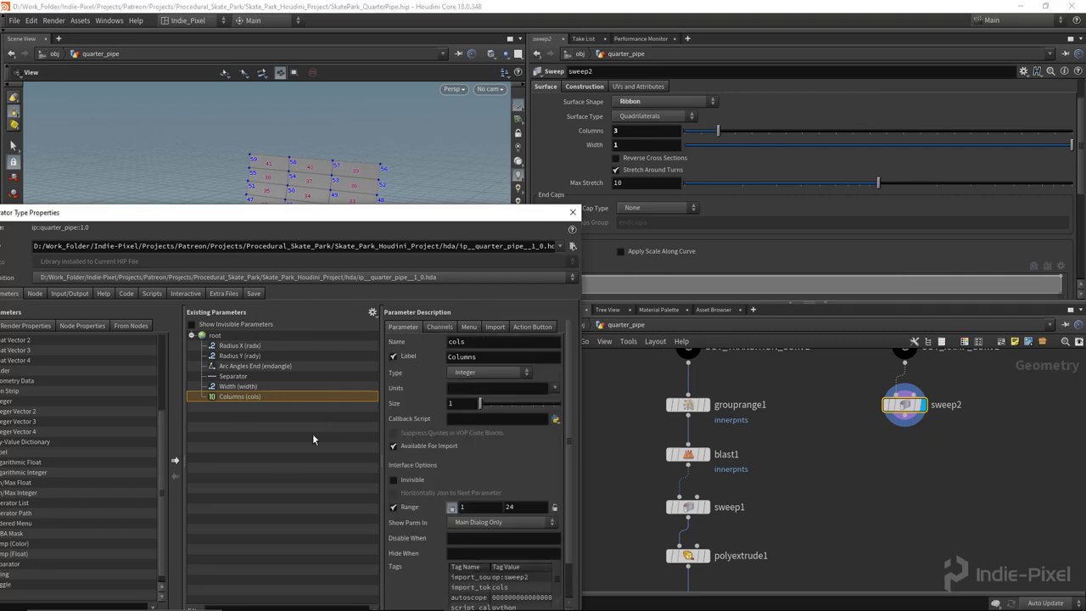
Step: Set the asset's Width parameter range to .5 through 10 and lock both limits
{"action": "left_click", "coordinate": [228, 387]}
{"action": "left_click_drag", "start_coordinate": [382, 214], "coordinate": [401, 91]}
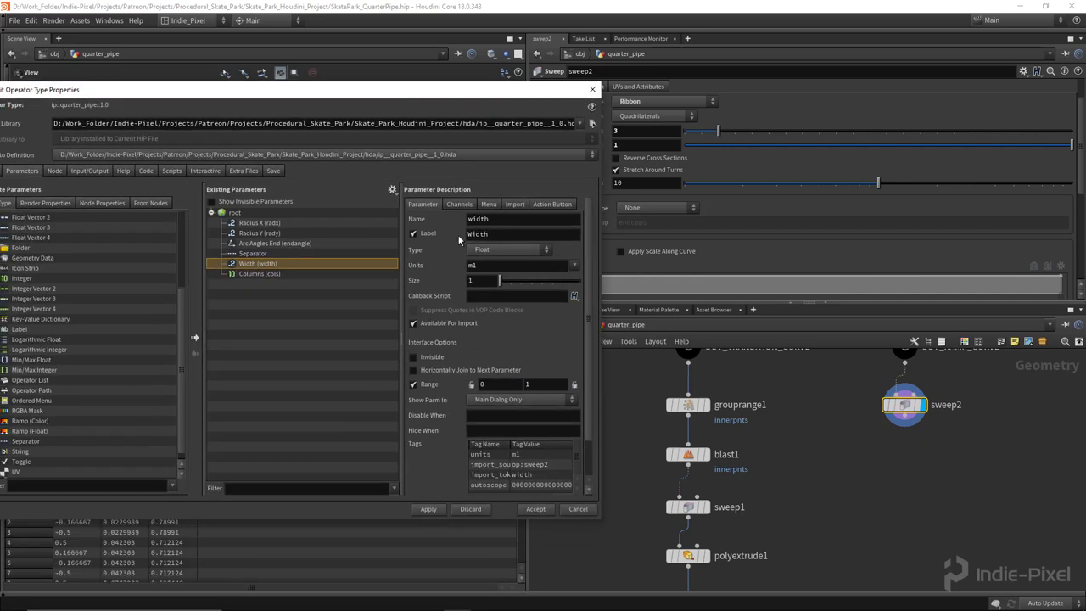
{"action": "double_click", "coordinate": [491, 384]}
{"action": "type", "text": ".5"}
{"action": "key", "text": "Return"}
{"action": "left_click", "coordinate": [472, 385]}
{"action": "double_click", "coordinate": [539, 383]}
{"action": "key", "text": "Return"}
{"action": "left_click", "coordinate": [572, 385]}
{"action": "left_click_drag", "start_coordinate": [380, 83], "coordinate": [338, 63]}
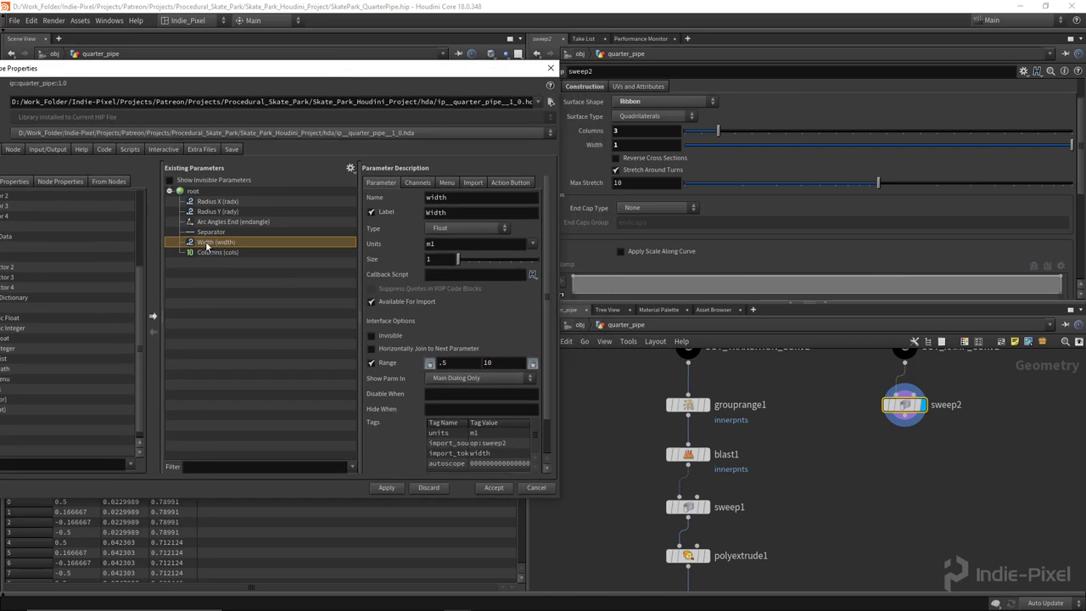
Step: Link the Width of sweep1 to the asset's width with the expression ch("../width") and check the node's info
{"action": "middle_click_drag", "start_coordinate": [805, 527], "coordinate": [831, 472]}
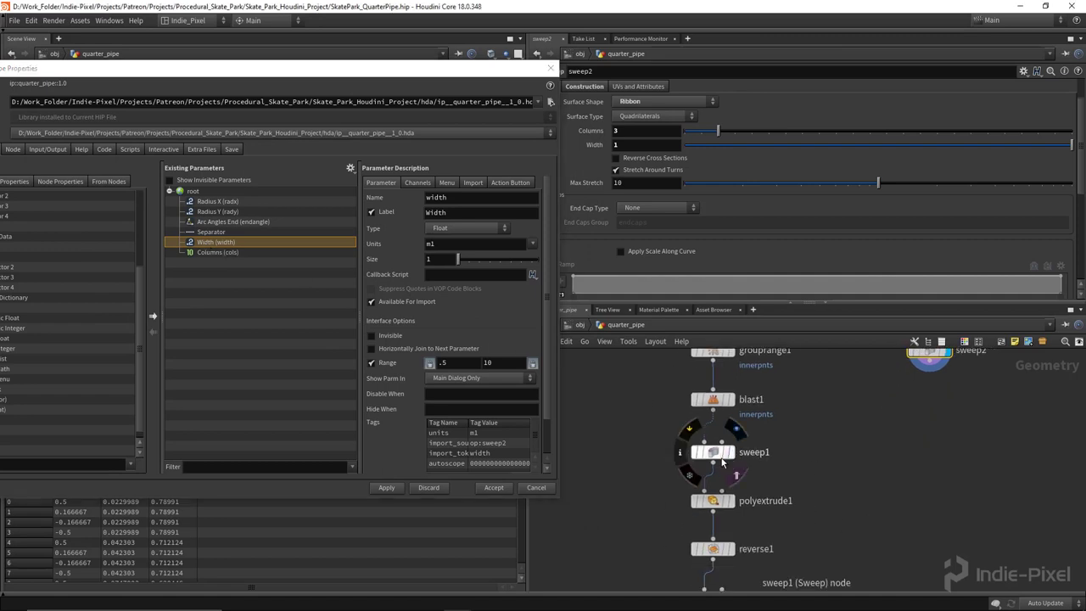
{"action": "left_click", "coordinate": [715, 453]}
{"action": "left_click_drag", "start_coordinate": [485, 77], "coordinate": [420, 74]}
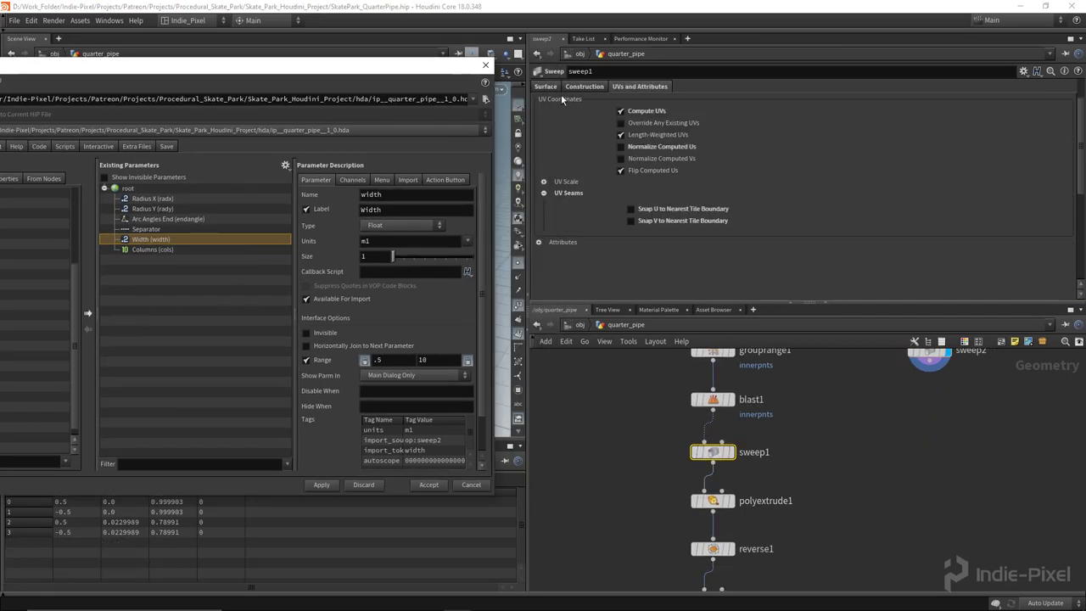
{"action": "left_click", "coordinate": [546, 86]}
{"action": "left_click", "coordinate": [647, 145]}
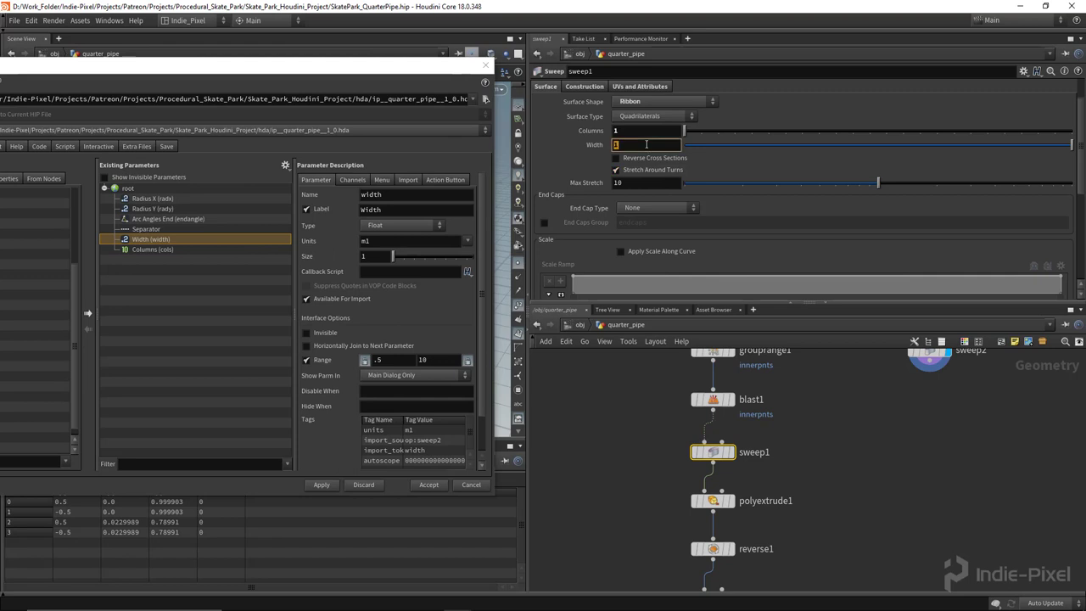
{"action": "type", "text": "ch()"}
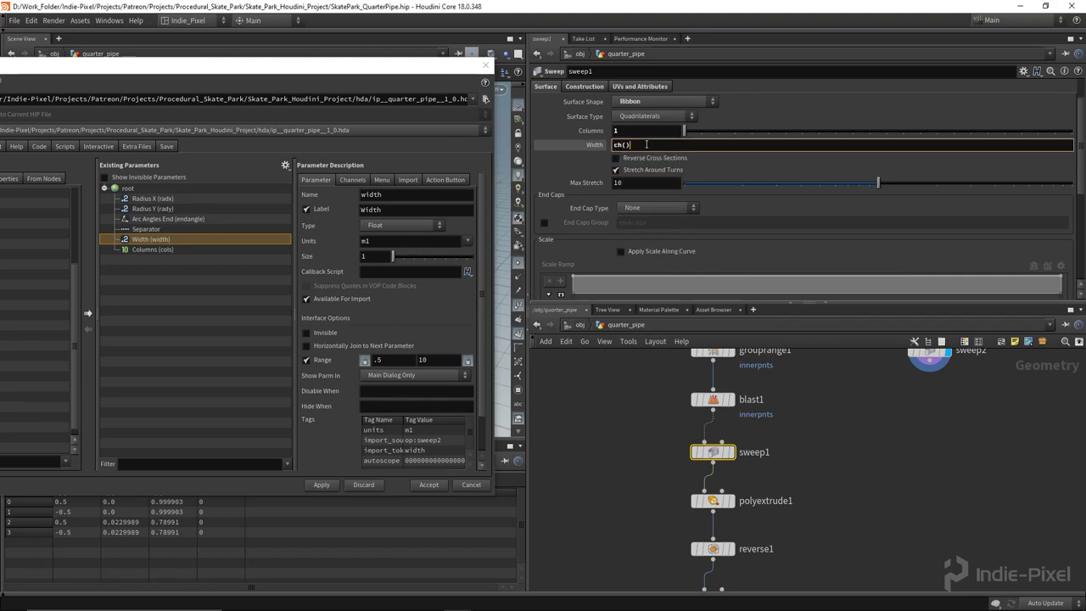
{"action": "type", "text": "\"../"}
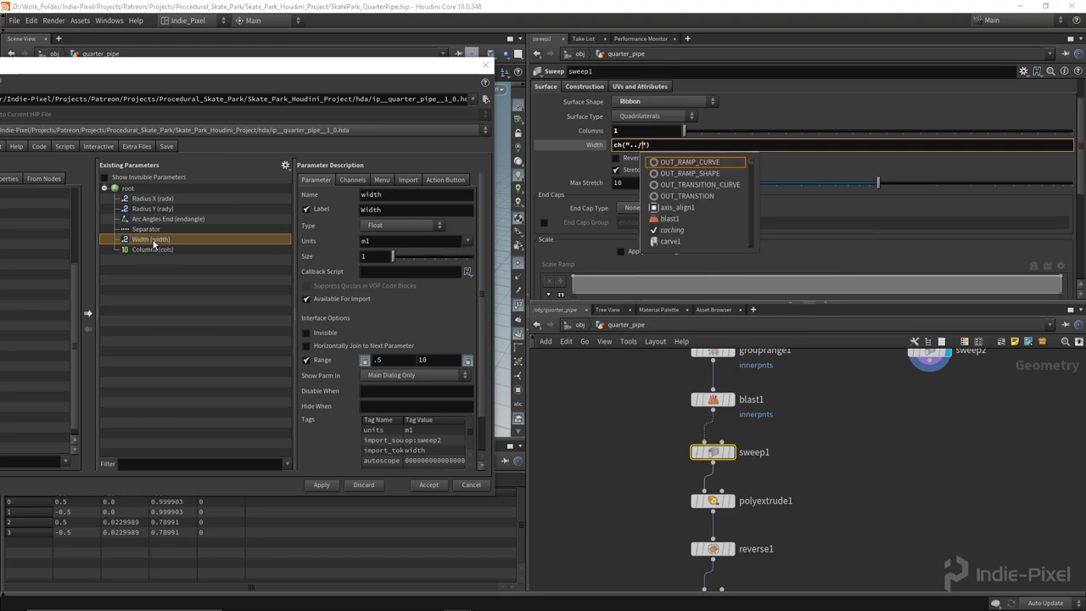
{"action": "left_click", "coordinate": [654, 144]}
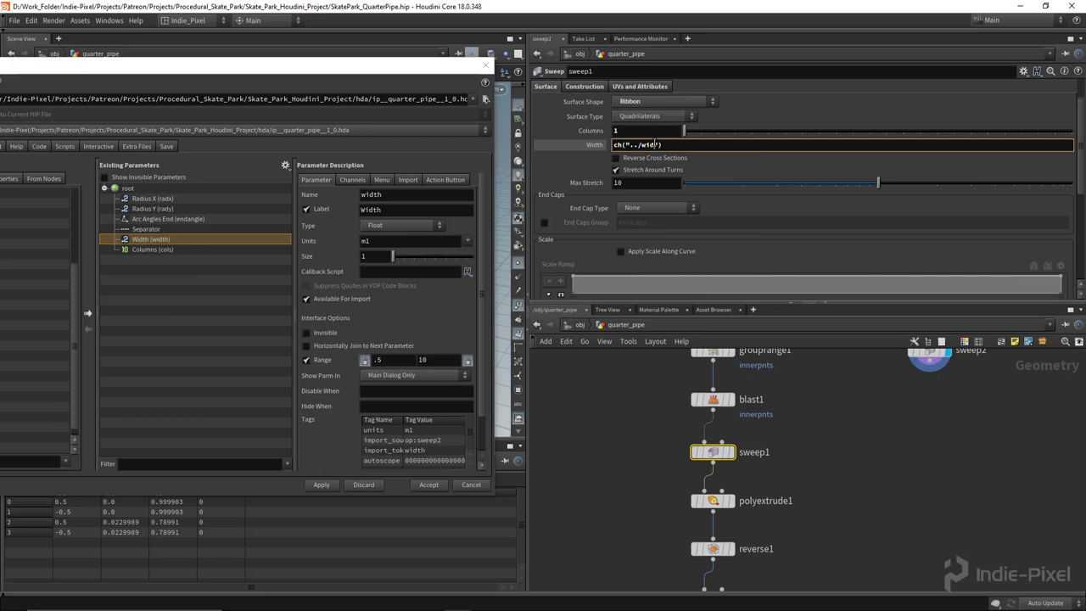
{"action": "type", "text": "width"}
{"action": "key", "text": "Return"}
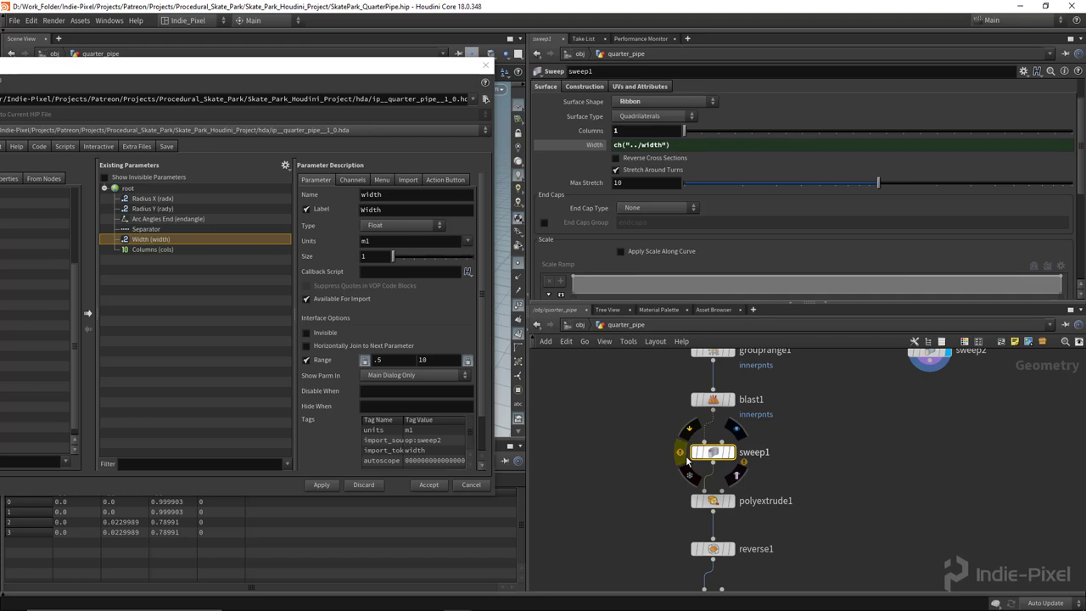
{"action": "left_click", "coordinate": [683, 458]}
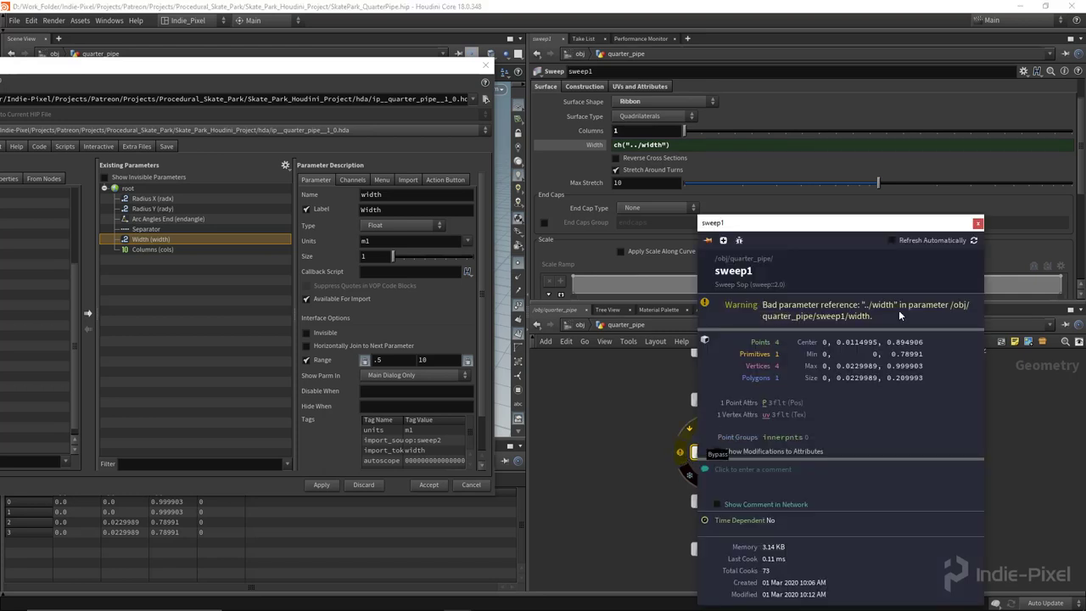
{"action": "left_click", "coordinate": [978, 223]}
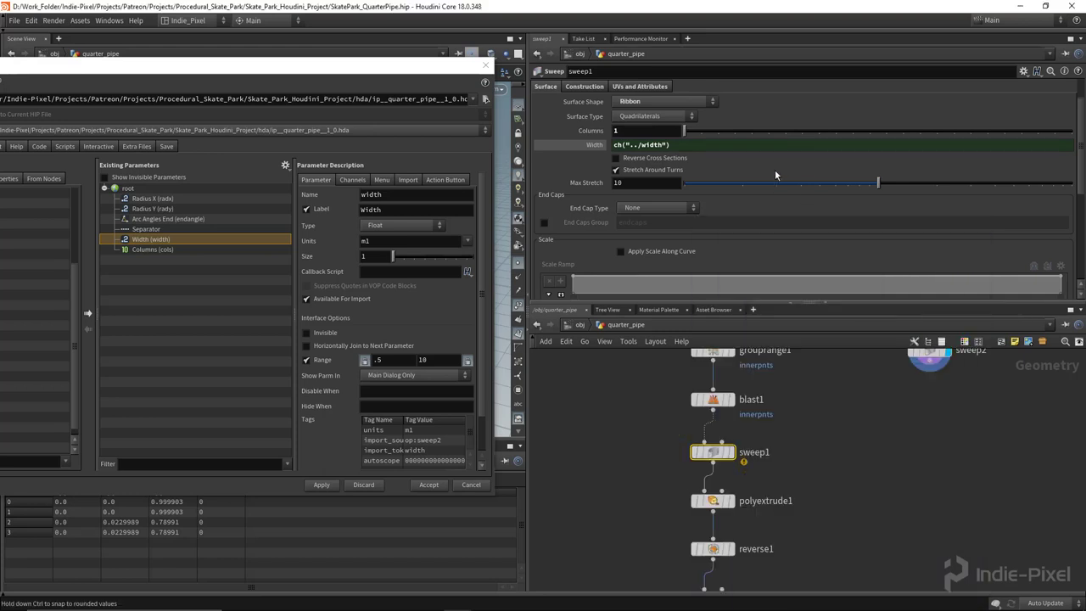
Step: Apply the pending asset parameter changes and re-enter the Width expression of sweep1 as ch("../width")
{"action": "left_click", "coordinate": [714, 132]}
{"action": "key", "text": "ctrl+z"}
{"action": "left_click", "coordinate": [726, 146]}
{"action": "key", "text": "BackSpace"}
{"action": "key", "text": "BackSpace"}
{"action": "key", "text": "BackSpace"}
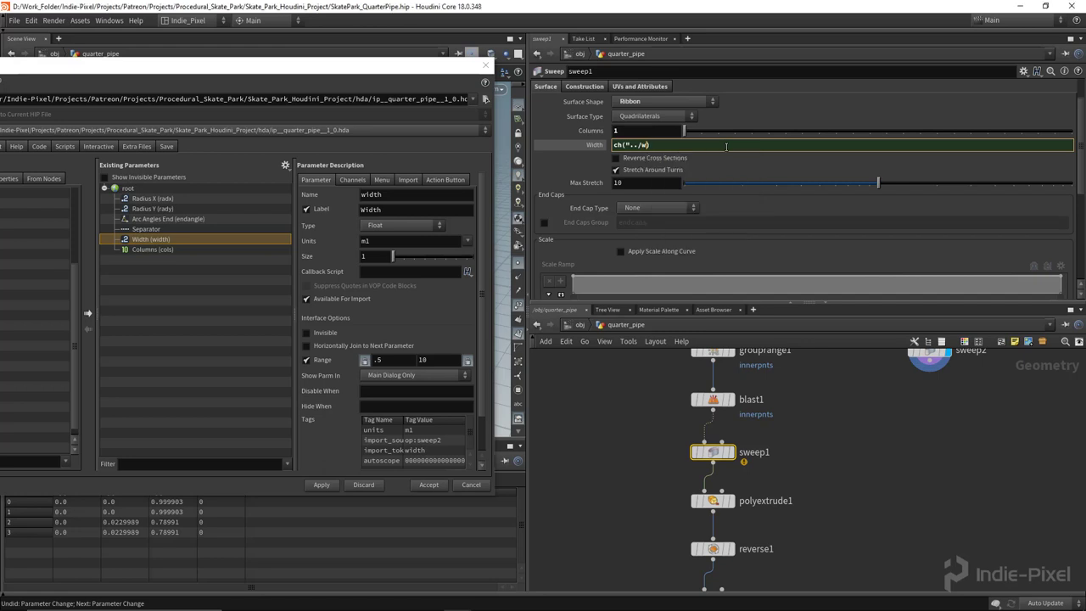
{"action": "key", "text": "BackSpace"}
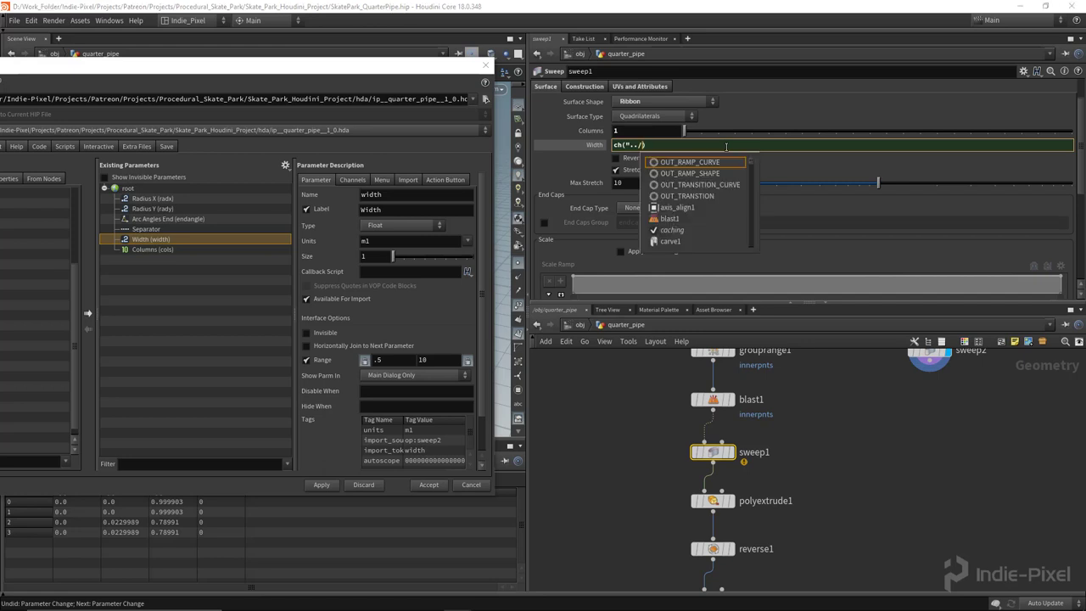
{"action": "left_click", "coordinate": [321, 485]}
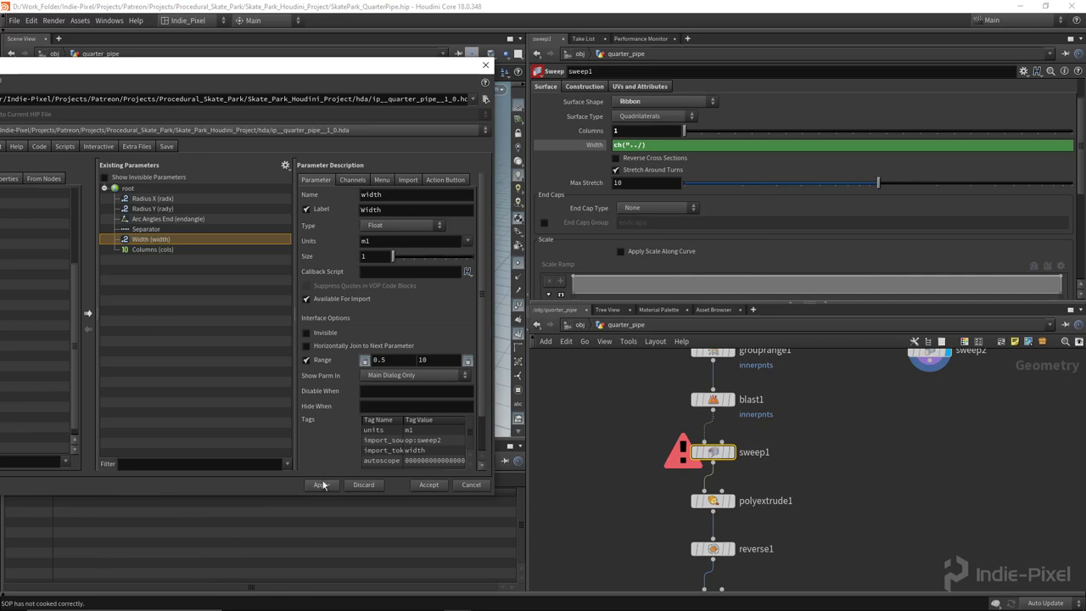
{"action": "left_click", "coordinate": [720, 146]}
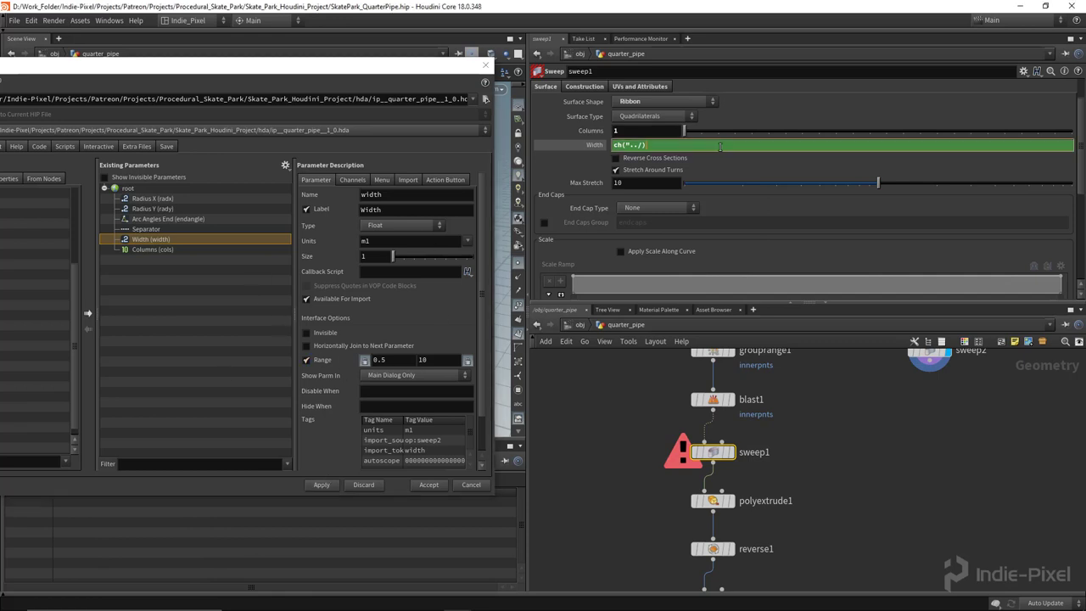
{"action": "type", "text": "wid"}
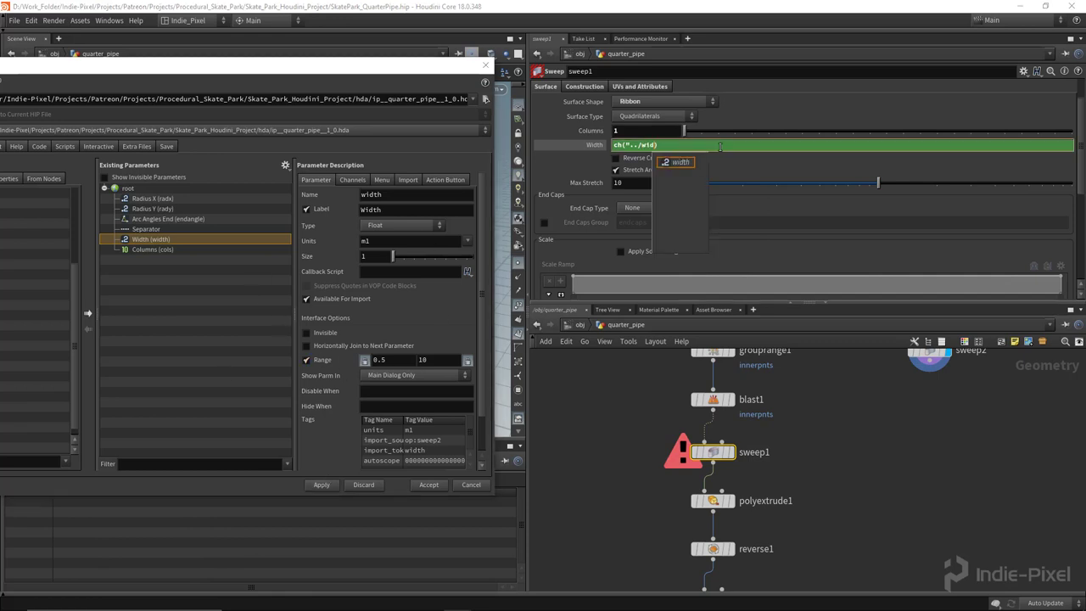
{"action": "key", "text": "Down"}
{"action": "key", "text": "Return"}
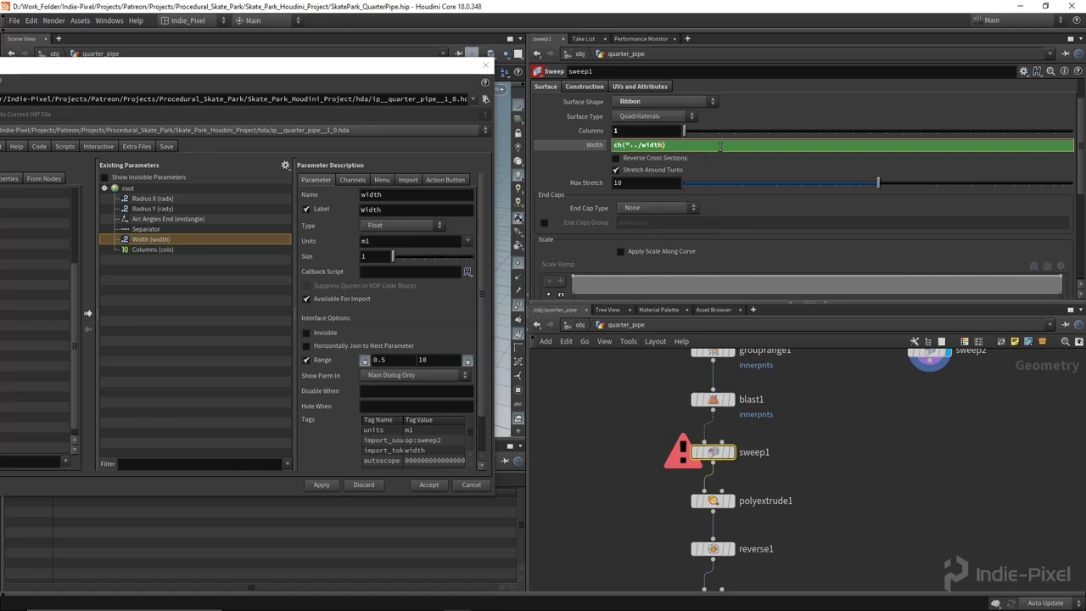
{"action": "key", "text": "Return"}
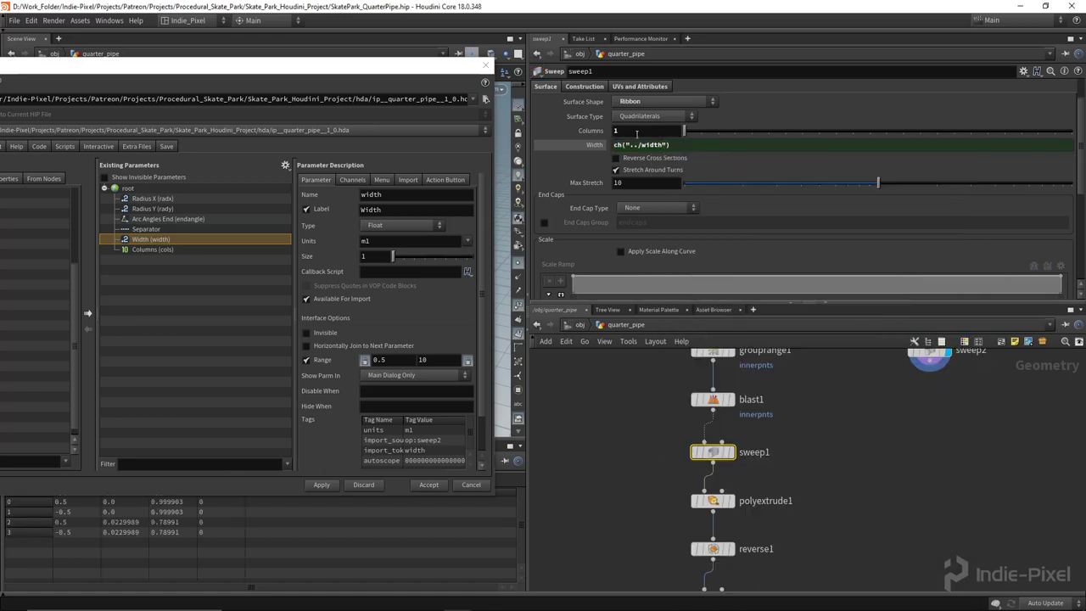
Step: Link the Columns of sweep1 to the asset with ch("../cols") and accept the asset's type properties
{"action": "left_click", "coordinate": [637, 131]}
{"action": "type", "text": "ch("}
{"action": "key", "text": "Left"}
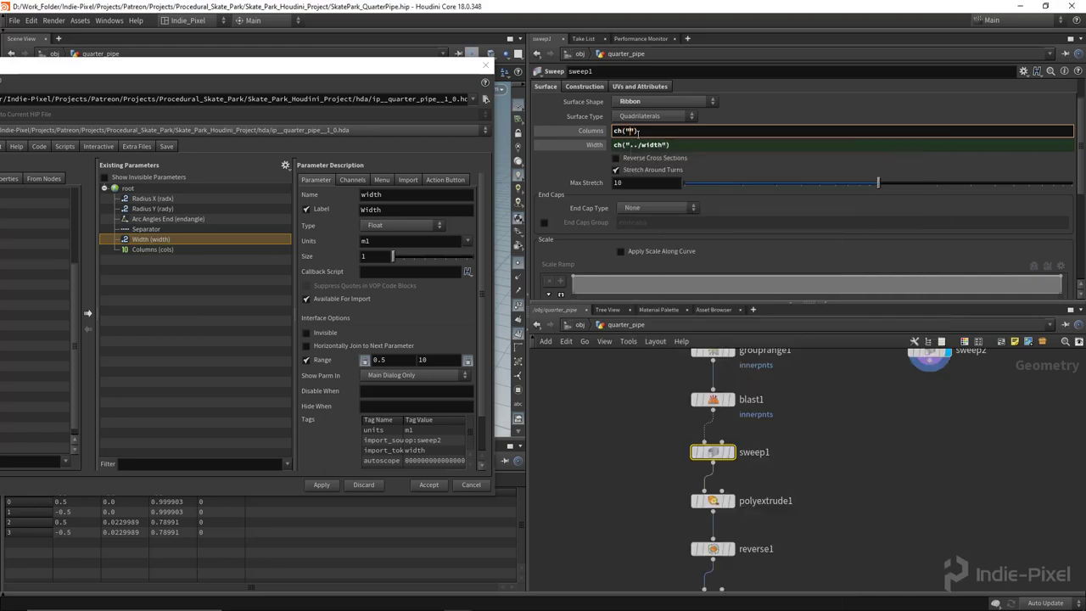
{"action": "type", "text": "/"}
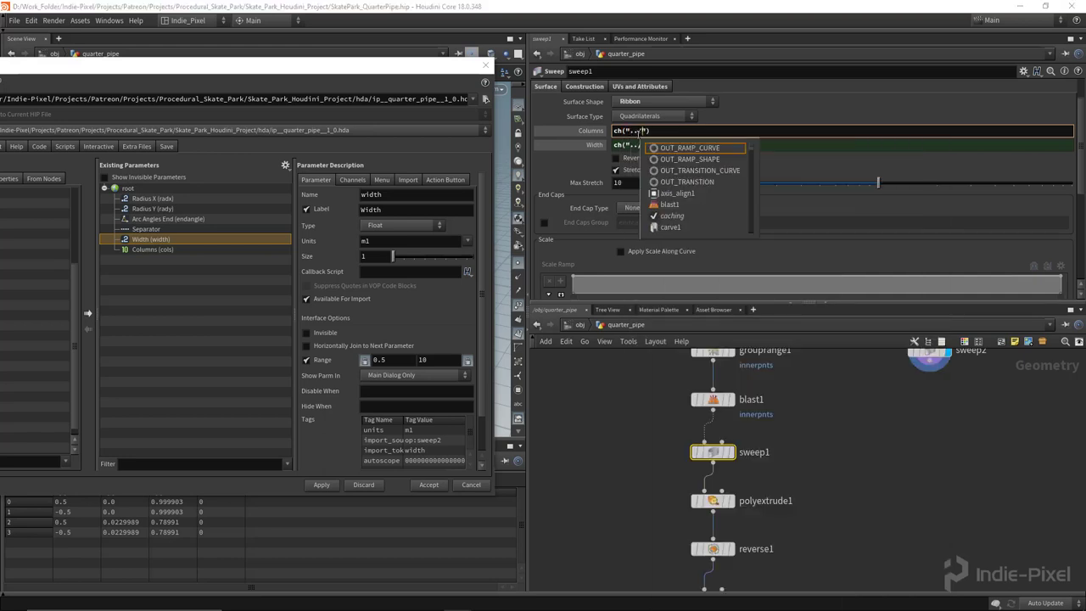
{"action": "type", "text": "cols"}
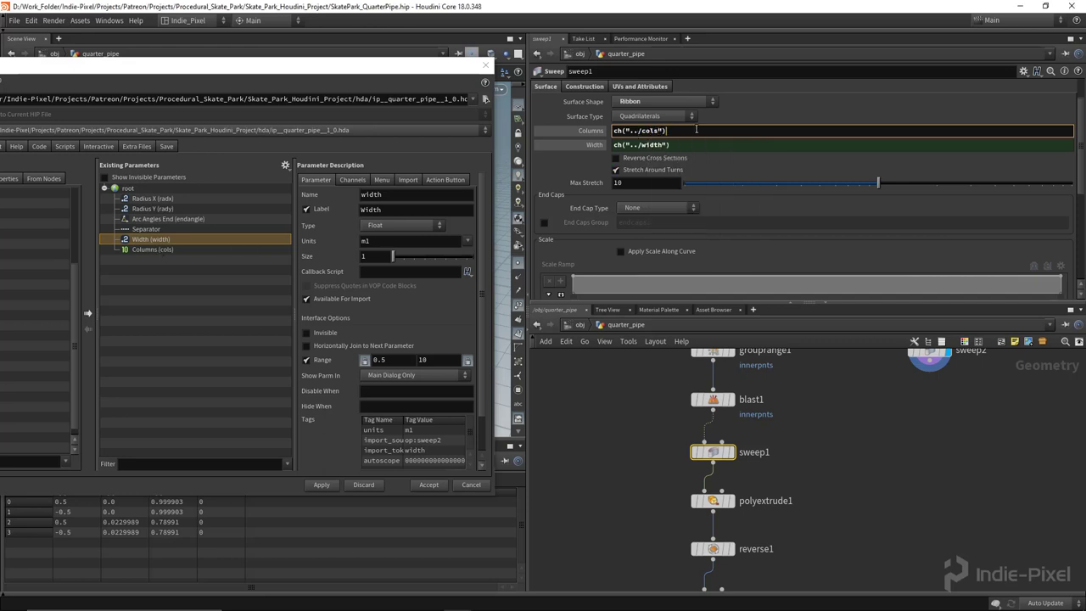
{"action": "key", "text": "Return"}
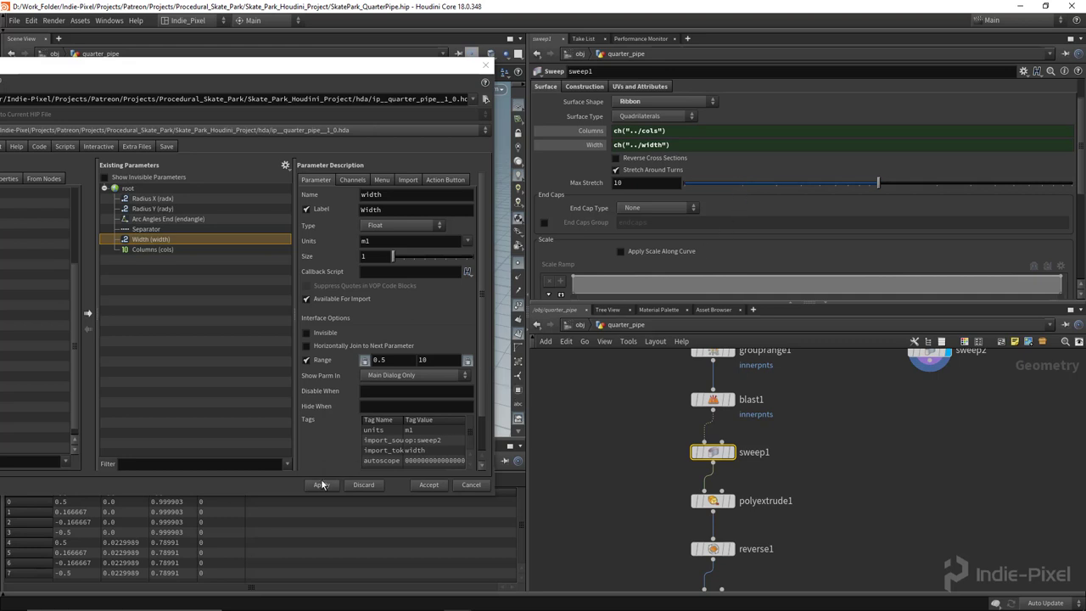
{"action": "left_click", "coordinate": [428, 485]}
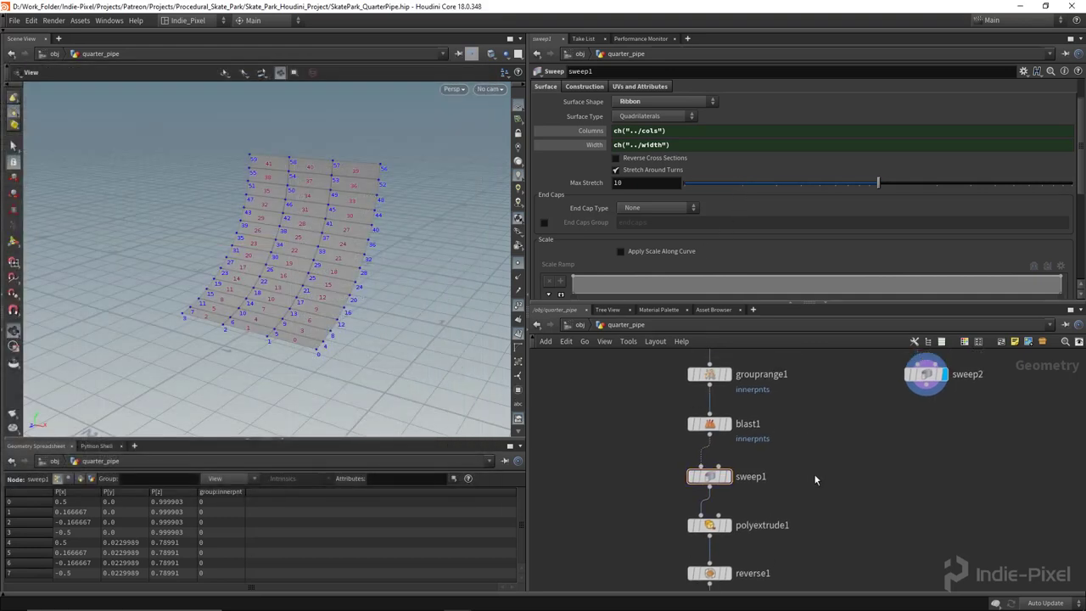
Step: Test the asset's Width control at object level with sweep1 displayed, and undo the change
{"action": "left_click", "coordinate": [725, 476]}
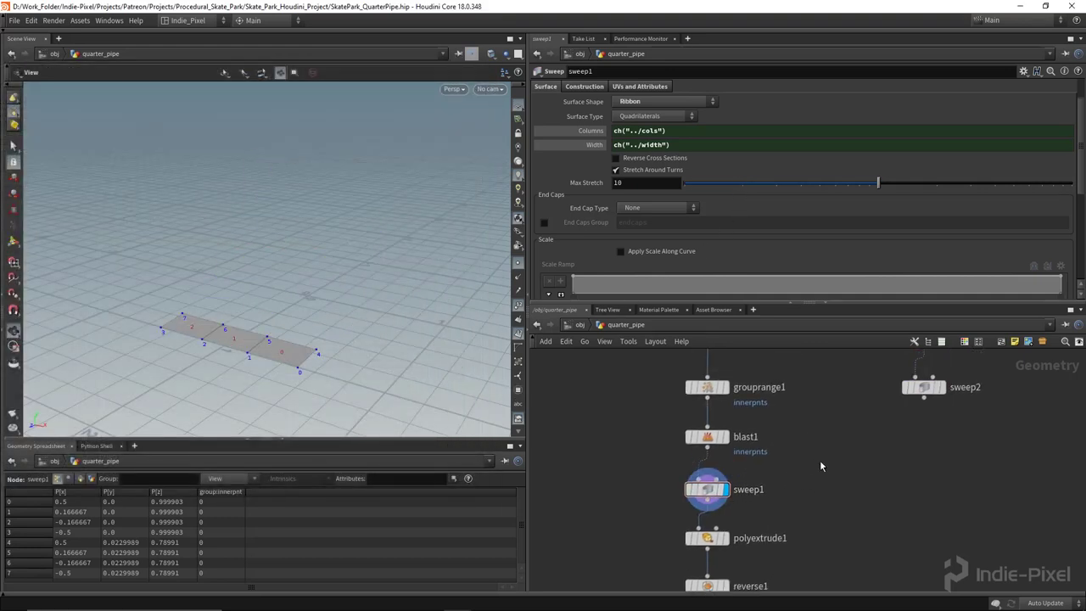
{"action": "key", "text": "u"}
{"action": "mouse_move", "coordinate": [703, 142]}
{"action": "left_mouse_down"}
{"action": "mouse_move", "coordinate": [733, 149]}
{"action": "mouse_move", "coordinate": [722, 142]}
{"action": "left_mouse_up"}
{"action": "key", "text": "ctrl+z"}
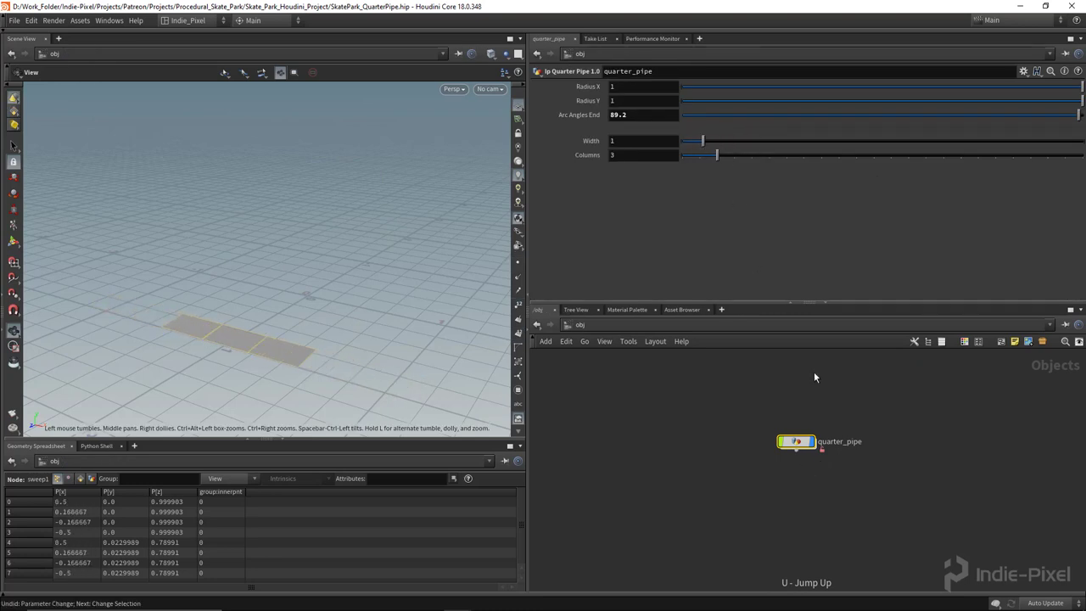
{"action": "double_click", "coordinate": [800, 443]}
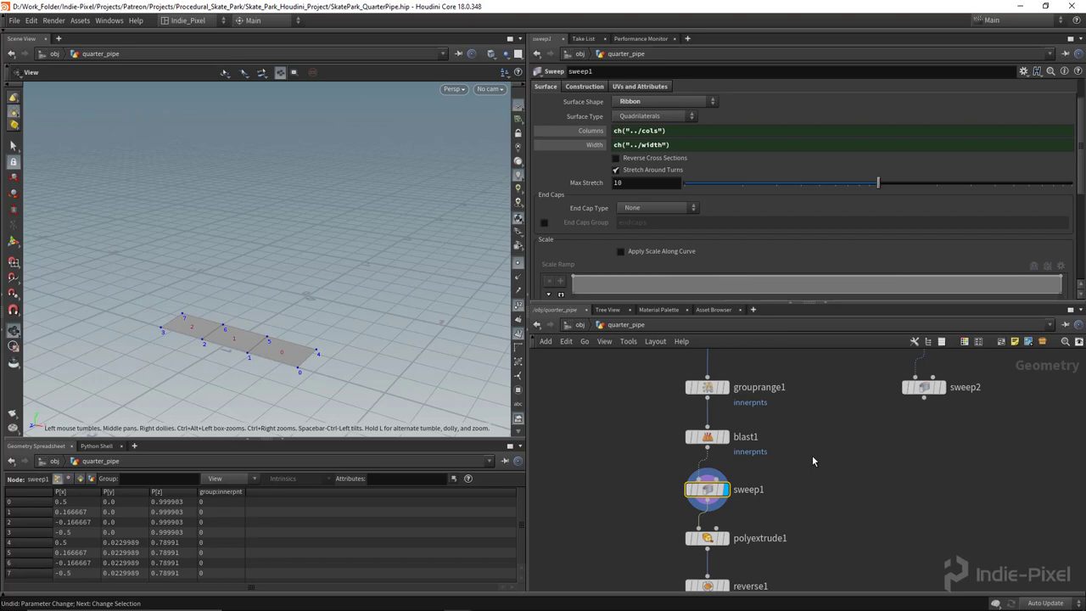
Step: Display sweep2, add a PolyExtrude node below it, and connect and display the new node
{"action": "left_click_drag", "start_coordinate": [848, 302], "coordinate": [828, 208]}
{"action": "middle_click_drag", "start_coordinate": [887, 365], "coordinate": [802, 341]}
{"action": "left_click", "coordinate": [859, 319]}
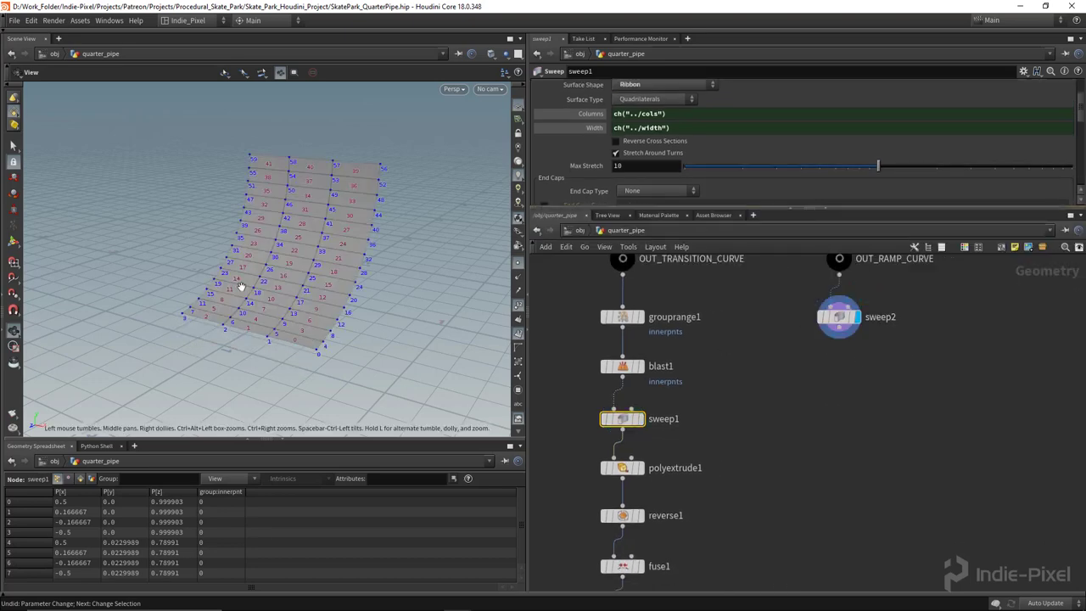
{"action": "left_click_drag", "start_coordinate": [243, 286], "coordinate": [256, 266]}
{"action": "middle_click_drag", "start_coordinate": [838, 359], "coordinate": [829, 362]}
{"action": "left_click", "coordinate": [792, 381]}
{"action": "key", "text": "Tab"}
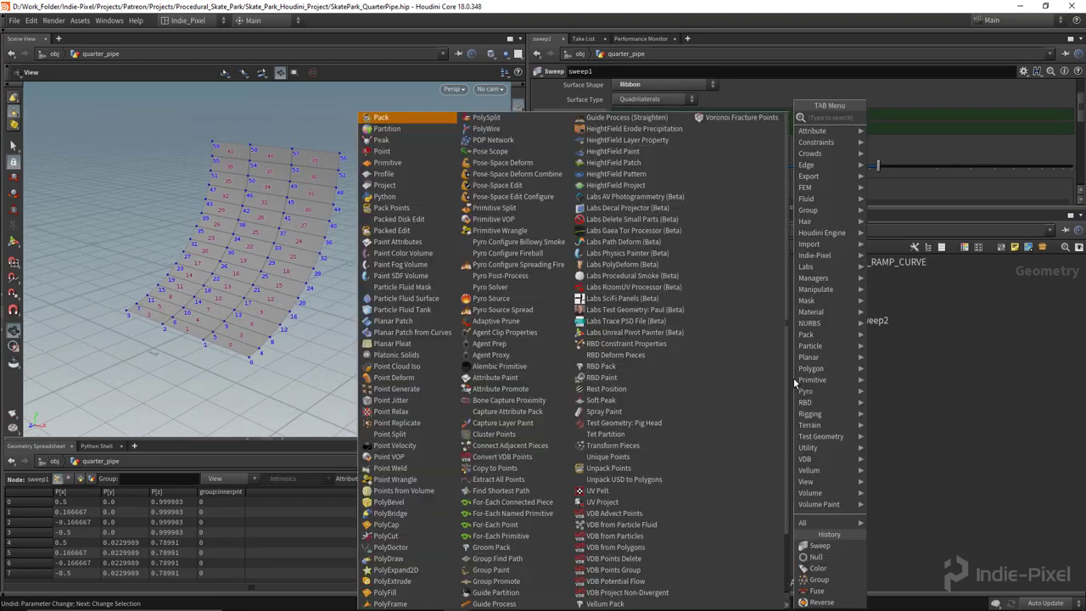
{"action": "type", "text": "poly"}
{"action": "left_click", "coordinate": [902, 200]}
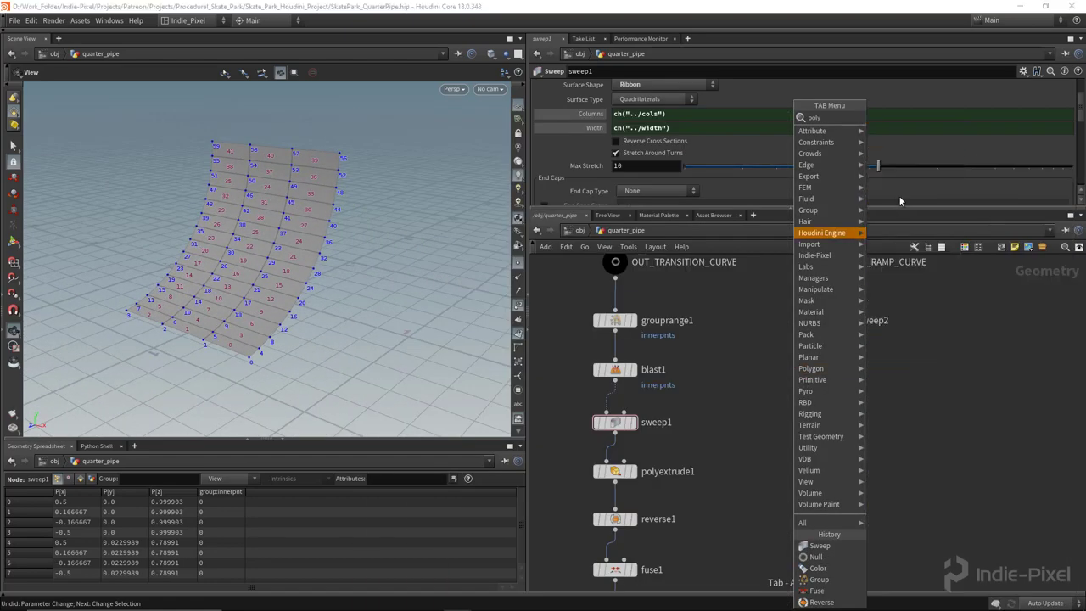
{"action": "left_click", "coordinate": [836, 376]}
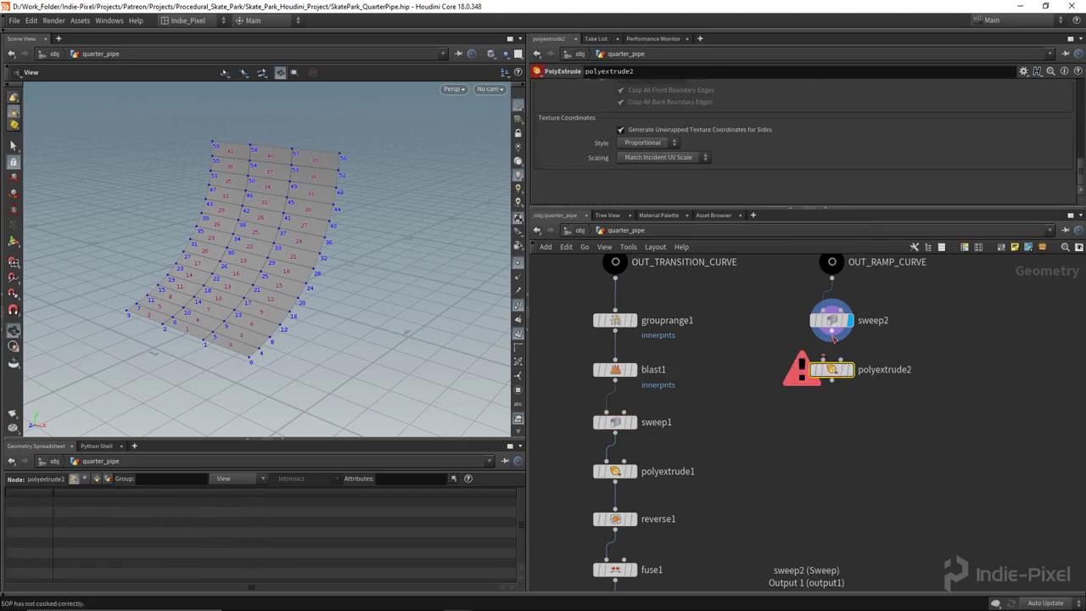
{"action": "left_click_drag", "start_coordinate": [238, 249], "coordinate": [286, 244]}
{"action": "left_click_drag", "start_coordinate": [853, 238], "coordinate": [851, 317]}
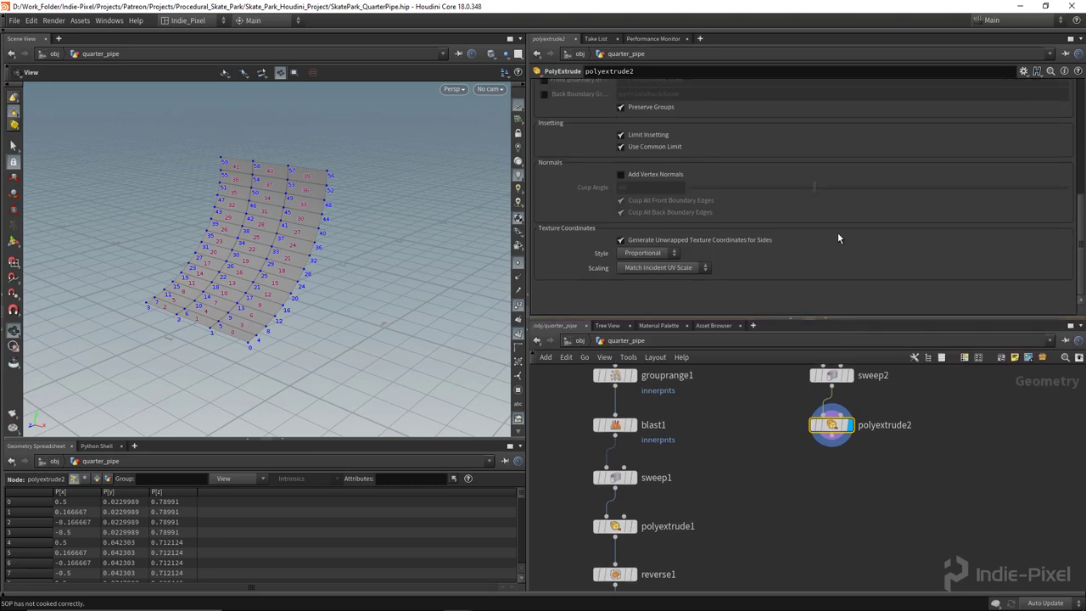
Step: Enable Transform Extruded Front on polyextrude2 and set its transform space to Global
{"action": "scroll", "coordinate": [835, 237], "scroll_direction": "up", "scroll_amount": 8}
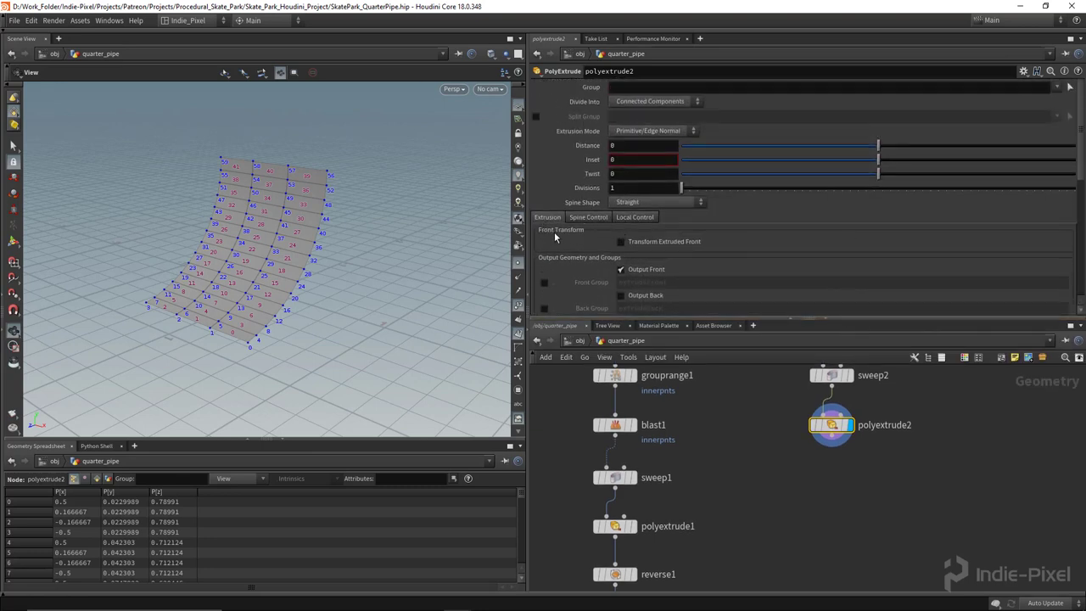
{"action": "left_click", "coordinate": [620, 241]}
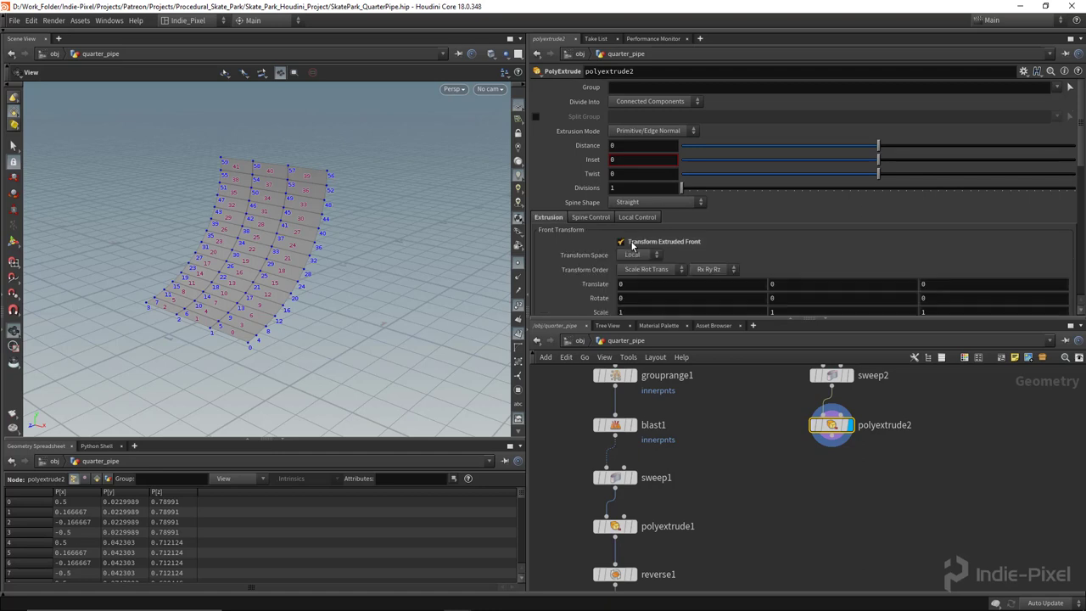
{"action": "scroll", "coordinate": [777, 225], "scroll_direction": "down", "scroll_amount": 3}
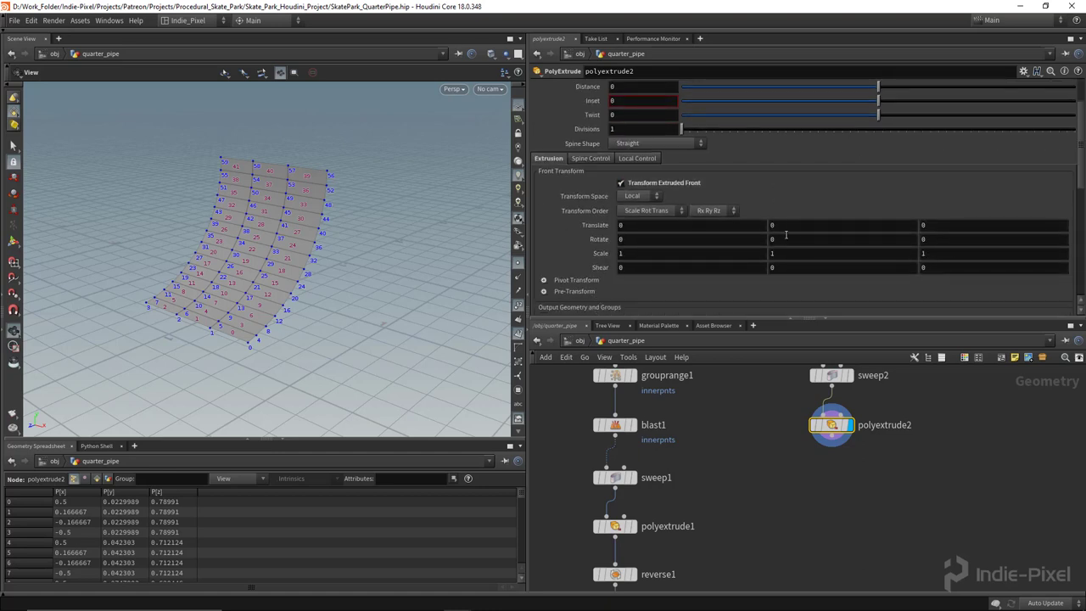
{"action": "left_click", "coordinate": [645, 194]}
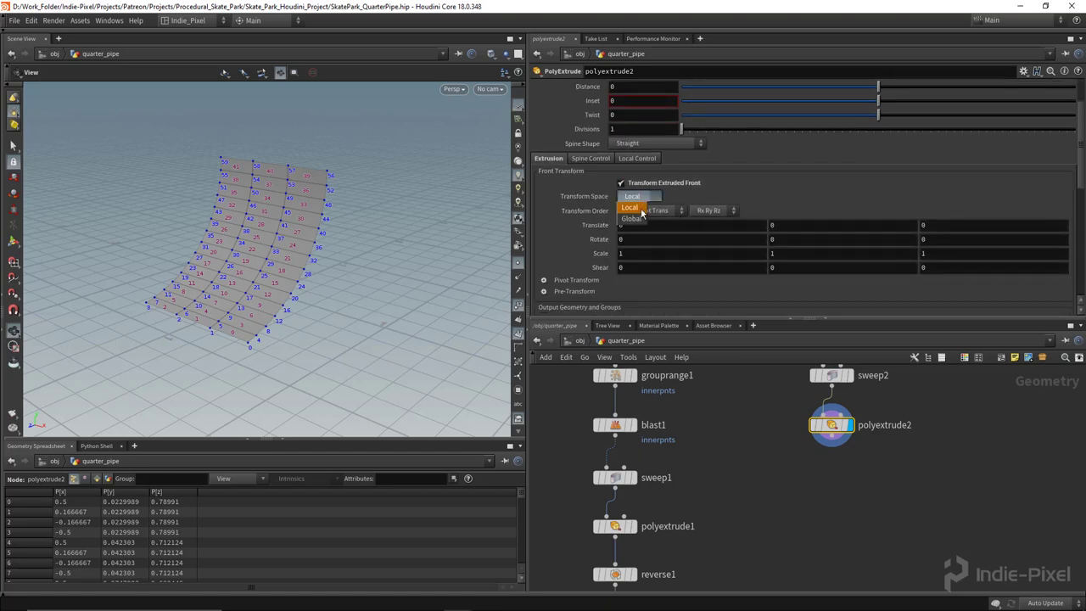
{"action": "left_click", "coordinate": [640, 221]}
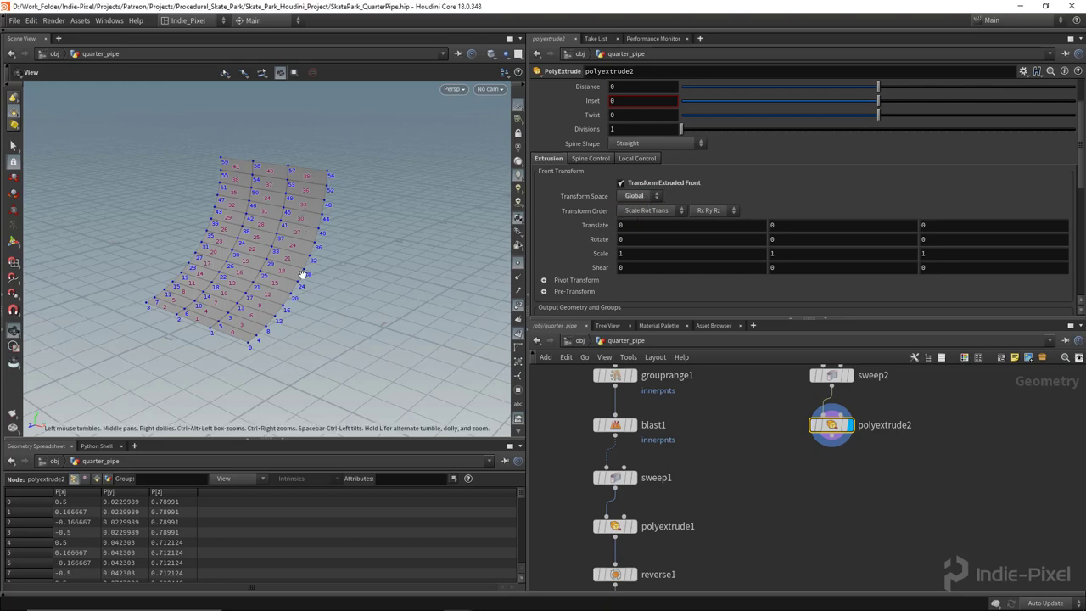
Step: Set the Y scale of the extruded front on polyextrude2 to 0 to flatten it
{"action": "left_click", "coordinate": [791, 254]}
{"action": "type", "text": "0"}
{"action": "key", "text": "Return"}
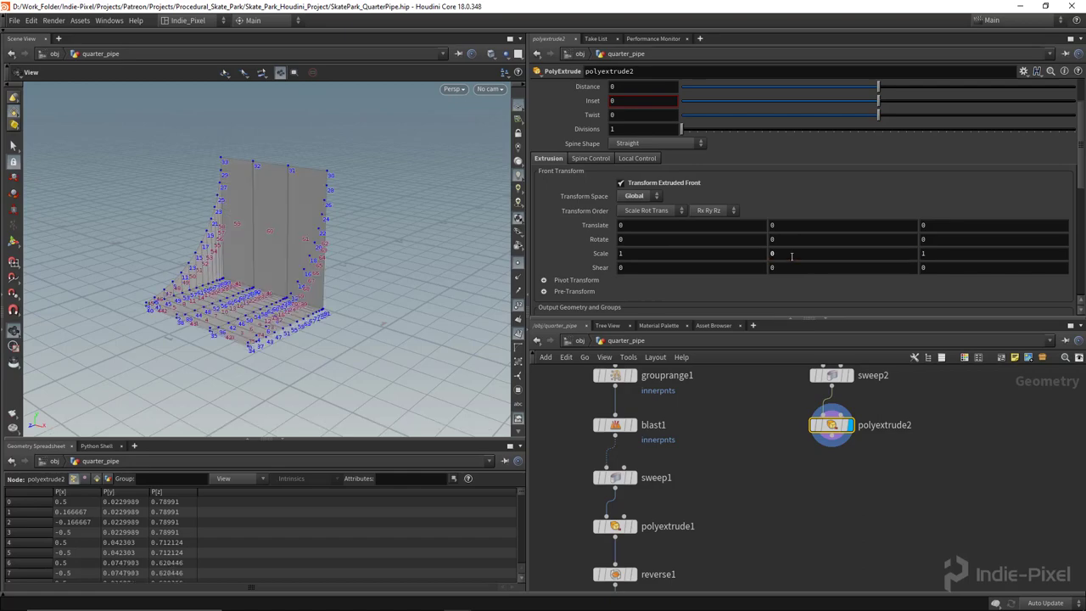
Step: Enable Output Back and disable Output Front in the output geometry settings of polyextrude2
{"action": "left_click_drag", "start_coordinate": [310, 268], "coordinate": [165, 302]}
{"action": "scroll", "coordinate": [715, 264], "scroll_direction": "down", "scroll_amount": 3}
{"action": "scroll", "coordinate": [715, 264], "scroll_direction": "down", "scroll_amount": 2}
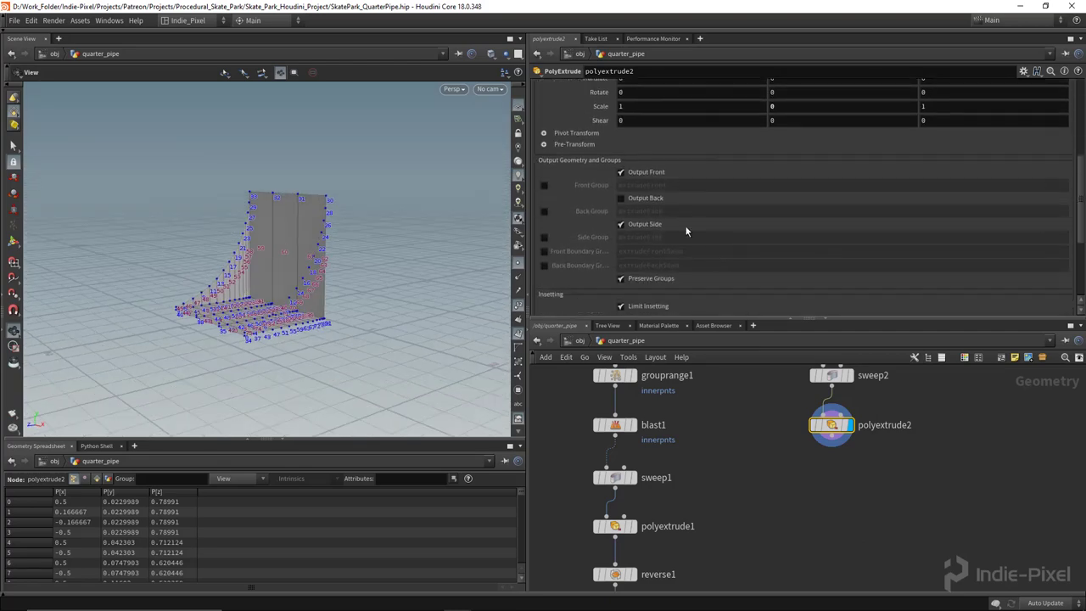
{"action": "left_click", "coordinate": [642, 200]}
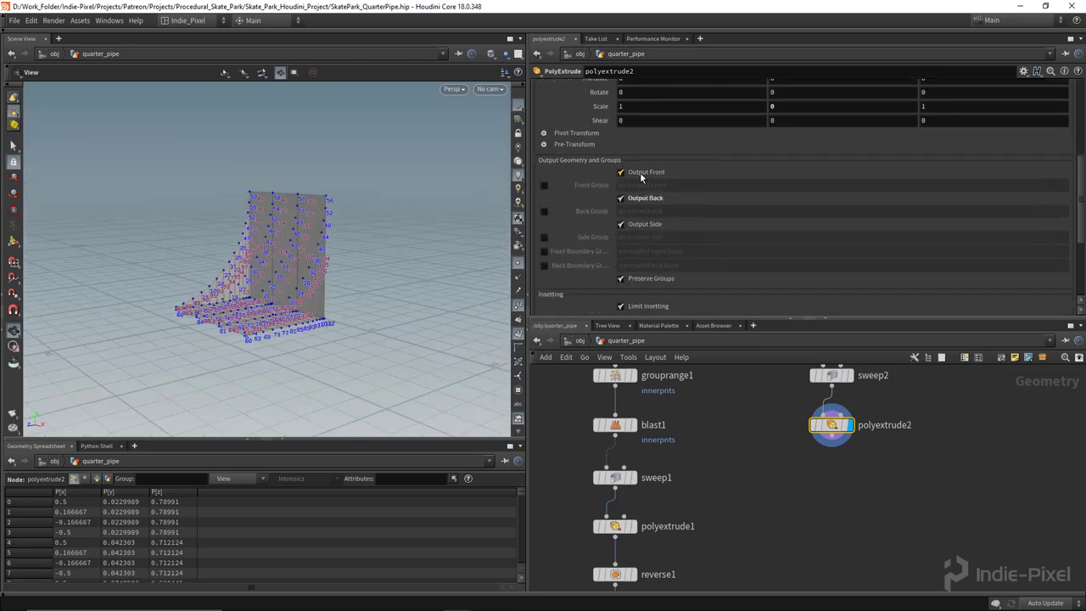
{"action": "left_click", "coordinate": [641, 174]}
Step: Add a Reverse node below polyextrude2, connect it, and display it to flip the face normals
{"action": "left_click_drag", "start_coordinate": [308, 283], "coordinate": [222, 282]}
{"action": "key", "text": "Tab"}
{"action": "type", "text": "rev"}
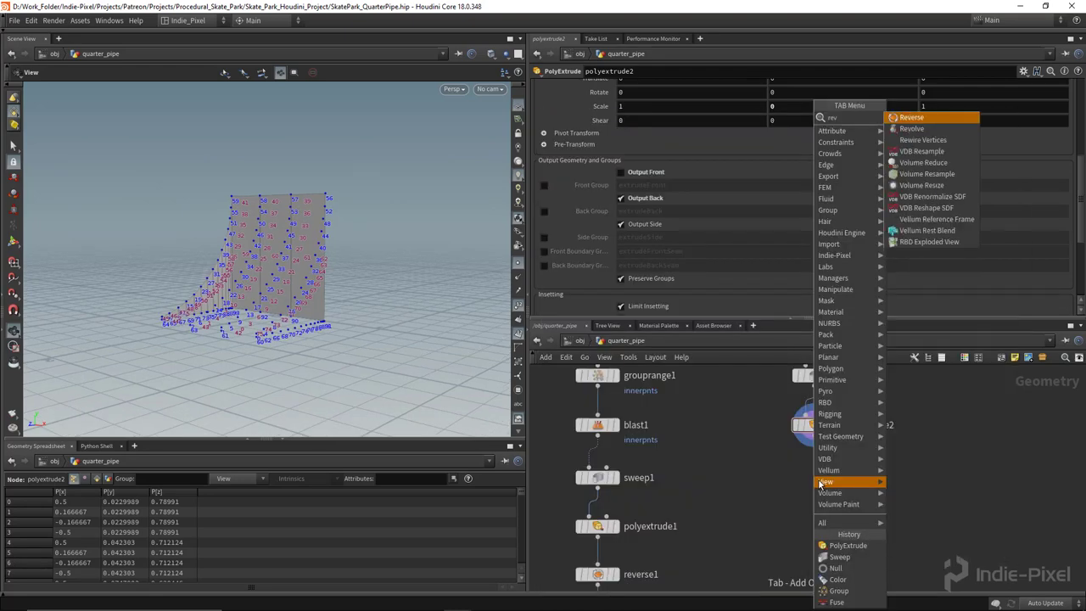
{"action": "key", "text": "Return"}
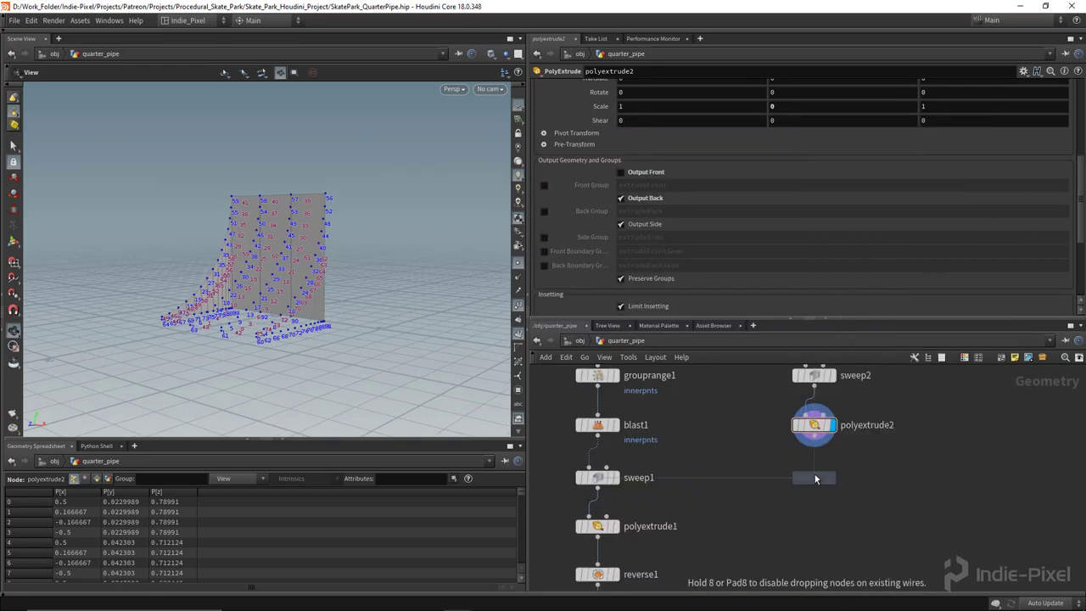
{"action": "left_click", "coordinate": [818, 478]}
{"action": "left_click", "coordinate": [813, 466]}
{"action": "left_click", "coordinate": [832, 478]}
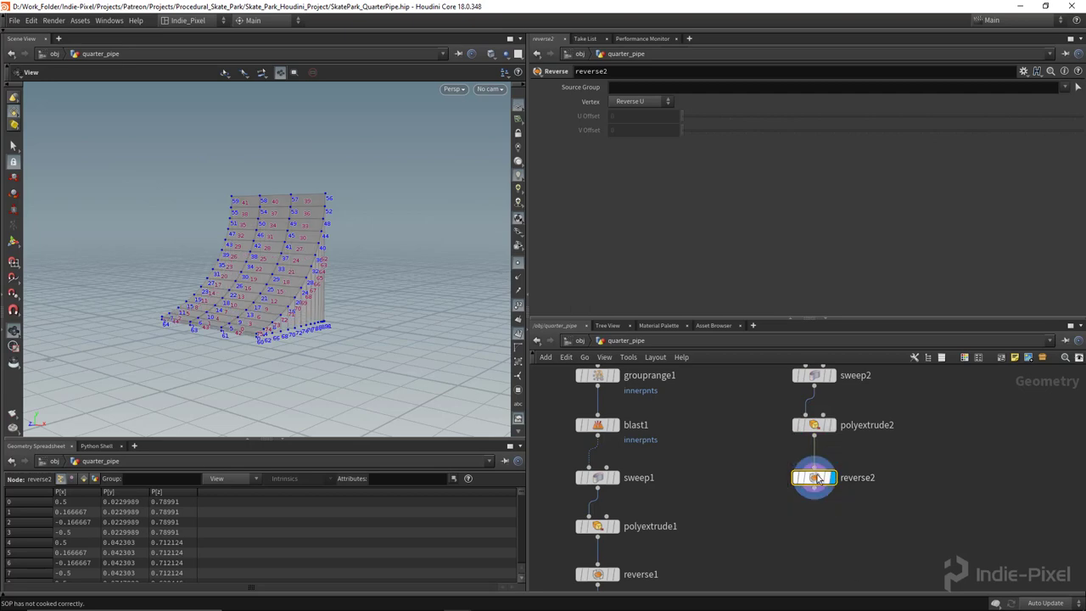
{"action": "left_click_drag", "start_coordinate": [283, 310], "coordinate": [313, 229]}
{"action": "left_click_drag", "start_coordinate": [395, 198], "coordinate": [347, 252]}
Step: Add a Group Create node below reverse2, connect it to reverse2's output, and display it
{"action": "left_click_drag", "start_coordinate": [838, 319], "coordinate": [838, 217]}
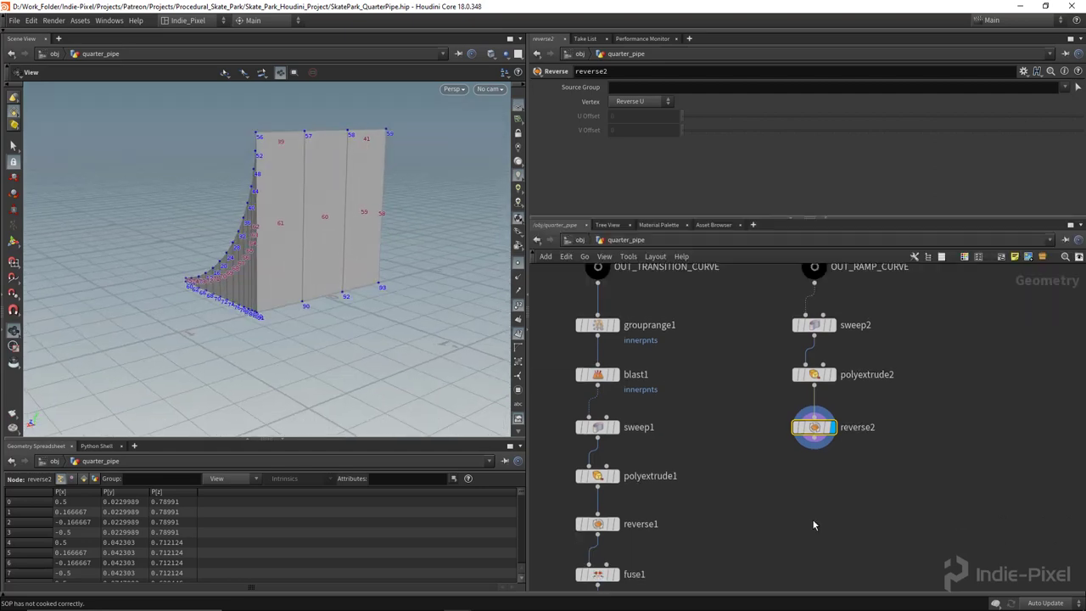
{"action": "middle_click_drag", "start_coordinate": [809, 520], "coordinate": [788, 494]}
{"action": "key", "text": "Tab"}
{"action": "type", "text": "gro"}
{"action": "key", "text": "Return"}
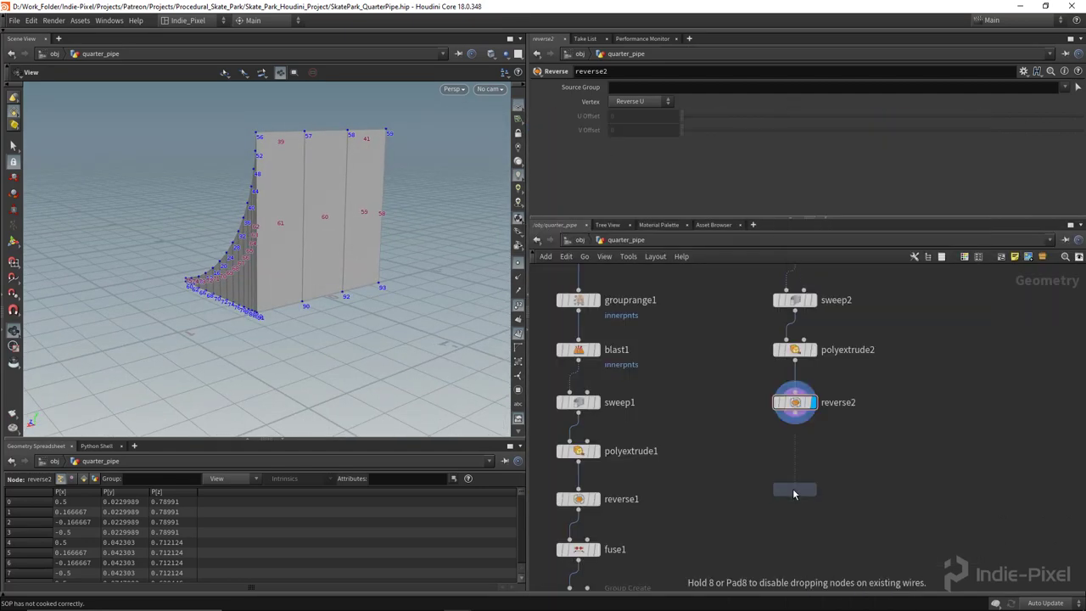
{"action": "left_click", "coordinate": [794, 451]}
{"action": "left_click", "coordinate": [796, 416]}
{"action": "left_click", "coordinate": [794, 439]}
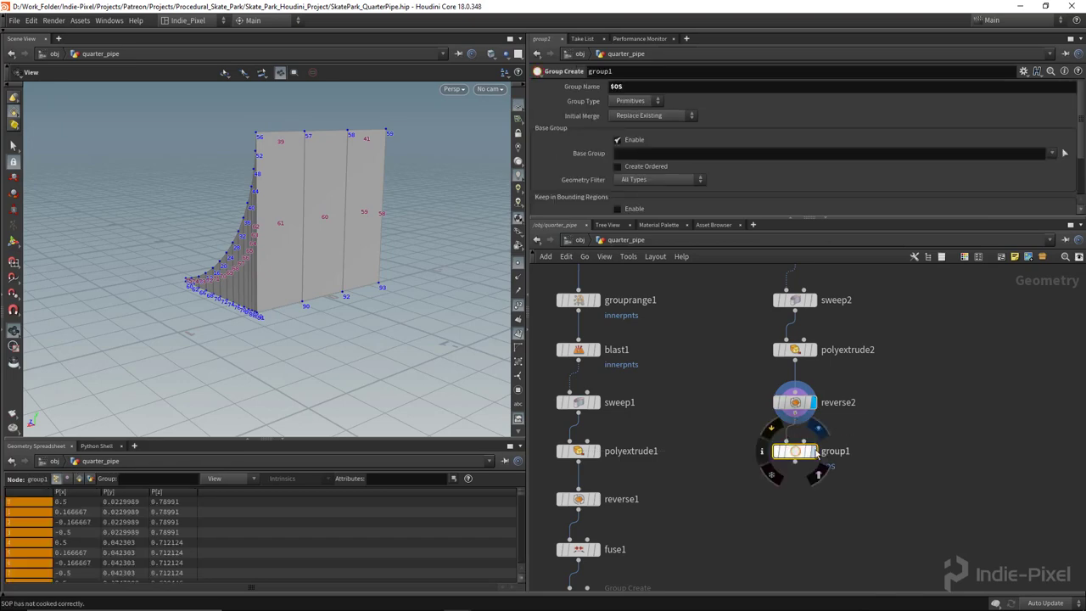
{"action": "left_click", "coordinate": [812, 450]}
Step: Rename the new group node to backs and turn off its Base Group option
{"action": "left_click_drag", "start_coordinate": [365, 254], "coordinate": [219, 243]}
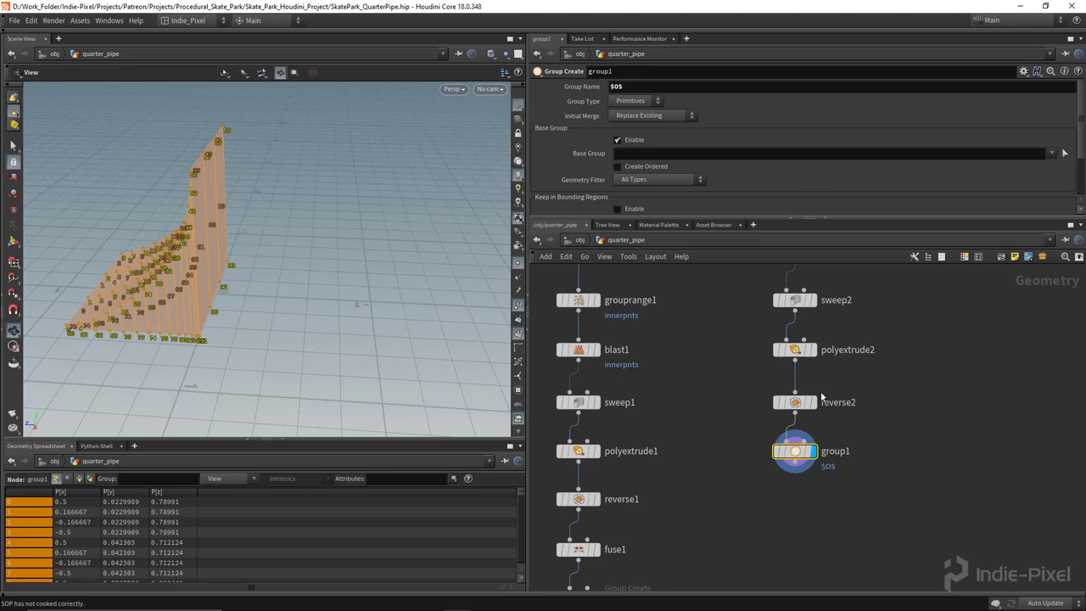
{"action": "double_click", "coordinate": [835, 451]}
{"action": "type", "text": "backs"}
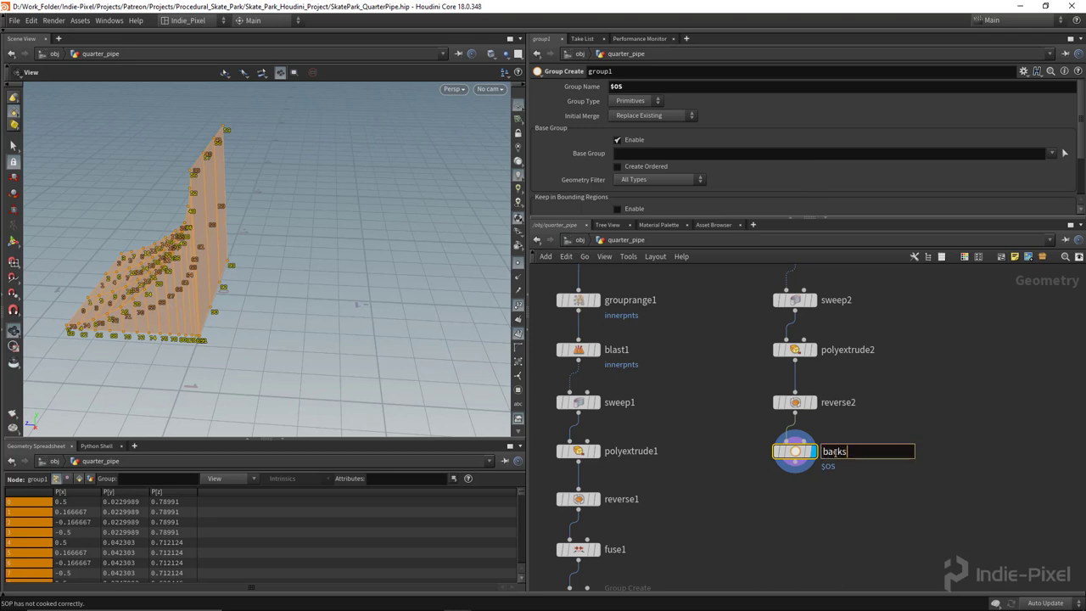
{"action": "key", "text": "Return"}
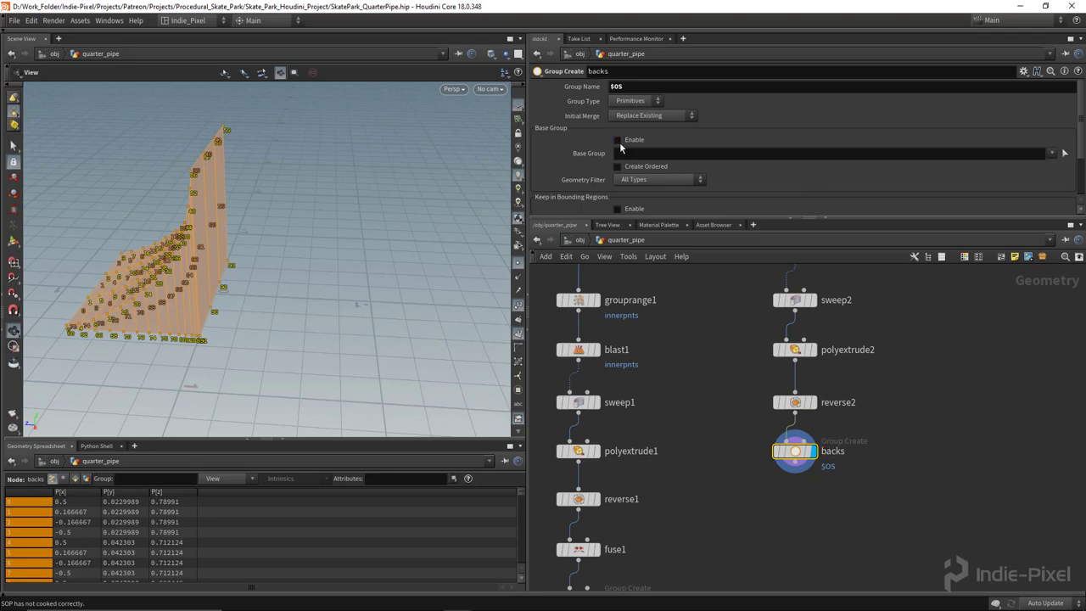
{"action": "left_click", "coordinate": [617, 139]}
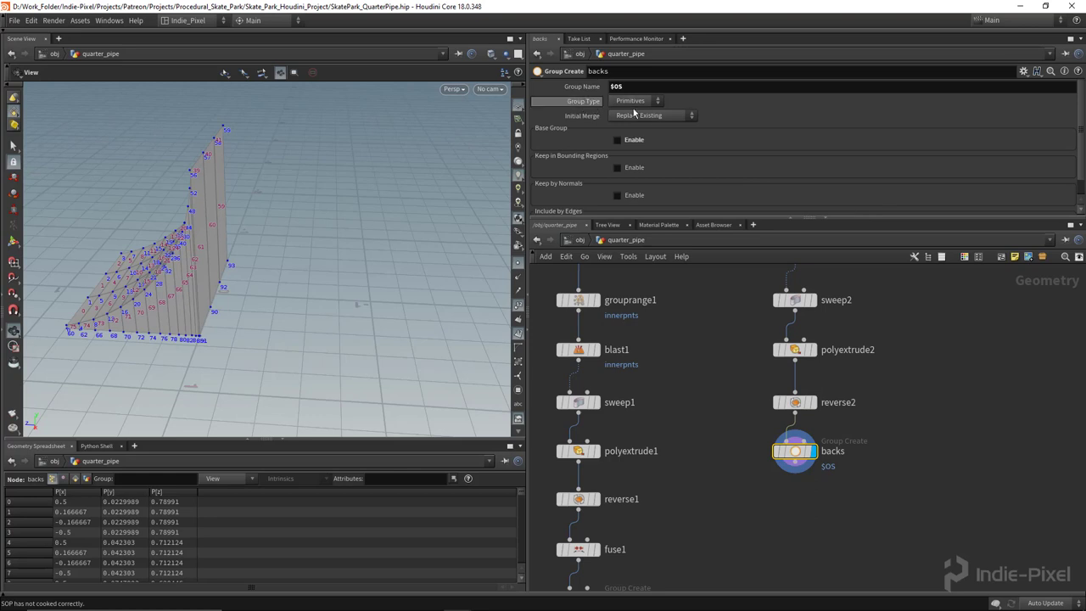
Step: Enable Keep by Normals on the backs node with direction Z set to -1 and spread angle set to 0
{"action": "left_click_drag", "start_coordinate": [861, 218], "coordinate": [848, 298]}
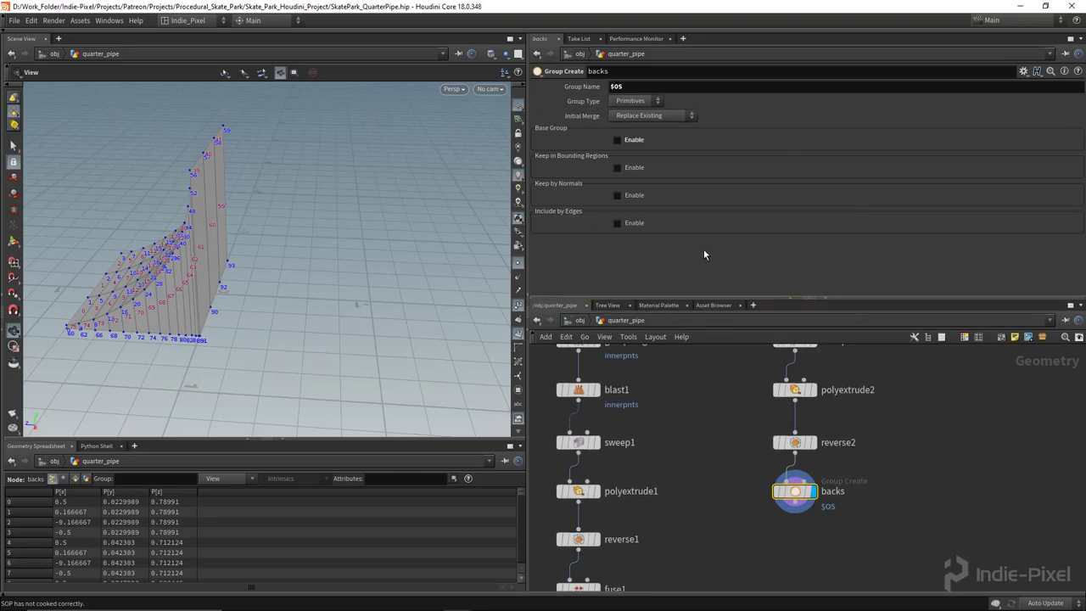
{"action": "left_click", "coordinate": [641, 196]}
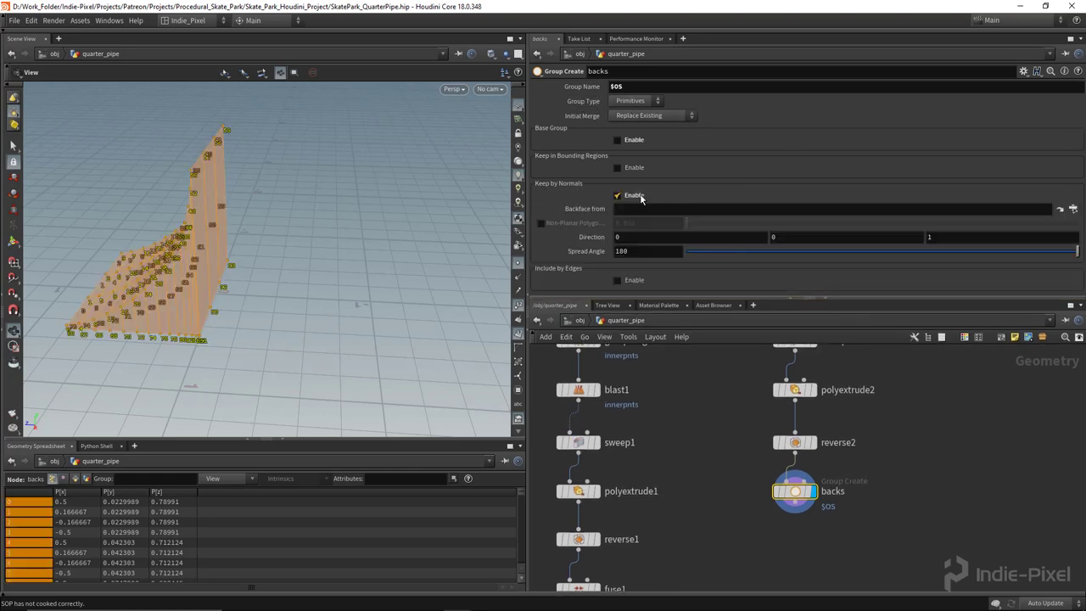
{"action": "left_click", "coordinate": [974, 239]}
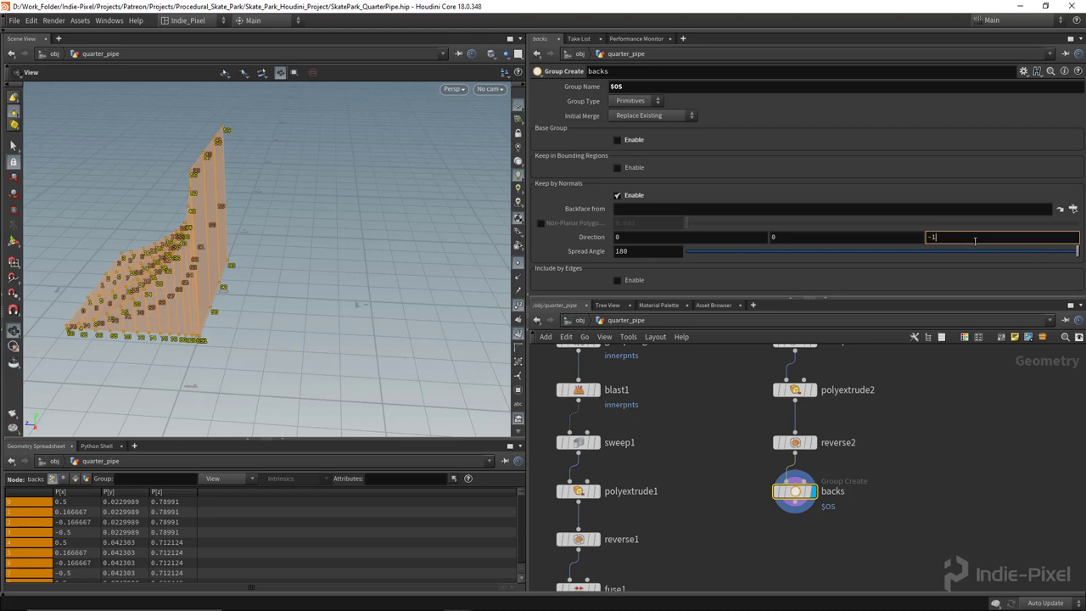
{"action": "key", "text": "Return"}
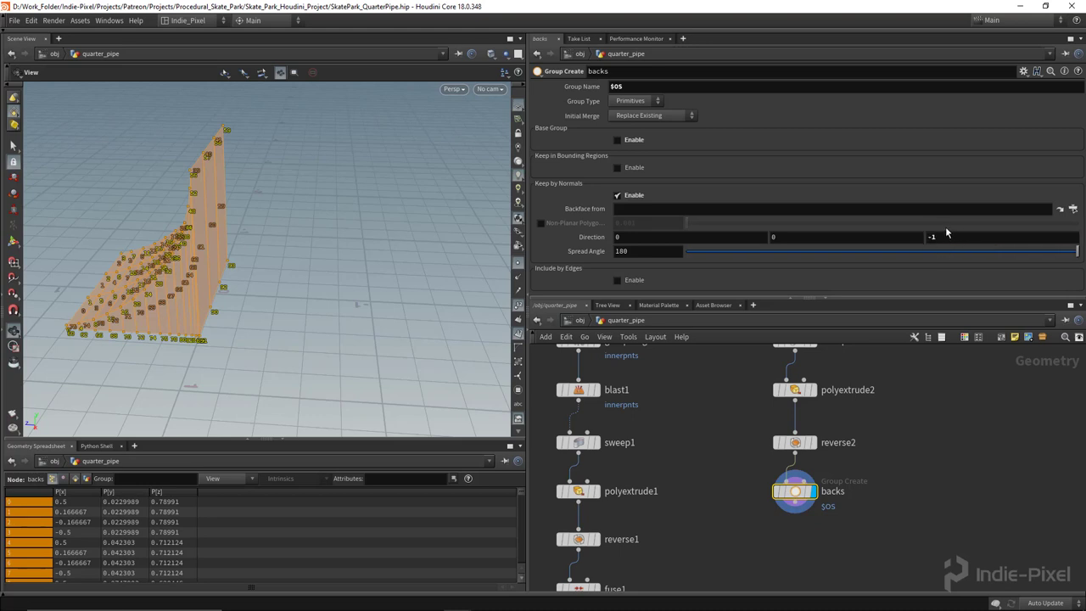
{"action": "left_click_drag", "start_coordinate": [723, 253], "coordinate": [675, 254]}
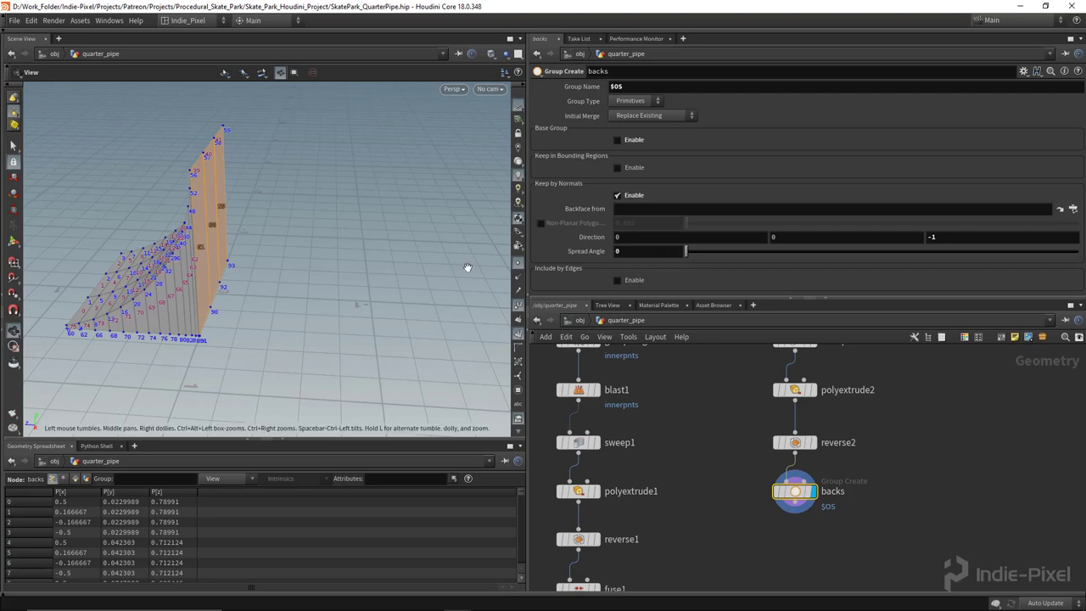
{"action": "left_click_drag", "start_coordinate": [279, 240], "coordinate": [217, 224]}
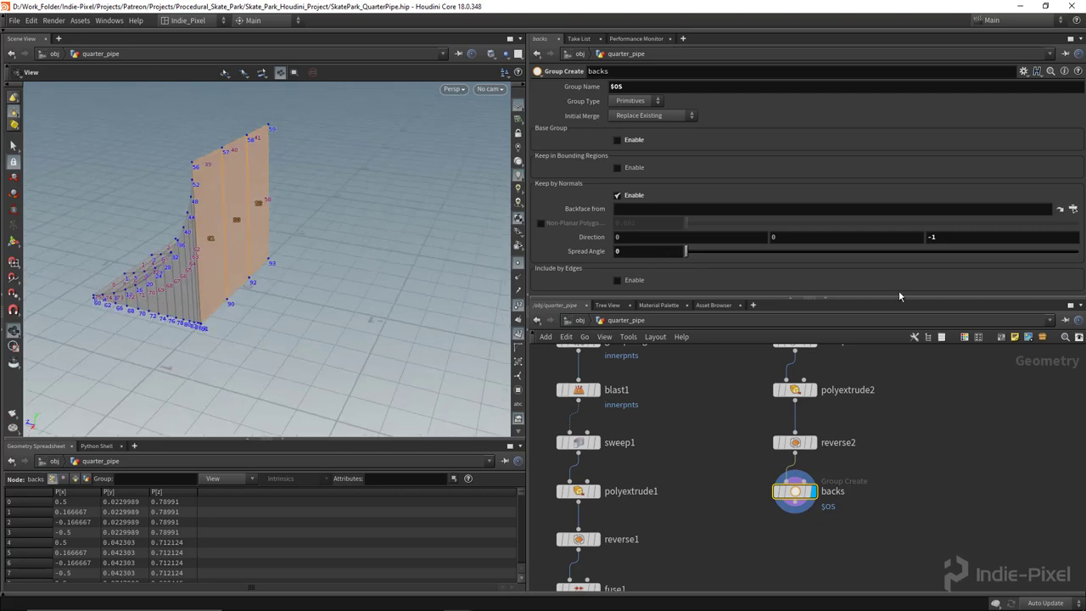
Step: Add a Blast node below the backs node, connect the two, and display the Blast node
{"action": "left_click_drag", "start_coordinate": [867, 299], "coordinate": [867, 162]}
{"action": "middle_click_drag", "start_coordinate": [804, 488], "coordinate": [797, 463]}
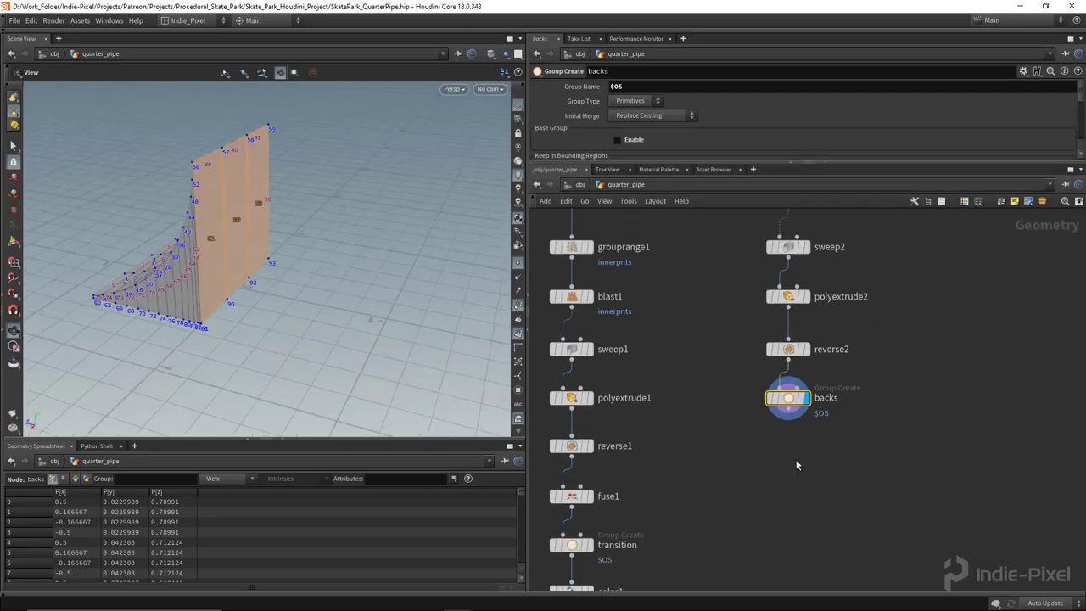
{"action": "key", "text": "Tab"}
{"action": "type", "text": "bl"}
{"action": "key", "text": "Return"}
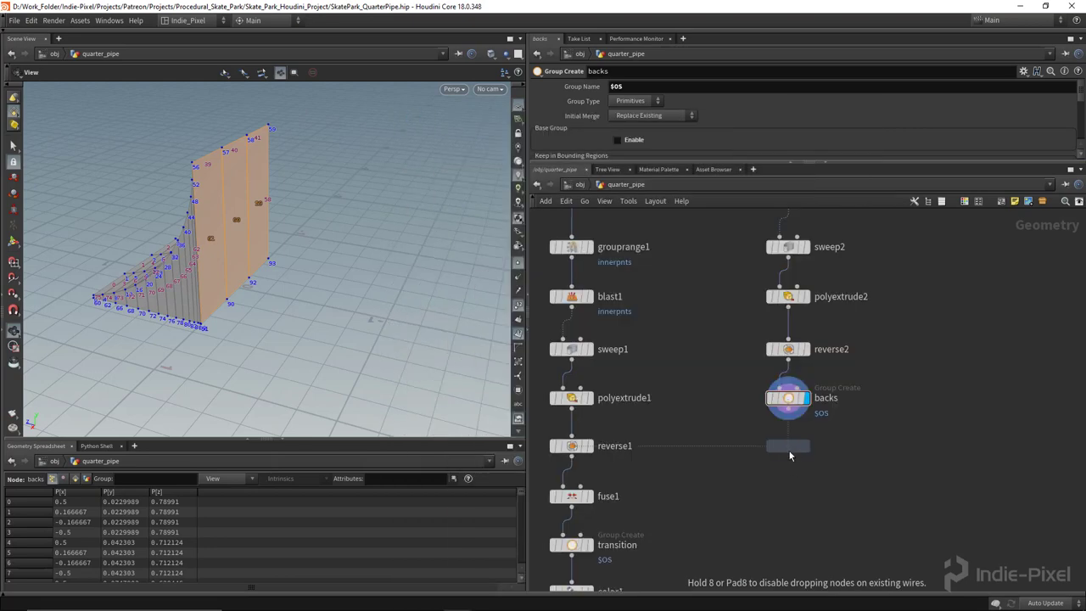
{"action": "left_click", "coordinate": [789, 454]}
{"action": "left_click_drag", "start_coordinate": [788, 408], "coordinate": [787, 450]}
{"action": "left_click", "coordinate": [805, 454]}
Step: Set the group on blast2 to backs to delete the ramp's rear faces, and save the project
{"action": "left_click", "coordinate": [1064, 87]}
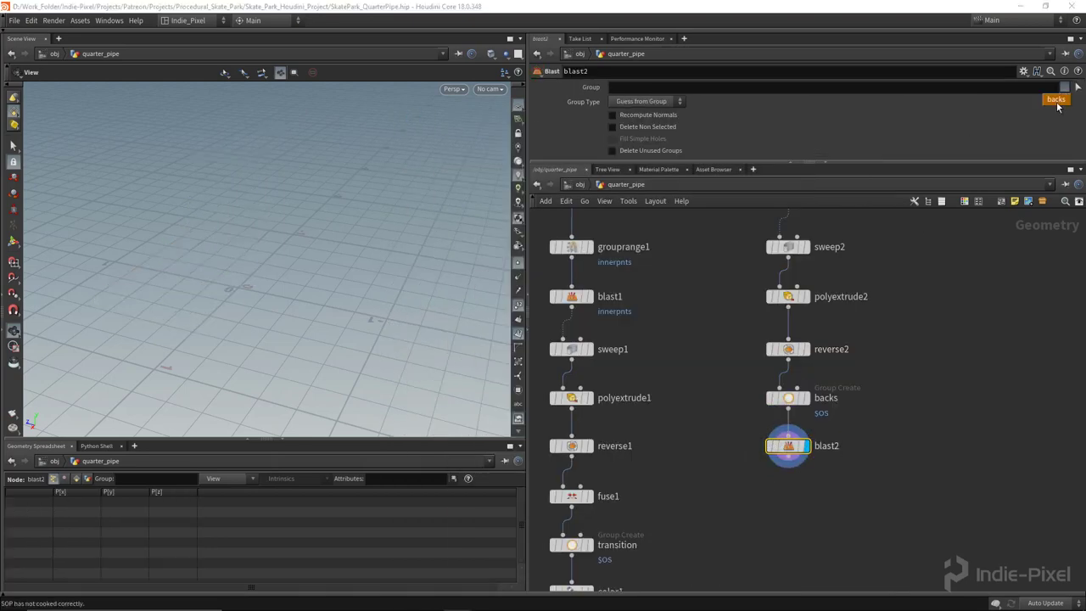
{"action": "left_click", "coordinate": [1054, 100]}
{"action": "left_click_drag", "start_coordinate": [508, 231], "coordinate": [308, 296]}
{"action": "middle_click_drag", "start_coordinate": [347, 289], "coordinate": [279, 259]}
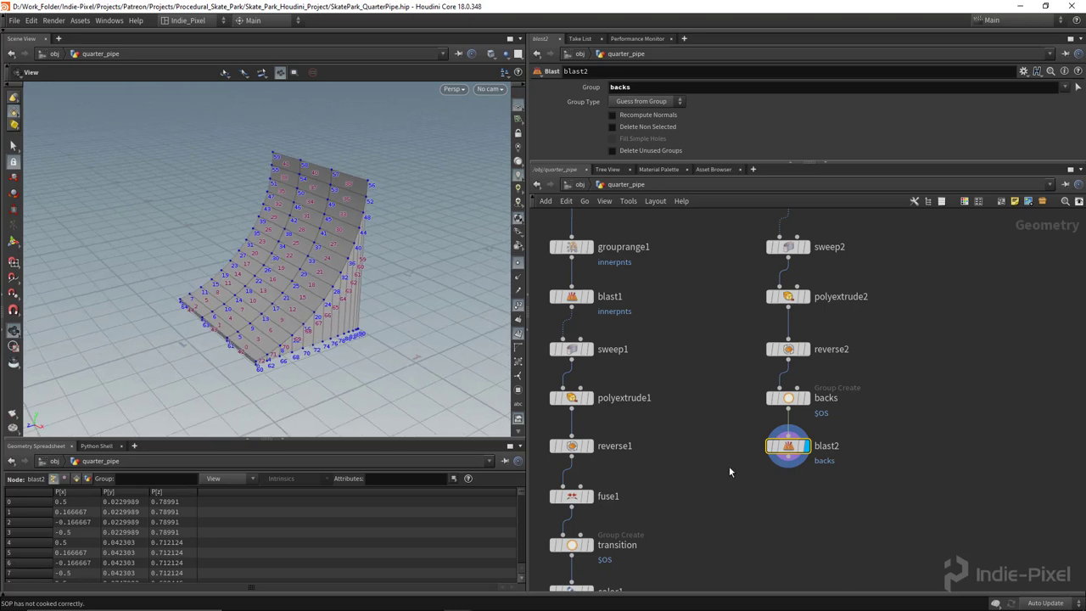
{"action": "middle_click_drag", "start_coordinate": [757, 497], "coordinate": [752, 428]}
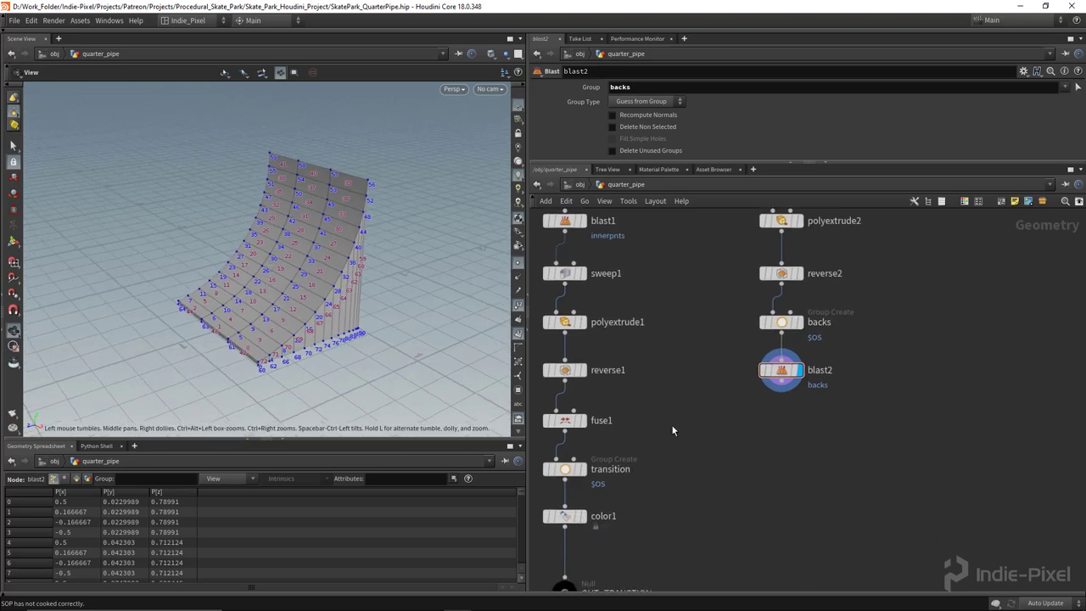
{"action": "key", "text": "ctrl+s"}
Step: Enable Compute UVs on sweep2, and turn off Normalize Computed Us and both the U and V Snap to Nearest Tile Boundary options
{"action": "middle_click_drag", "start_coordinate": [677, 427], "coordinate": [701, 577]}
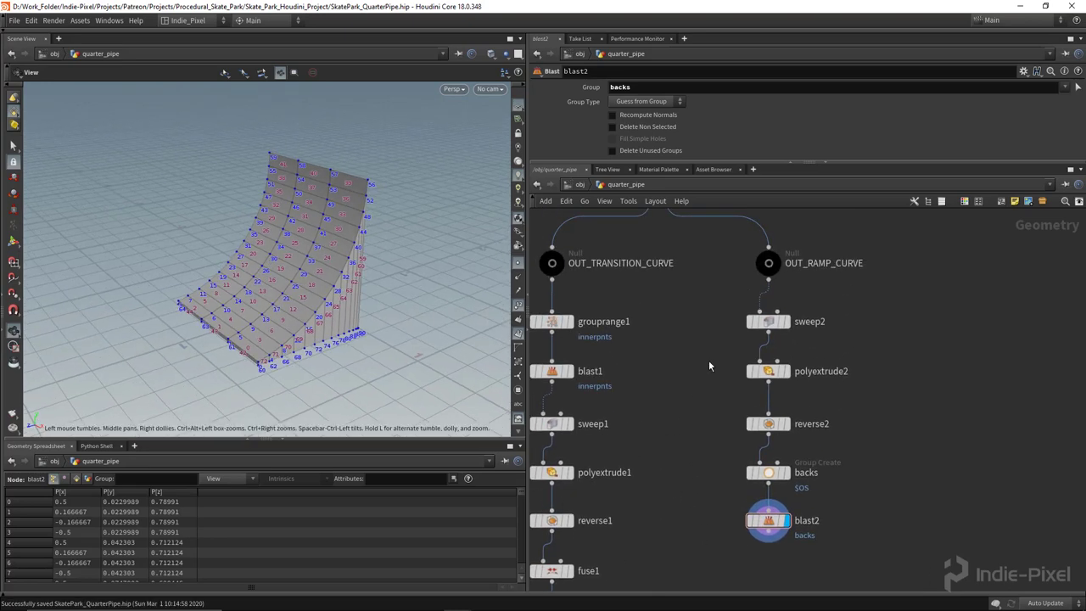
{"action": "left_click", "coordinate": [767, 322]}
{"action": "left_click_drag", "start_coordinate": [845, 163], "coordinate": [852, 303]}
{"action": "middle_click_drag", "start_coordinate": [852, 369], "coordinate": [853, 444]}
{"action": "scroll", "coordinate": [758, 209], "scroll_direction": "up", "scroll_amount": 2}
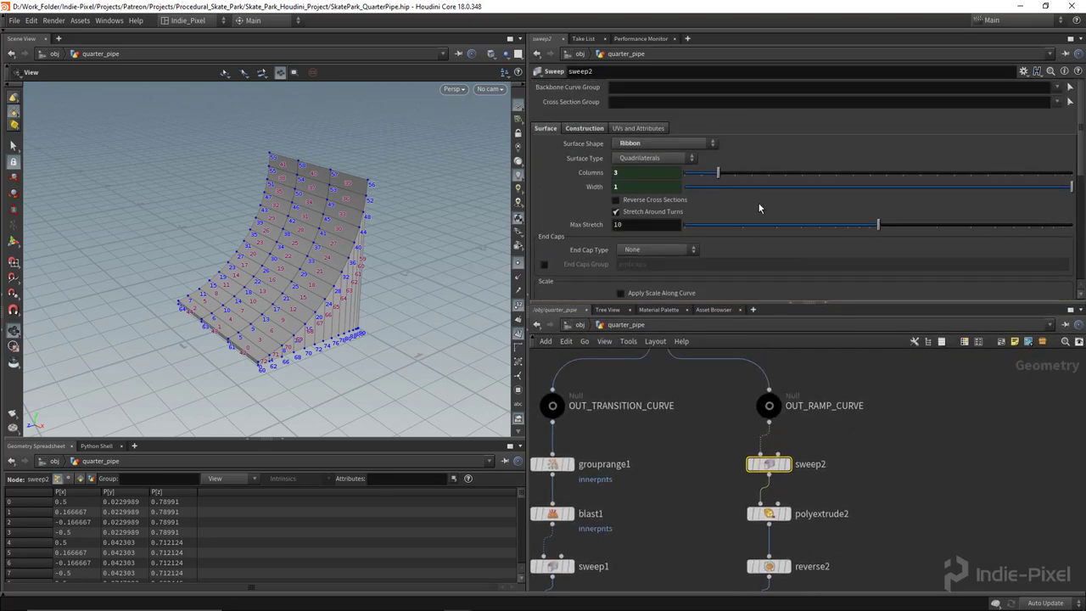
{"action": "left_click", "coordinate": [643, 132]}
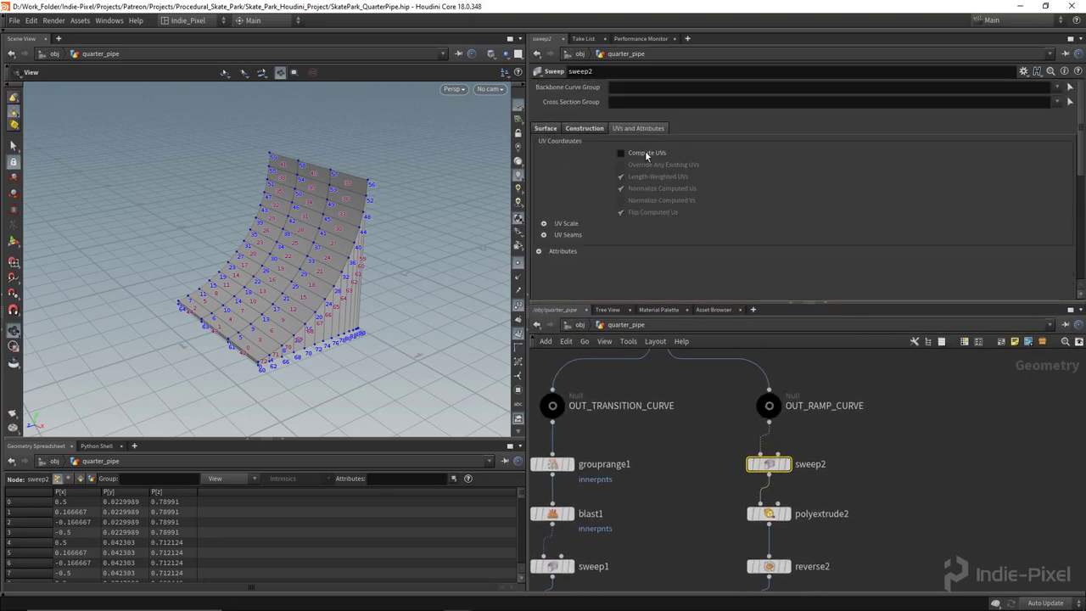
{"action": "left_click", "coordinate": [648, 154]}
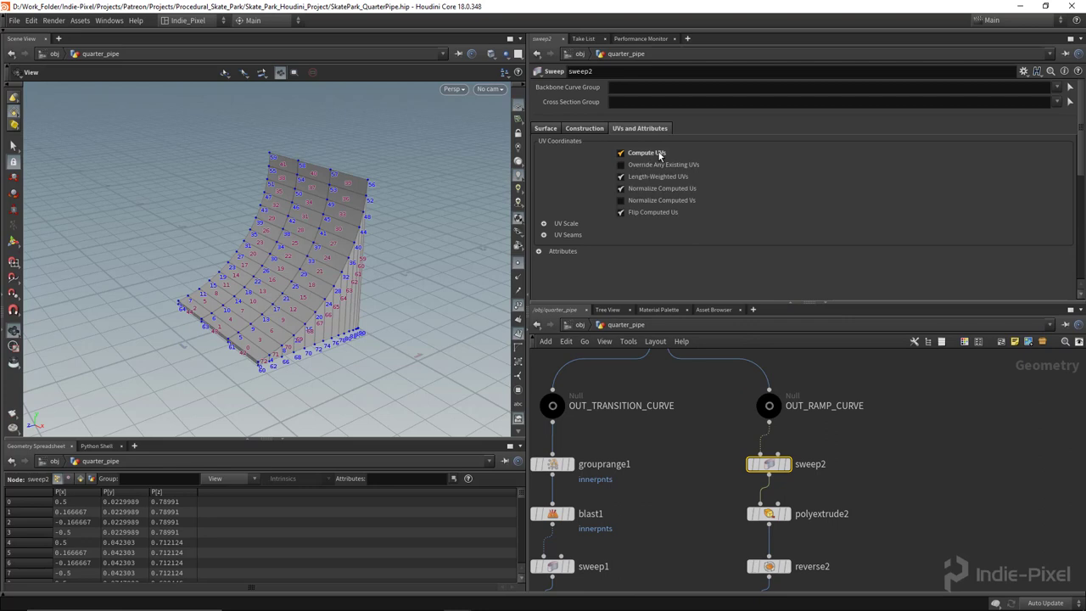
{"action": "left_click", "coordinate": [621, 189]}
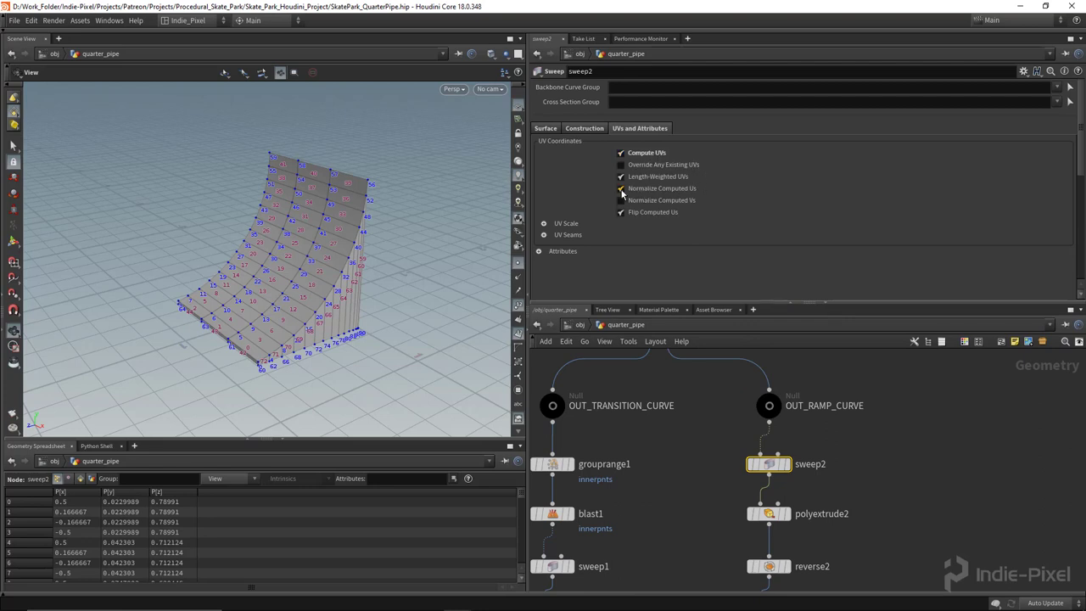
{"action": "left_click", "coordinate": [544, 235]}
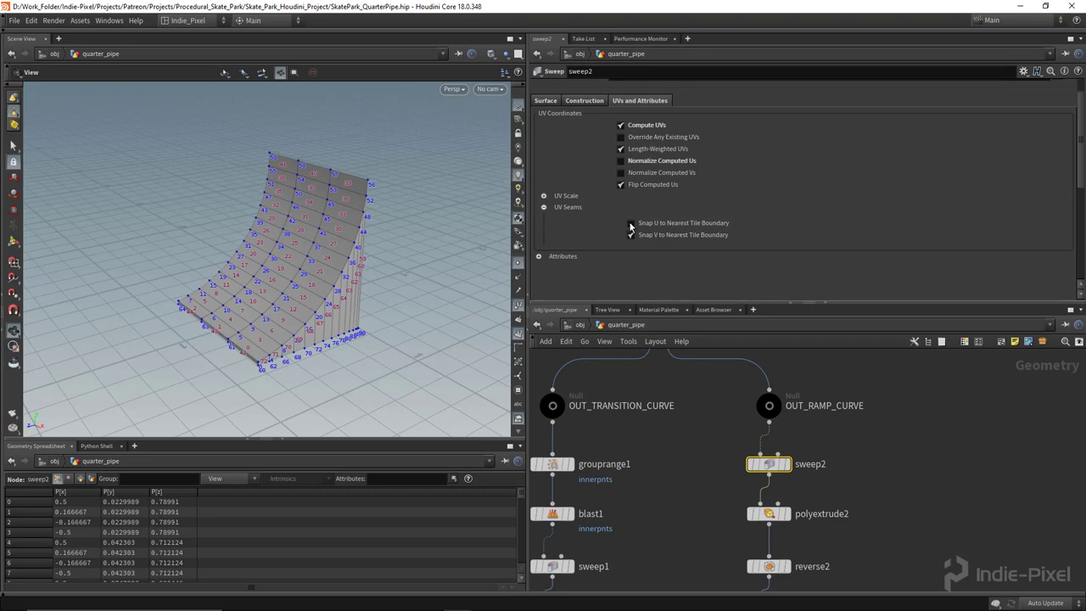
Step: Examine the ramp's UV layout in the UV view, including the side panels, and return to the perspective view
{"action": "left_click_drag", "start_coordinate": [331, 285], "coordinate": [300, 278]}
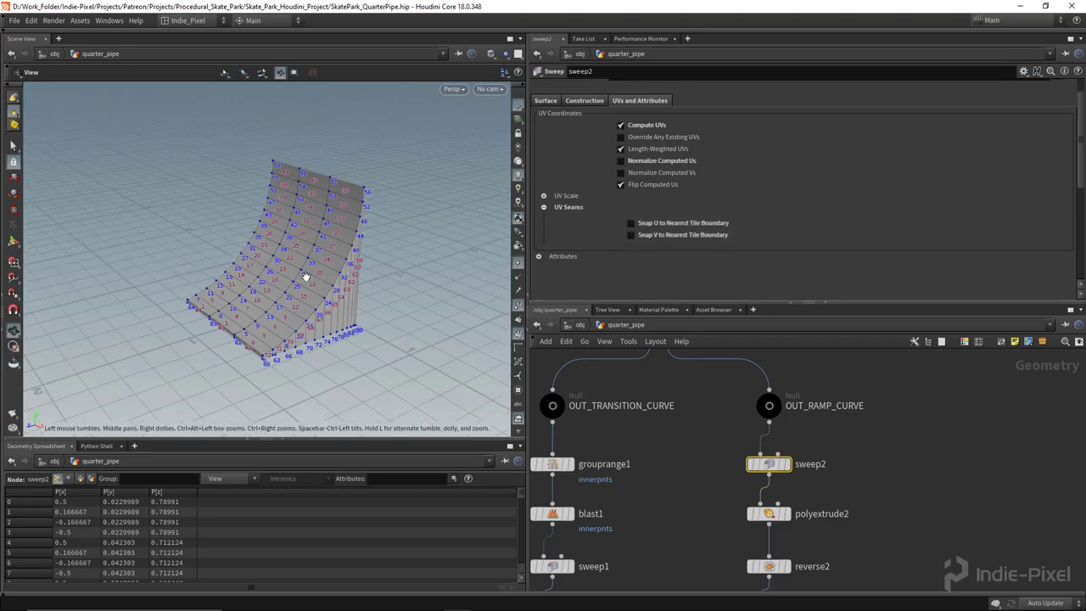
{"action": "key", "text": "space+5"}
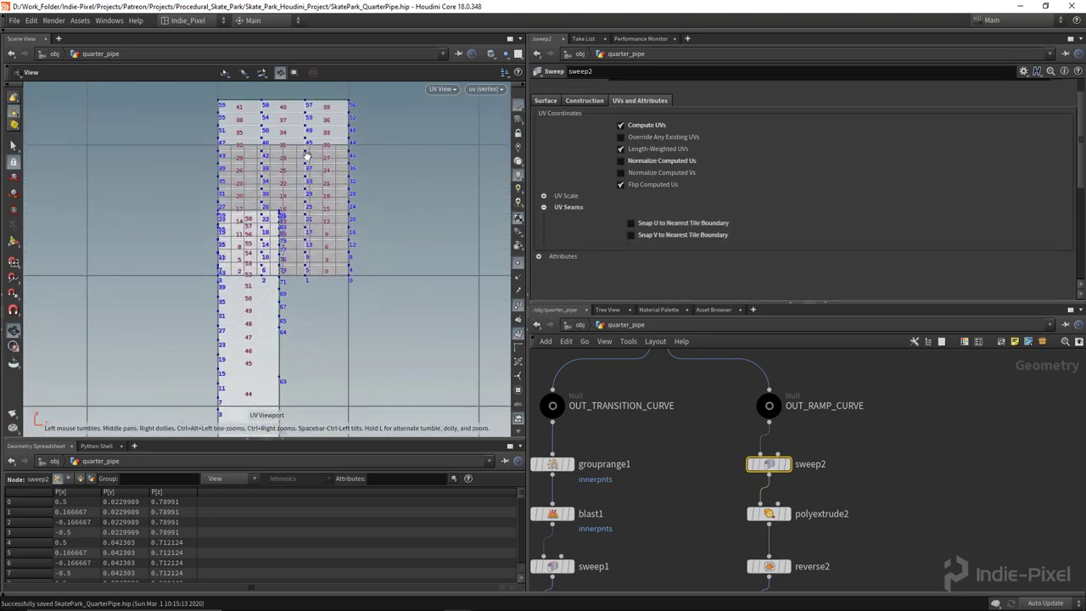
{"action": "scroll", "coordinate": [369, 294], "scroll_direction": "down", "scroll_amount": 3}
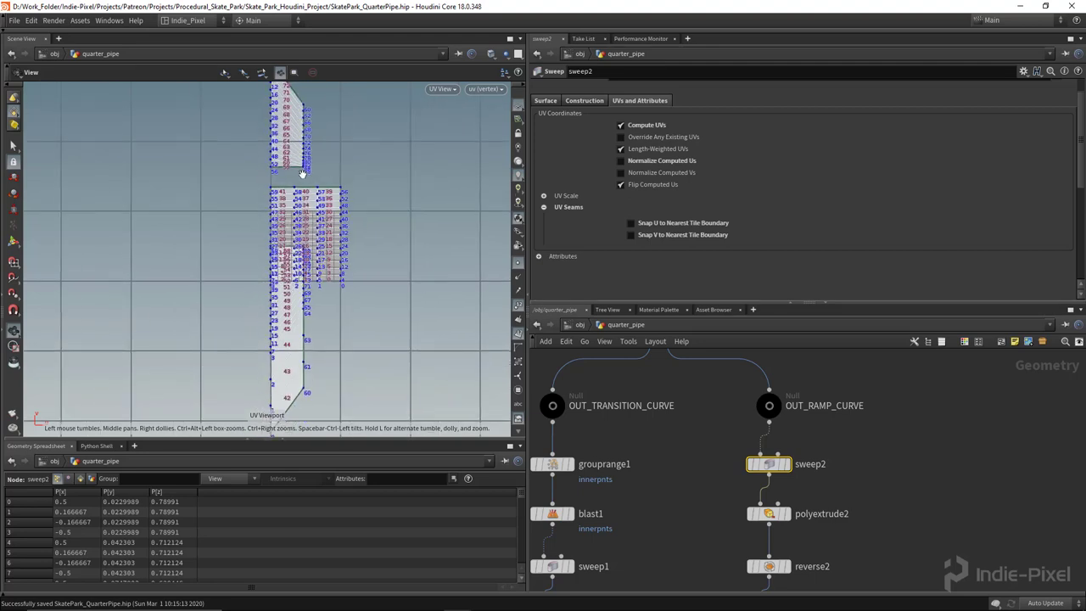
{"action": "right_click_drag", "start_coordinate": [305, 219], "coordinate": [349, 232]}
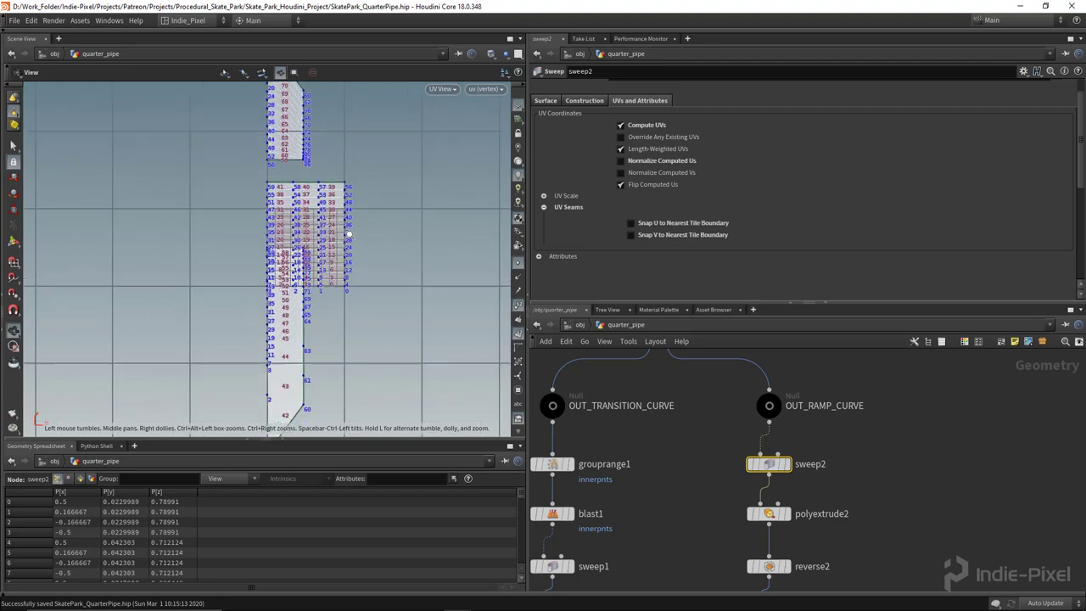
{"action": "middle_click_drag", "start_coordinate": [314, 145], "coordinate": [308, 233]}
{"action": "right_click_drag", "start_coordinate": [293, 132], "coordinate": [470, 184]}
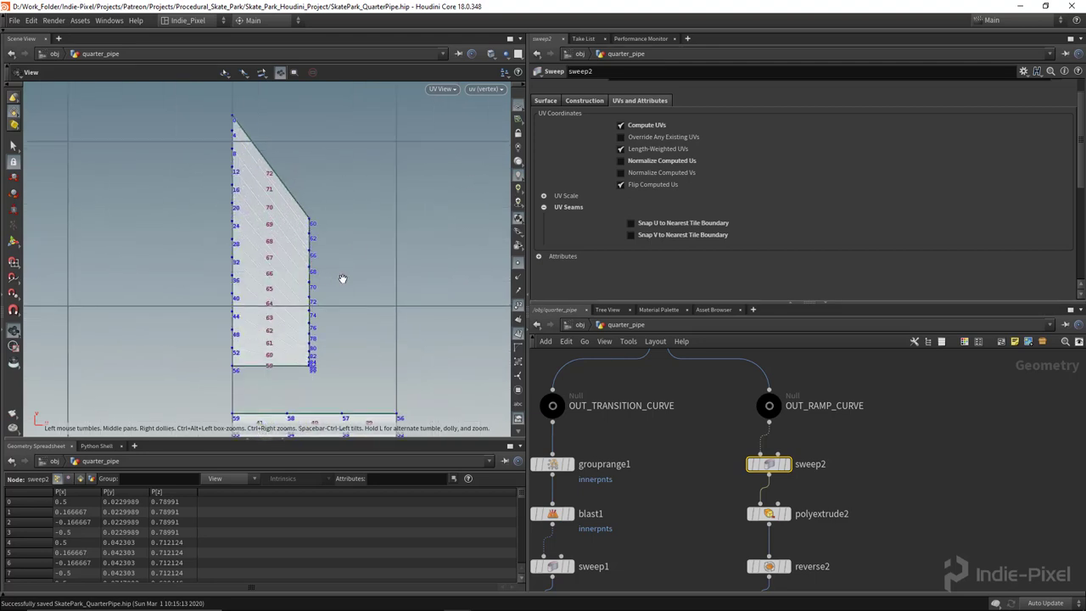
{"action": "right_click_drag", "start_coordinate": [343, 278], "coordinate": [298, 276]}
{"action": "key", "text": "space+1"}
{"action": "middle_click_drag", "start_coordinate": [883, 561], "coordinate": [865, 407]}
{"action": "scroll", "coordinate": [865, 407], "scroll_direction": "down", "scroll_amount": 3}
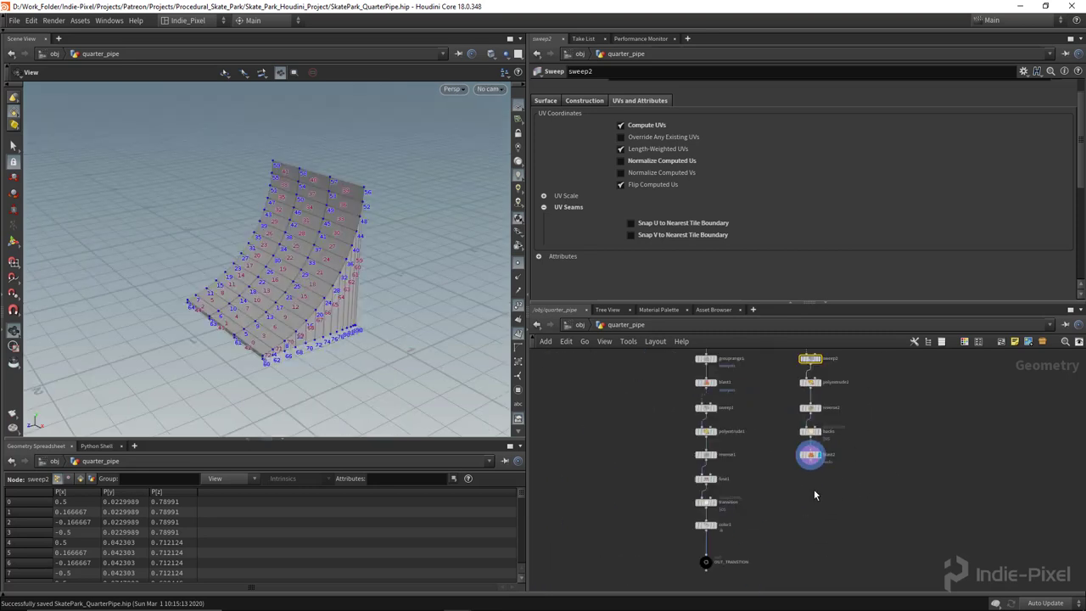
Step: Add a Labs UV Visualize node fed by blast2 and display it to preview the ramp's UVs
{"action": "scroll", "coordinate": [813, 489], "scroll_direction": "up", "scroll_amount": 3}
{"action": "key", "text": "Tab"}
{"action": "type", "text": "uv"}
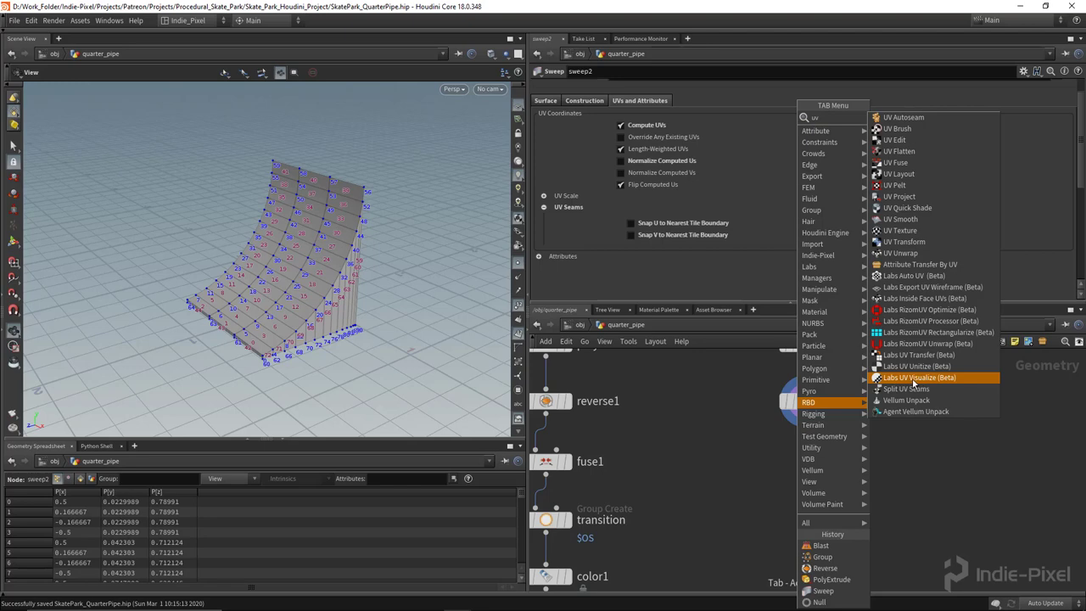
{"action": "left_click", "coordinate": [913, 386]}
{"action": "left_click", "coordinate": [814, 458]}
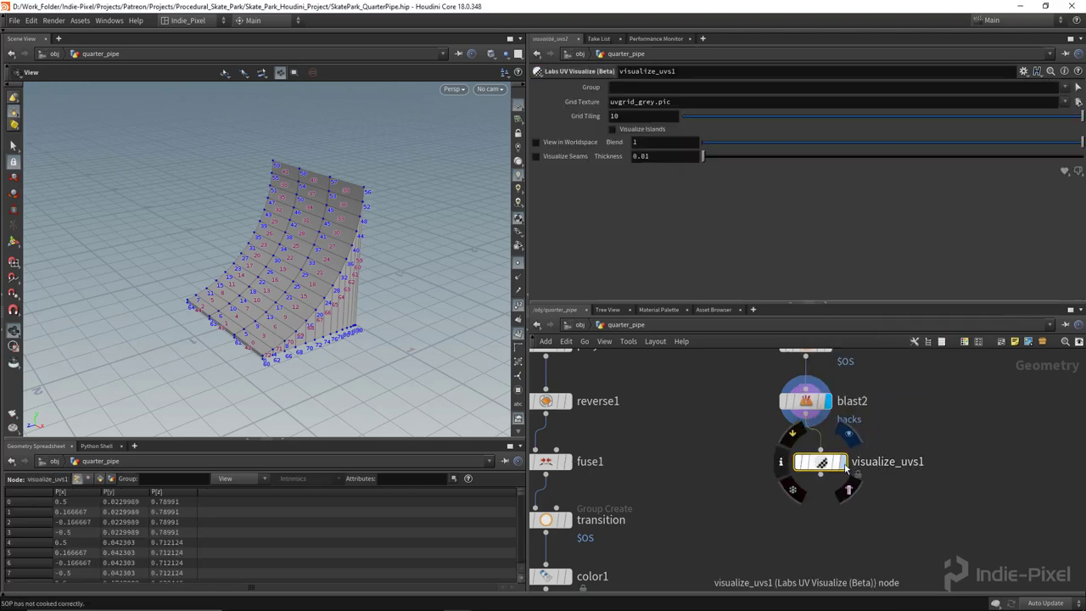
{"action": "left_click", "coordinate": [844, 465]}
{"action": "right_click_drag", "start_coordinate": [332, 331], "coordinate": [483, 327]}
{"action": "left_click_drag", "start_coordinate": [441, 328], "coordinate": [259, 270]}
Step: Place visualize_uvs1 off to the side of blast2 and set its Grid Tiling to 2
{"action": "left_click_drag", "start_coordinate": [820, 461], "coordinate": [957, 461]}
{"action": "scroll", "coordinate": [258, 271], "scroll_direction": "down", "scroll_amount": 4}
{"action": "left_click_drag", "start_coordinate": [289, 276], "coordinate": [300, 313]}
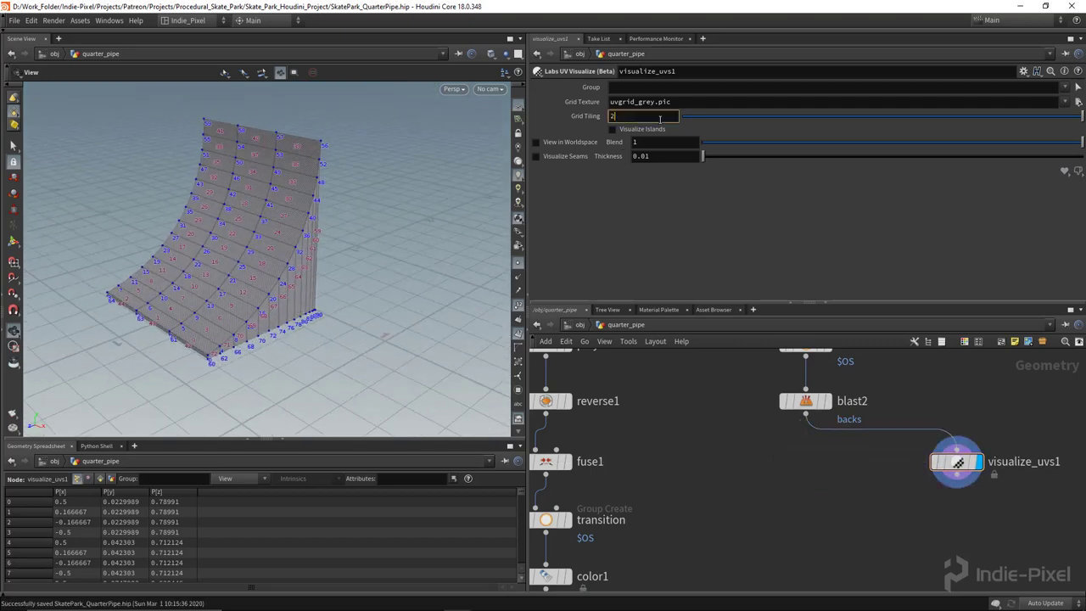
{"action": "key", "text": "Return"}
{"action": "right_click_drag", "start_coordinate": [157, 274], "coordinate": [262, 268]}
{"action": "mouse_move", "coordinate": [262, 269]}
{"action": "left_mouse_down"}
{"action": "mouse_move", "coordinate": [283, 269]}
{"action": "mouse_move", "coordinate": [262, 269]}
{"action": "mouse_move", "coordinate": [274, 264]}
{"action": "left_mouse_up"}
Step: Enable the Side Group output on polyextrude2, named extrudeSide, leaving the Back Group output off
{"action": "middle_click_drag", "start_coordinate": [803, 460], "coordinate": [796, 517]}
{"action": "middle_click_drag", "start_coordinate": [894, 400], "coordinate": [891, 478]}
{"action": "middle_click_drag", "start_coordinate": [806, 364], "coordinate": [801, 409]}
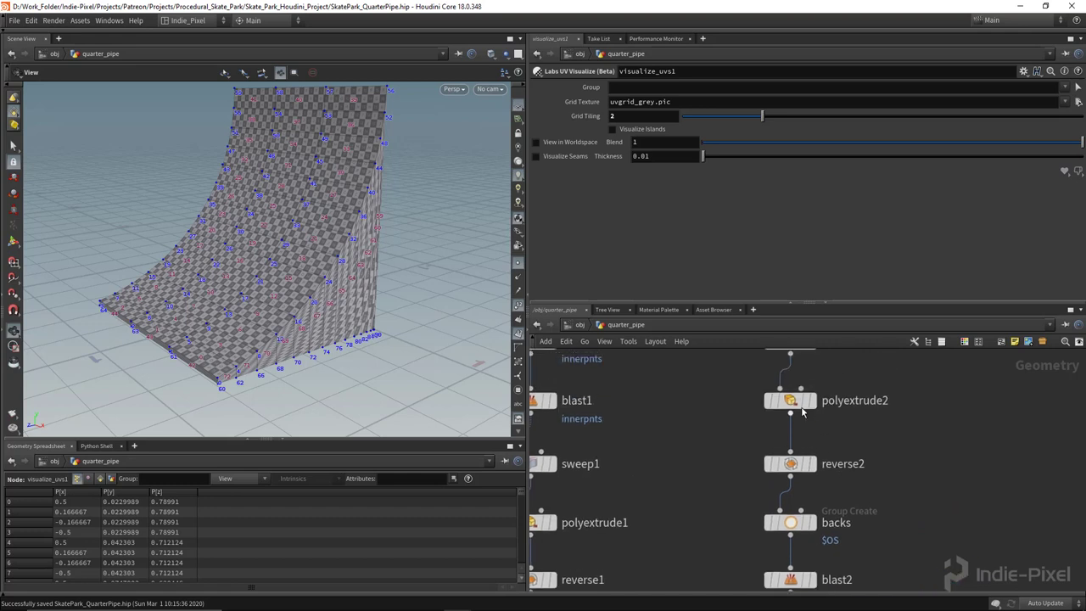
{"action": "left_click", "coordinate": [801, 405]}
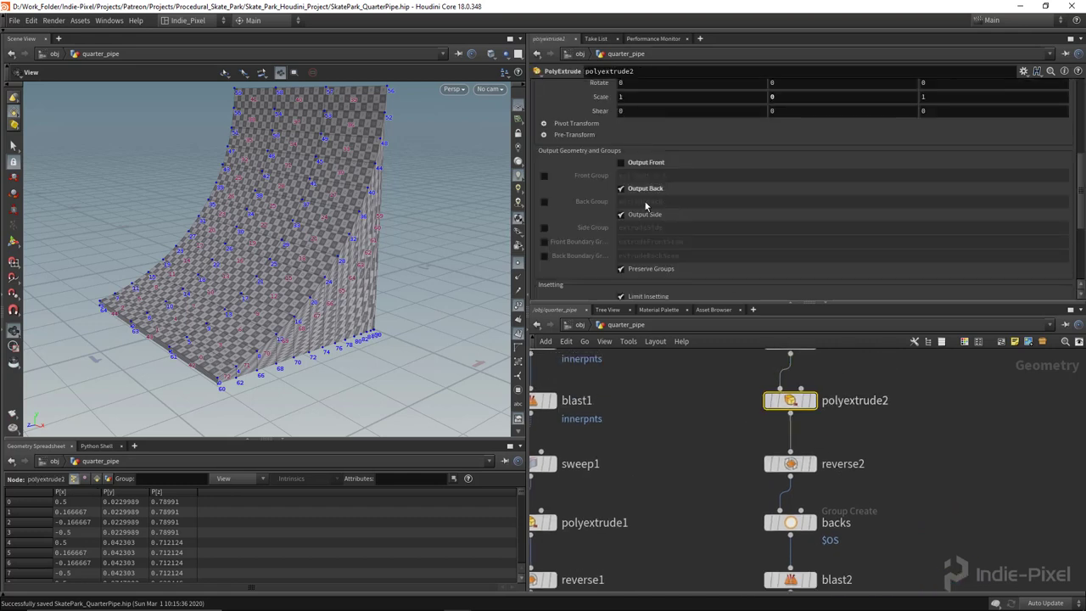
{"action": "left_click", "coordinate": [545, 202]}
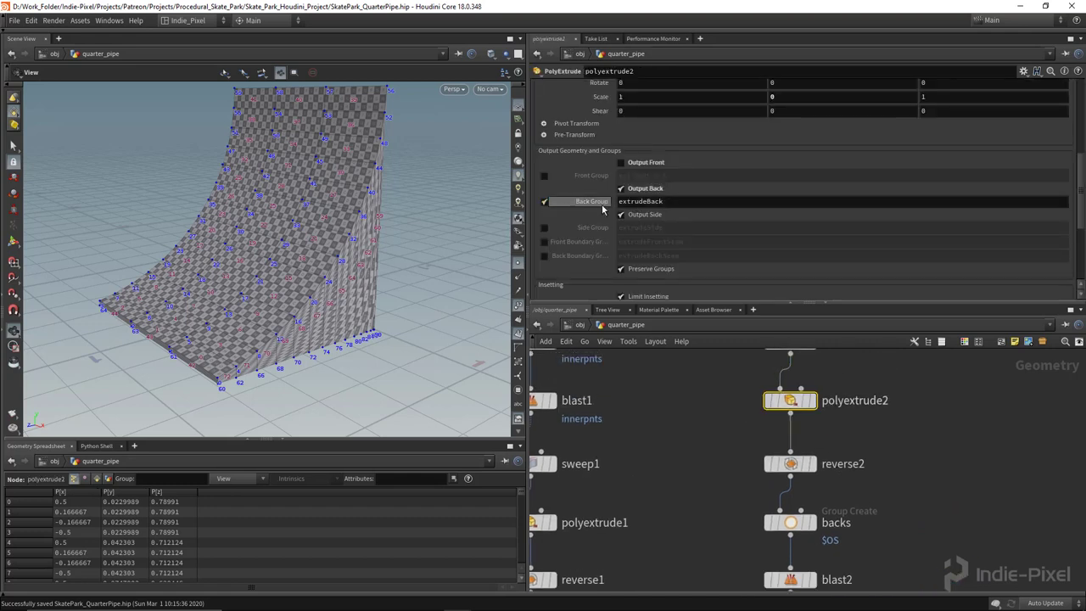
{"action": "left_click", "coordinate": [544, 201]}
{"action": "left_click", "coordinate": [545, 228]}
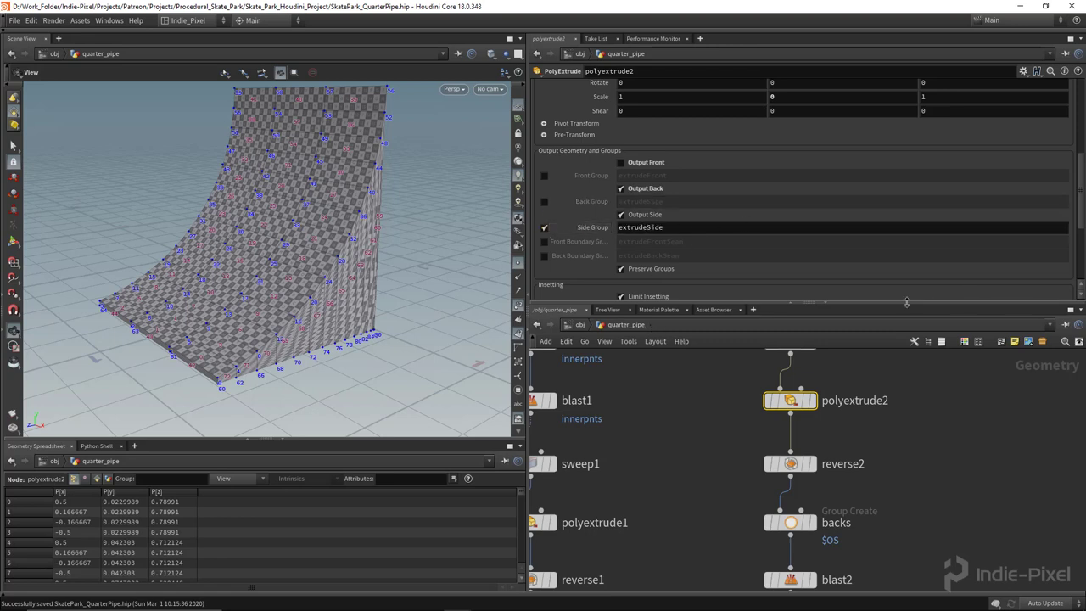
Step: Enlarge the network area, add a UV Unwrap node below blast2, connect the two, and display the UV Unwrap node
{"action": "left_click_drag", "start_coordinate": [894, 303], "coordinate": [880, 216]}
{"action": "middle_click_drag", "start_coordinate": [945, 583], "coordinate": [921, 431]}
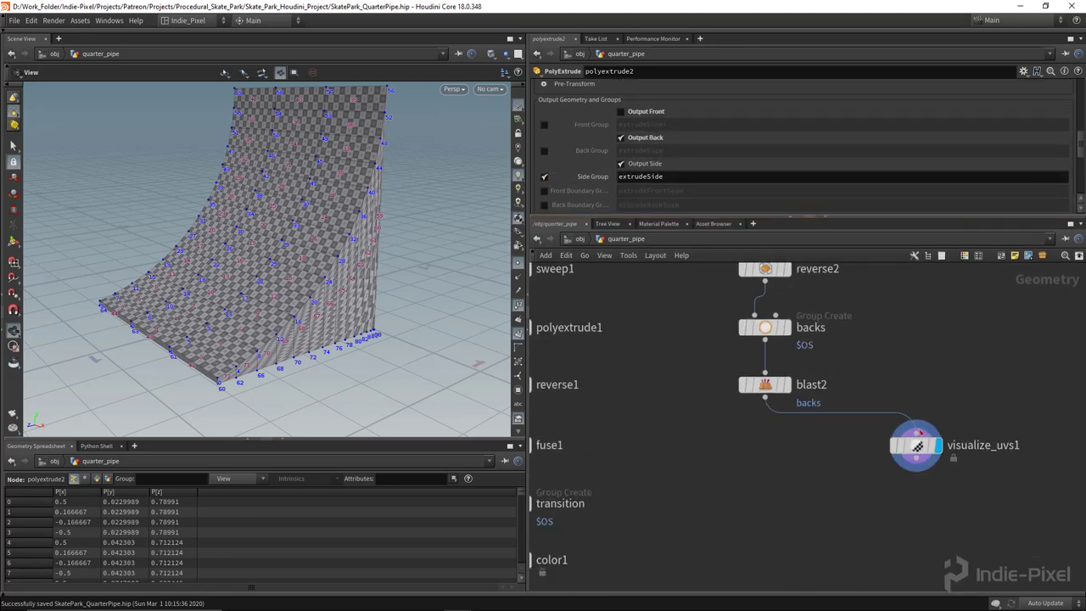
{"action": "key", "text": "Tab"}
{"action": "type", "text": "uv"}
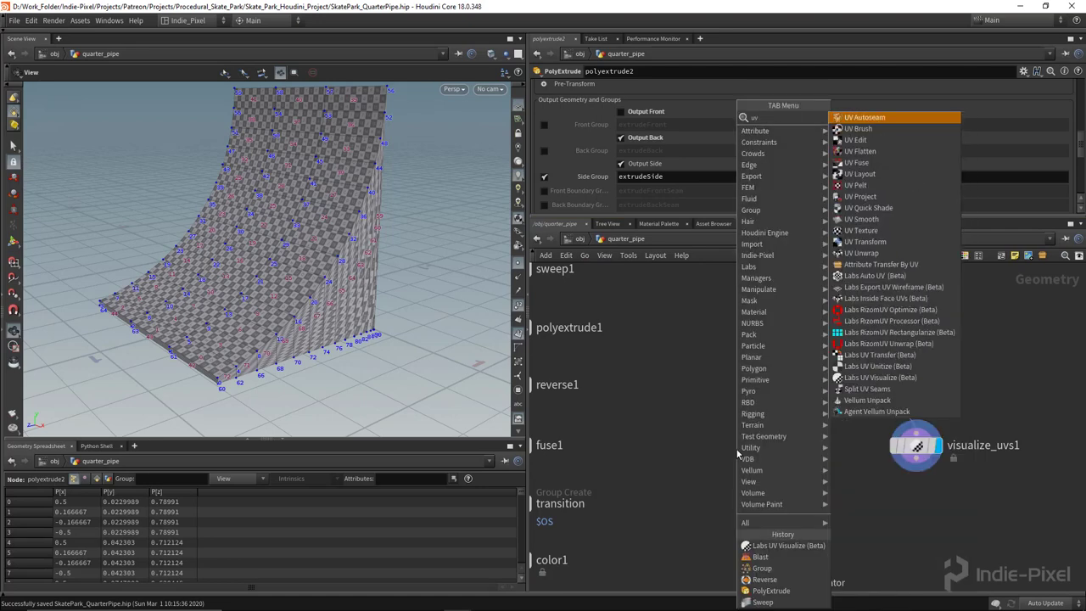
{"action": "key", "text": "Down"}
{"action": "key", "text": "Down"}
{"action": "key", "text": "Down"}
{"action": "key", "text": "Down"}
{"action": "key", "text": "Down"}
{"action": "key", "text": "Down"}
{"action": "key", "text": "Down"}
{"action": "key", "text": "Down"}
{"action": "key", "text": "Down"}
{"action": "key", "text": "Down"}
{"action": "key", "text": "Down"}
{"action": "key", "text": "Down"}
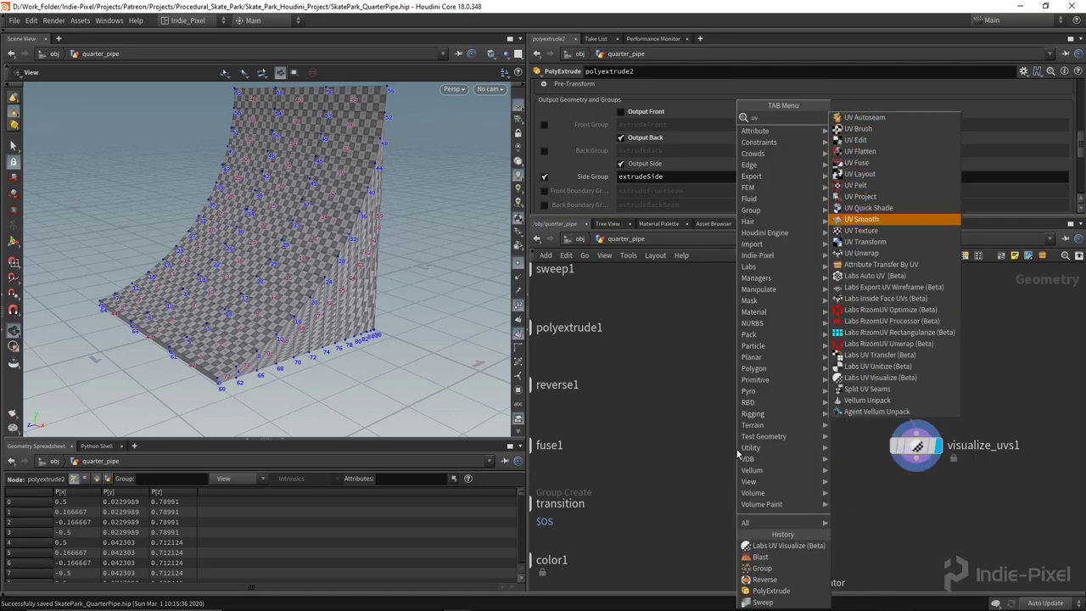
{"action": "key", "text": "Return"}
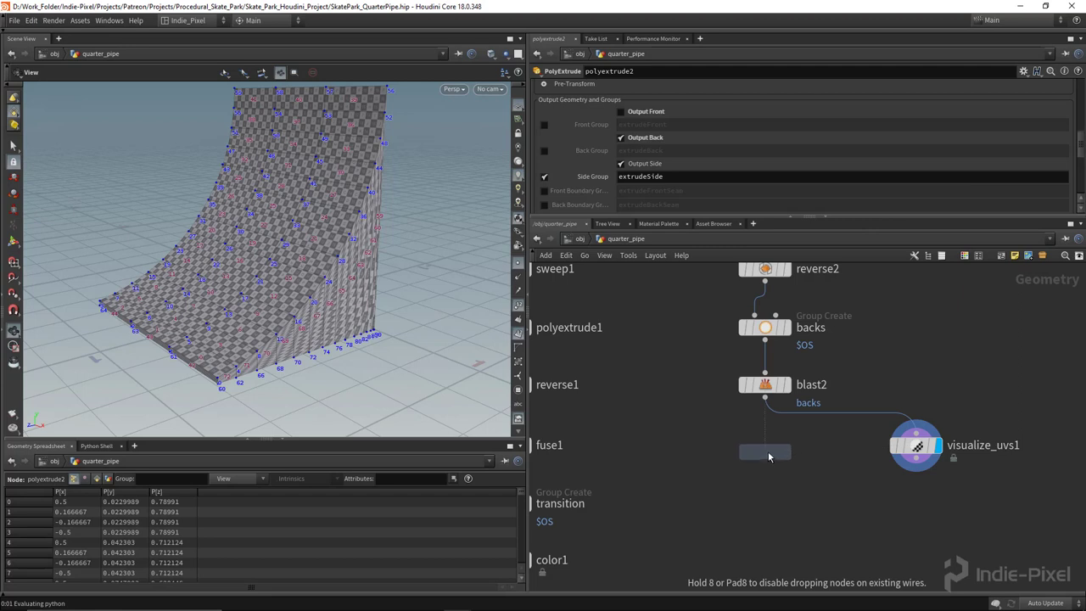
{"action": "left_click", "coordinate": [769, 457]}
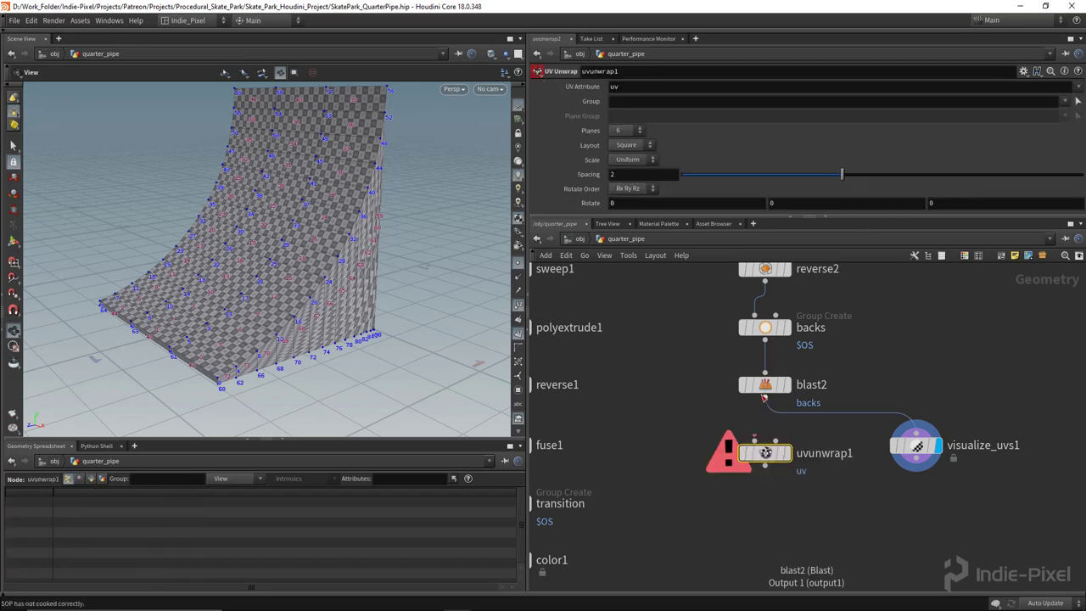
{"action": "left_click", "coordinate": [786, 455]}
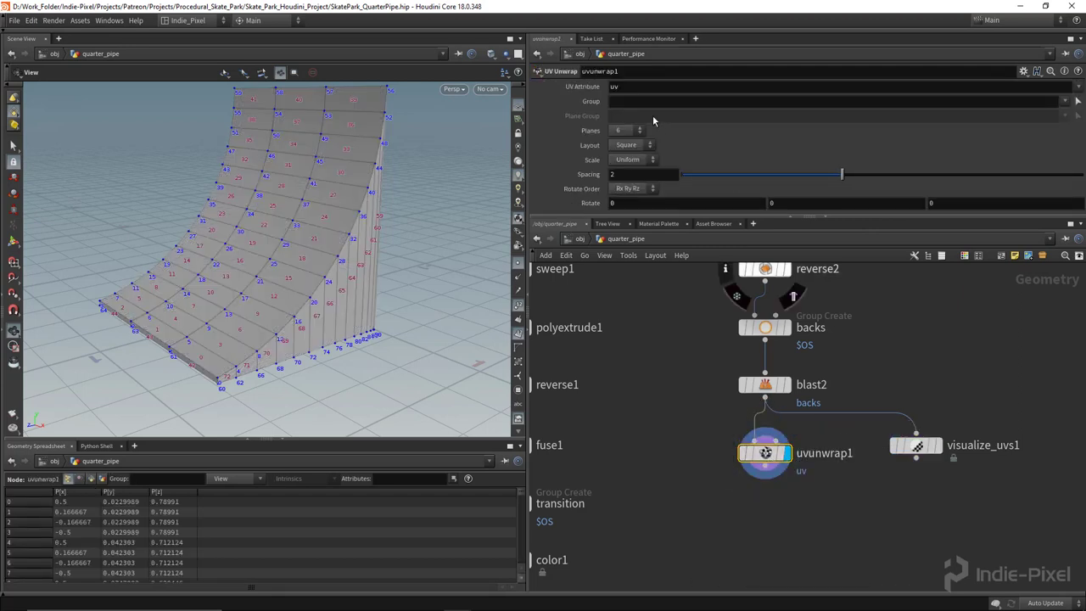
Step: Set the group on uvunwrap1 to extrudeSide and check the side panels' layout in the UV view
{"action": "left_click", "coordinate": [1066, 101]}
{"action": "left_click", "coordinate": [1046, 125]}
{"action": "left_click_drag", "start_coordinate": [372, 307], "coordinate": [346, 301]}
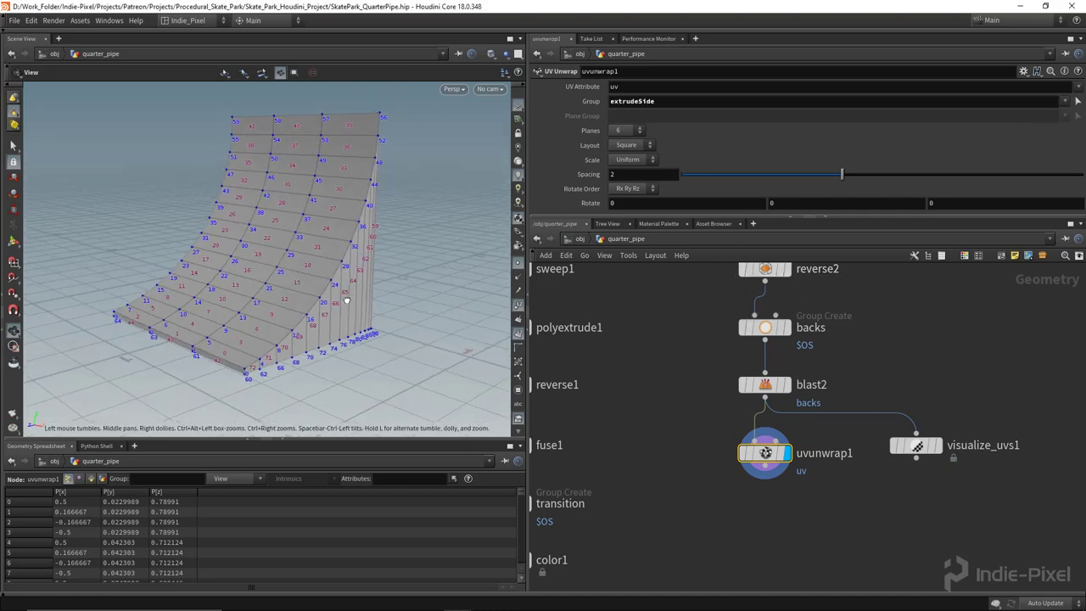
{"action": "key", "text": "space+5"}
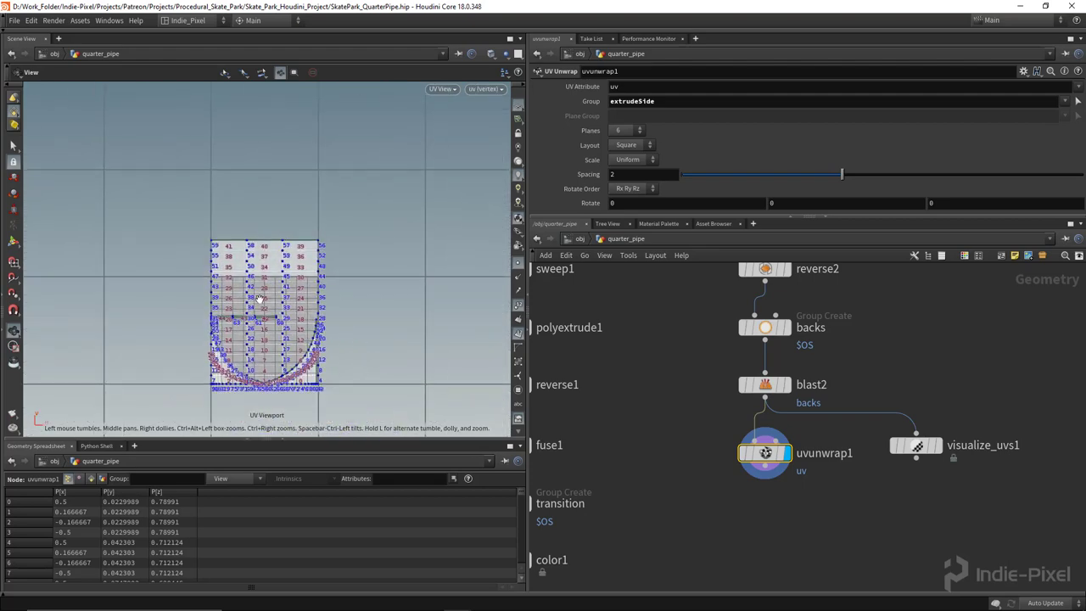
{"action": "scroll", "coordinate": [331, 329], "scroll_direction": "up", "scroll_amount": 2}
{"action": "scroll", "coordinate": [301, 322], "scroll_direction": "up", "scroll_amount": 2}
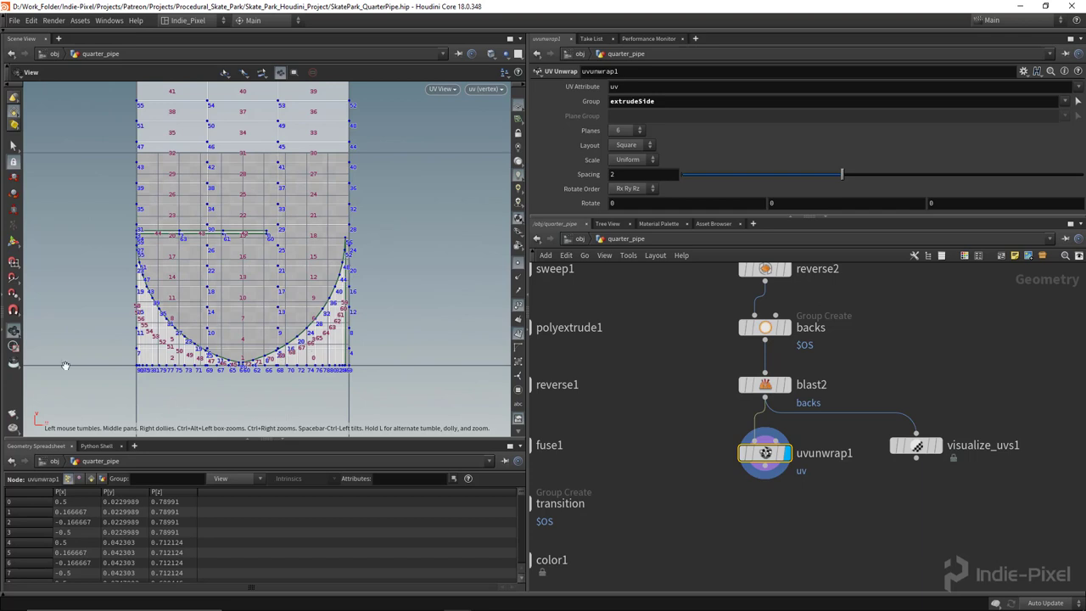
{"action": "key", "text": "space+1"}
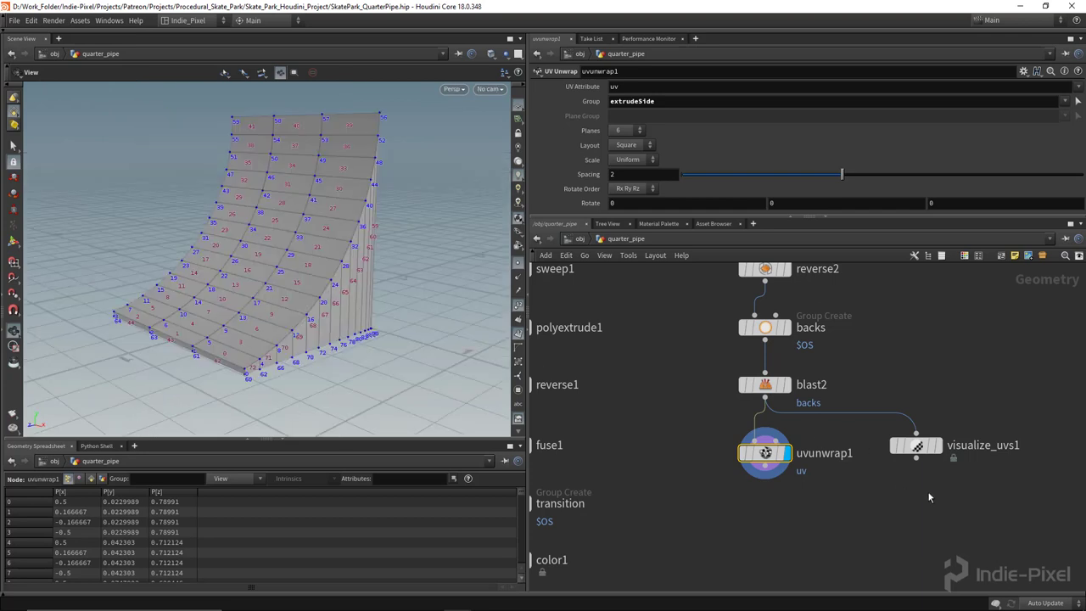
Step: Rewire visualize_uvs1 to the output of uvunwrap1, display it, and inspect the checker pattern on the ramp's surface and sides
{"action": "left_click_drag", "start_coordinate": [915, 450], "coordinate": [914, 491]}
{"action": "left_click", "coordinate": [764, 466]}
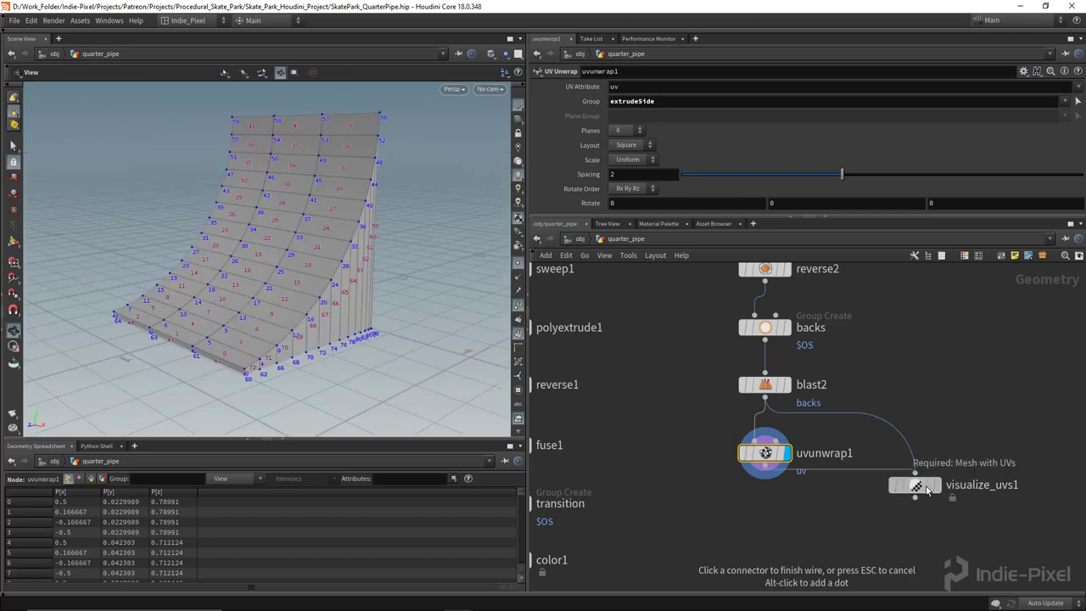
{"action": "left_click", "coordinate": [915, 473]}
{"action": "left_click", "coordinate": [935, 485]}
{"action": "left_click_drag", "start_coordinate": [302, 310], "coordinate": [411, 245]}
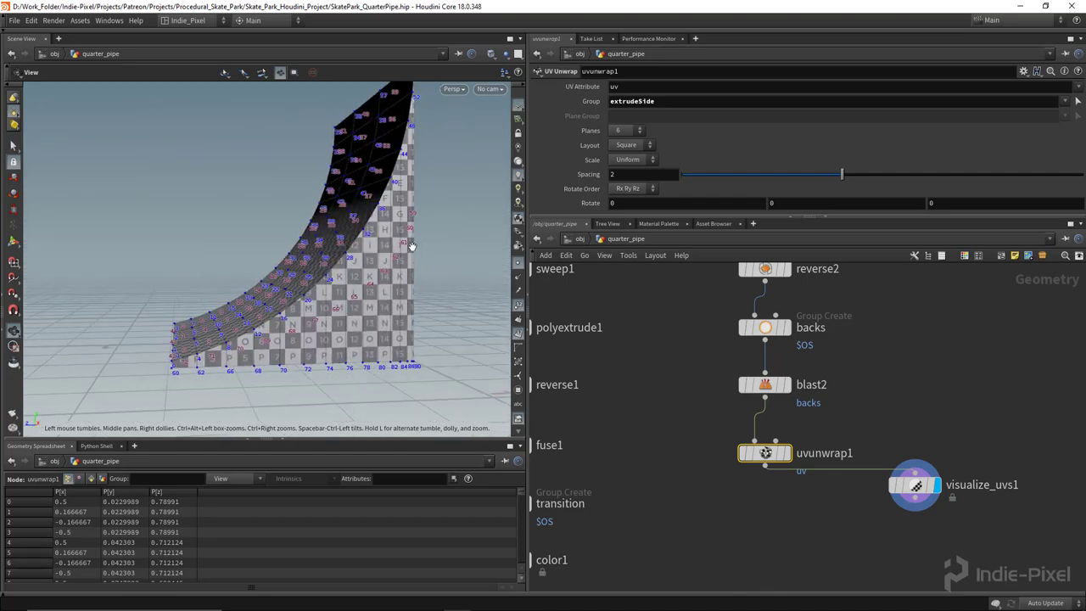
{"action": "left_click_drag", "start_coordinate": [355, 265], "coordinate": [308, 197]}
{"action": "left_click_drag", "start_coordinate": [369, 305], "coordinate": [145, 227]}
{"action": "left_click_drag", "start_coordinate": [151, 317], "coordinate": [332, 323]}
{"action": "right_click_drag", "start_coordinate": [332, 323], "coordinate": [288, 335]}
Step: Add a Group node below uvunwrap1, connect the two, and rename the new node ramp
{"action": "middle_click_drag", "start_coordinate": [783, 502], "coordinate": [811, 393]}
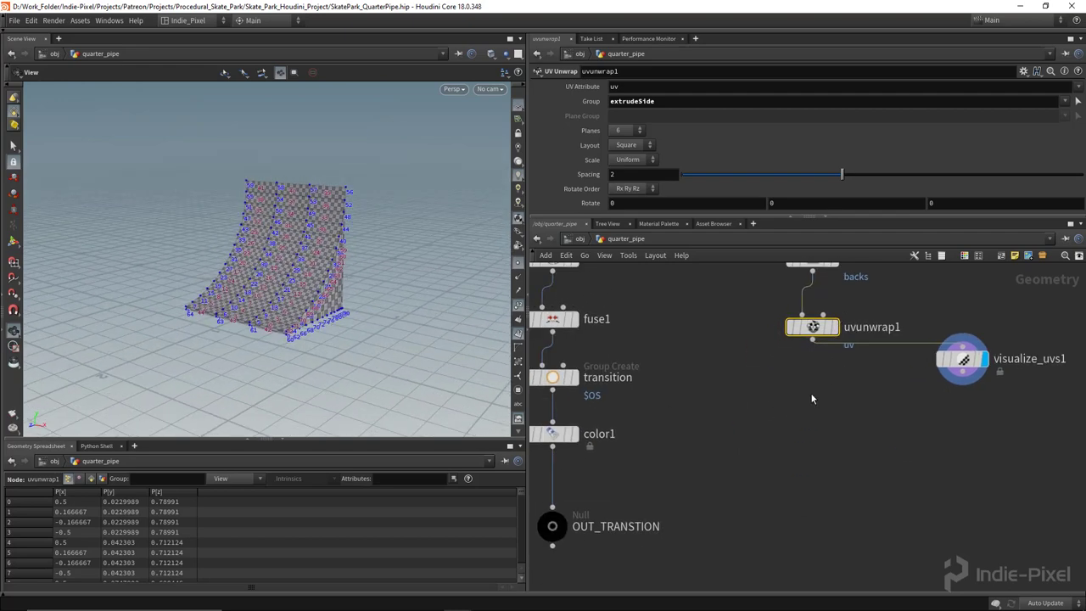
{"action": "key", "text": "Tab"}
{"action": "type", "text": "gro"}
{"action": "key", "text": "Return"}
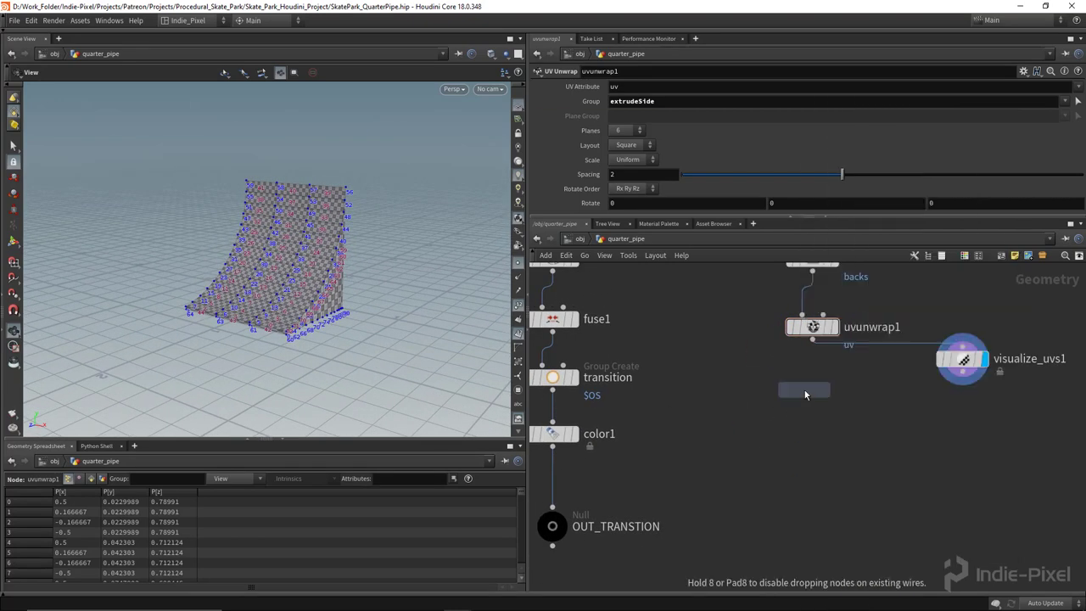
{"action": "left_click", "coordinate": [812, 386]}
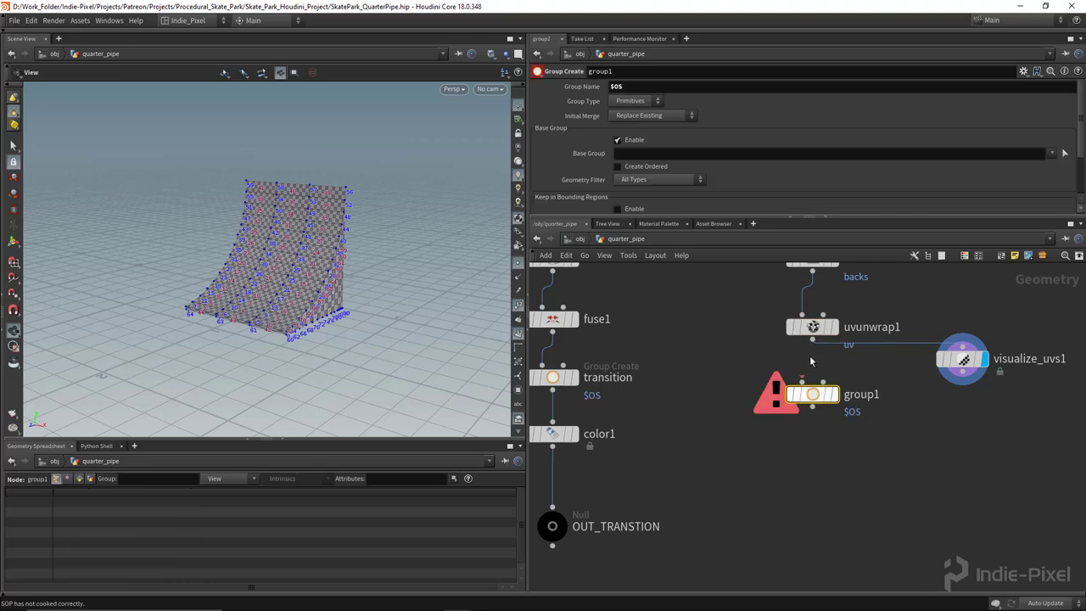
{"action": "double_click", "coordinate": [862, 394]}
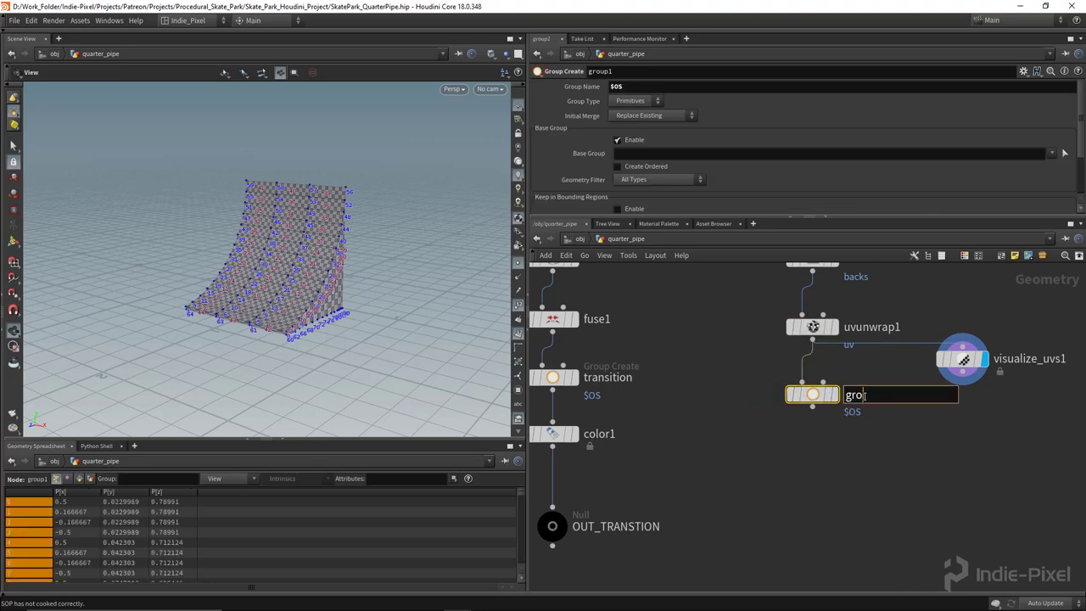
{"action": "type", "text": "ramp"}
{"action": "key", "text": "Return"}
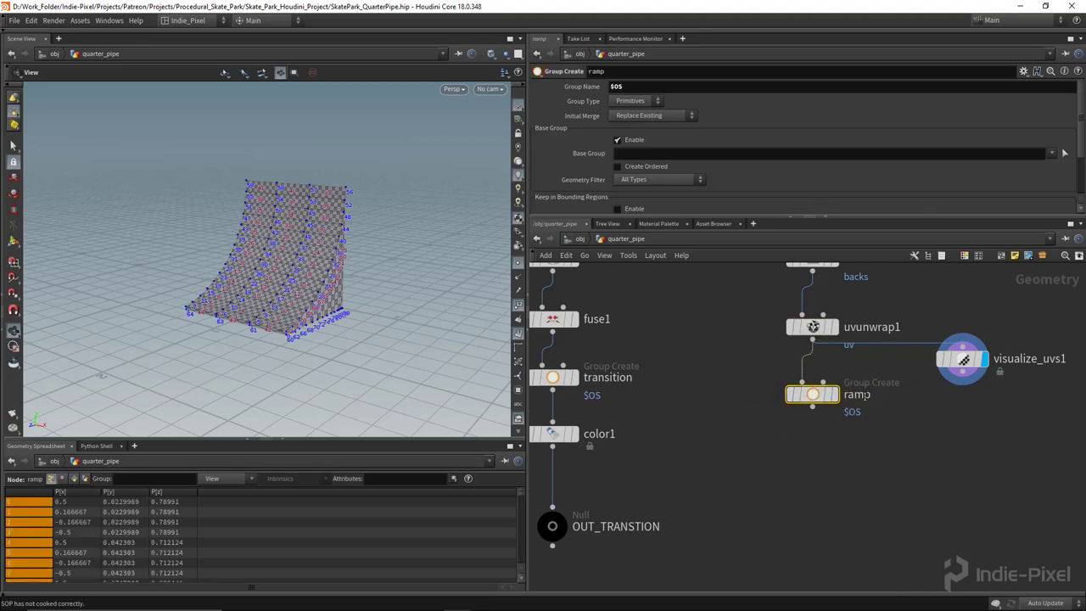
Step: Add a Color node below the ramp group node, connect the two, and display the Color node
{"action": "left_click", "coordinate": [727, 494]}
{"action": "key", "text": "Tab"}
{"action": "type", "text": "col"}
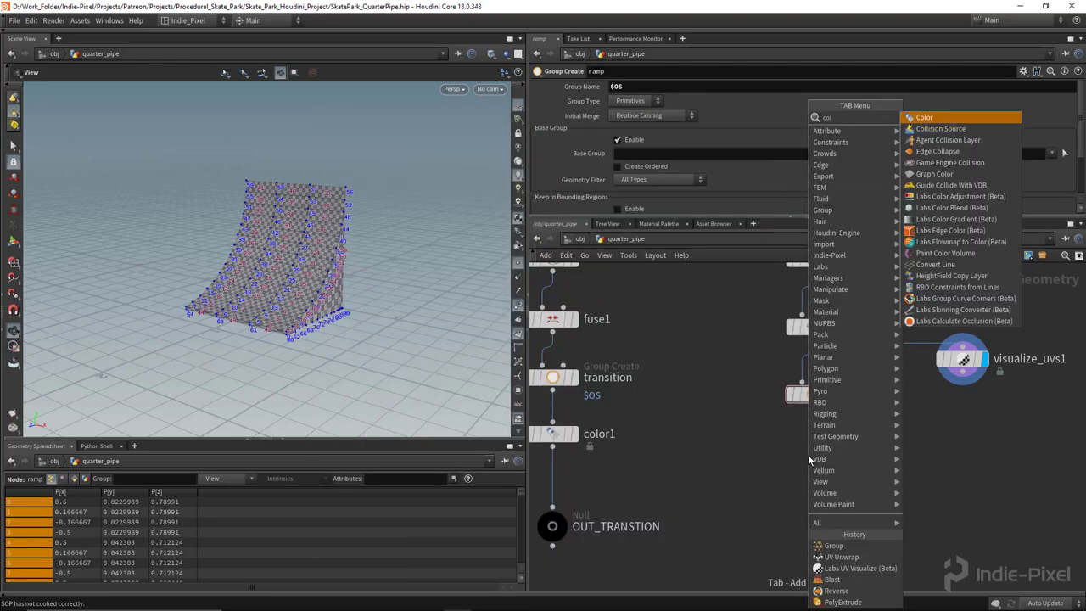
{"action": "key", "text": "Return"}
{"action": "left_click", "coordinate": [807, 454]}
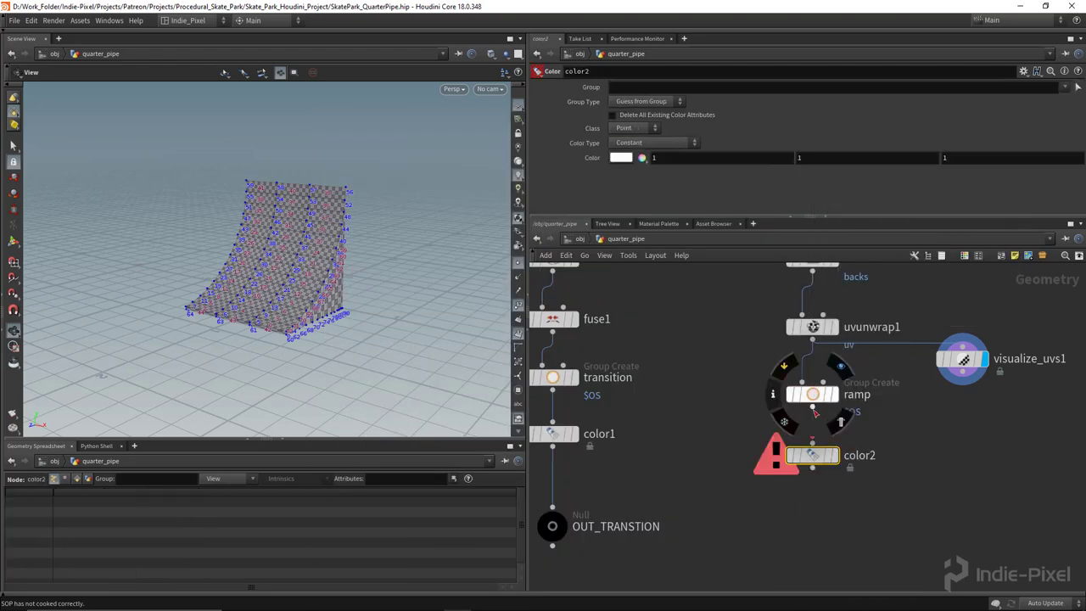
{"action": "left_click", "coordinate": [835, 455]}
Step: Set the color on color2 to an orange-brown of 0.696, 0.38113, 0.171216
{"action": "left_click", "coordinate": [622, 158]}
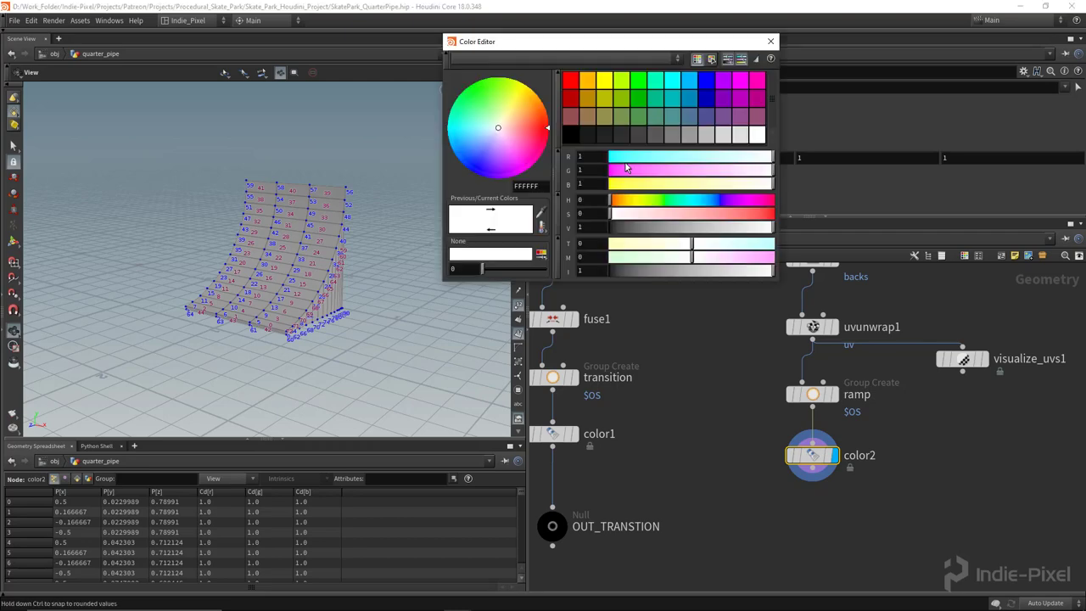
{"action": "left_click", "coordinate": [588, 117]}
{"action": "mouse_move", "coordinate": [692, 228]}
{"action": "left_mouse_down"}
{"action": "mouse_move", "coordinate": [681, 234]}
{"action": "mouse_move", "coordinate": [707, 227]}
{"action": "left_mouse_up"}
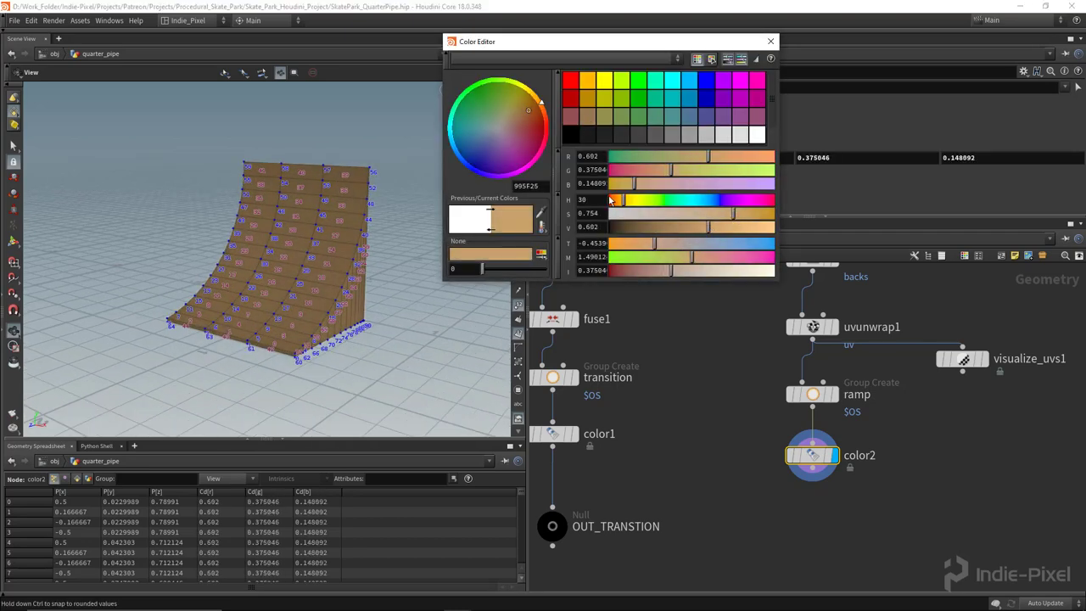
{"action": "left_click_drag", "start_coordinate": [623, 201], "coordinate": [620, 204]}
{"action": "left_click_drag", "start_coordinate": [726, 228], "coordinate": [723, 229]}
{"action": "left_click", "coordinate": [772, 42]}
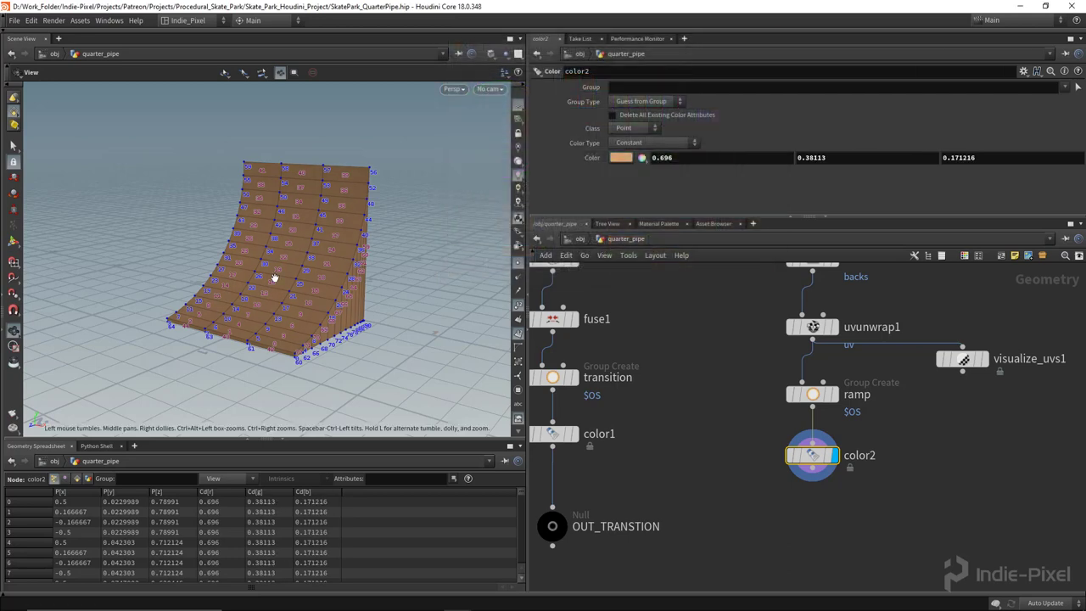
Step: Turn off the point number and primitive number display in the viewport
{"action": "left_click_drag", "start_coordinate": [274, 277], "coordinate": [390, 287]}
{"action": "left_click", "coordinate": [518, 333]}
{"action": "left_click", "coordinate": [518, 306]}
{"action": "left_click_drag", "start_coordinate": [237, 271], "coordinate": [255, 302]}
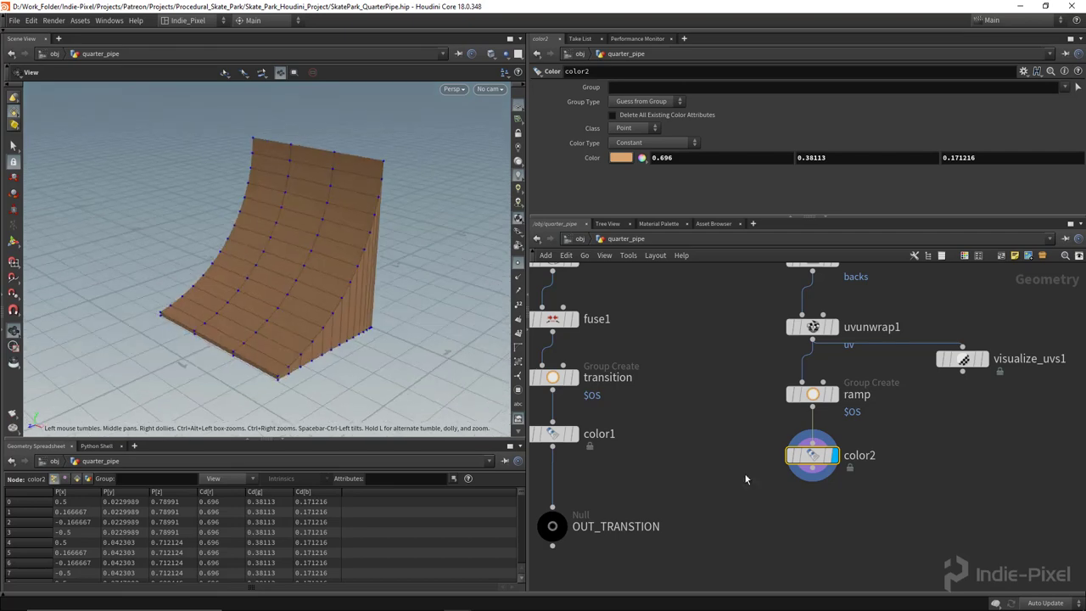
Step: Duplicate the OUT_TRANSTION null below color2 and connect the copy to color2 instead of color1
{"action": "middle_click_drag", "start_coordinate": [798, 514], "coordinate": [800, 449]}
{"action": "left_click_drag", "start_coordinate": [562, 463], "coordinate": [818, 460]}
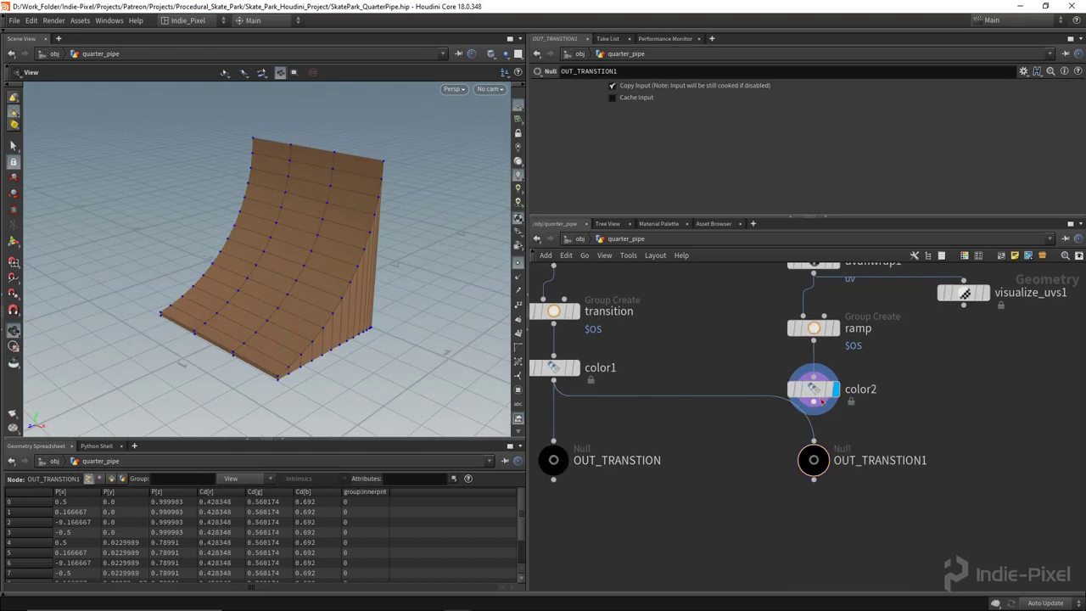
{"action": "left_click_drag", "start_coordinate": [817, 391], "coordinate": [813, 441]}
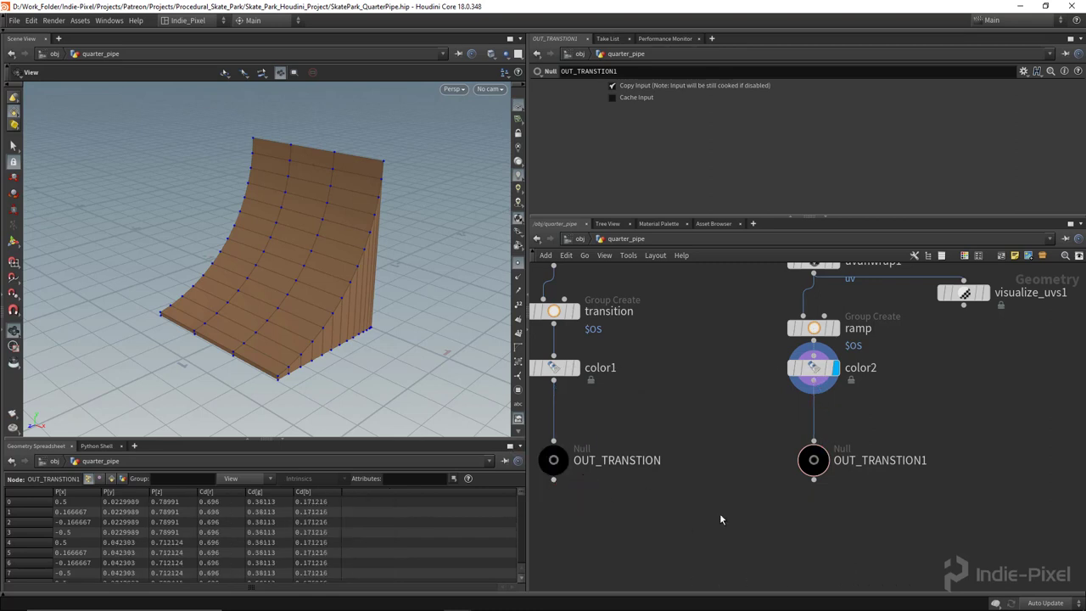
{"action": "left_click_drag", "start_coordinate": [559, 461], "coordinate": [705, 512], "text": "alt"}
{"action": "key", "text": "Delete"}
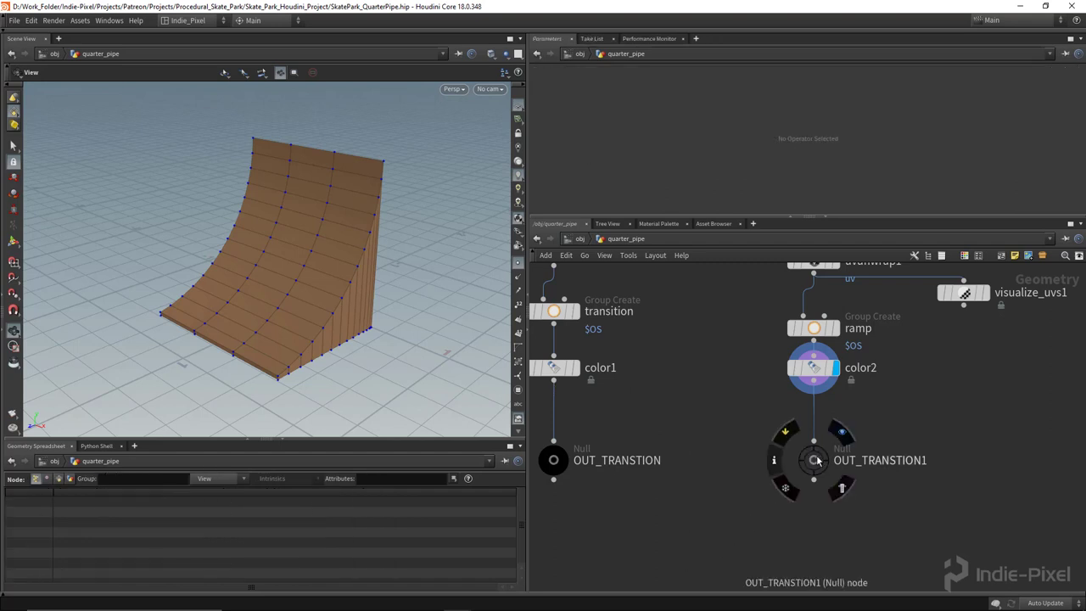
Step: Rename the copied null below color2 to OUT_RAMP
{"action": "left_click", "coordinate": [865, 460]}
{"action": "double_click", "coordinate": [899, 461]}
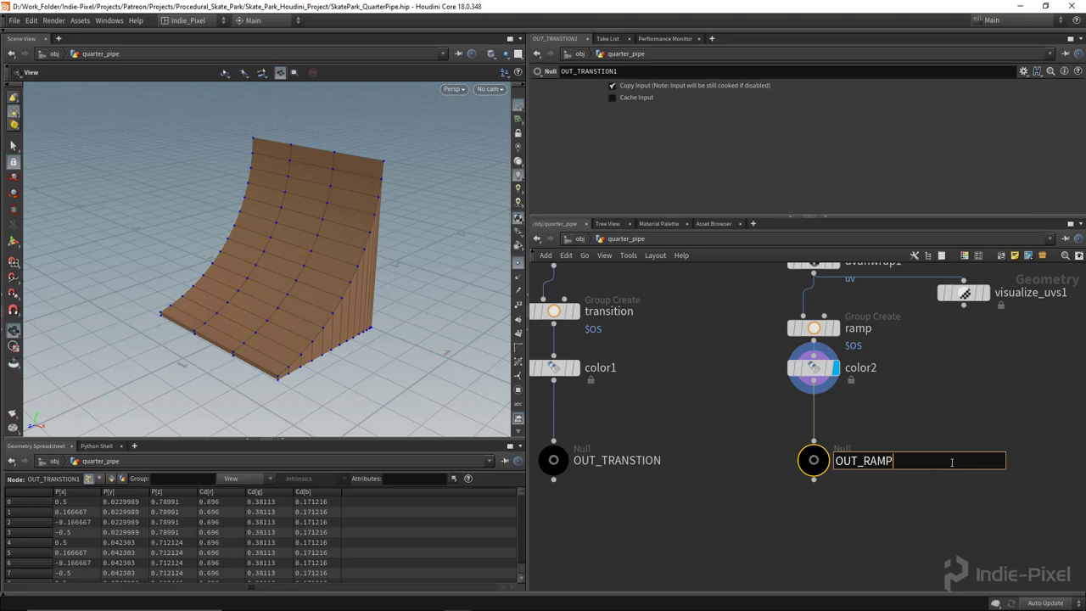
{"action": "type", "text": "OUT_RAMP"}
{"action": "key", "text": "Return"}
Step: Turn on the template flag of OUT_TRANSTION and view the transition piece together with the ramp
{"action": "scroll", "coordinate": [861, 461], "scroll_direction": "down", "scroll_amount": 2}
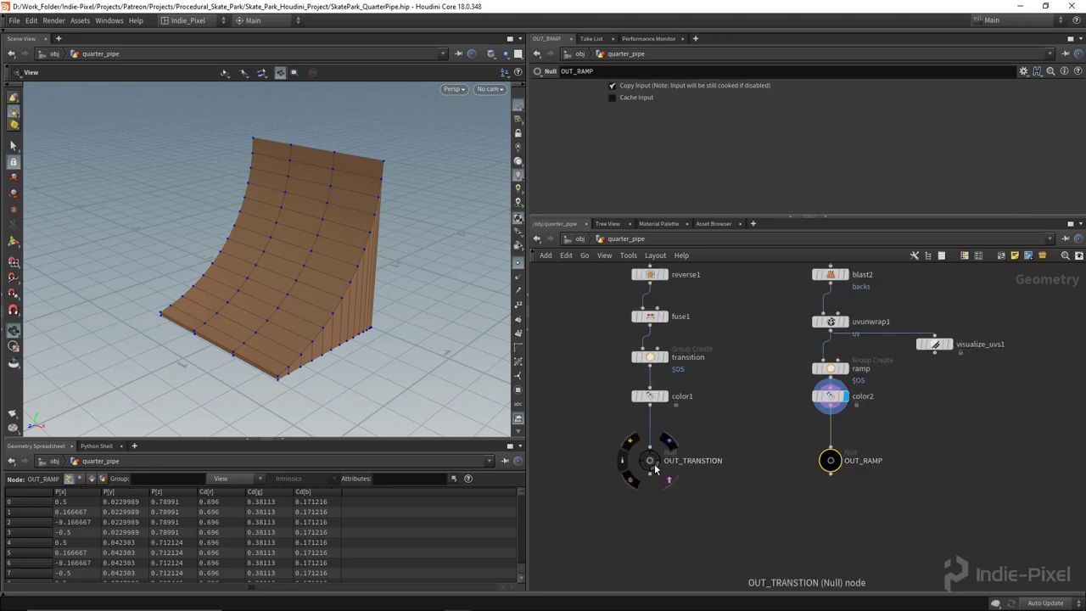
{"action": "left_click_drag", "start_coordinate": [650, 462], "coordinate": [650, 463]}
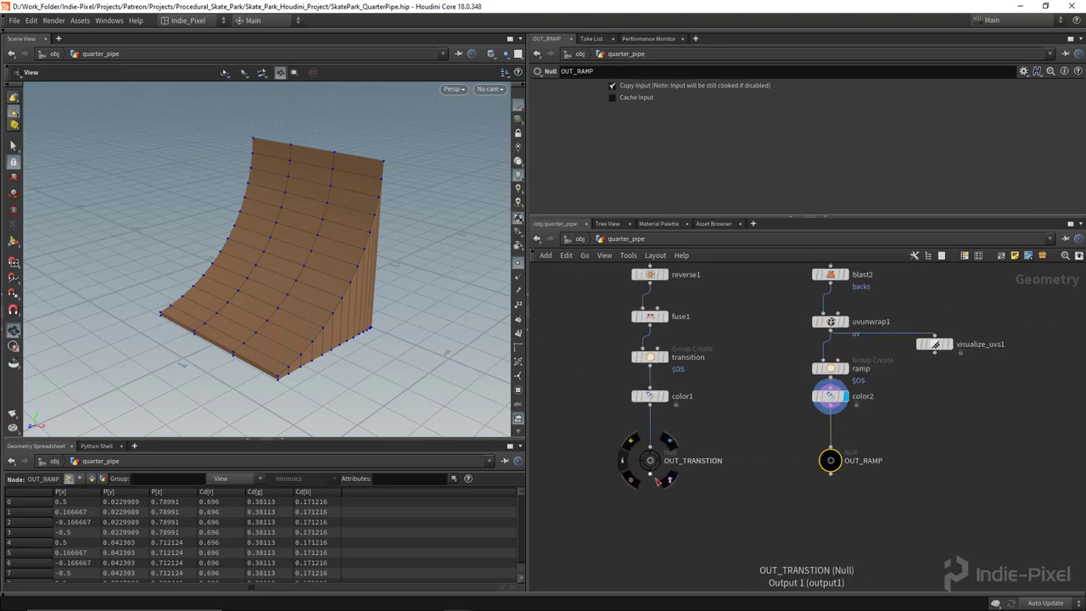
{"action": "scroll", "coordinate": [655, 463], "scroll_direction": "up", "scroll_amount": 3}
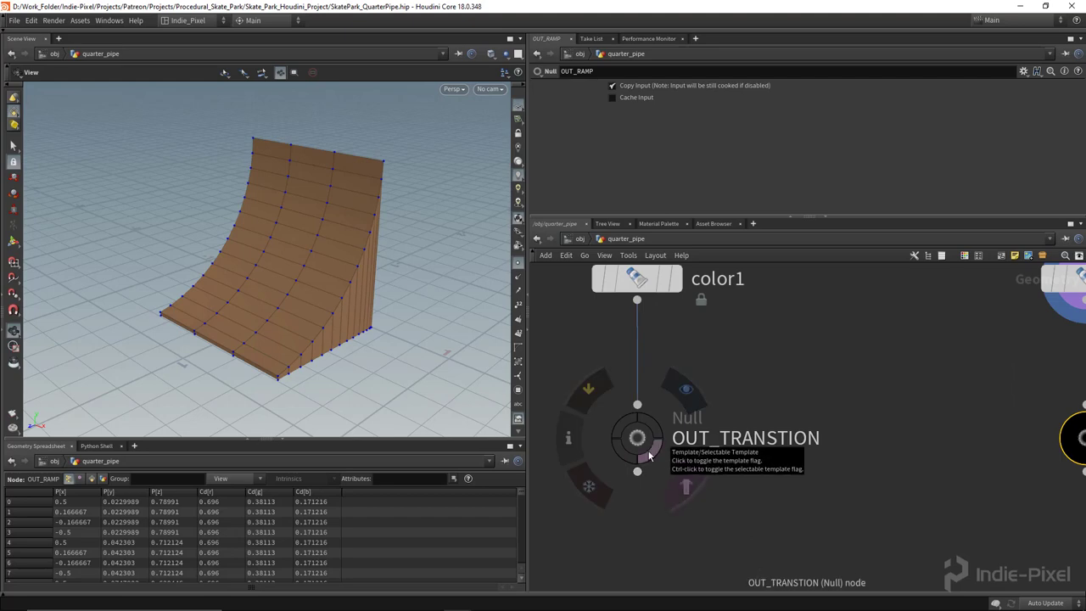
{"action": "left_click", "coordinate": [652, 456]}
{"action": "left_click_drag", "start_coordinate": [242, 322], "coordinate": [288, 314]}
{"action": "scroll", "coordinate": [805, 449], "scroll_direction": "down", "scroll_amount": 5}
{"action": "scroll", "coordinate": [805, 450], "scroll_direction": "down", "scroll_amount": 5}
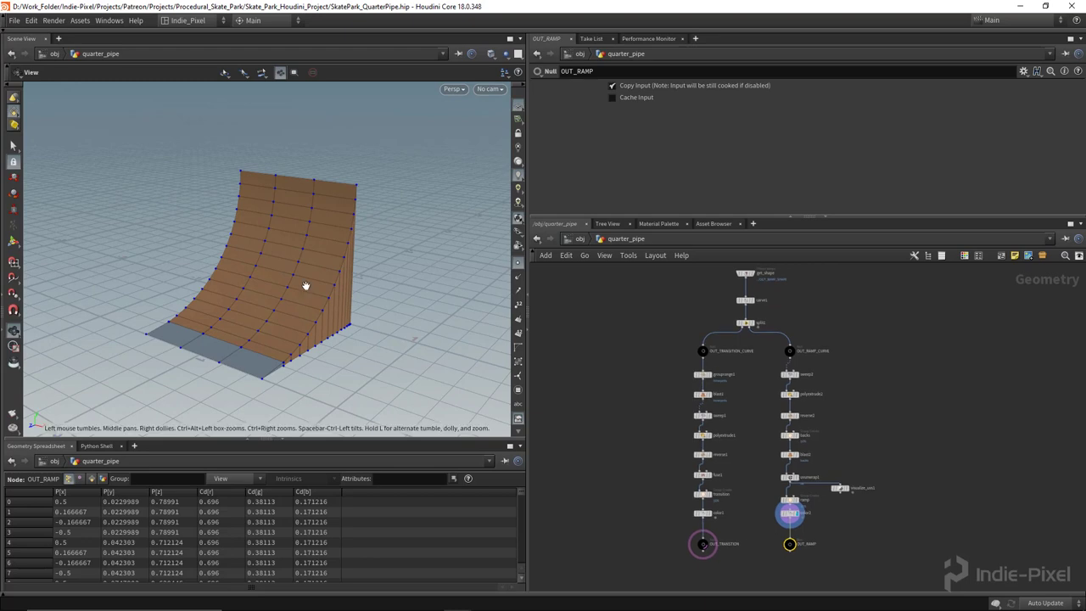
{"action": "left_click_drag", "start_coordinate": [305, 286], "coordinate": [289, 188]}
{"action": "left_click_drag", "start_coordinate": [370, 219], "coordinate": [346, 226]}
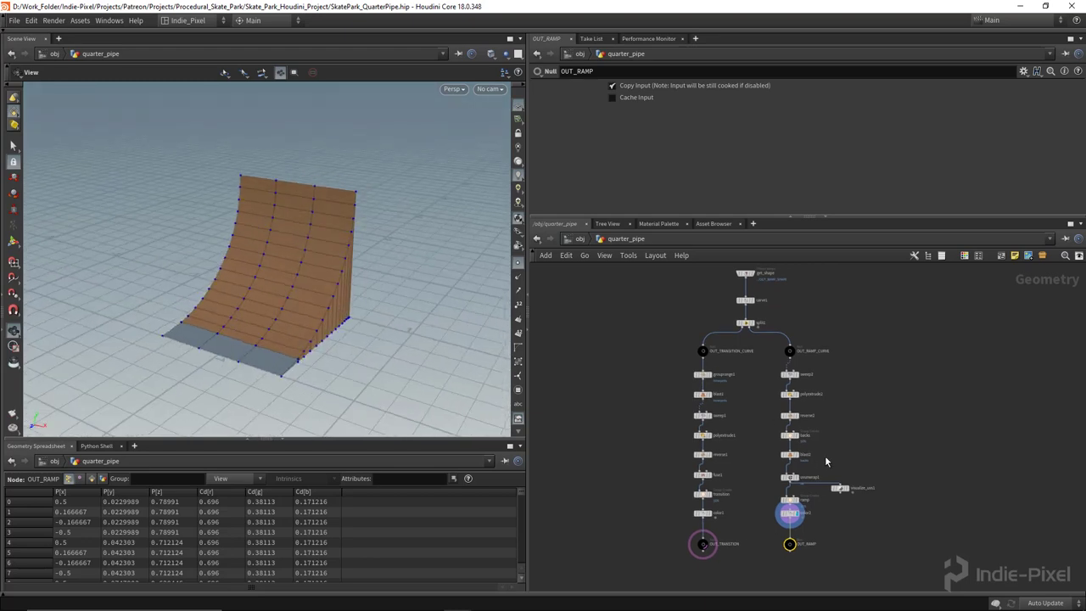